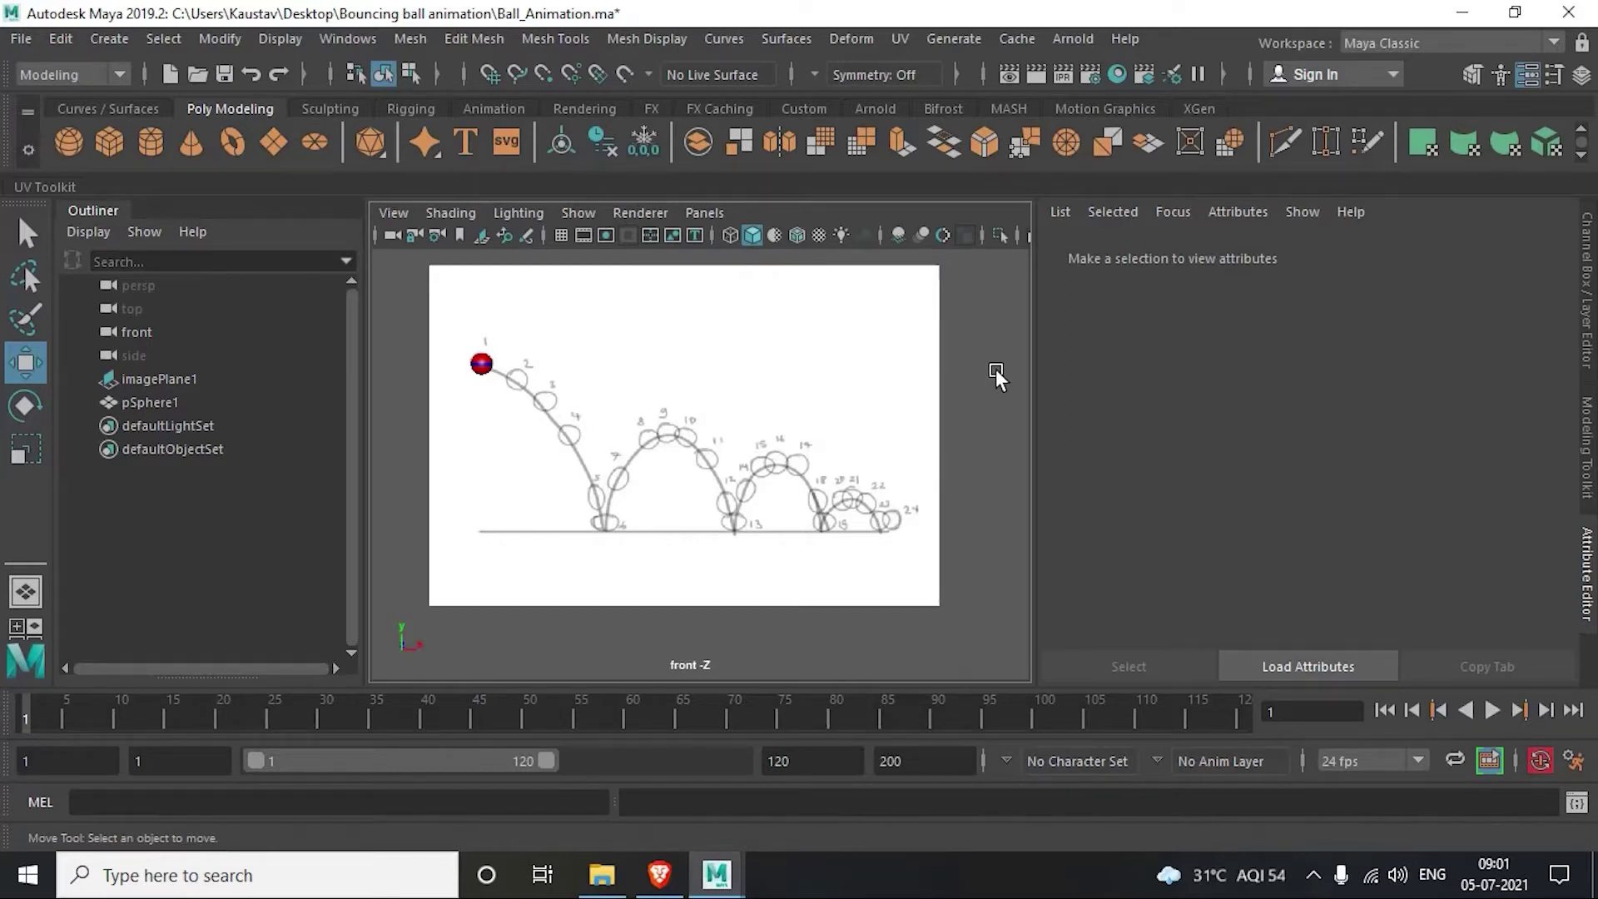
# Step: Pan and zoom the front view to inspect the bounce sketch from frame 1 to frame 24
pyautogui.keyDown('alt'); pyautogui.moveTo(831, 414); pyautogui.dragTo(786, 441); pyautogui.keyUp('alt')
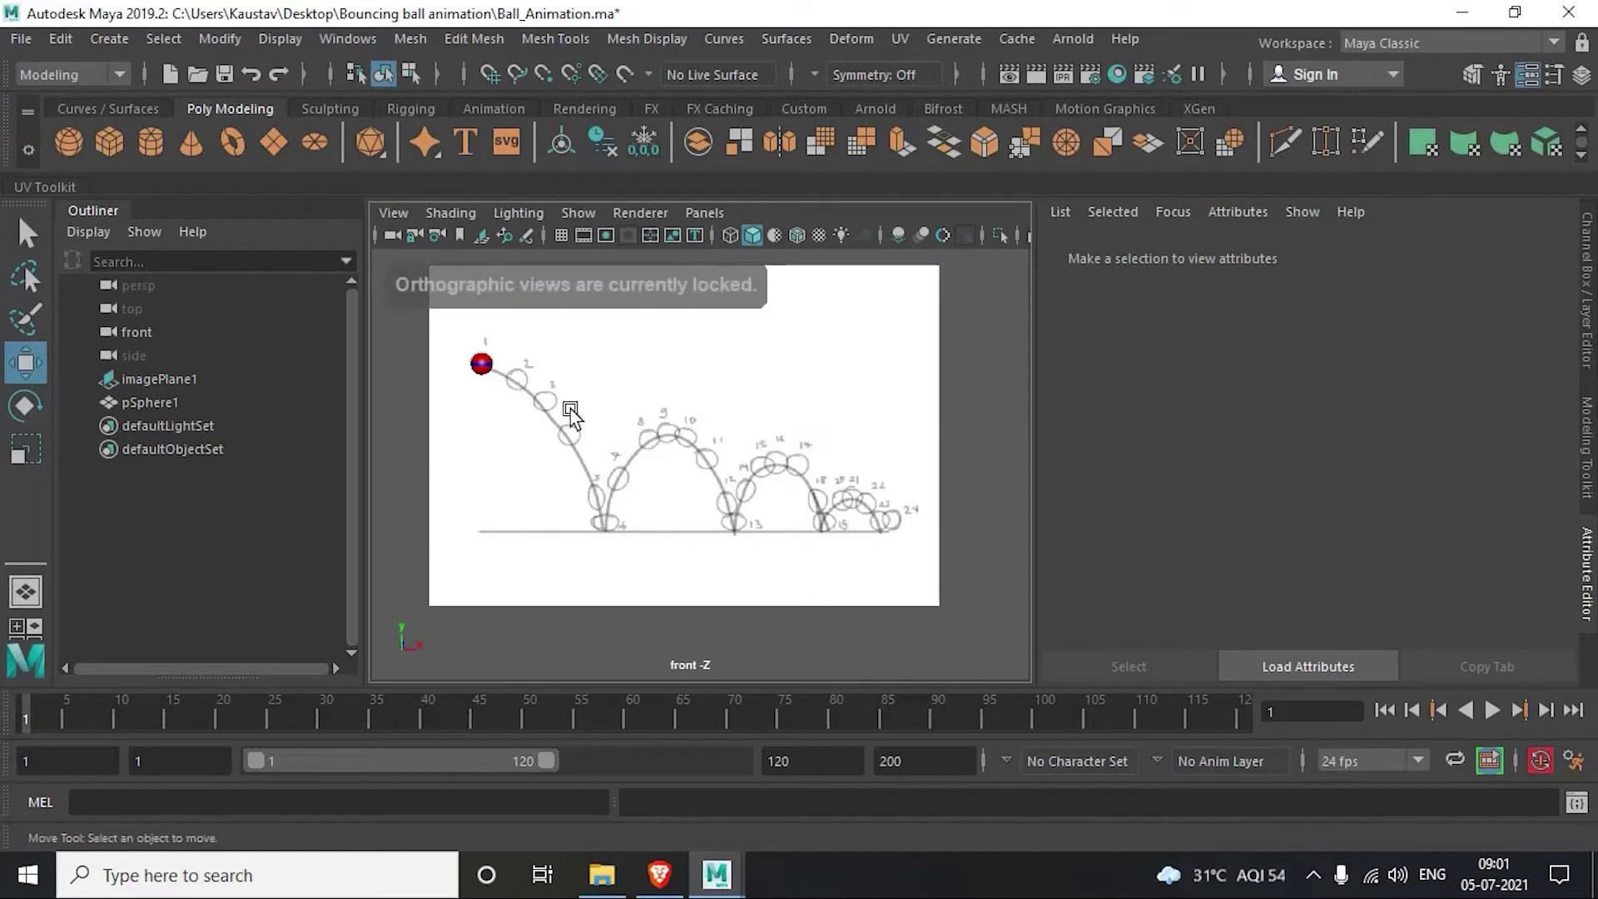
pyautogui.scroll(1, 574, 416)
pyautogui.scroll(1, 607, 466)
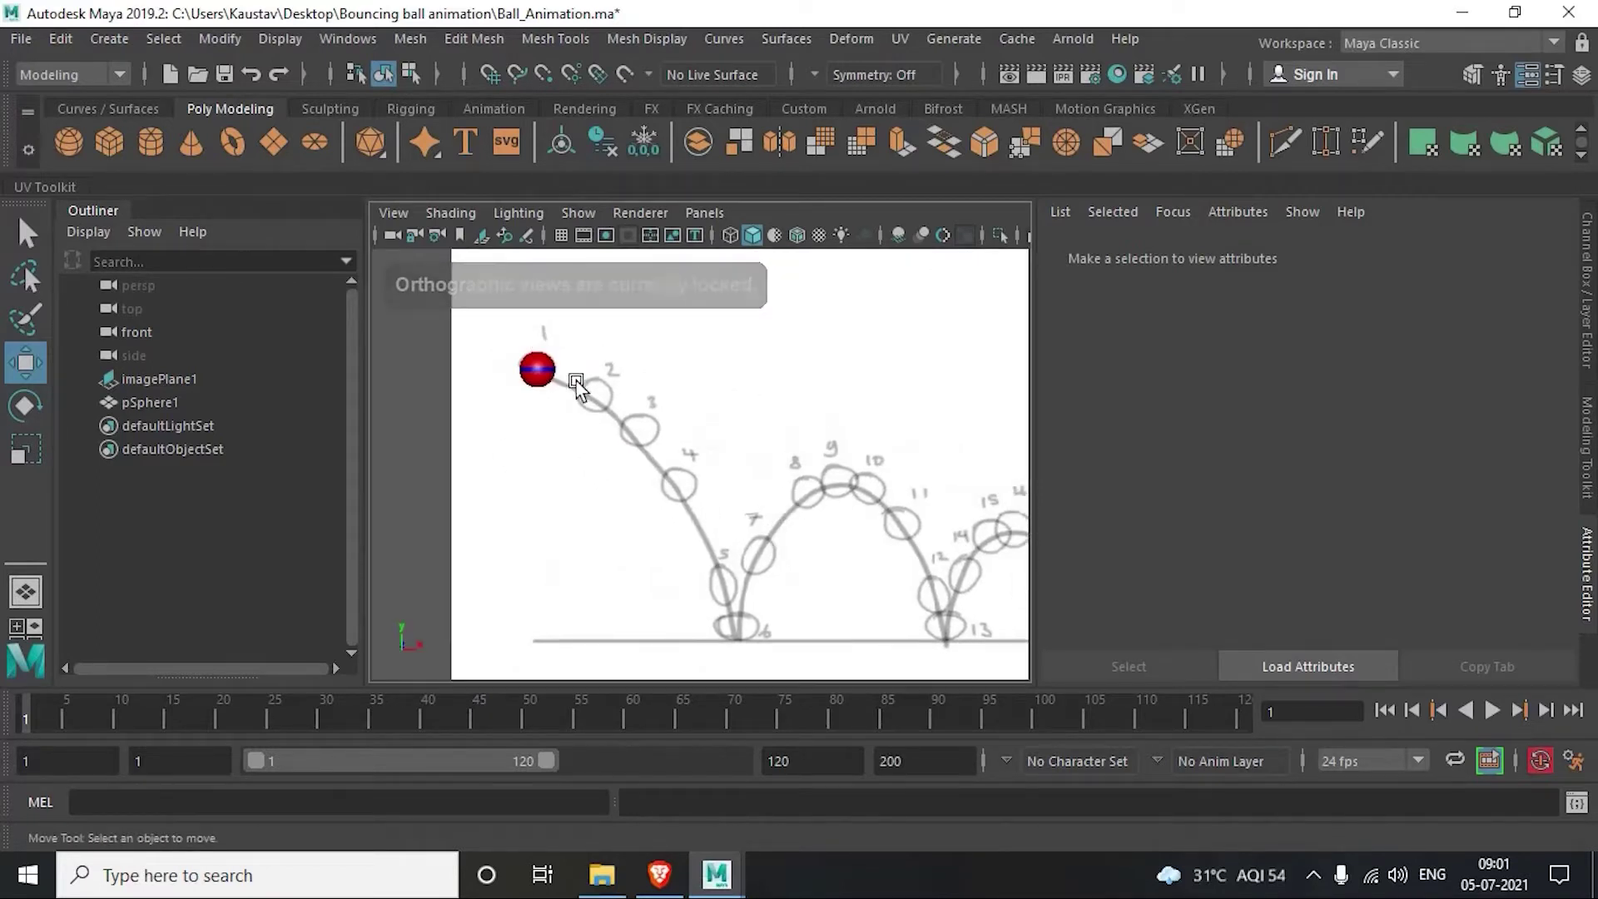
pyautogui.moveTo(628, 492)
pyautogui.keyDown('alt'); pyautogui.mouseDown(button='middle')
pyautogui.moveTo(670, 528)
pyautogui.moveTo(596, 503)
pyautogui.mouseUp(button='middle'); pyautogui.keyUp('alt')
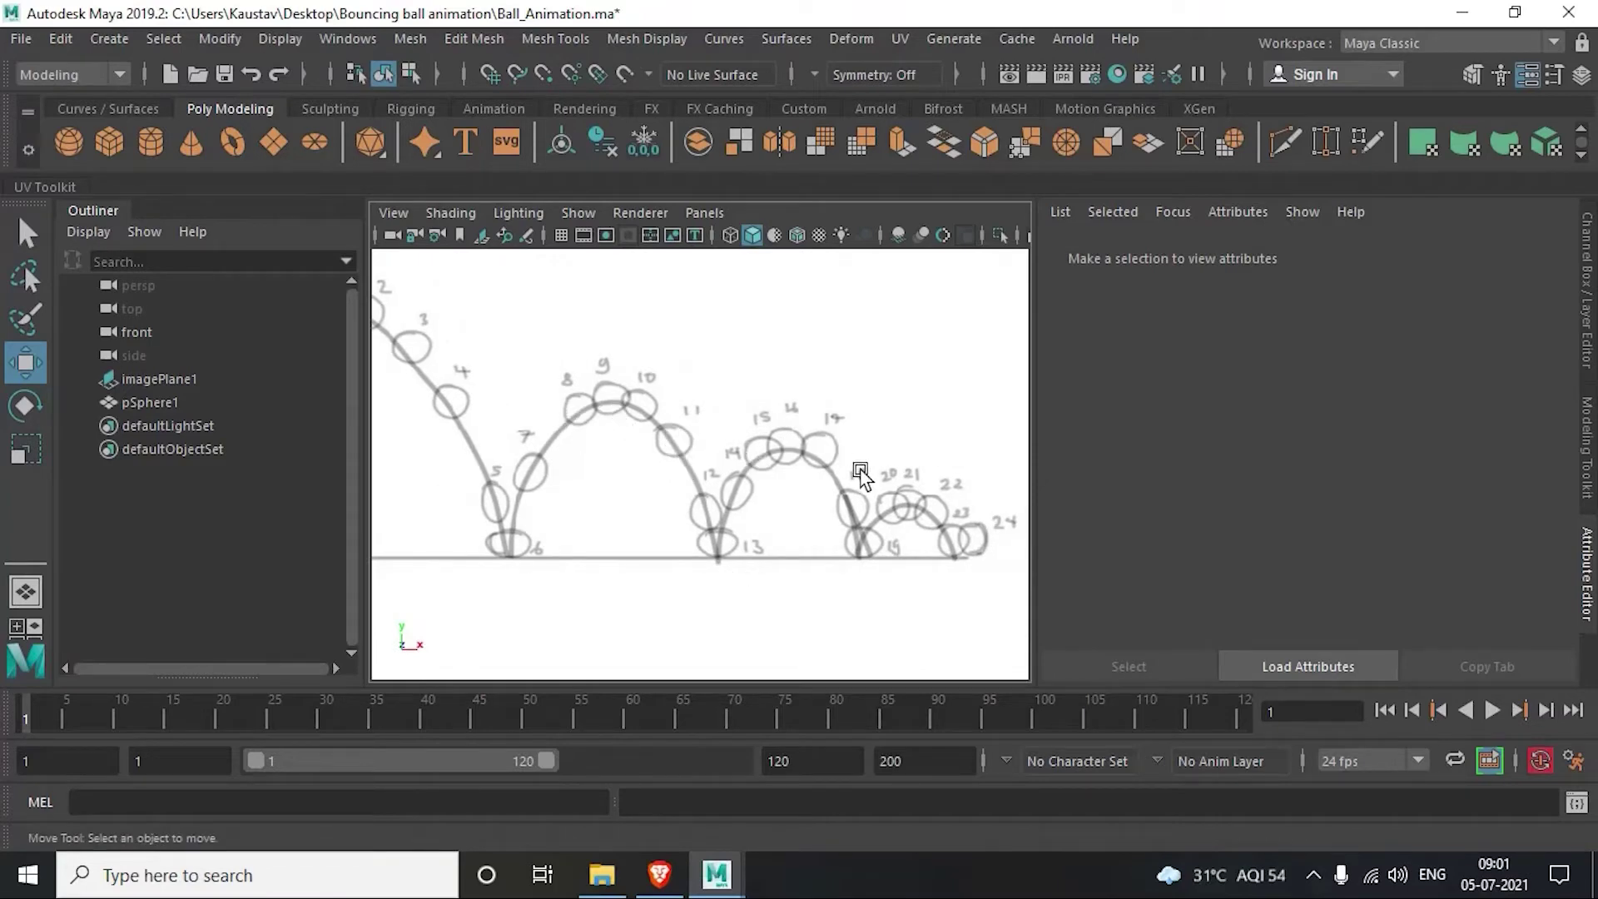
pyautogui.keyDown('alt'); pyautogui.moveTo(381, 366); pyautogui.dragTo(527, 433, button='middle'); pyautogui.keyUp('alt')
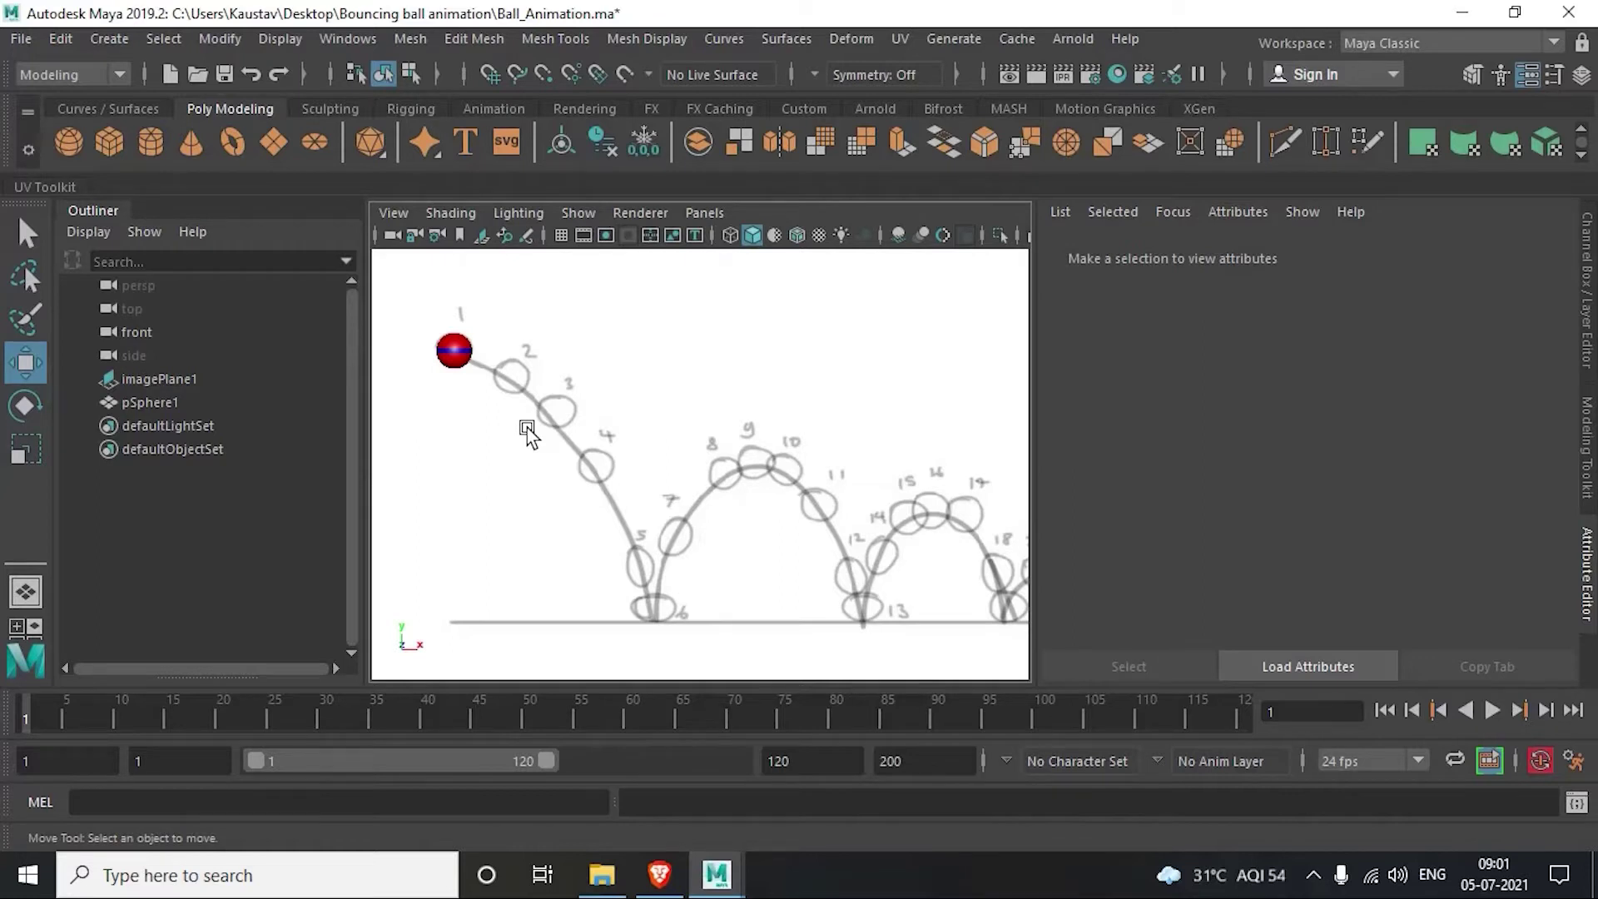
pyautogui.scroll(-2, 526, 433)
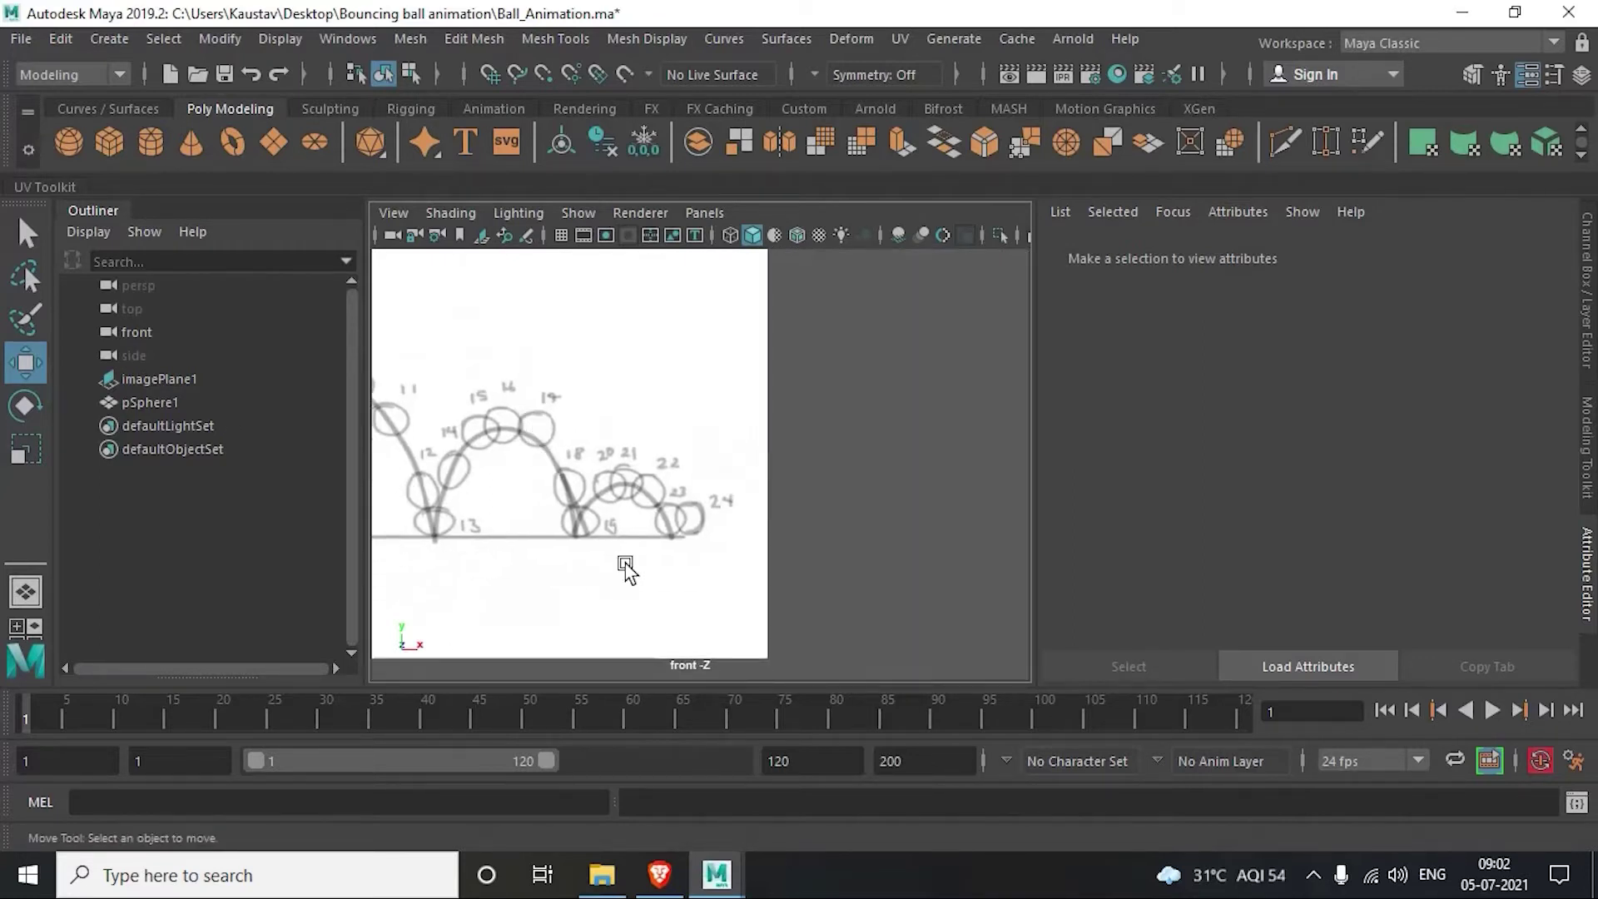
pyautogui.scroll(5, 624, 564)
pyautogui.keyDown('alt'); pyautogui.moveTo(732, 582); pyautogui.dragTo(752, 501, button='middle'); pyautogui.keyUp('alt')
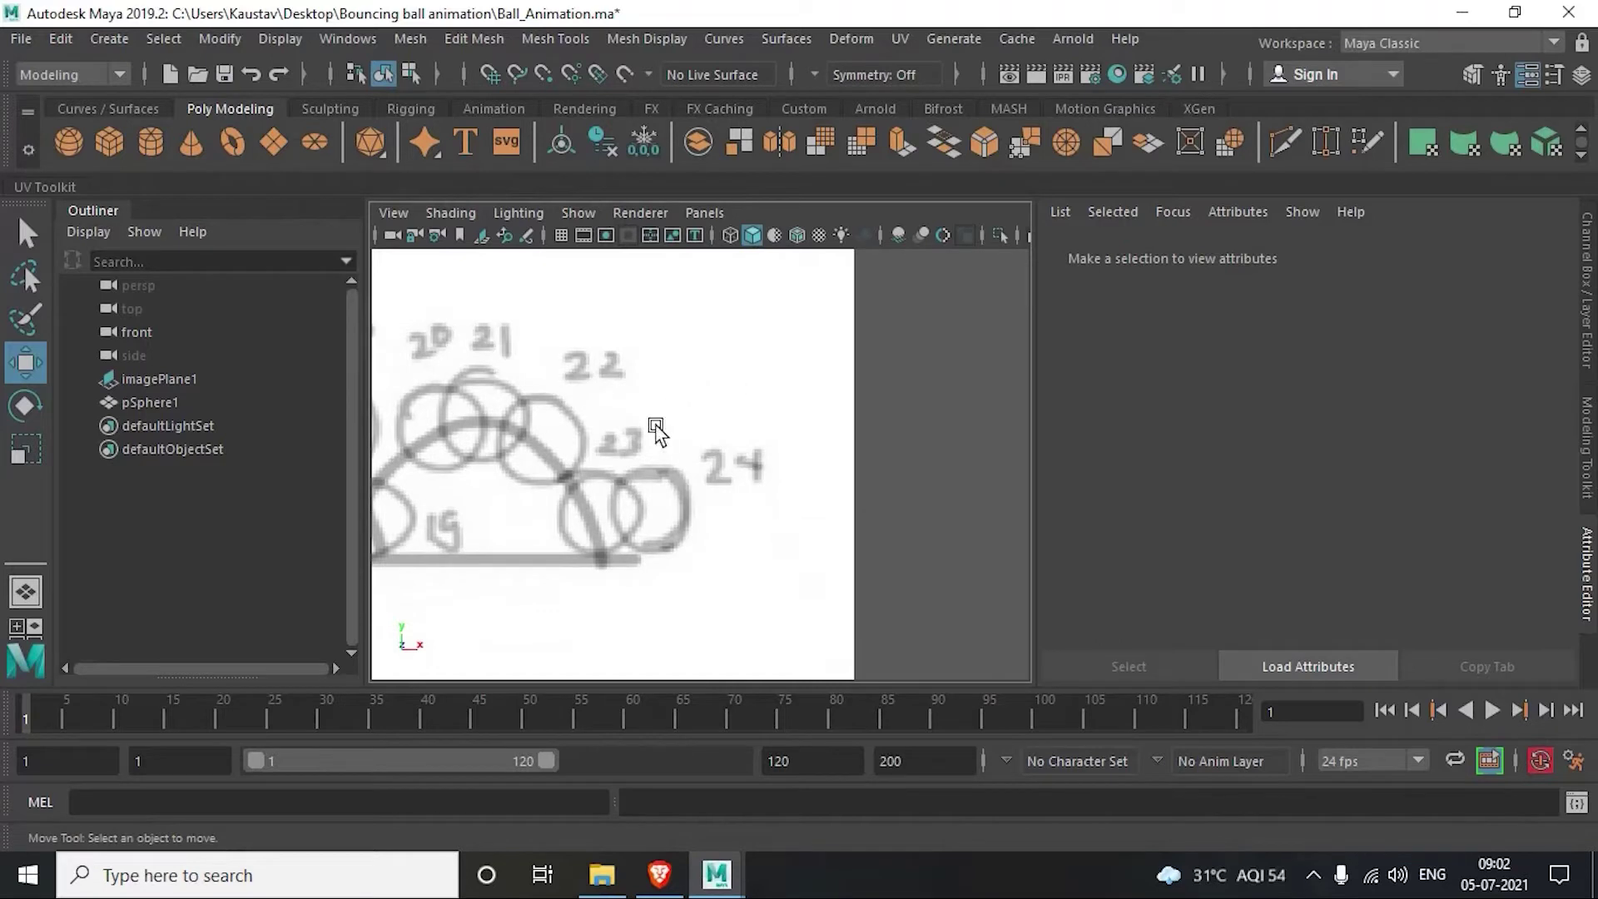
# Step: Set both the playback end and animation end frames to 24
pyautogui.doubleClick(803, 760)
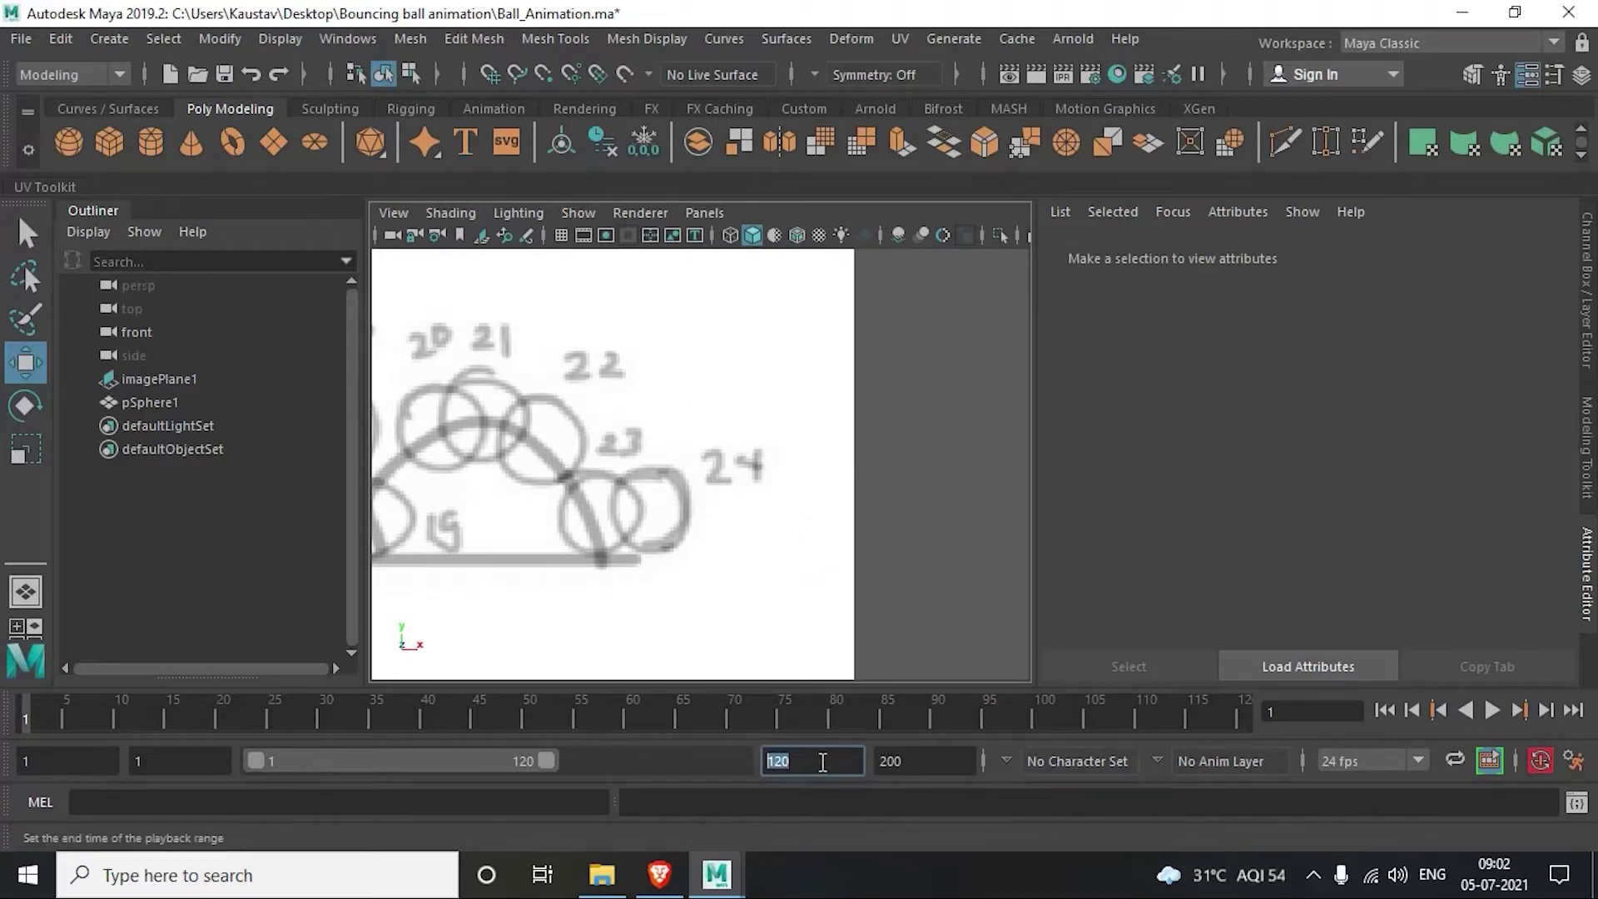
pyautogui.write('24')
pyautogui.press('Return')
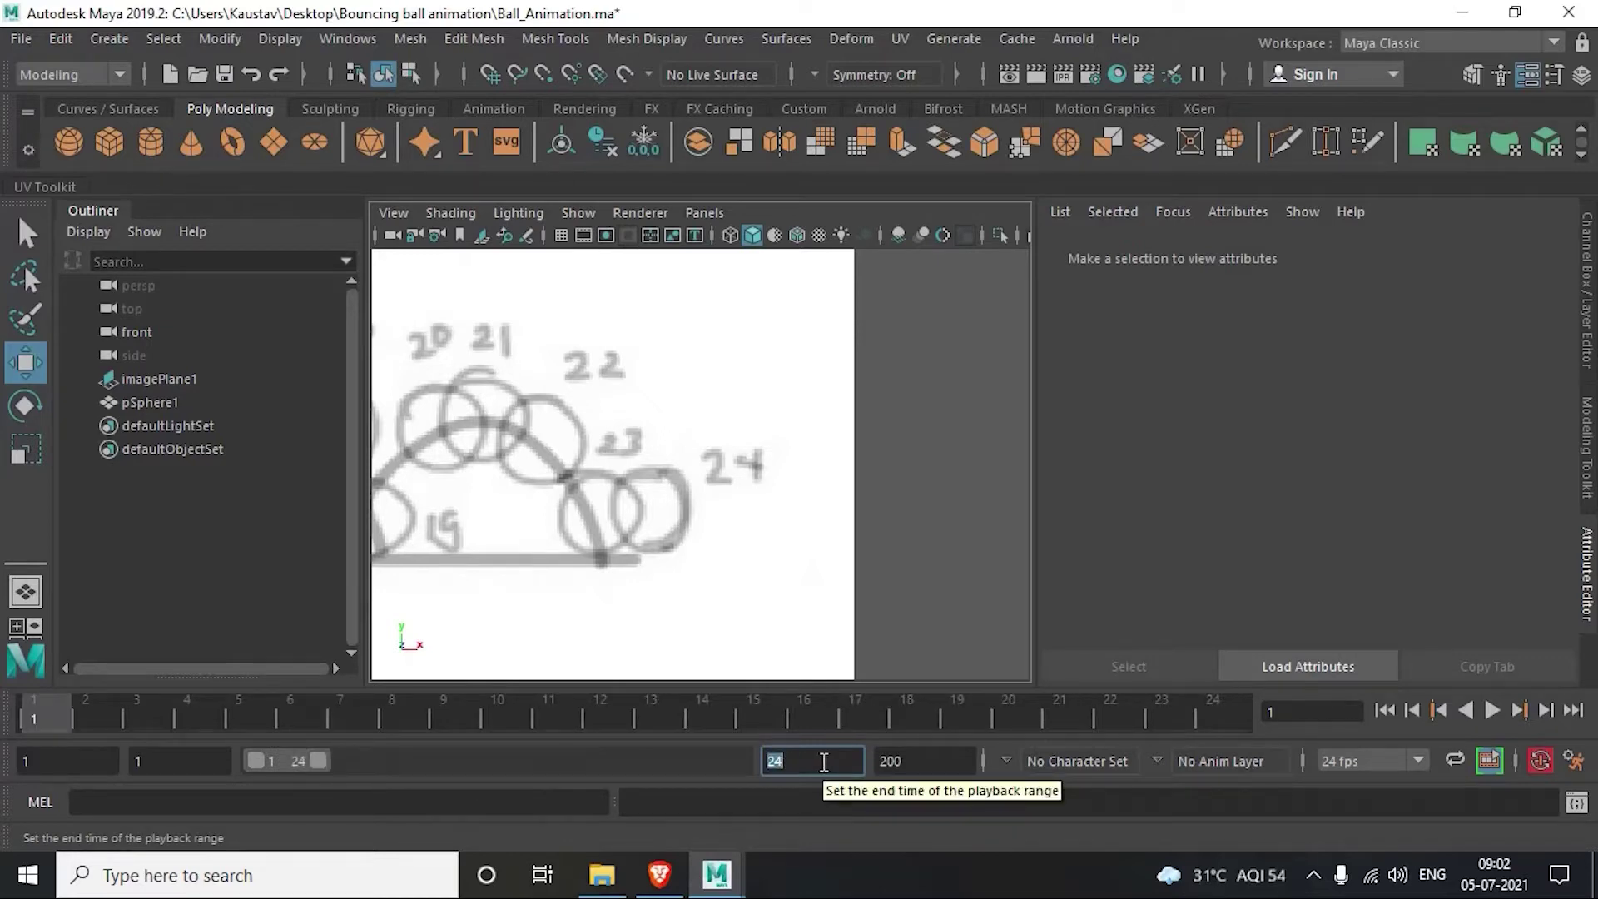
pyautogui.press('Tab')
pyautogui.write('24')
pyautogui.press('Return')
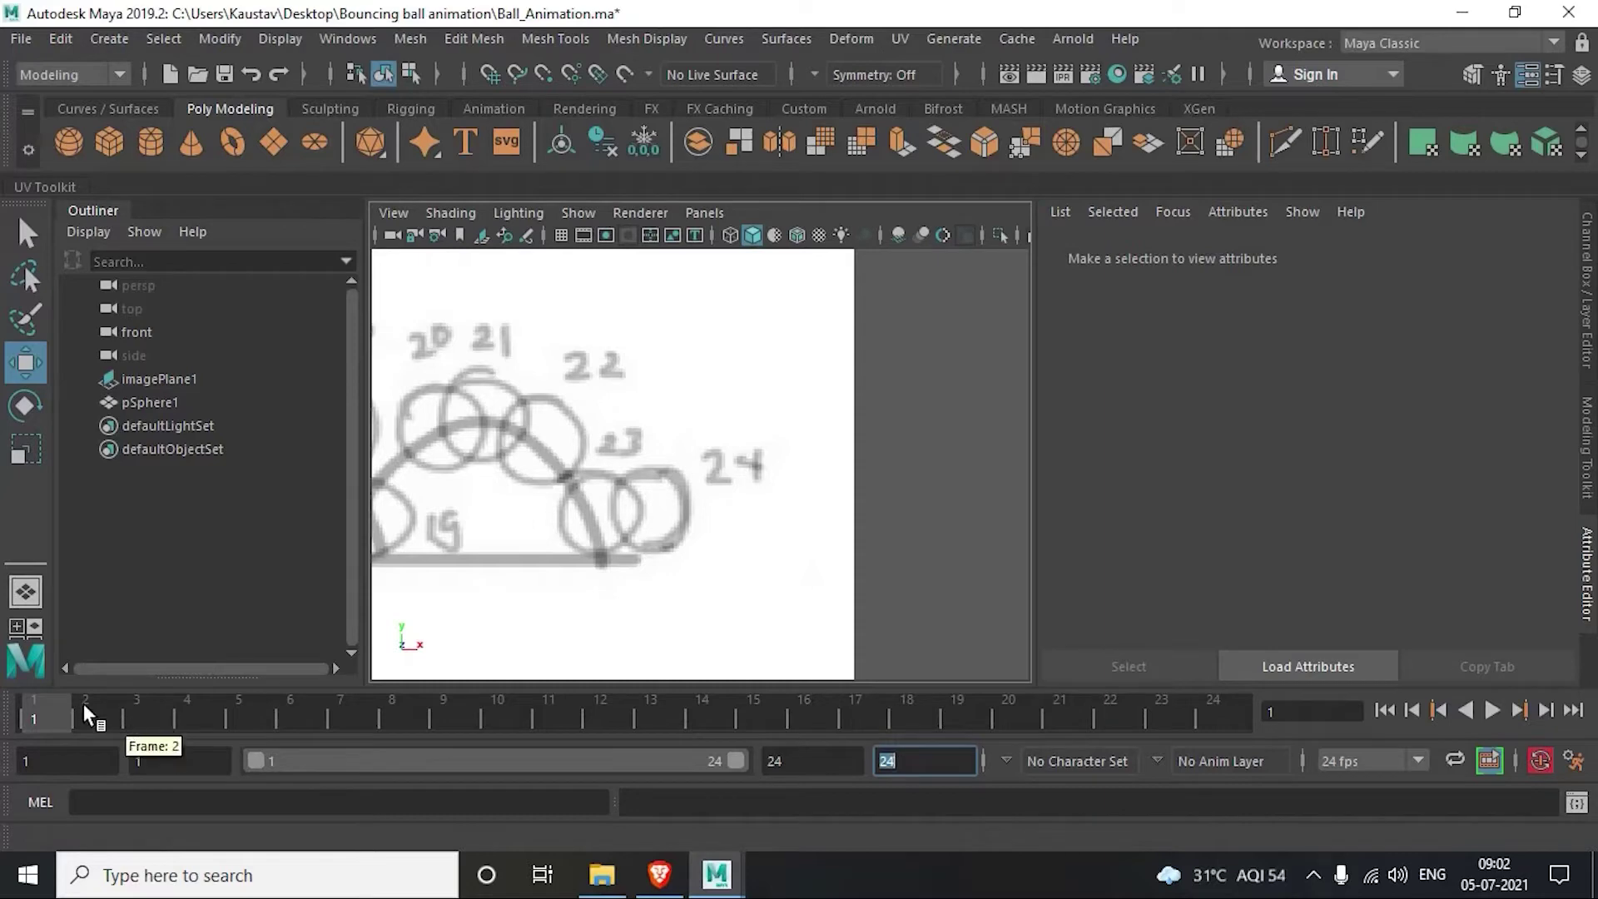
# Step: Play the 24-frame animation, then stop it back at frame 1
pyautogui.hotkey('alt', 'v')
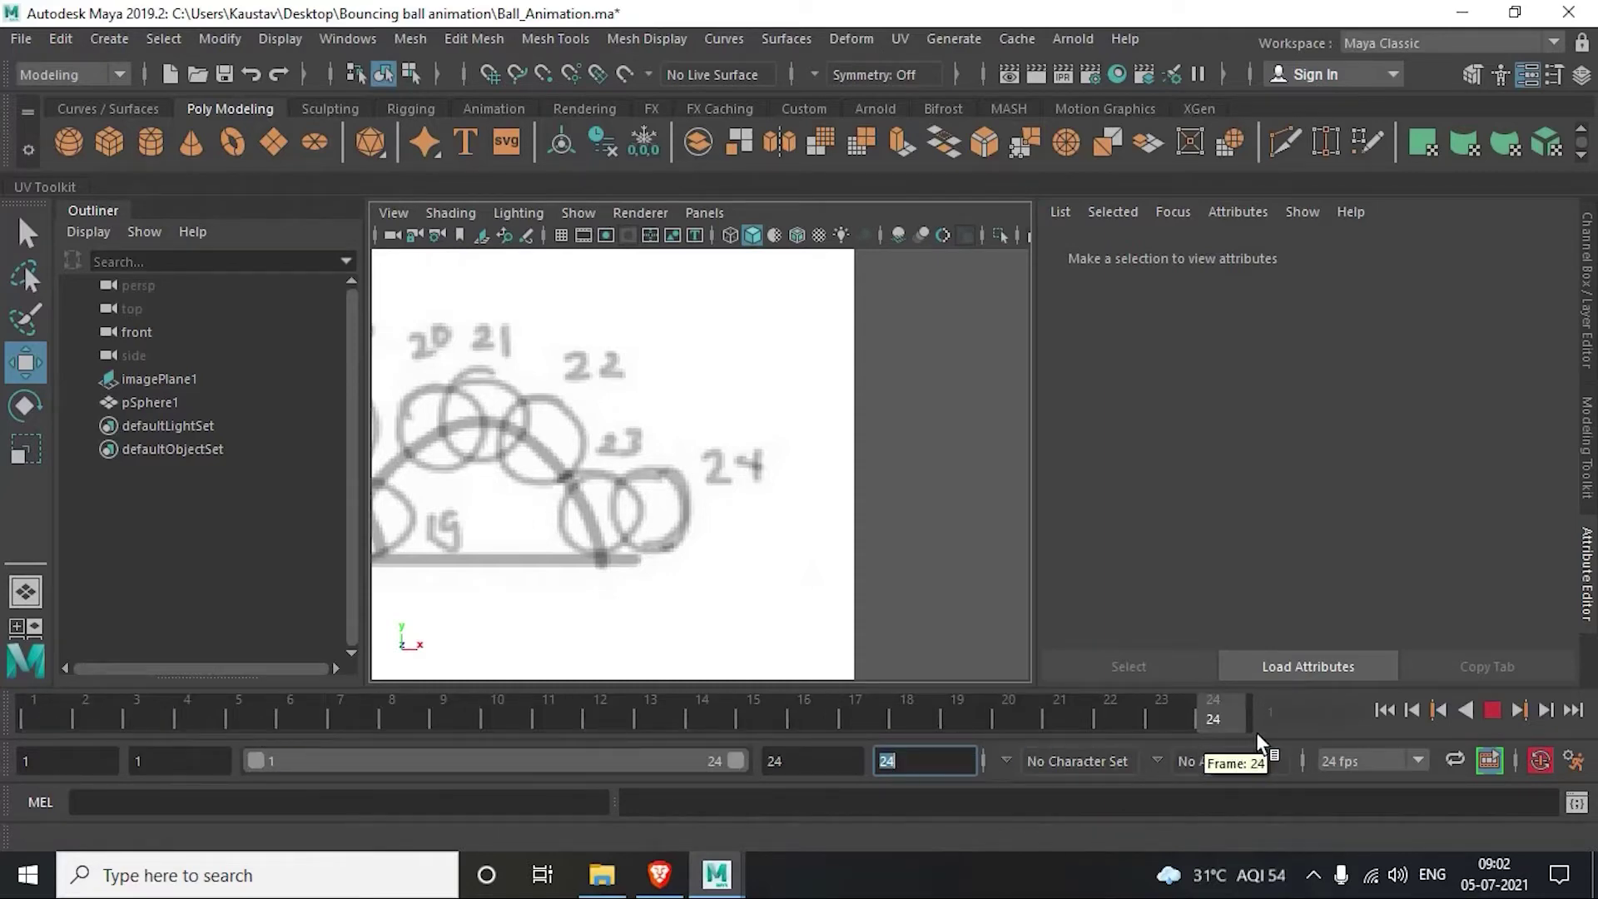
pyautogui.click(34, 718)
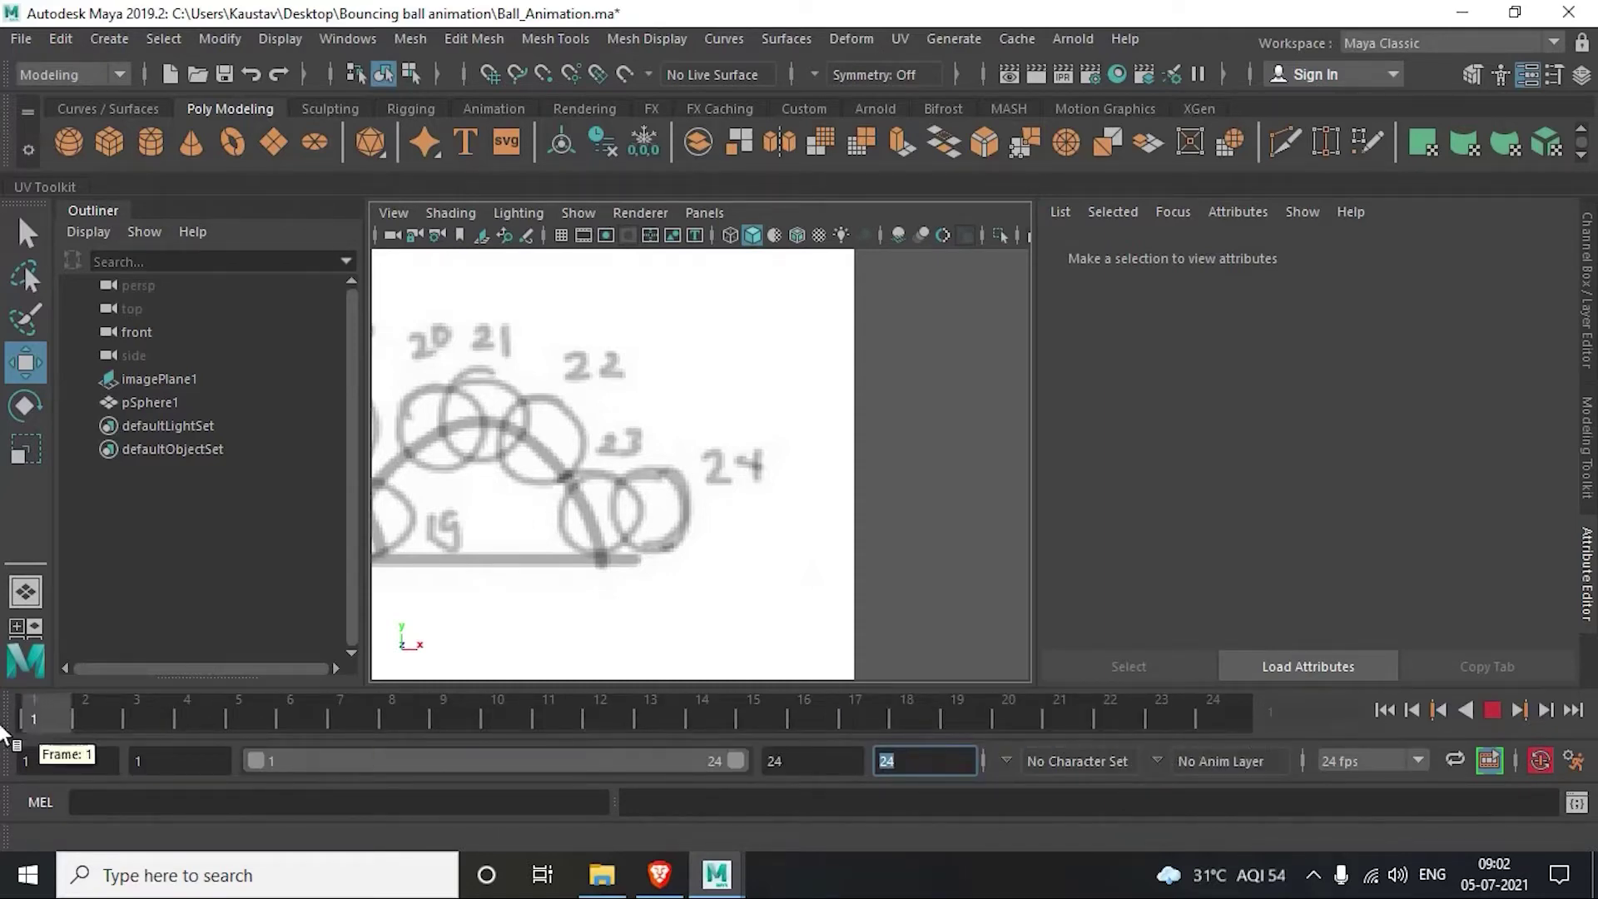
pyautogui.scroll(-3, 737, 465)
pyautogui.scroll(-2, 766, 476)
pyautogui.scroll(3, 778, 481)
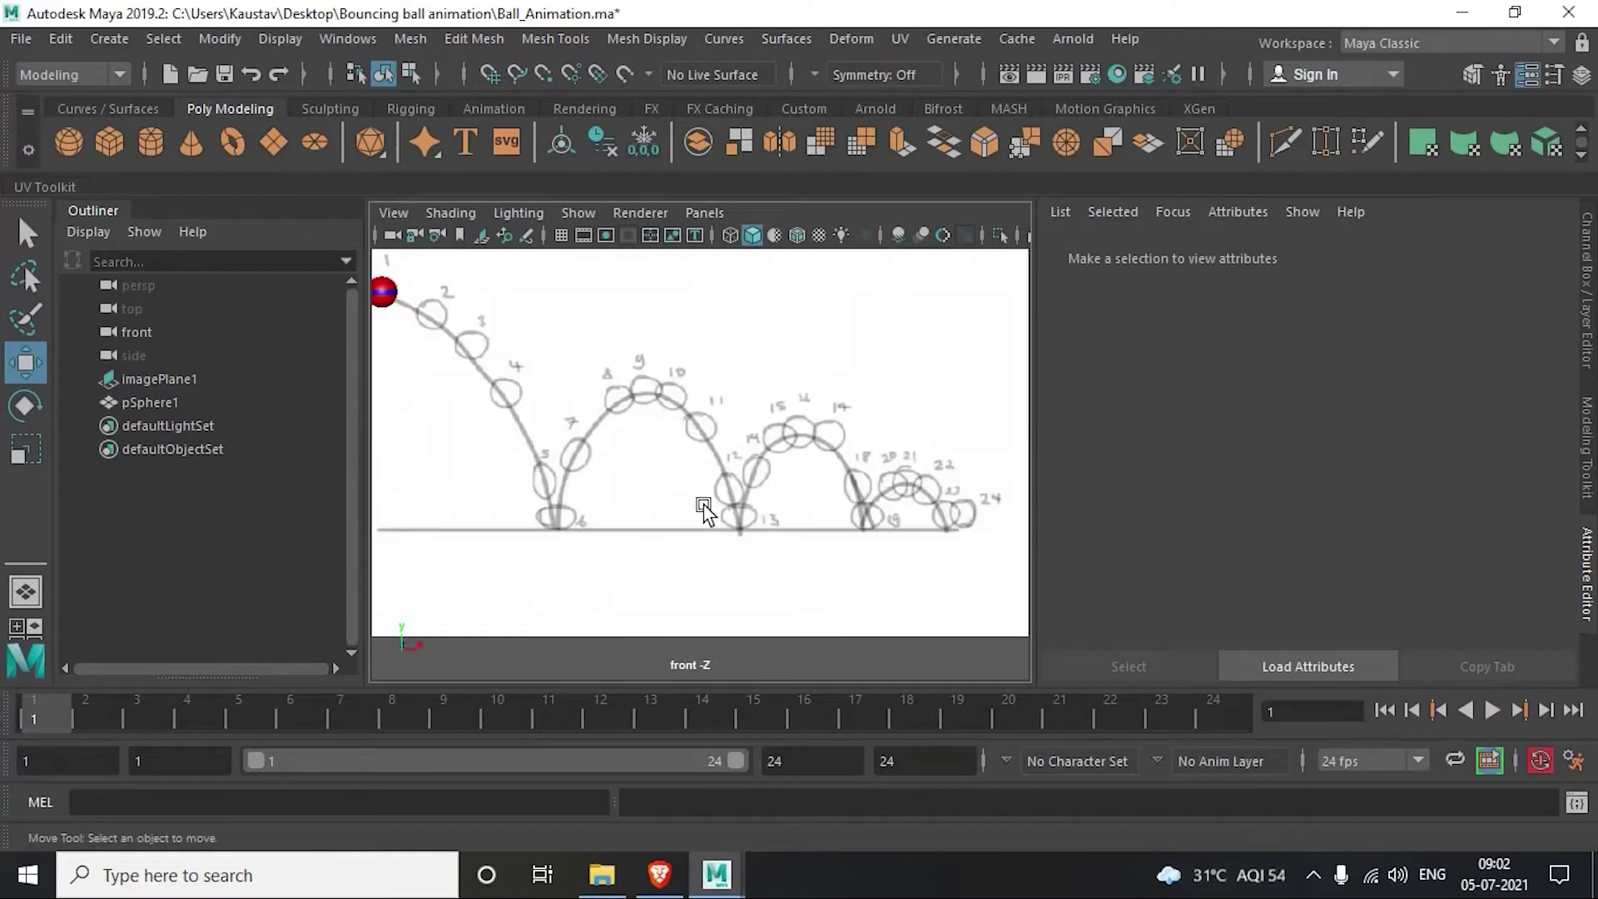
pyautogui.scroll(1, 707, 504)
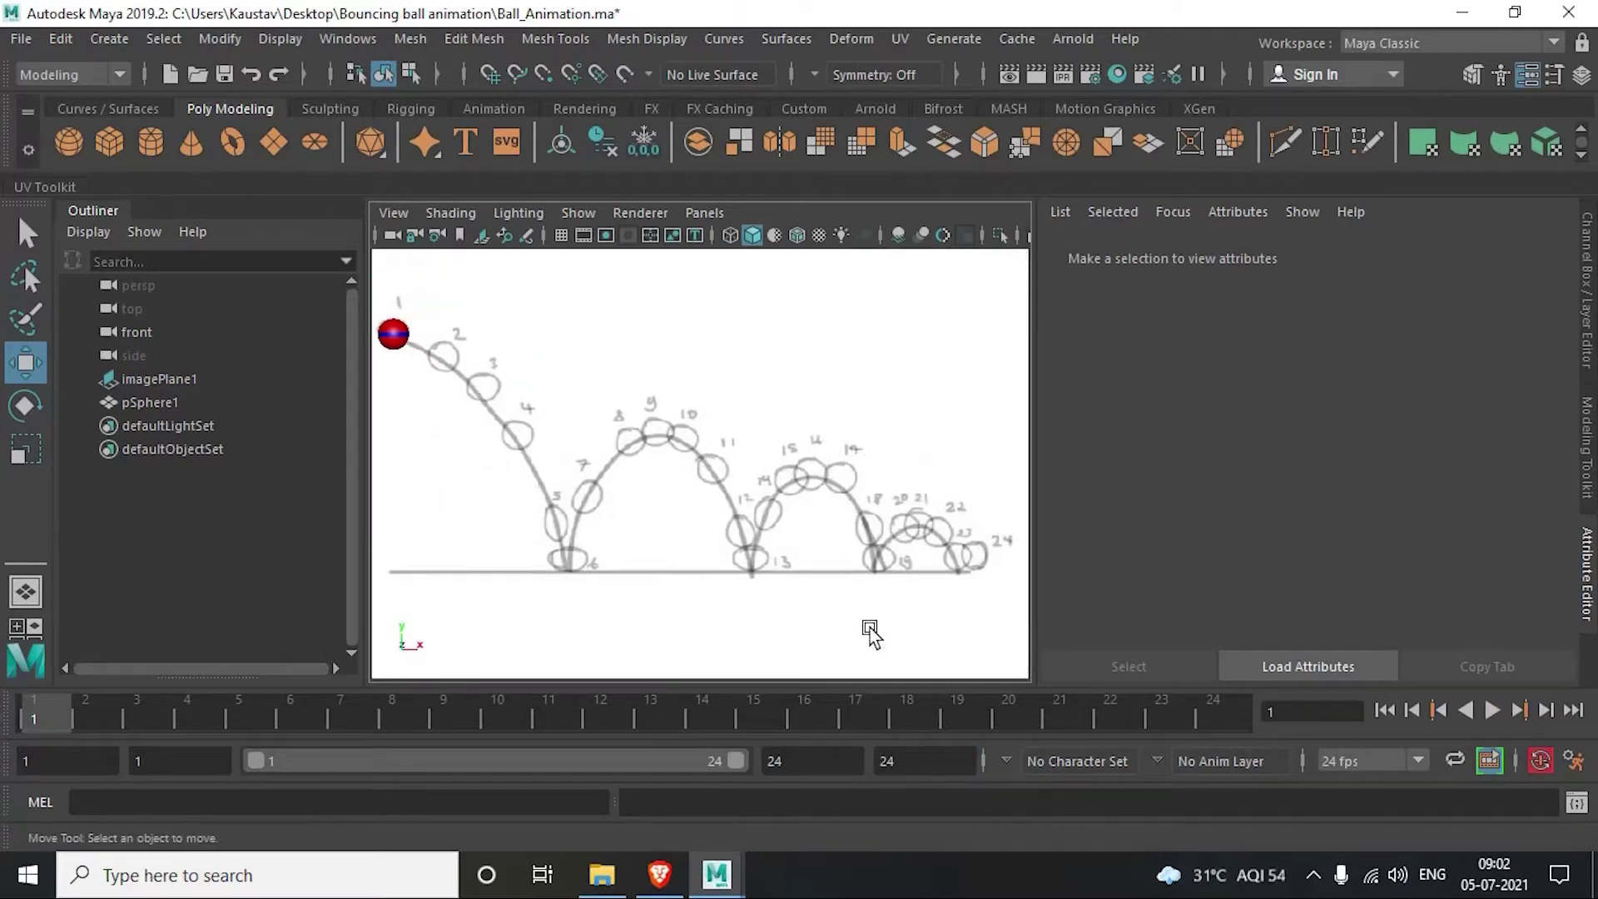
# Step: In the Time Slider preferences, set Playback speed to real-time 24 fps x 1
pyautogui.click(1580, 768)
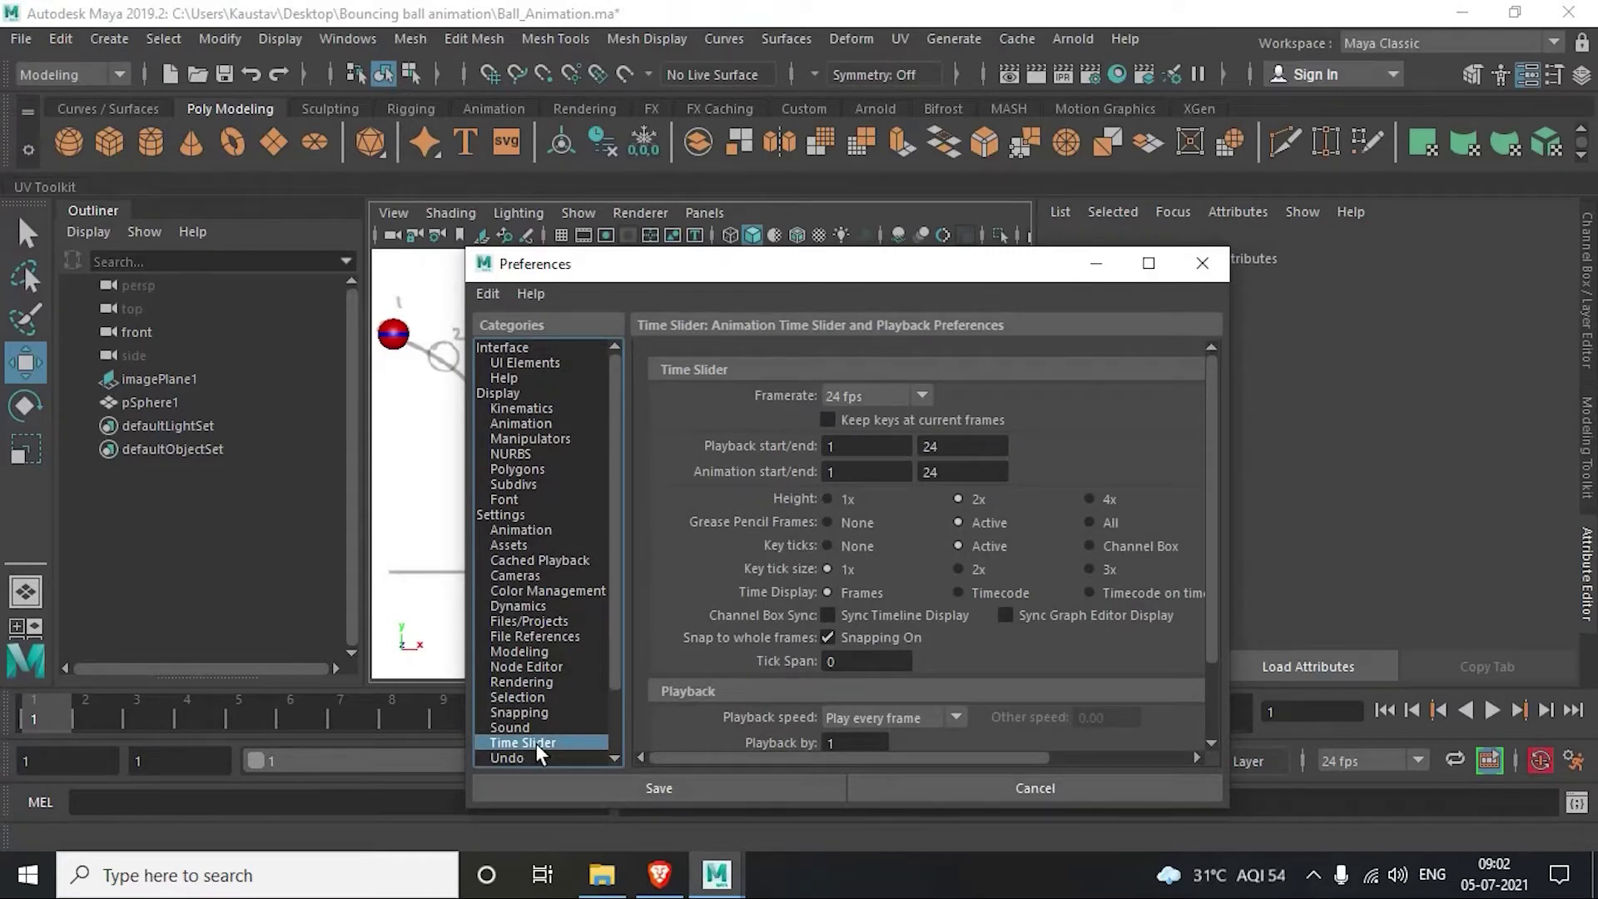
pyautogui.scroll(-2, 924, 616)
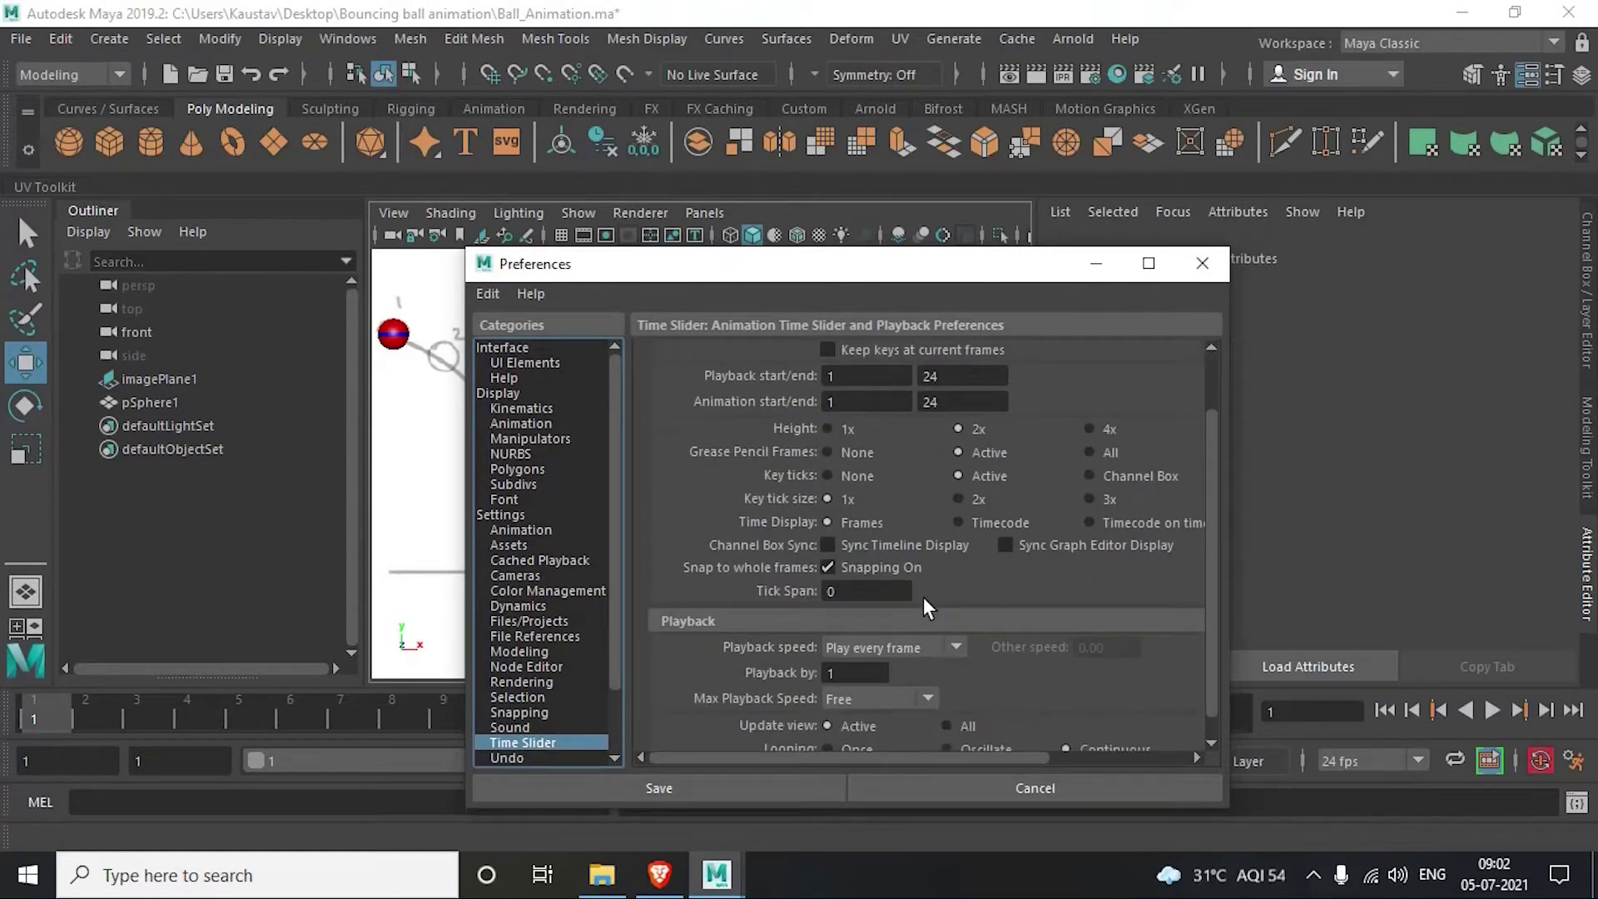
pyautogui.scroll(-1, 923, 597)
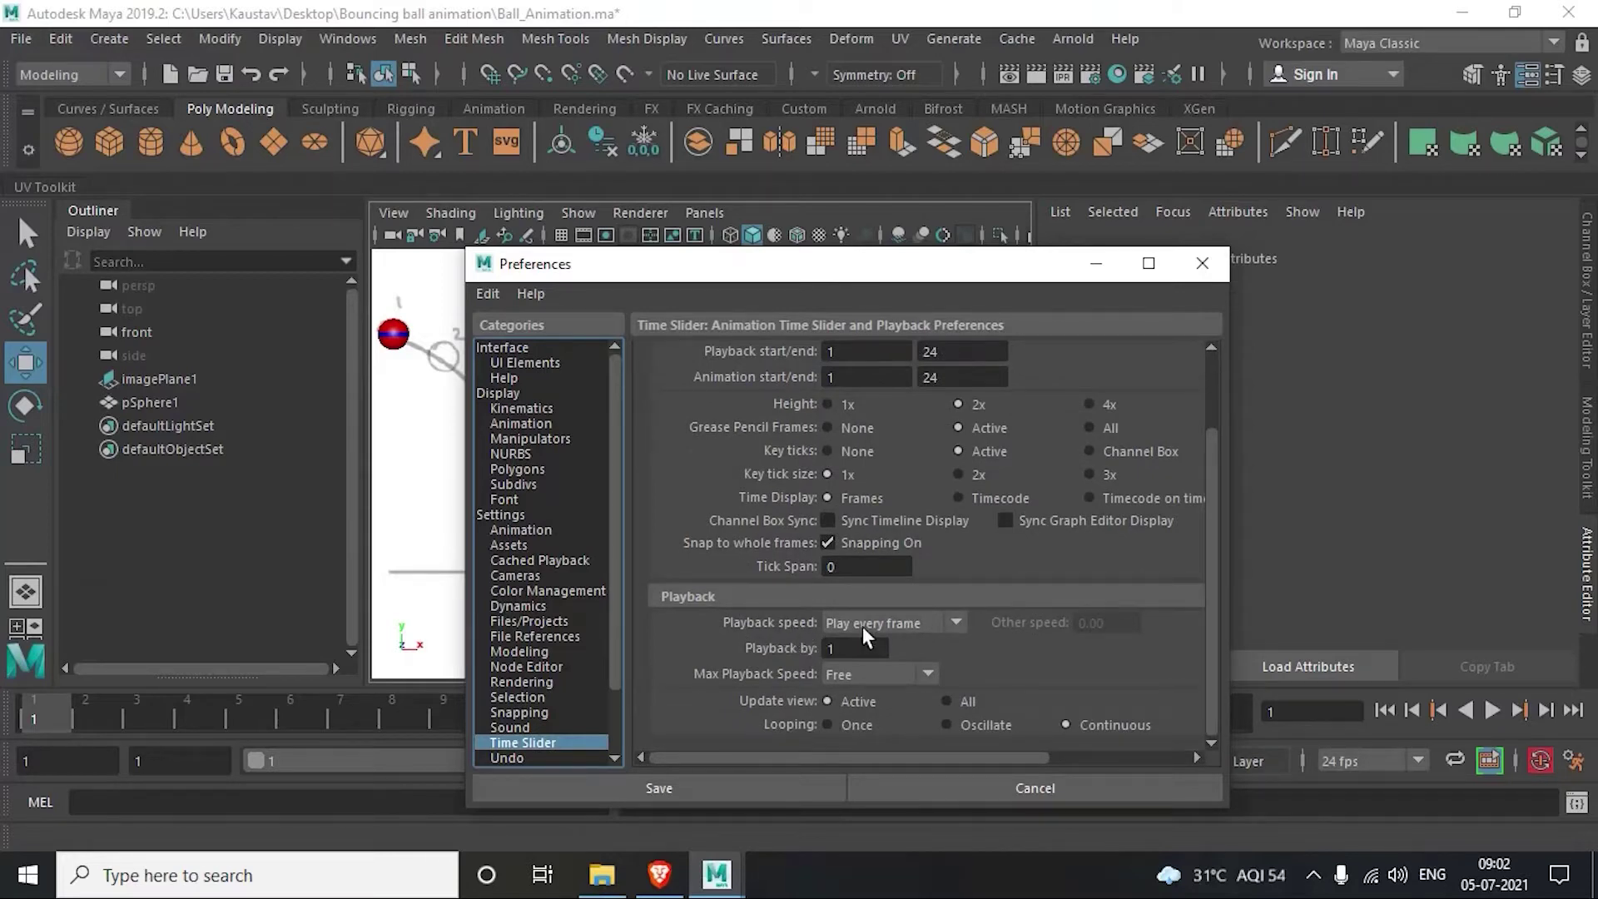
pyautogui.click(916, 623)
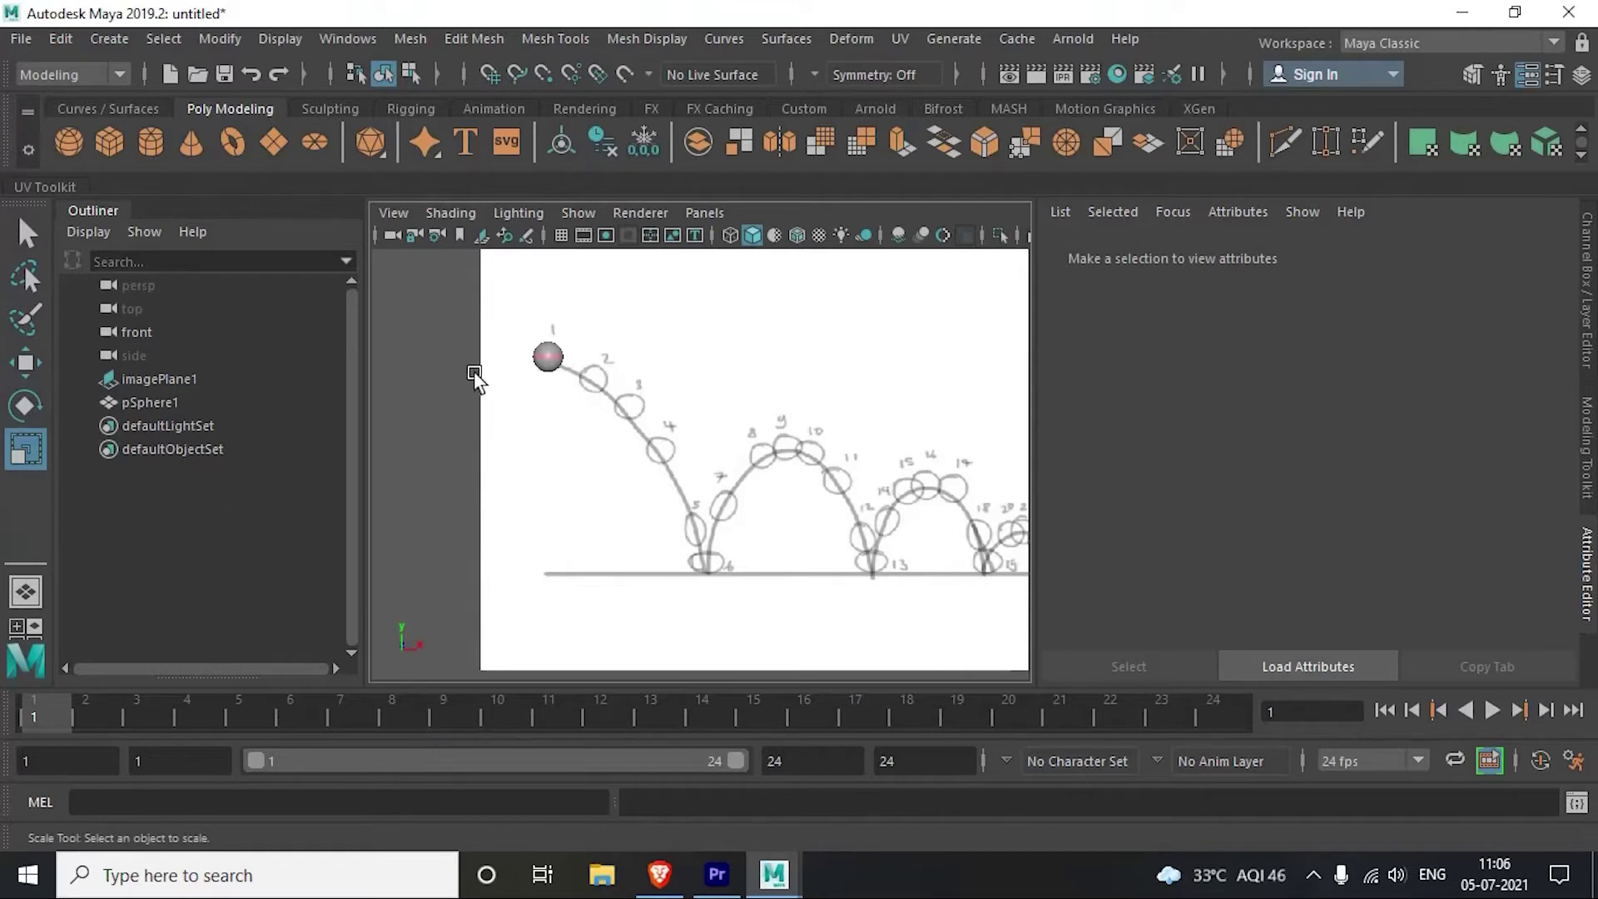
# Step: Delete pSphere1's history, freeze its transforms, and key all its channels at frame 1
pyautogui.moveTo(488, 287); pyautogui.dragTo(696, 502)
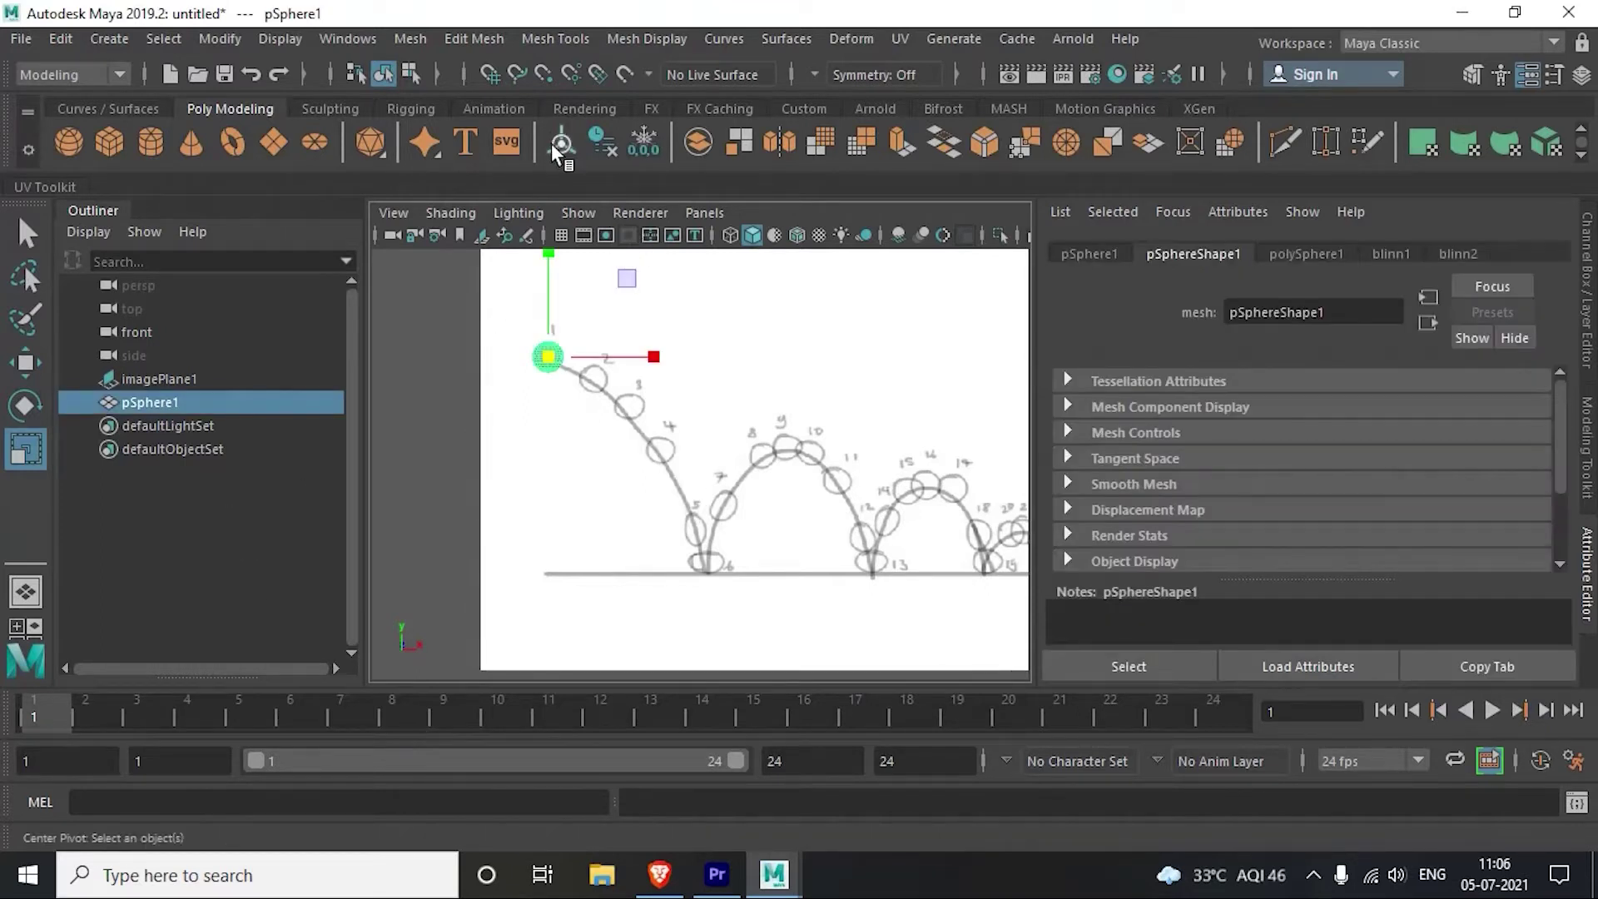
pyautogui.click(601, 141)
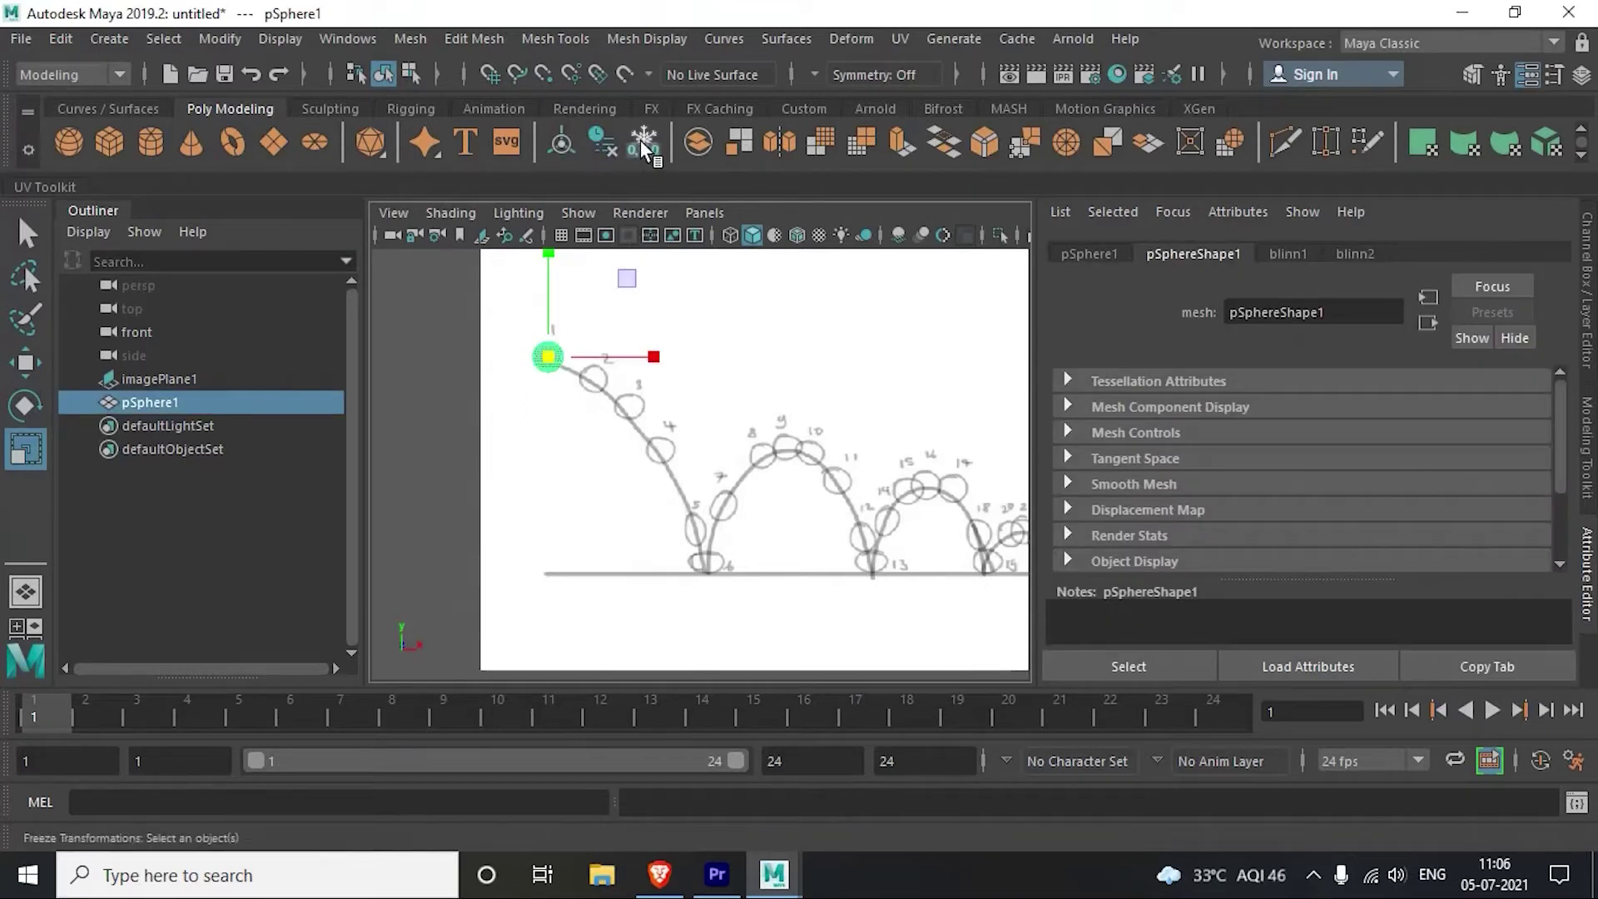
pyautogui.click(644, 143)
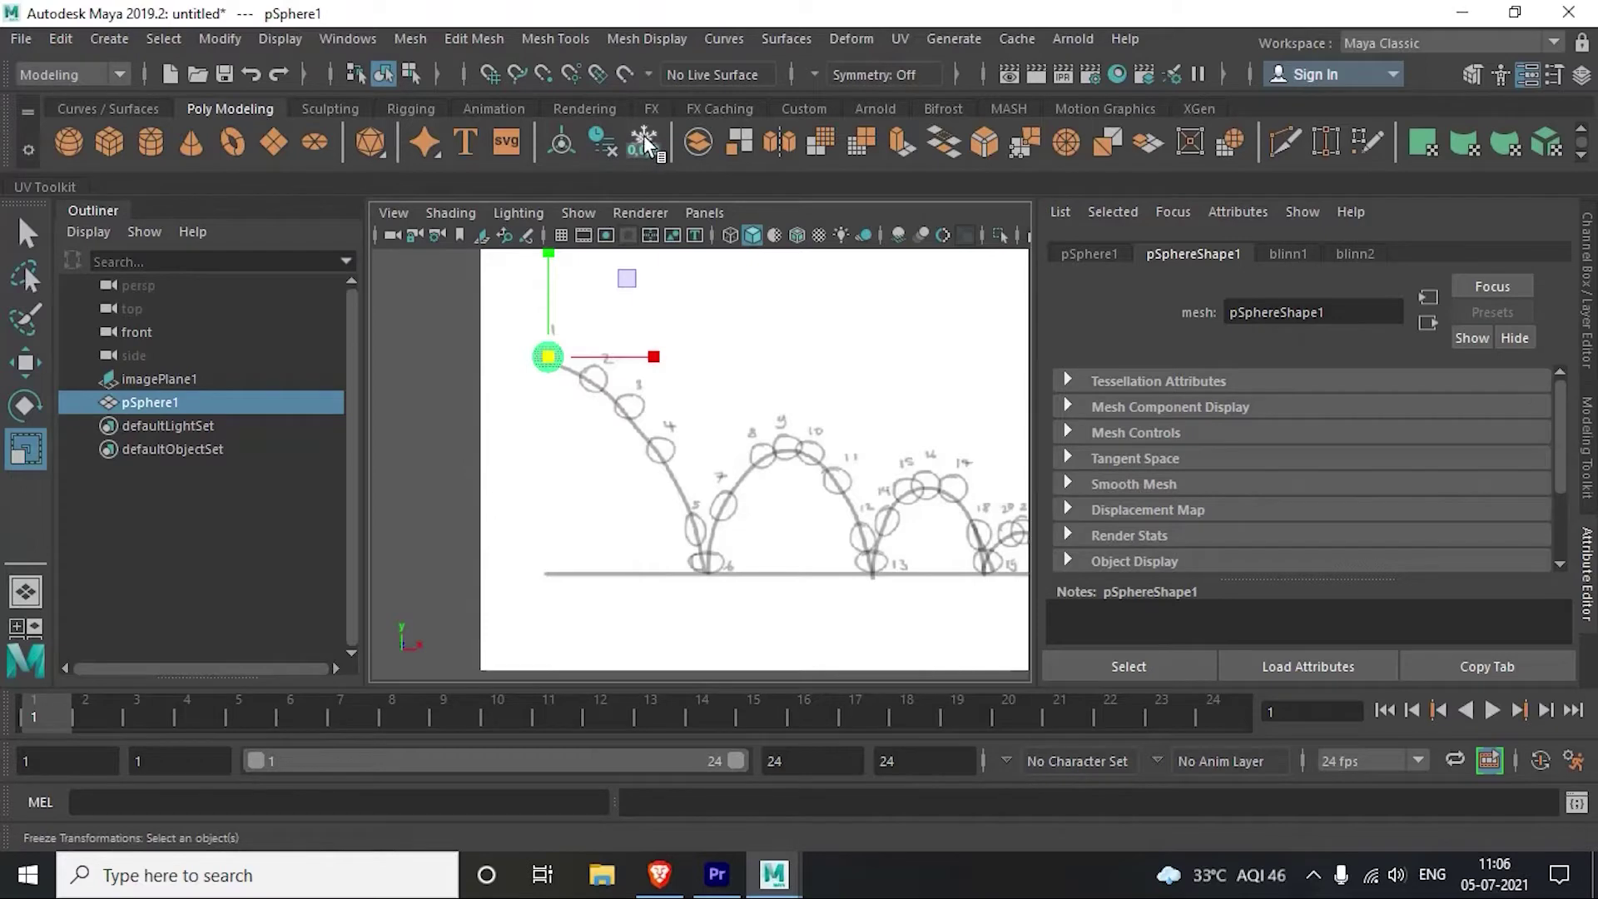
pyautogui.click(1592, 266)
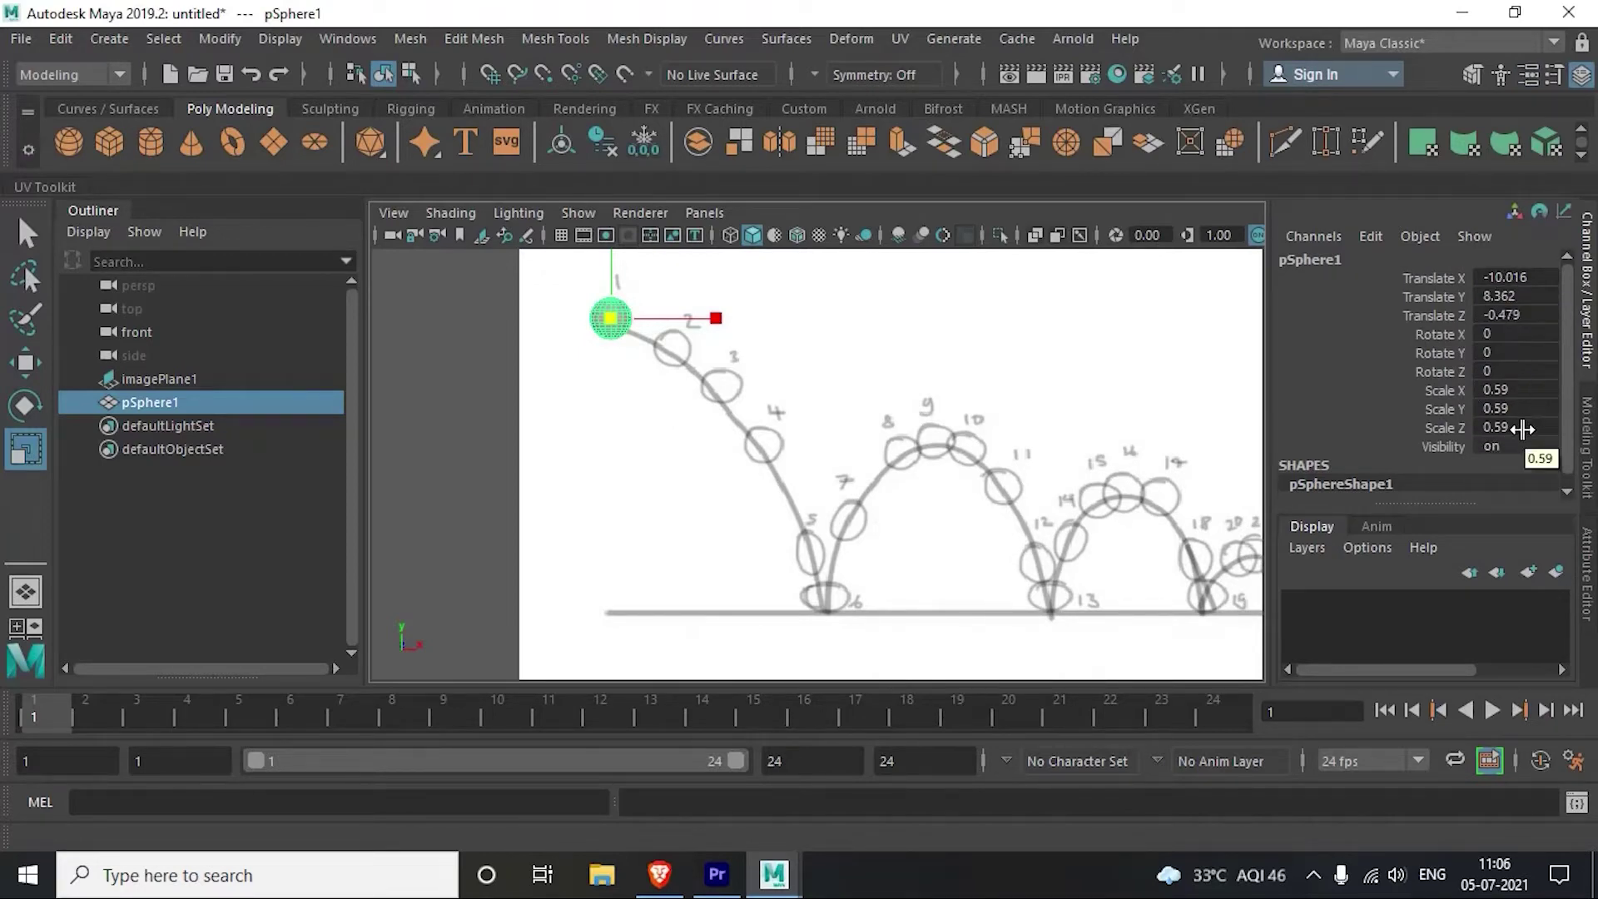
pyautogui.click(641, 146)
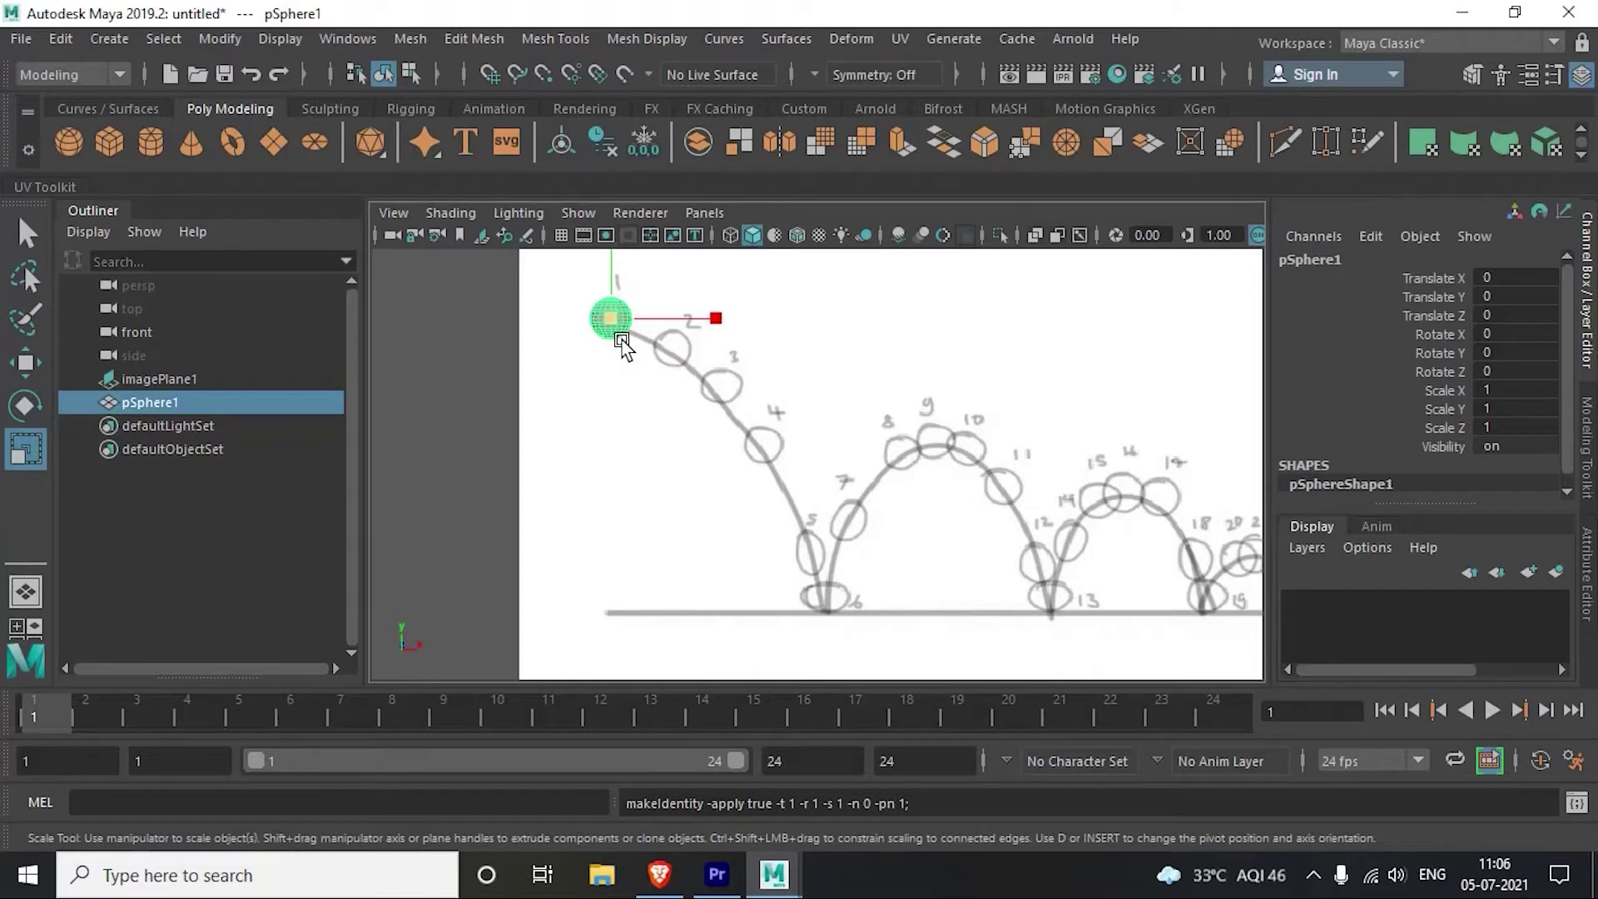
pyautogui.press('s')
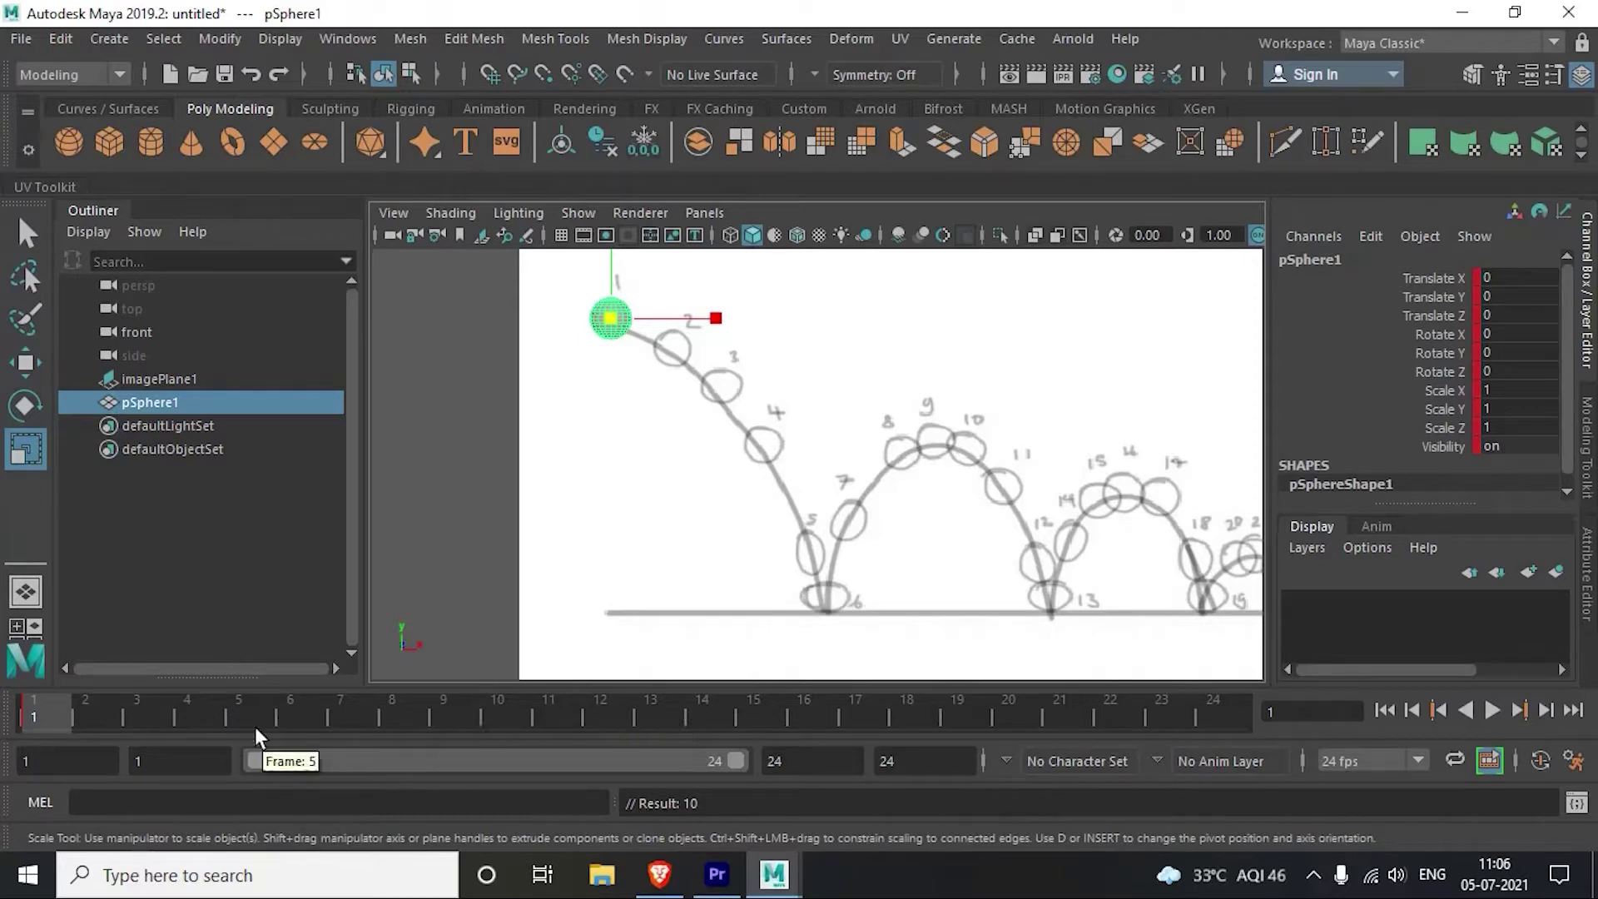
# Step: Go to frame 6 and turn on Auto Keyframe
pyautogui.click(288, 713)
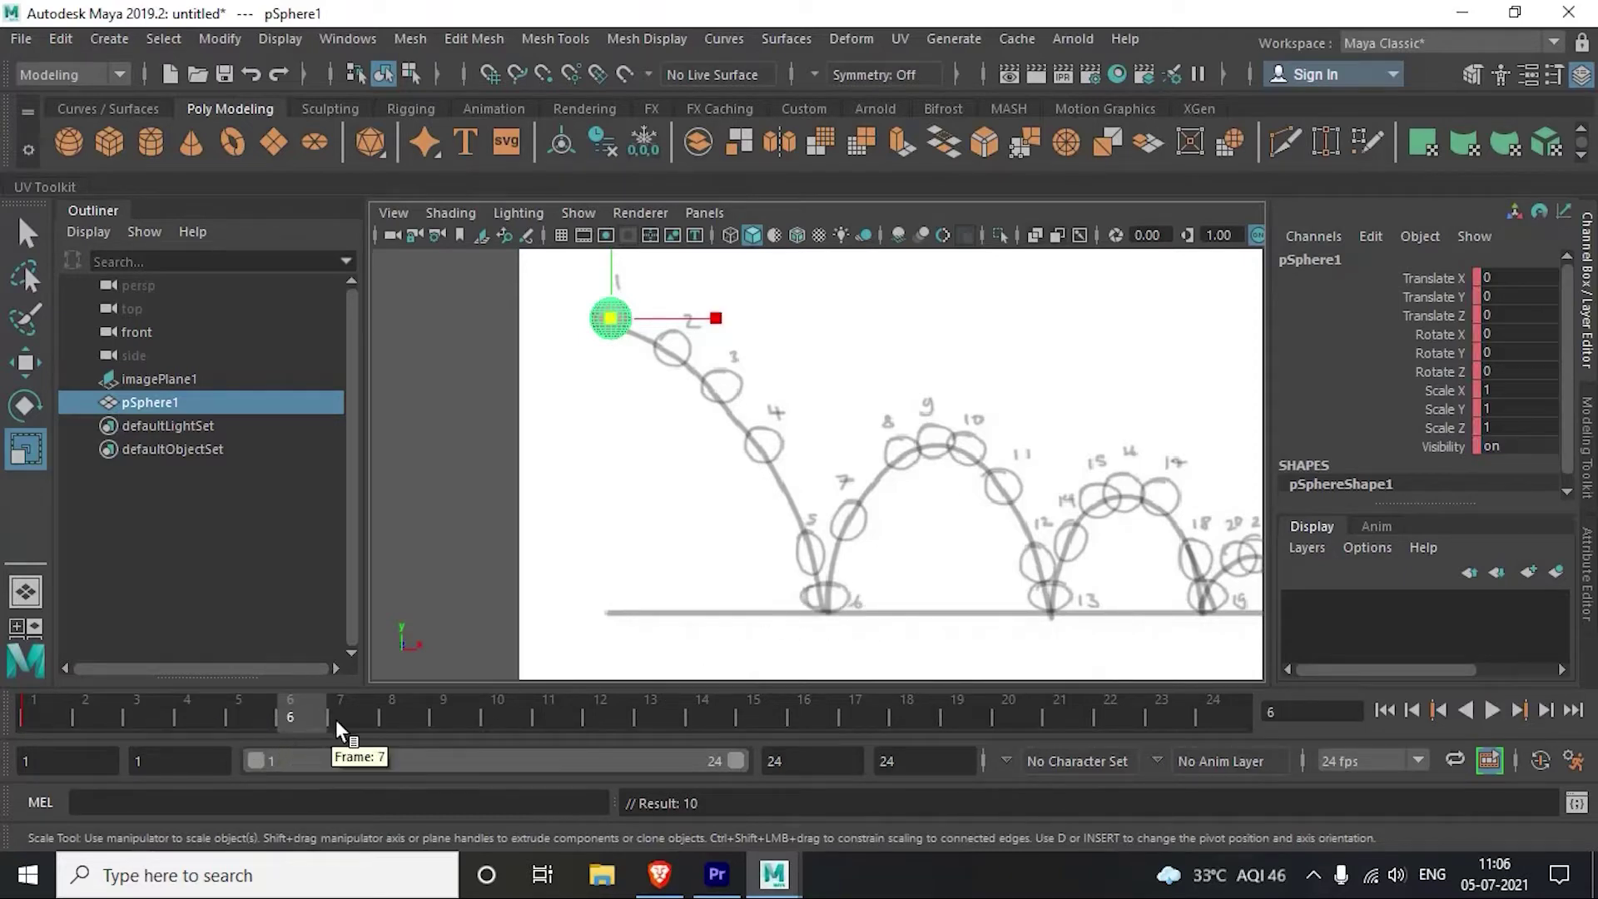
pyautogui.click(1542, 759)
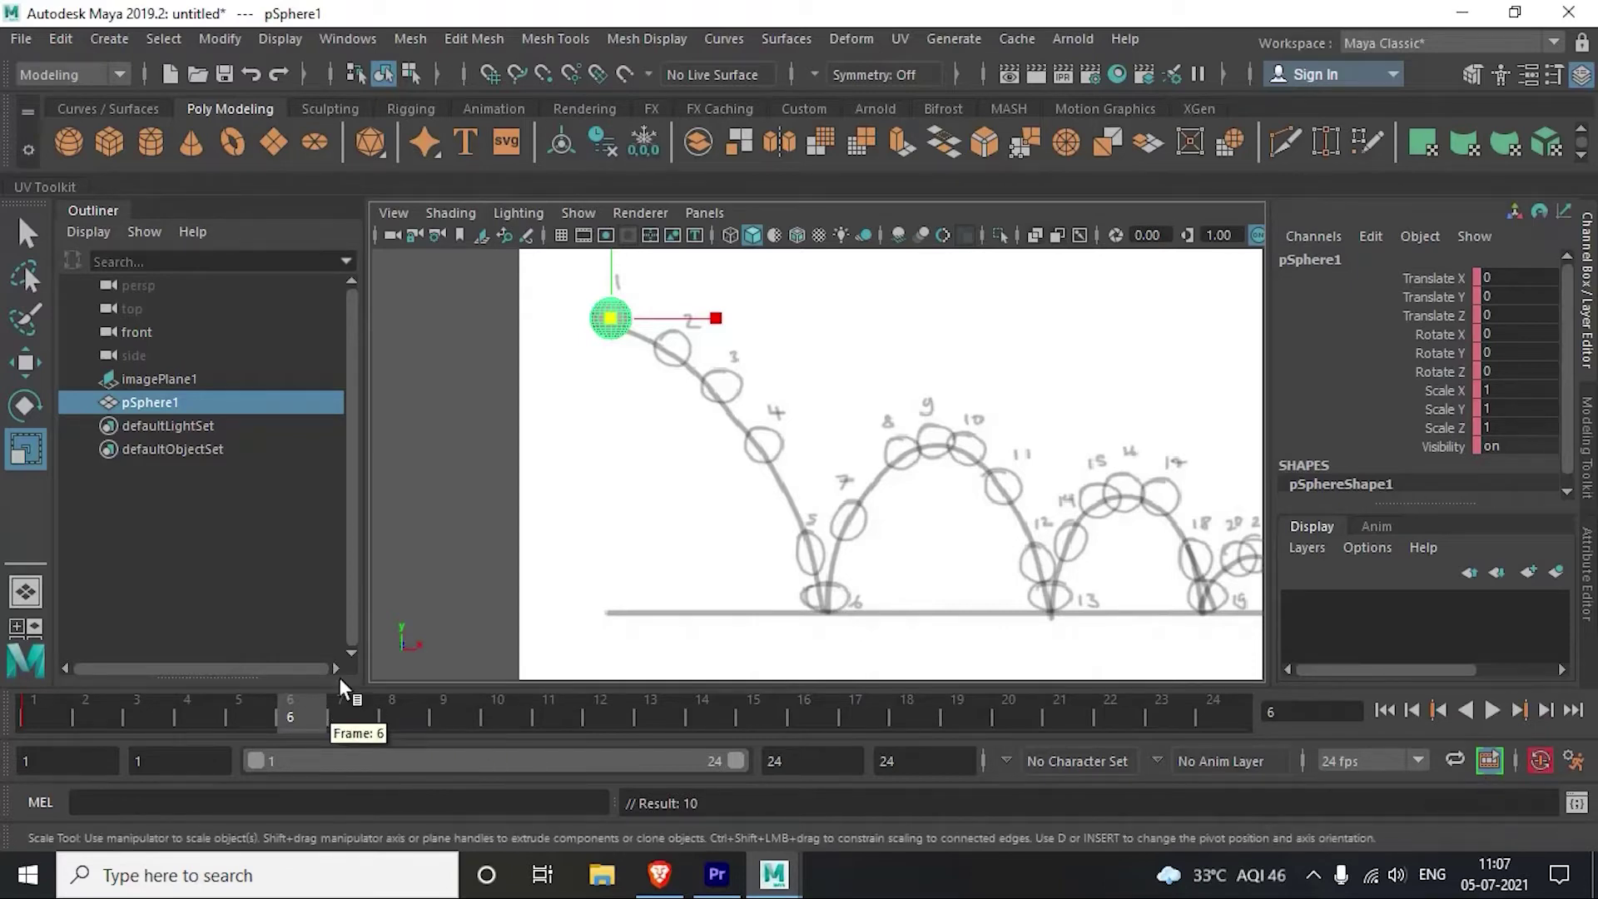
# Step: Move the sphere down onto the ground at sketch position 6 and key it
pyautogui.press('w')
pyautogui.moveTo(612, 318); pyautogui.dragTo(822, 591)
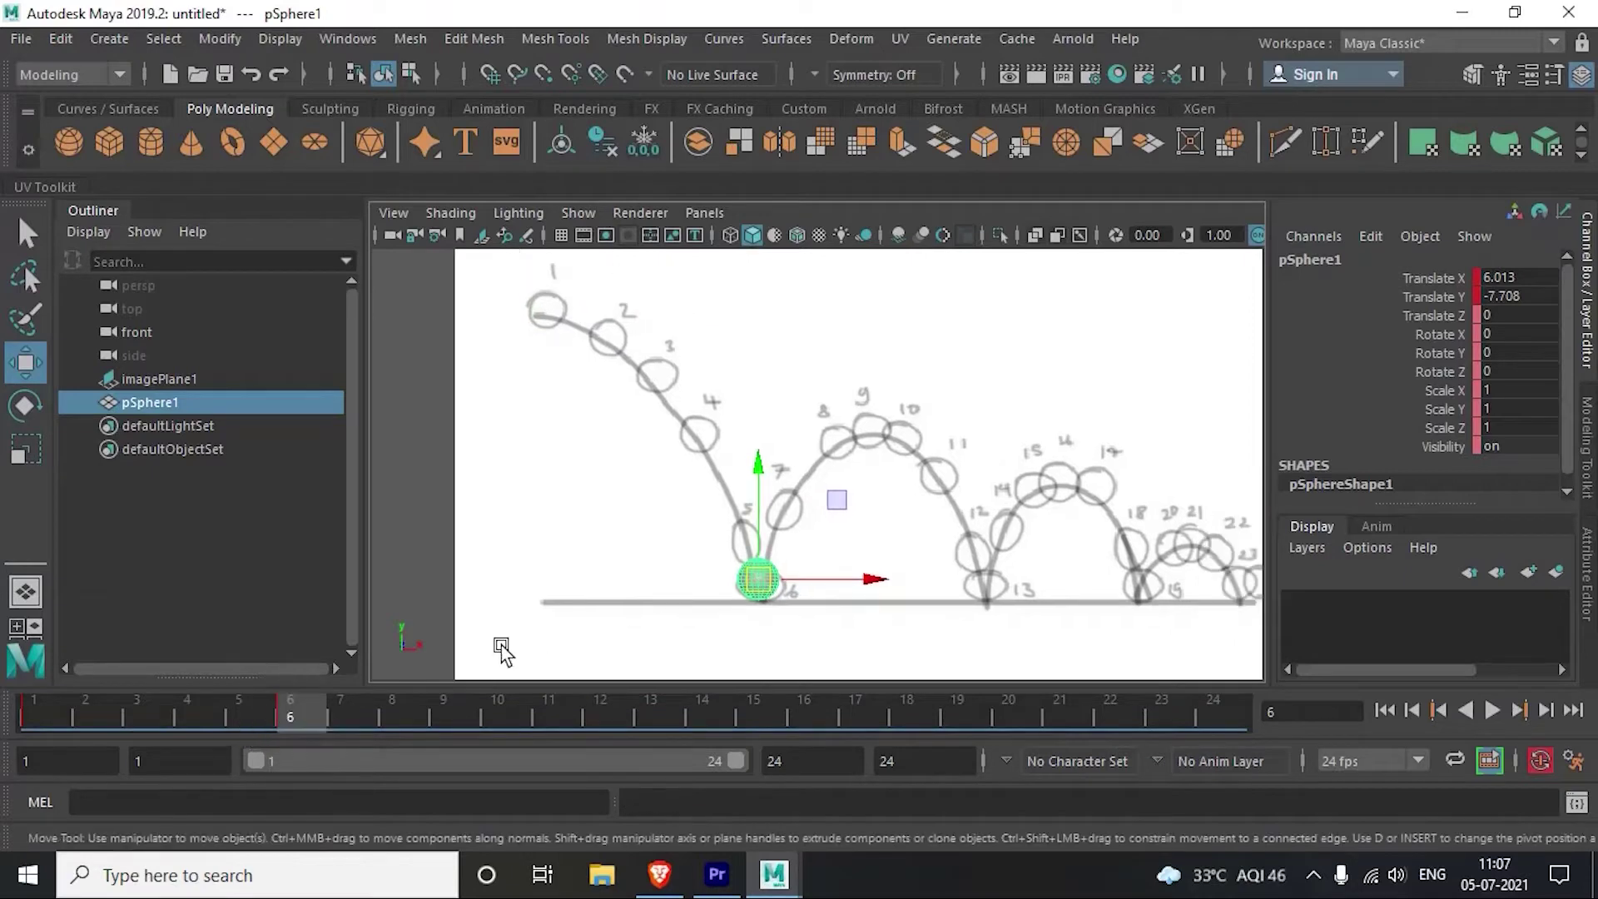
pyautogui.press('space')
pyautogui.press('space')
pyautogui.scroll(3, 666, 583)
pyautogui.moveTo(712, 476); pyautogui.dragTo(712, 483)
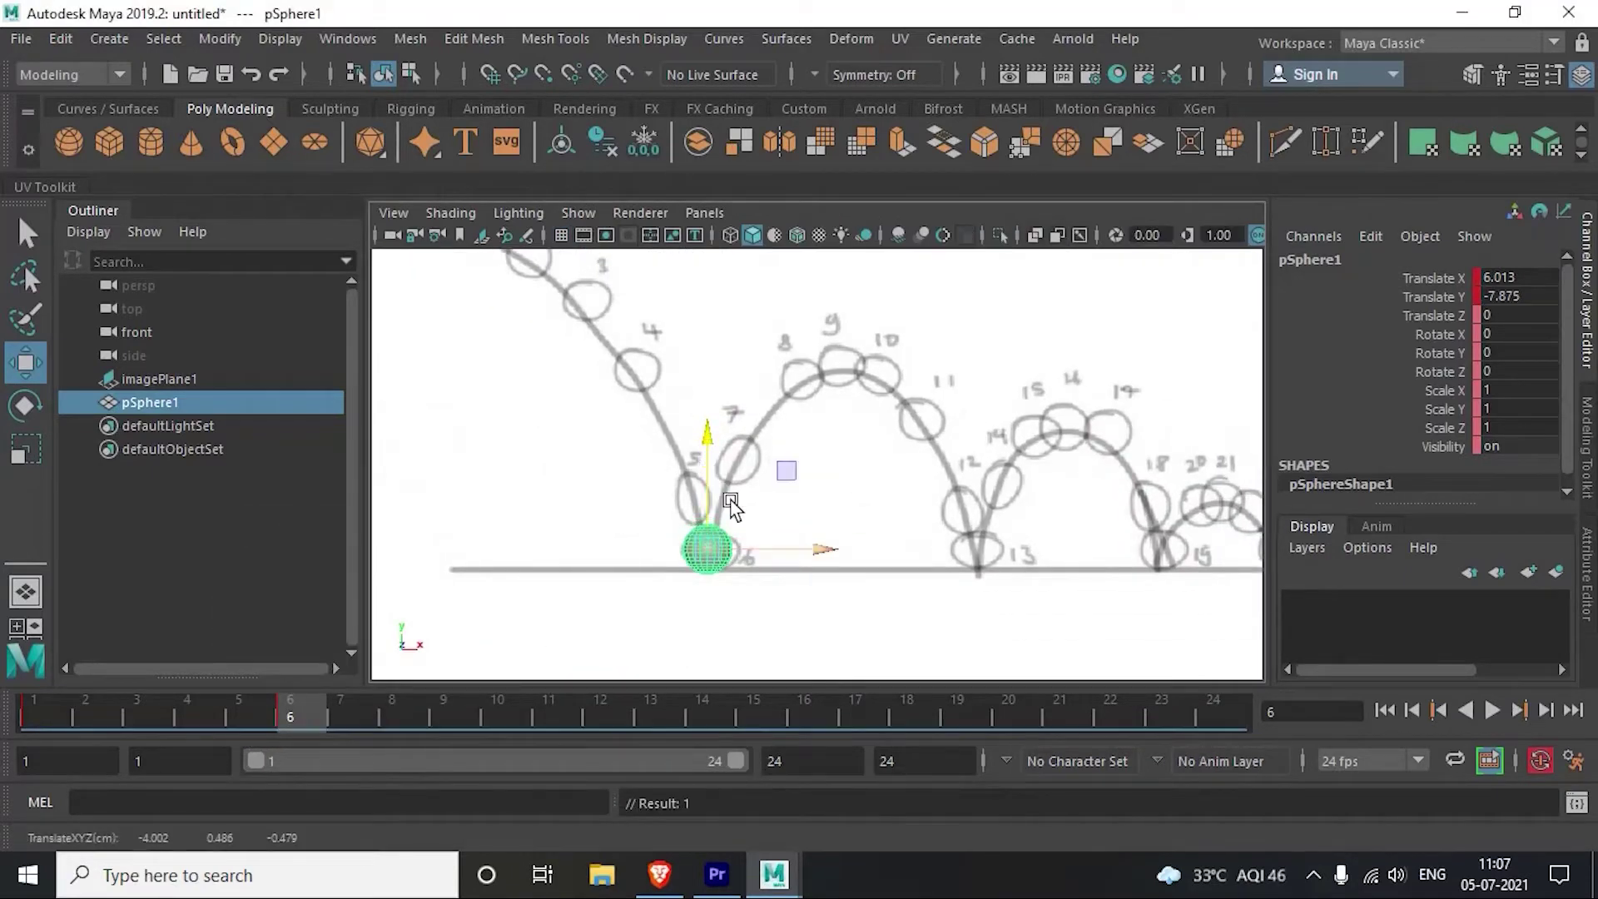
pyautogui.moveTo(775, 555); pyautogui.dragTo(782, 556)
pyautogui.press('s')
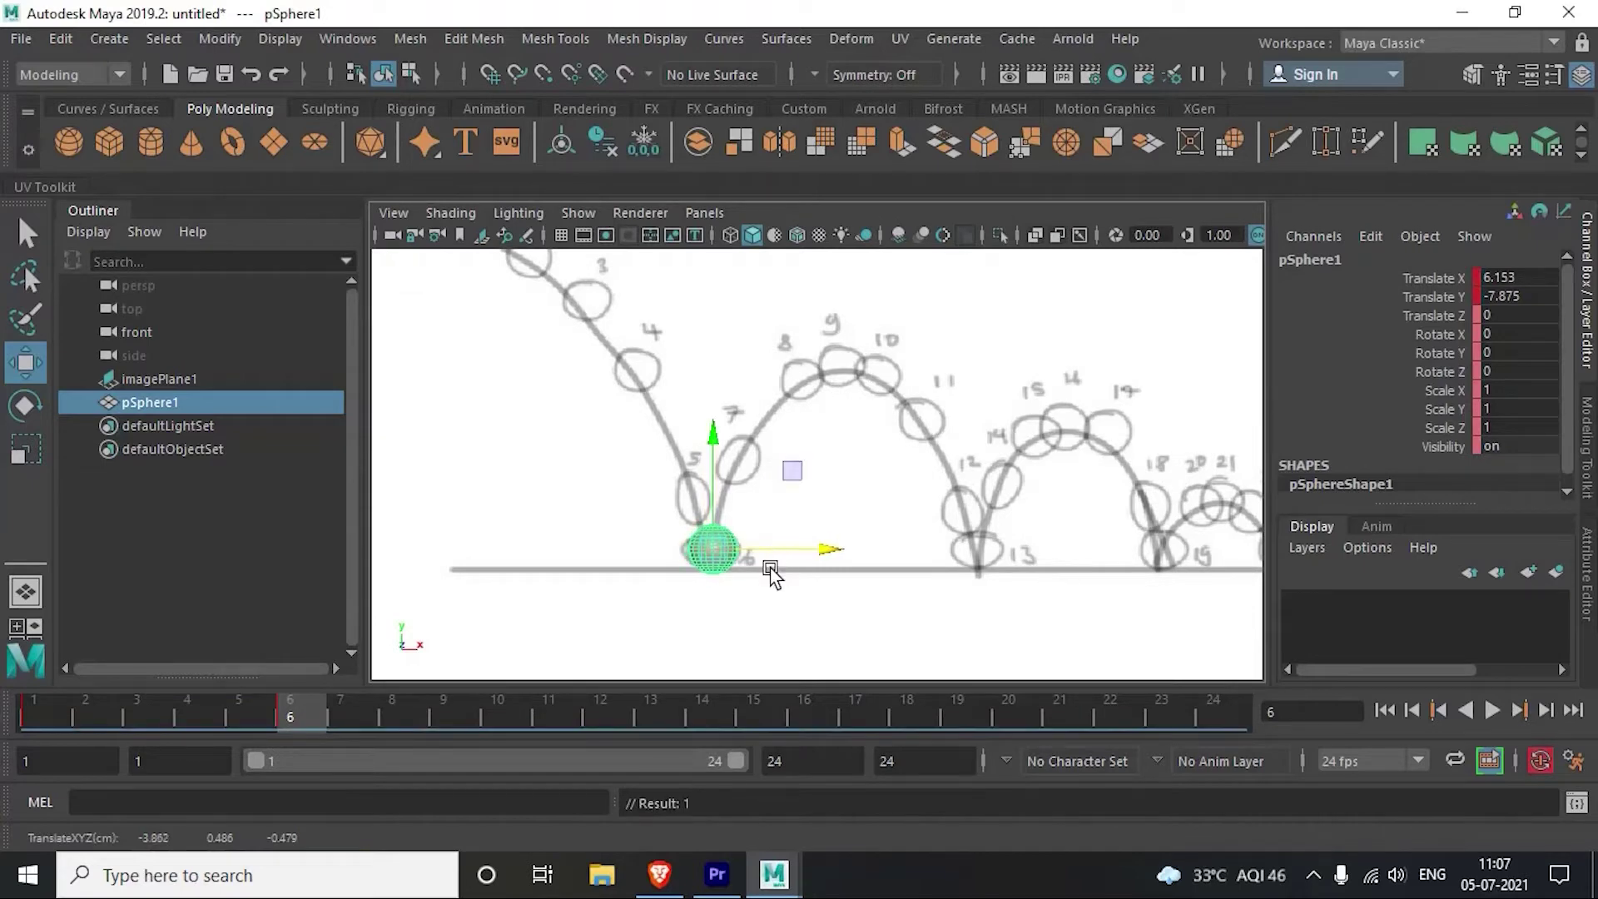
# Step: Squash the ball flat and wide to Scale X/Z 1.2 and Scale Y 0.691
pyautogui.keyDown('alt'); pyautogui.moveTo(747, 587); pyautogui.dragTo(866, 500, button='right'); pyautogui.keyUp('alt')
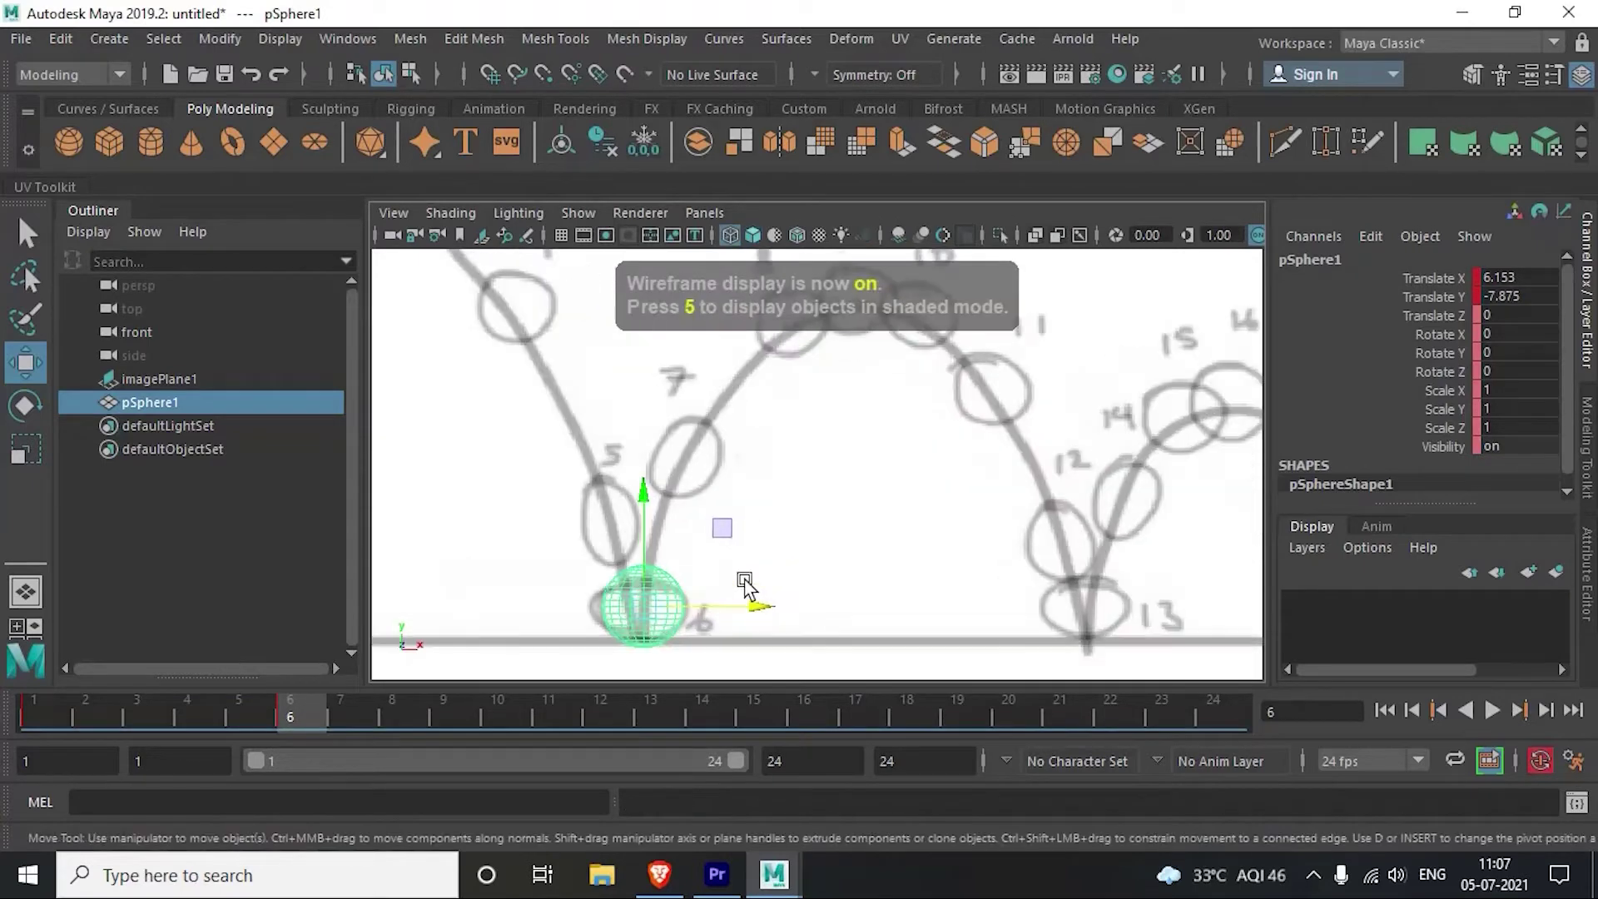
pyautogui.scroll(2, 862, 497)
pyautogui.scroll(2, 814, 564)
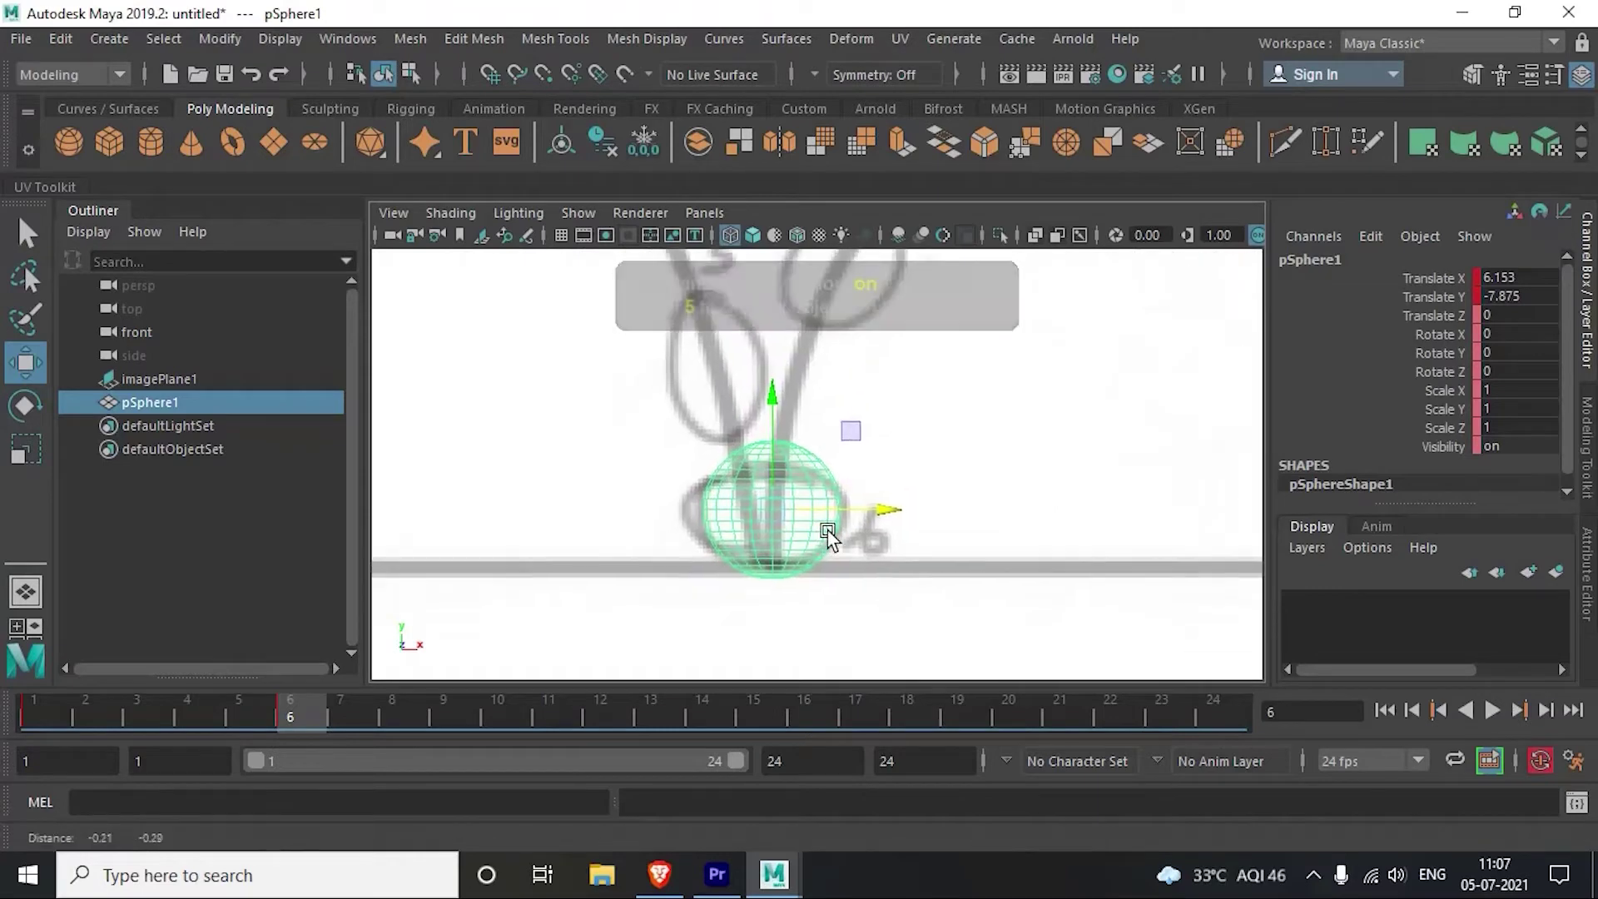
pyautogui.scroll(2, 828, 535)
pyautogui.press('r')
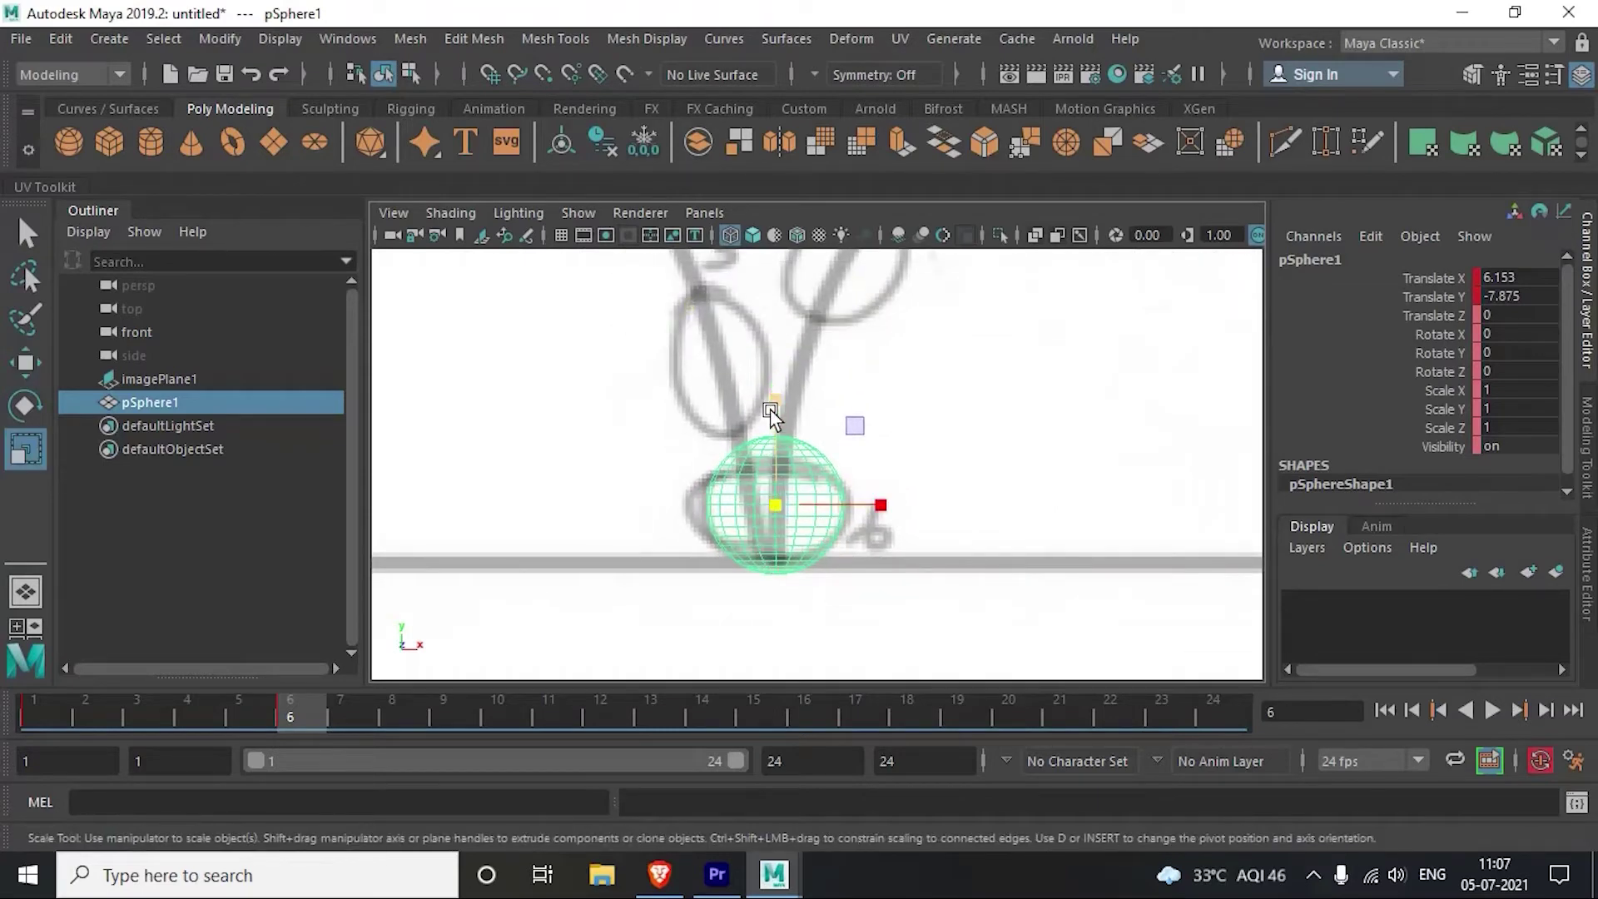
pyautogui.moveTo(771, 398); pyautogui.dragTo(788, 489)
pyautogui.scroll(2, 759, 470)
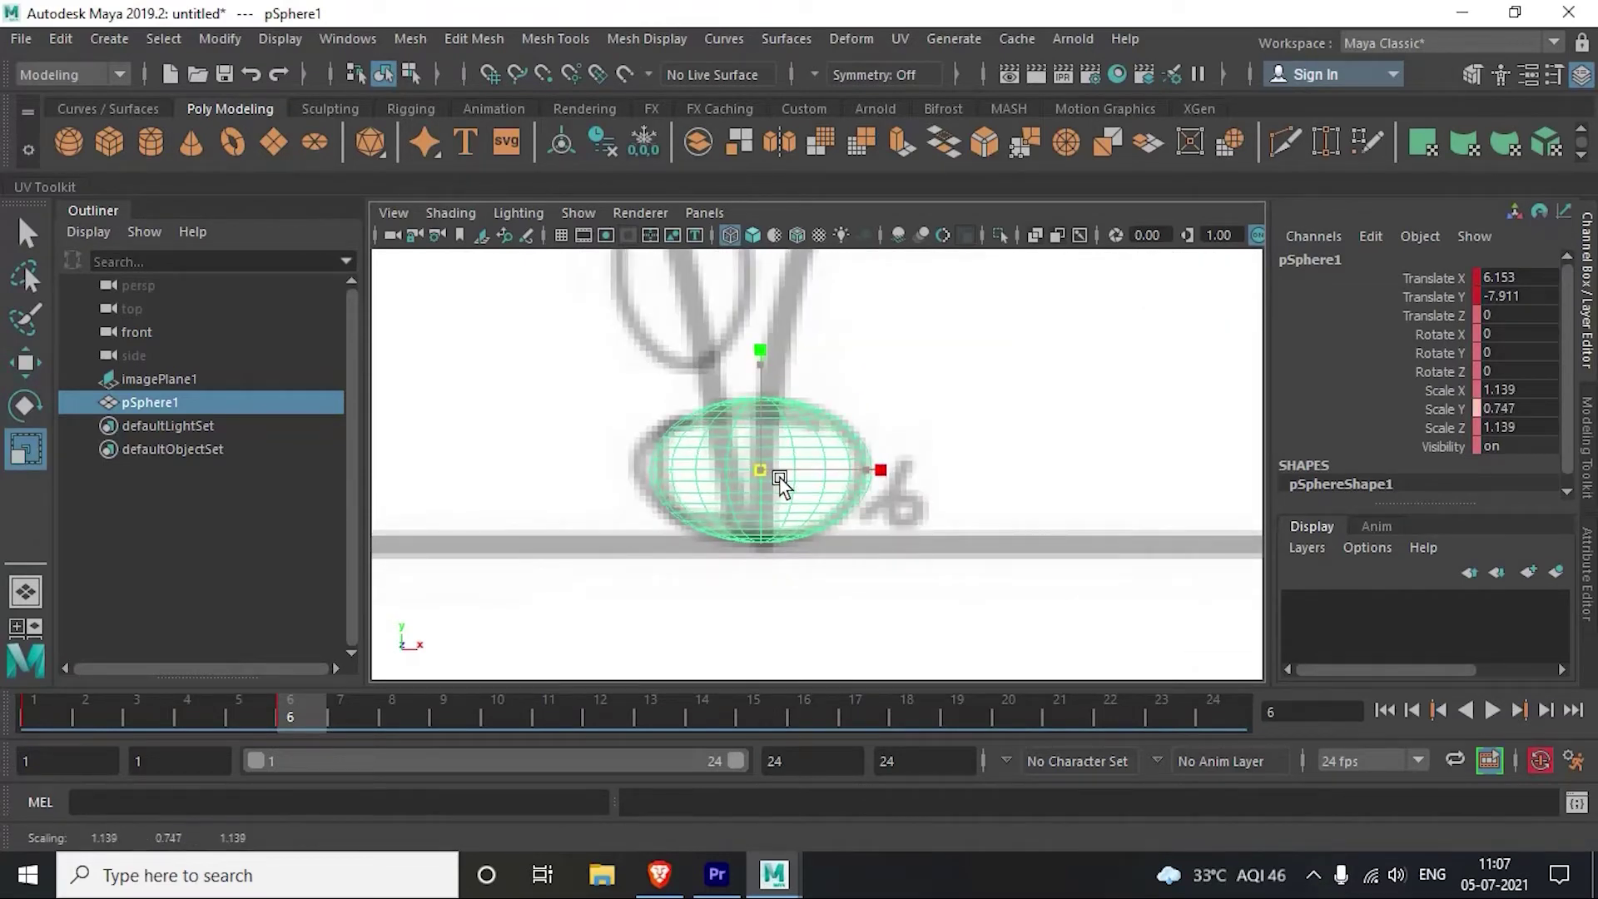
pyautogui.moveTo(760, 344); pyautogui.dragTo(760, 366)
pyautogui.scroll(-3, 859, 549)
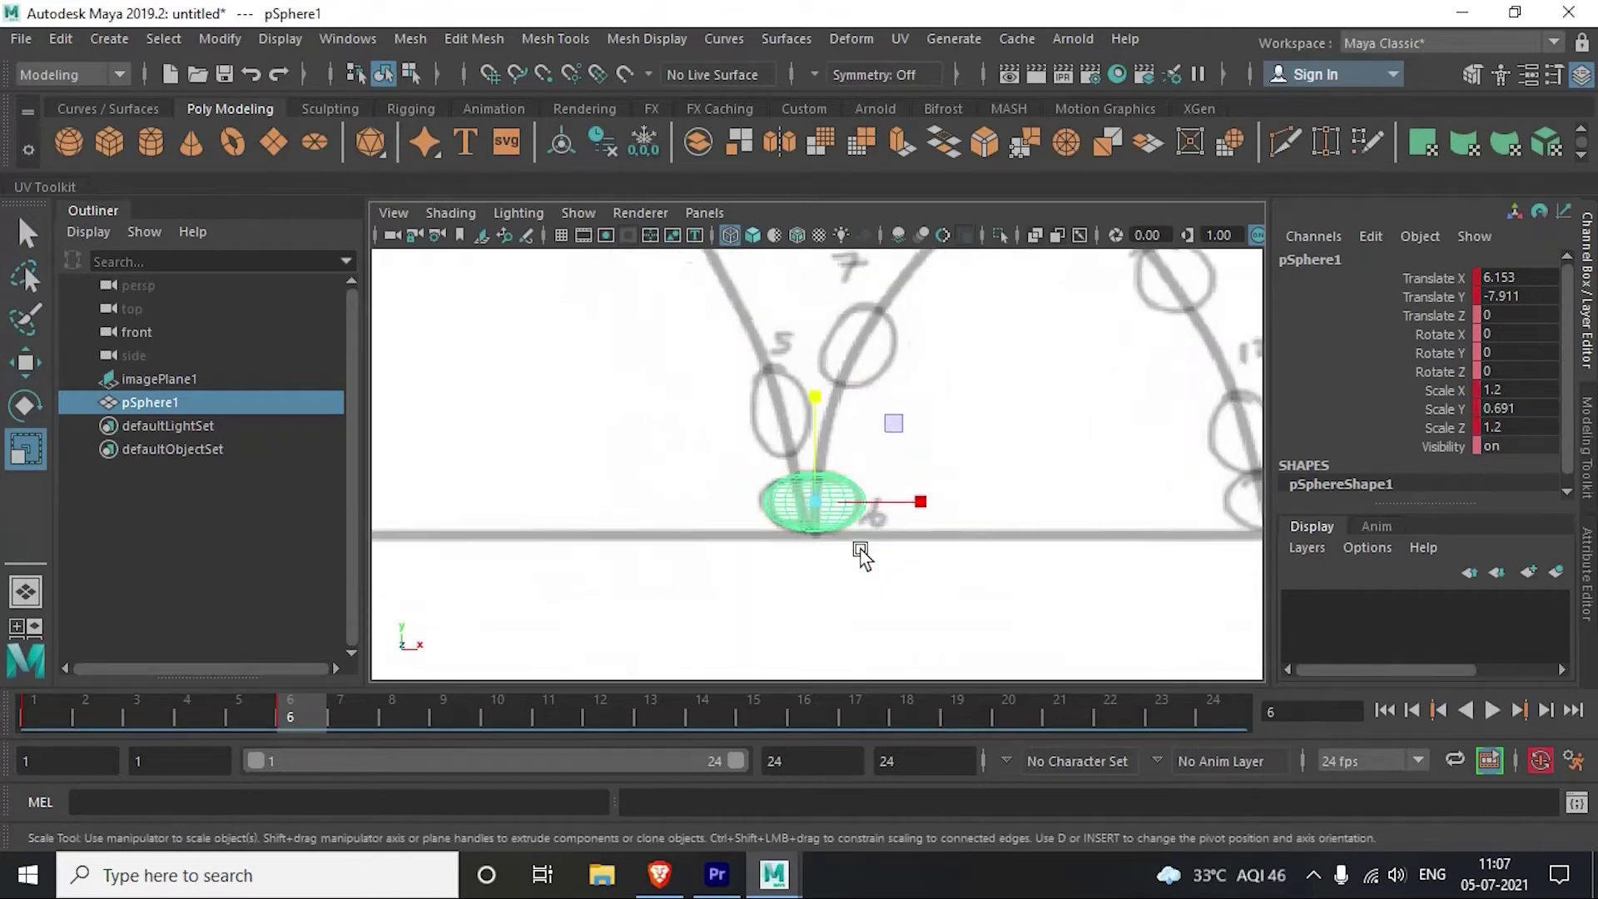
pyautogui.scroll(2, 859, 556)
pyautogui.scroll(2, 868, 572)
# Step: Nudge the squashed ball sideways into the contact circle, then return to frame 1
pyautogui.press('w')
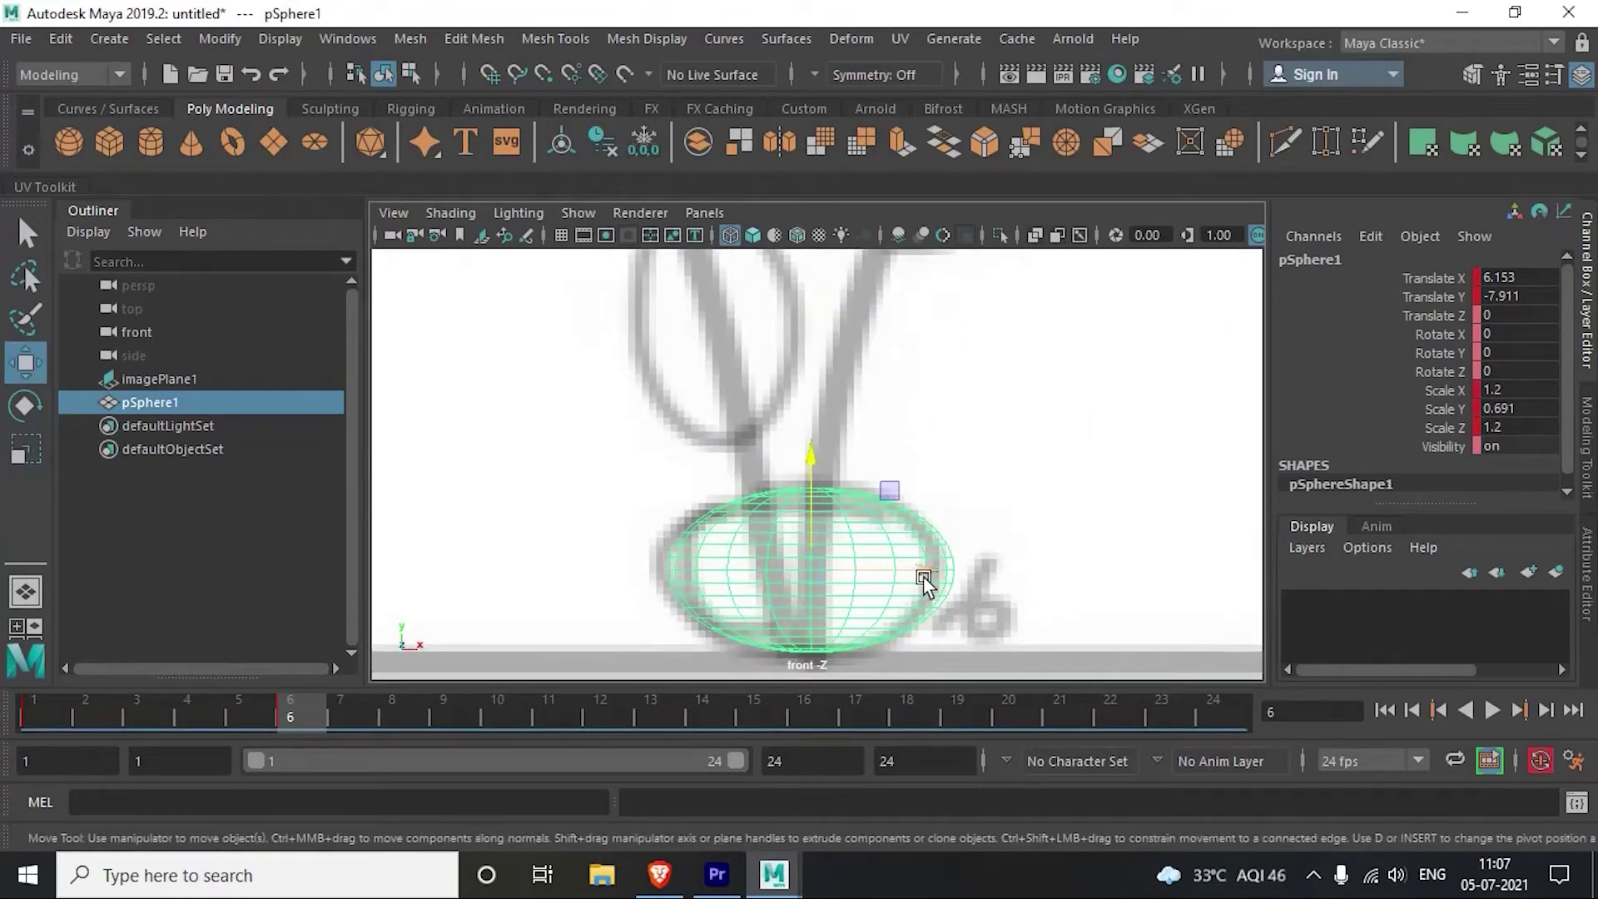
pyautogui.moveTo(920, 575); pyautogui.dragTo(922, 577)
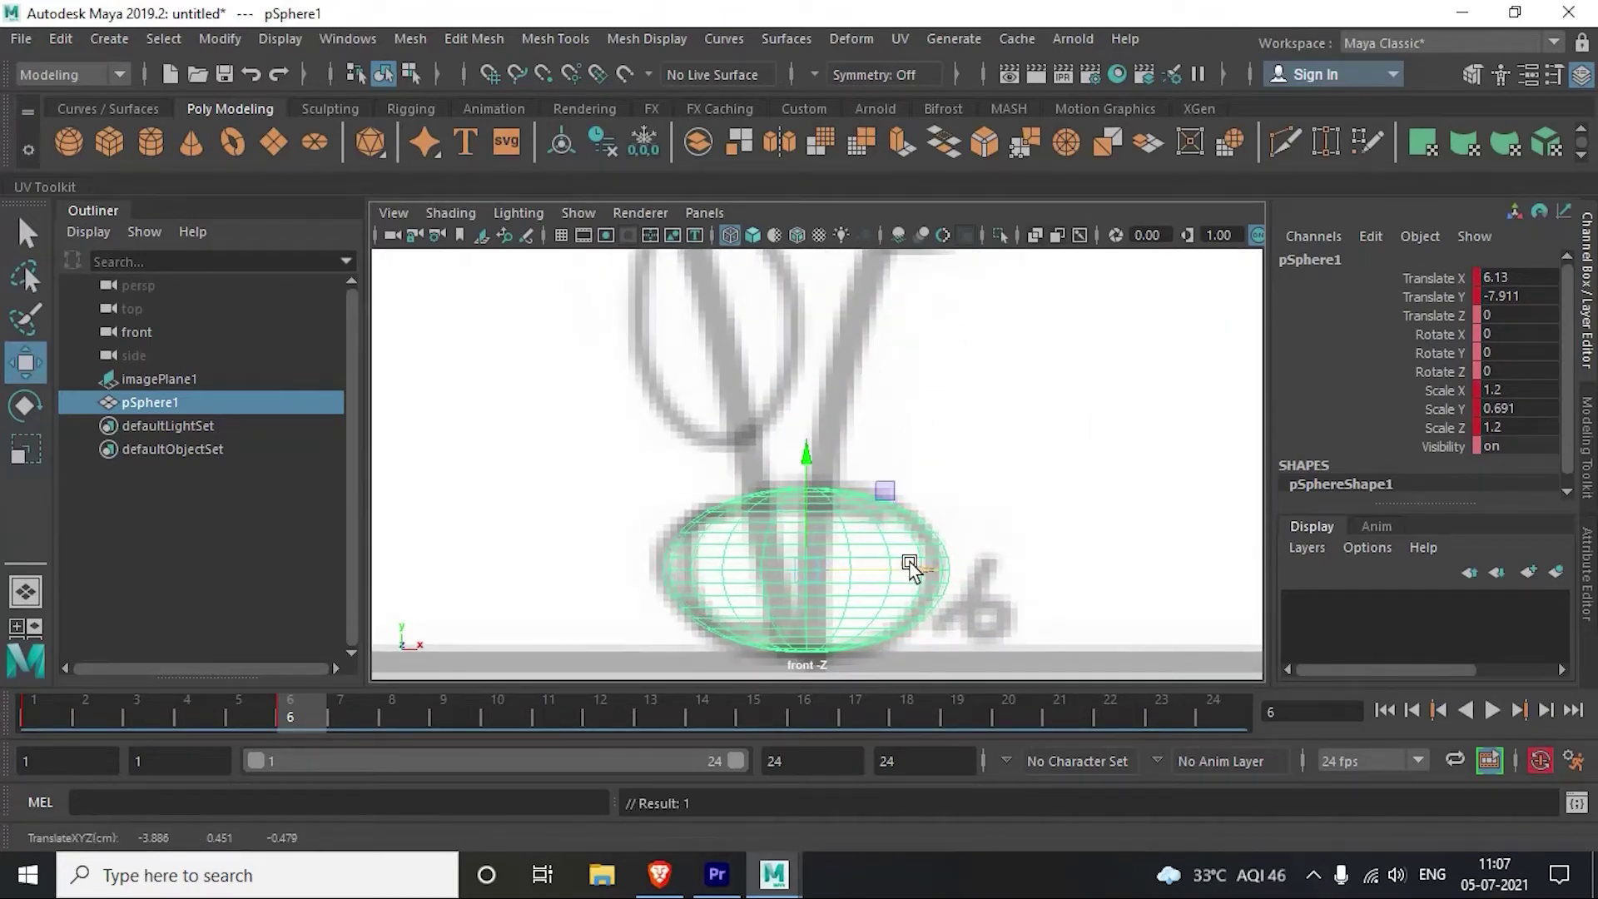
pyautogui.scroll(-5, 910, 562)
pyautogui.scroll(2, 916, 574)
pyautogui.scroll(1, 911, 541)
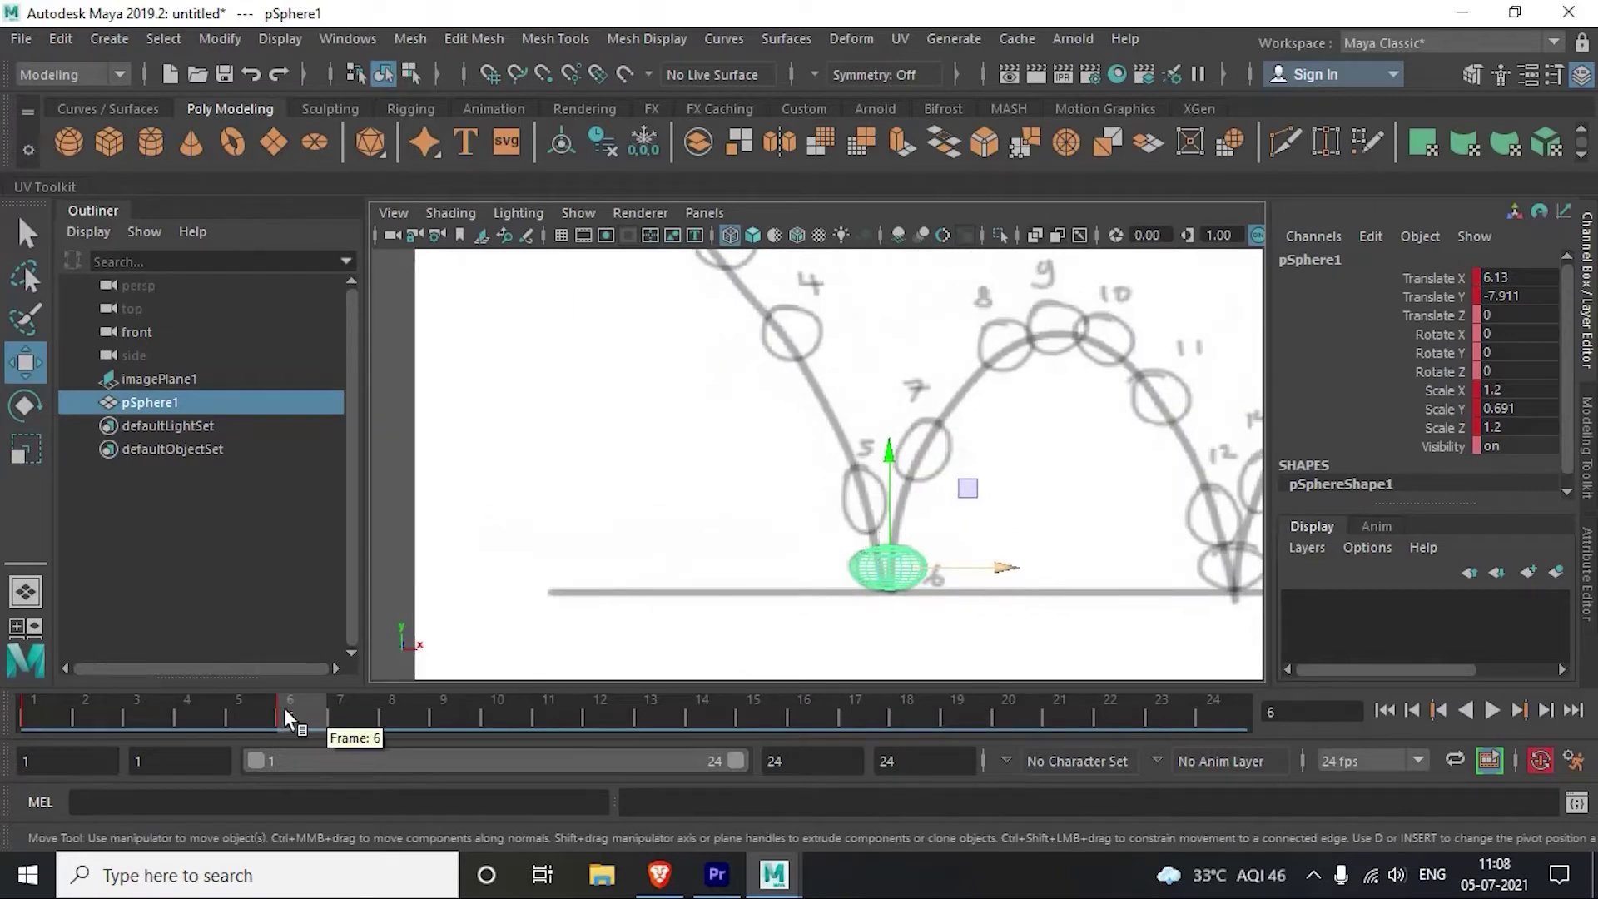
pyautogui.moveTo(289, 712); pyautogui.dragTo(27, 708)
pyautogui.press('space')
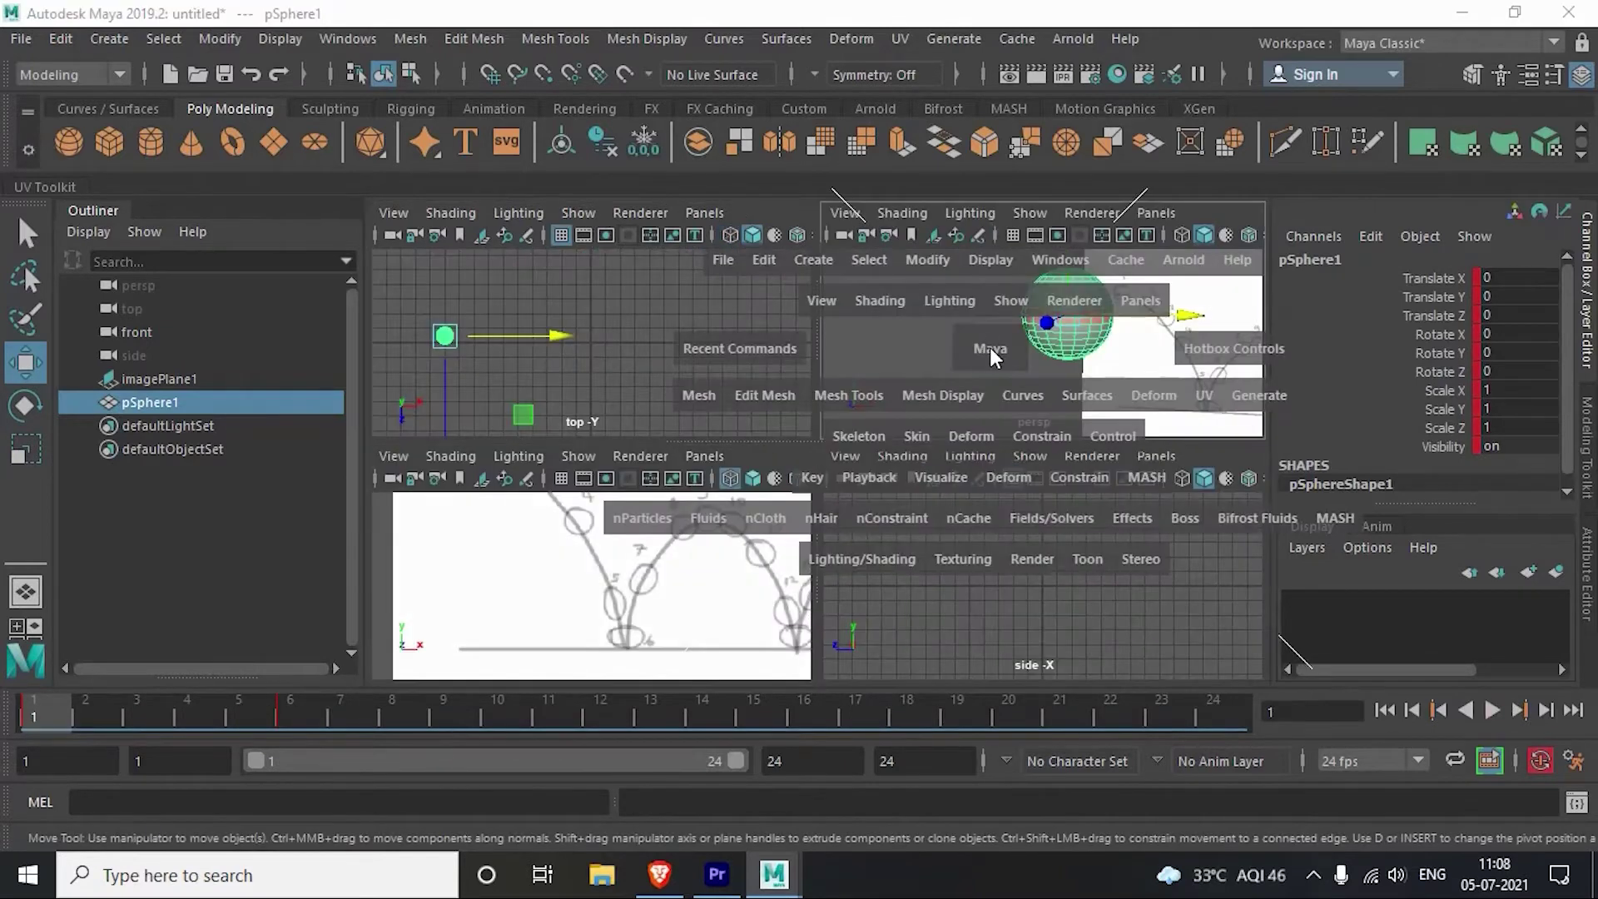
pyautogui.moveTo(804, 441); pyautogui.dragTo(991, 347)
pyautogui.scroll(-5, 784, 366)
pyautogui.scroll(2, 741, 368)
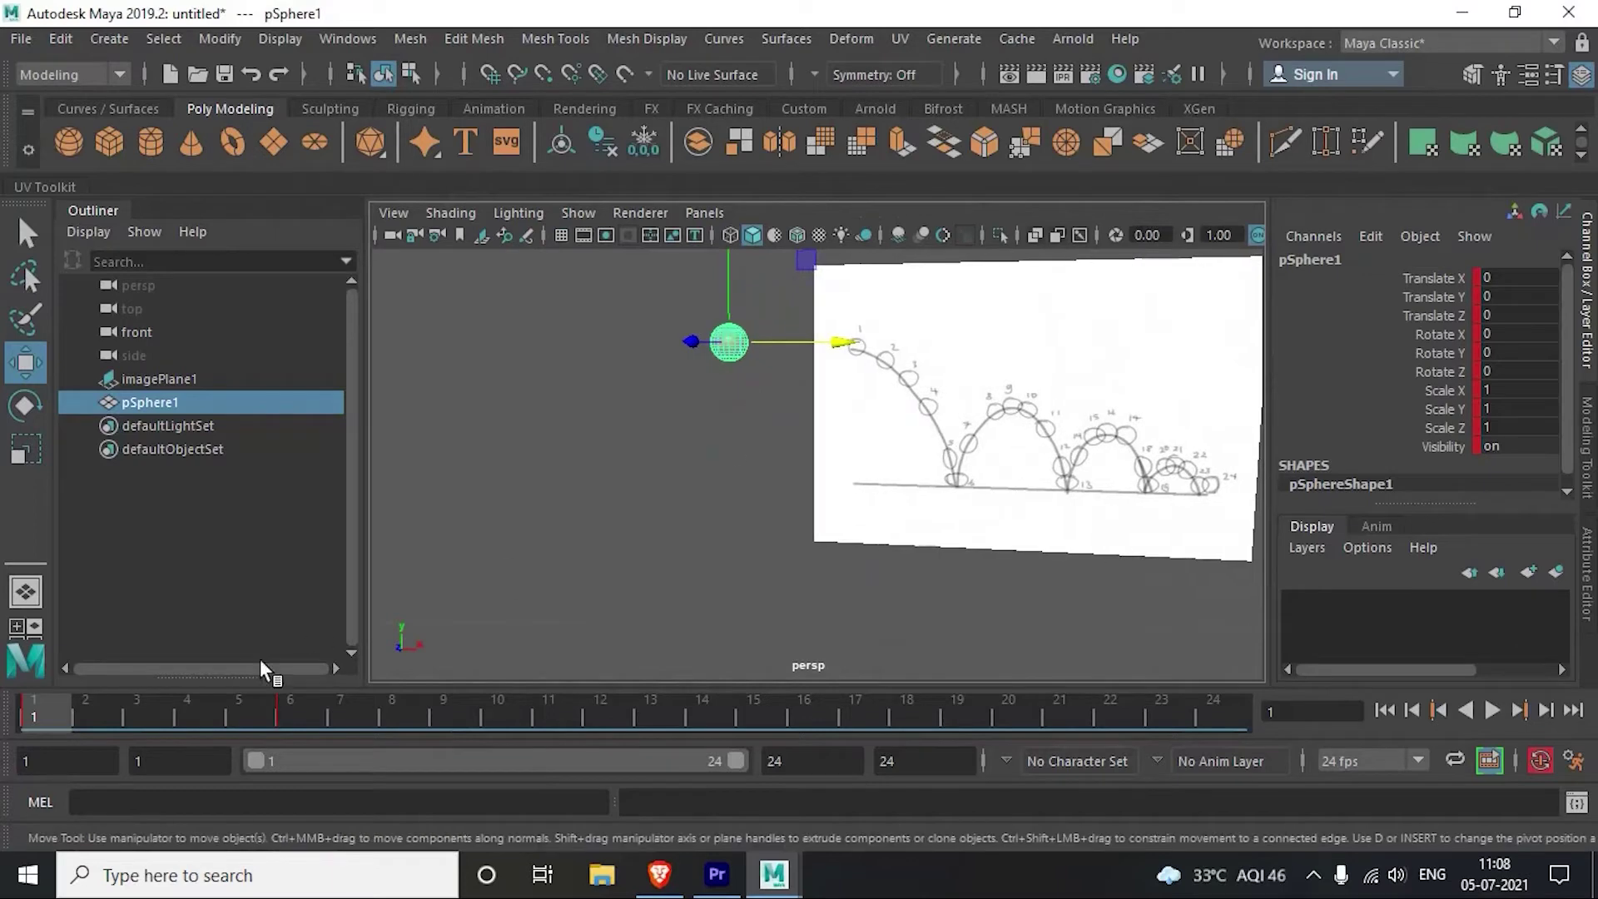
pyautogui.moveTo(58, 707)
pyautogui.mouseDown()
pyautogui.moveTo(240, 726)
pyautogui.moveTo(85, 700)
pyautogui.moveTo(235, 699)
pyautogui.moveTo(64, 702)
pyautogui.moveTo(293, 712)
pyautogui.moveTo(33, 711)
pyautogui.moveTo(283, 714)
pyautogui.mouseUp()
pyautogui.press('space')
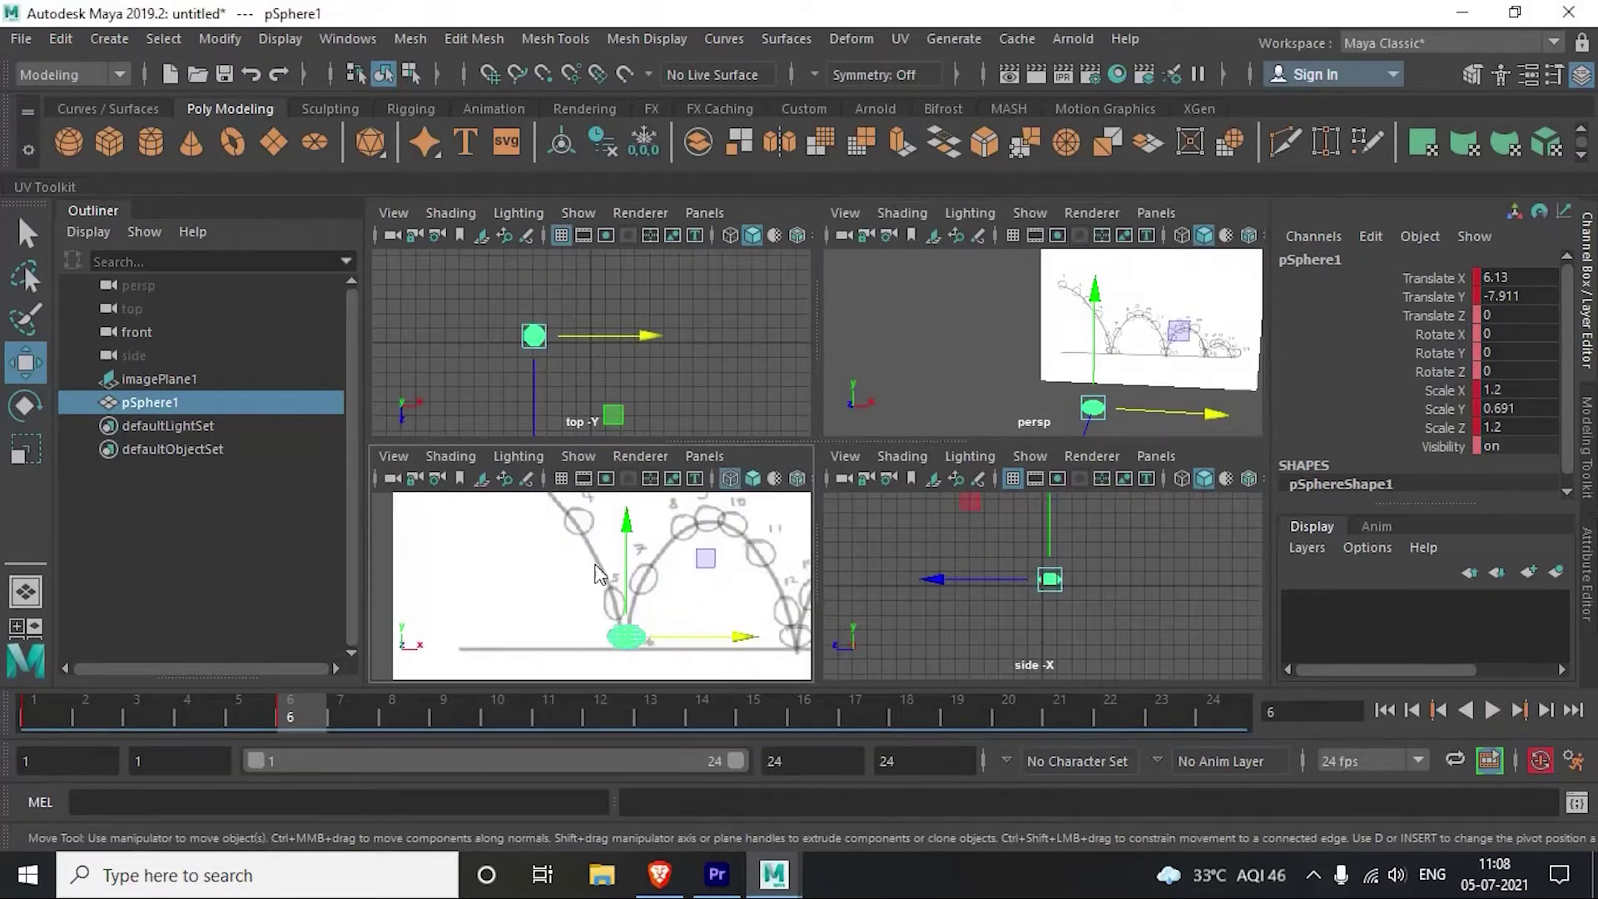
pyautogui.press('space')
pyautogui.moveTo(660, 512)
pyautogui.keyDown('alt'); pyautogui.mouseDown(button='middle')
pyautogui.moveTo(629, 549)
pyautogui.moveTo(684, 562)
pyautogui.mouseUp(button='middle'); pyautogui.keyUp('alt')
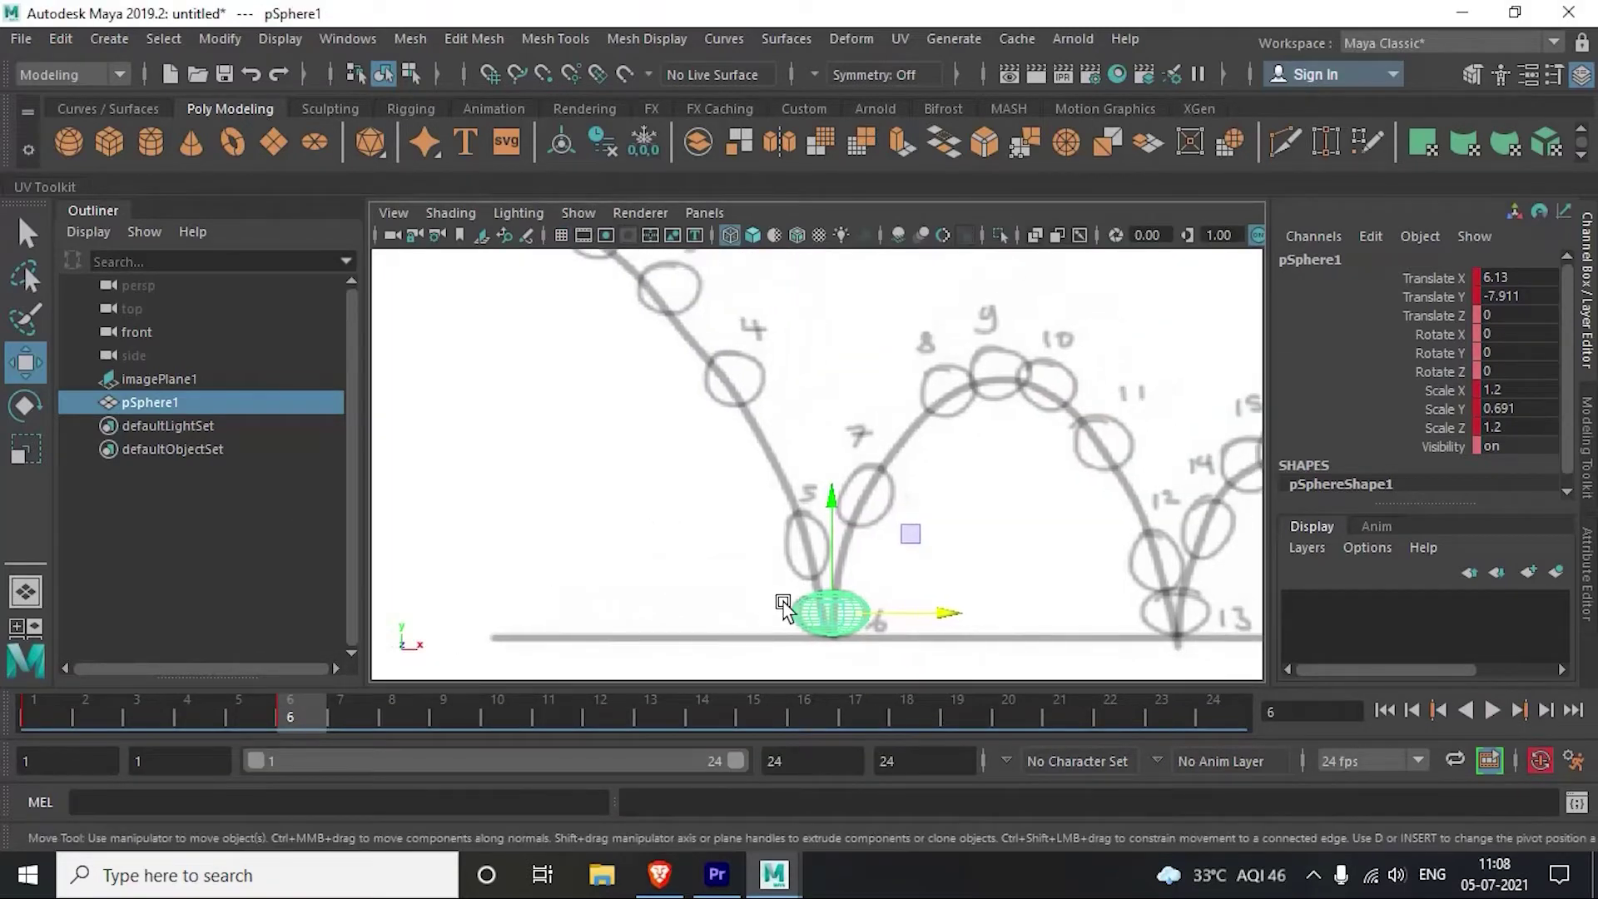
# Step: At frame 5, tilt the ball along the arc and move it onto circle 5
pyautogui.scroll(-2, 671, 510)
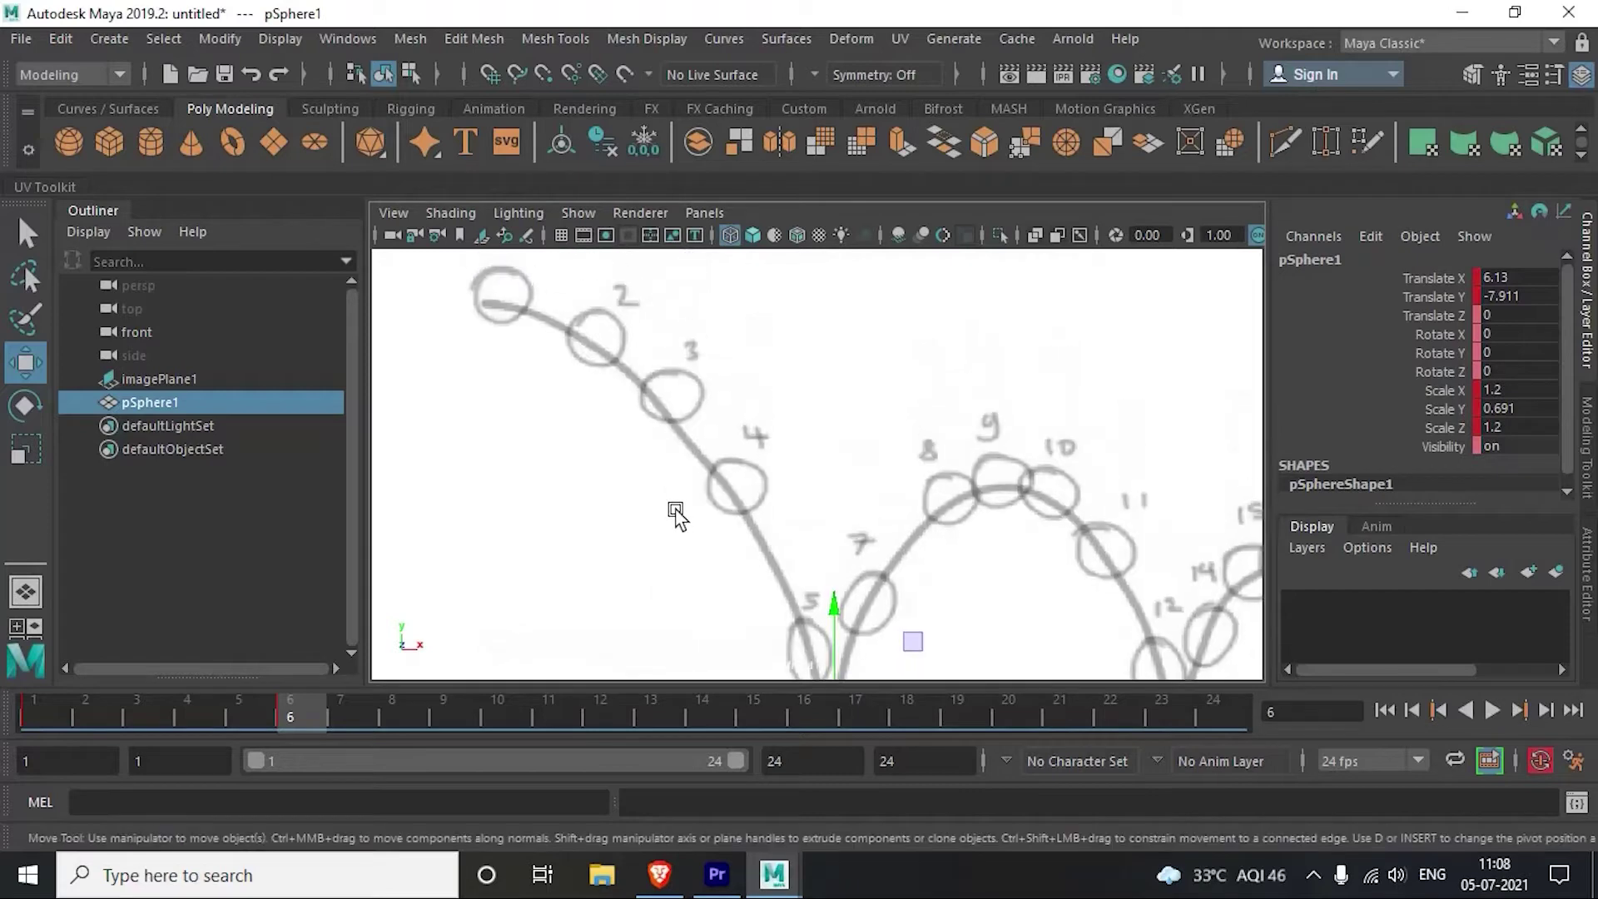
pyautogui.scroll(2, 566, 599)
pyautogui.click(254, 711)
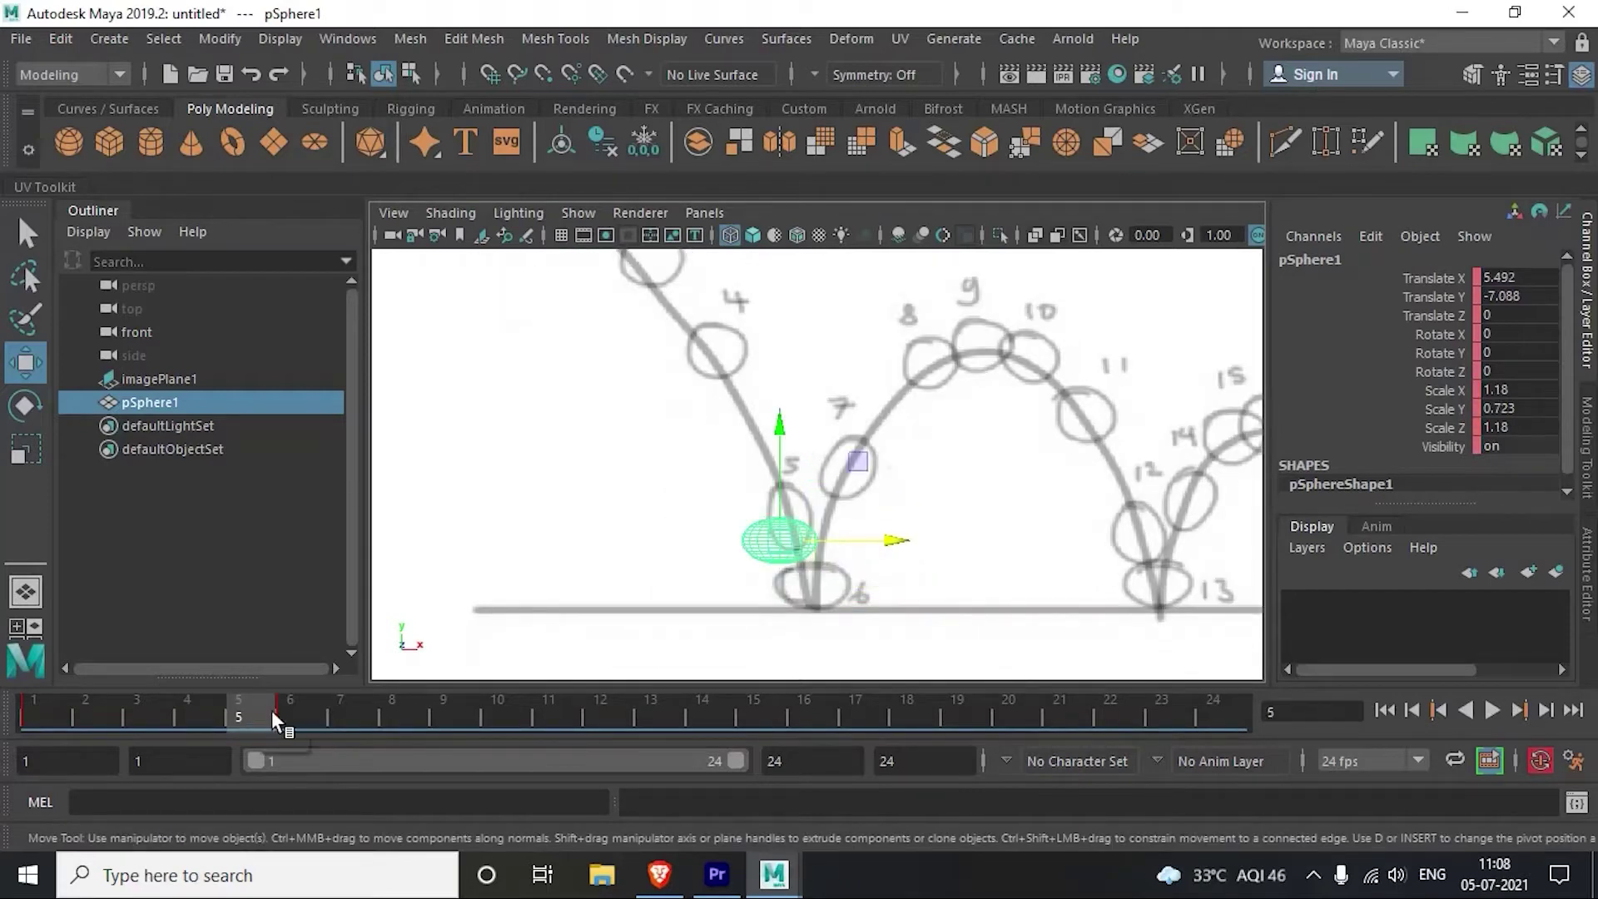
pyautogui.press('e')
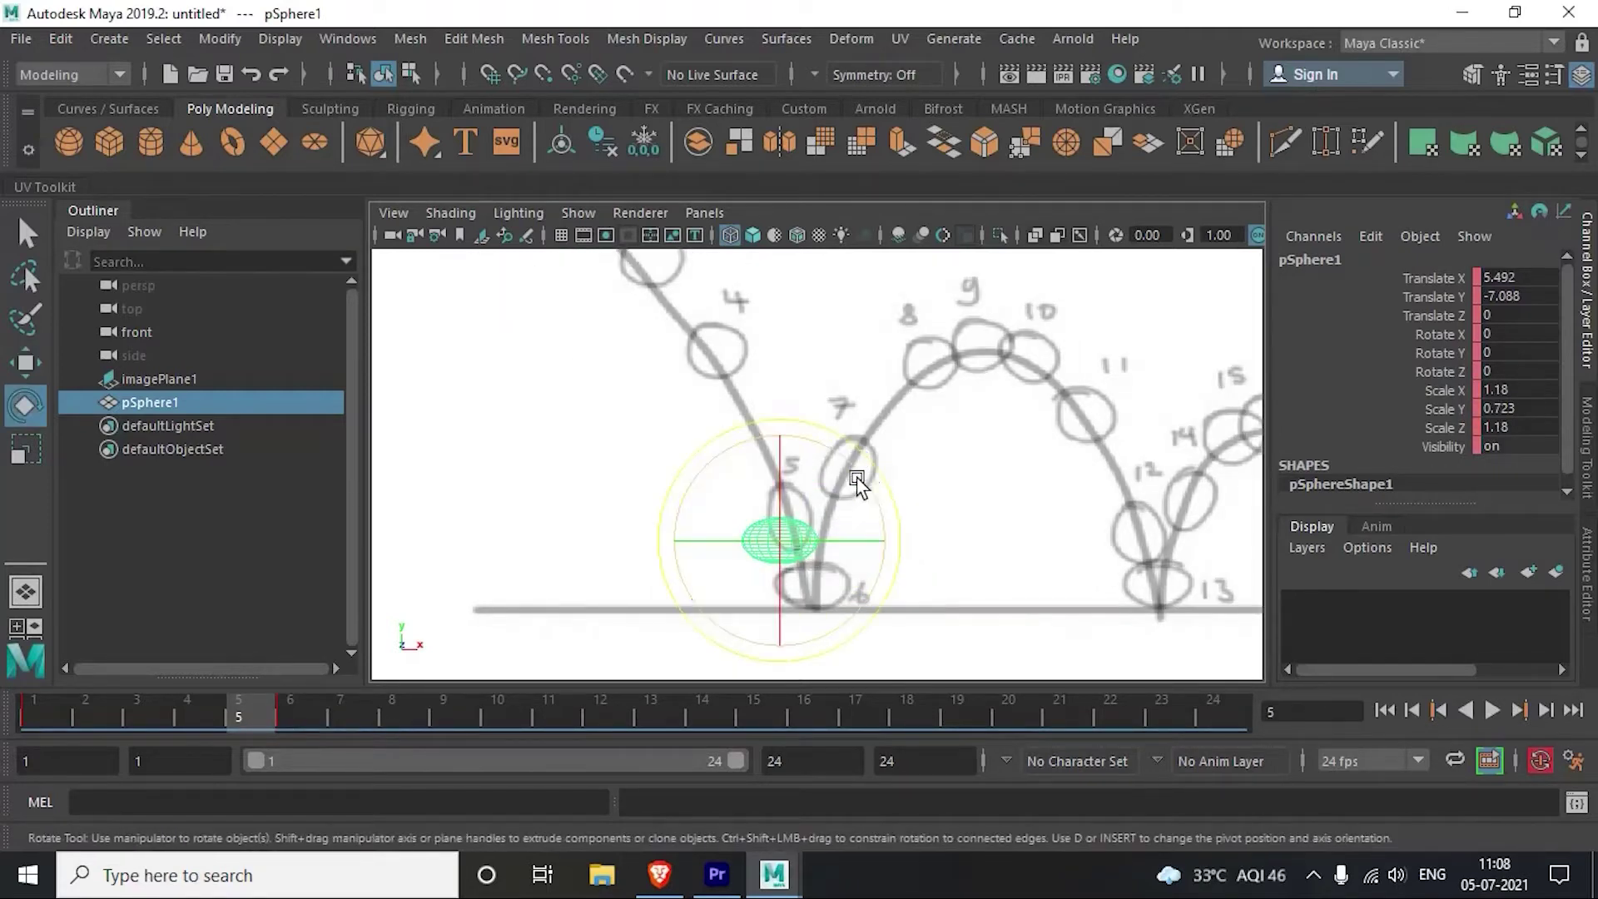
pyautogui.moveTo(870, 464)
pyautogui.mouseDown()
pyautogui.moveTo(881, 555)
pyautogui.moveTo(822, 592)
pyautogui.mouseUp()
pyautogui.press('s')
pyautogui.moveTo(780, 555); pyautogui.dragTo(795, 525)
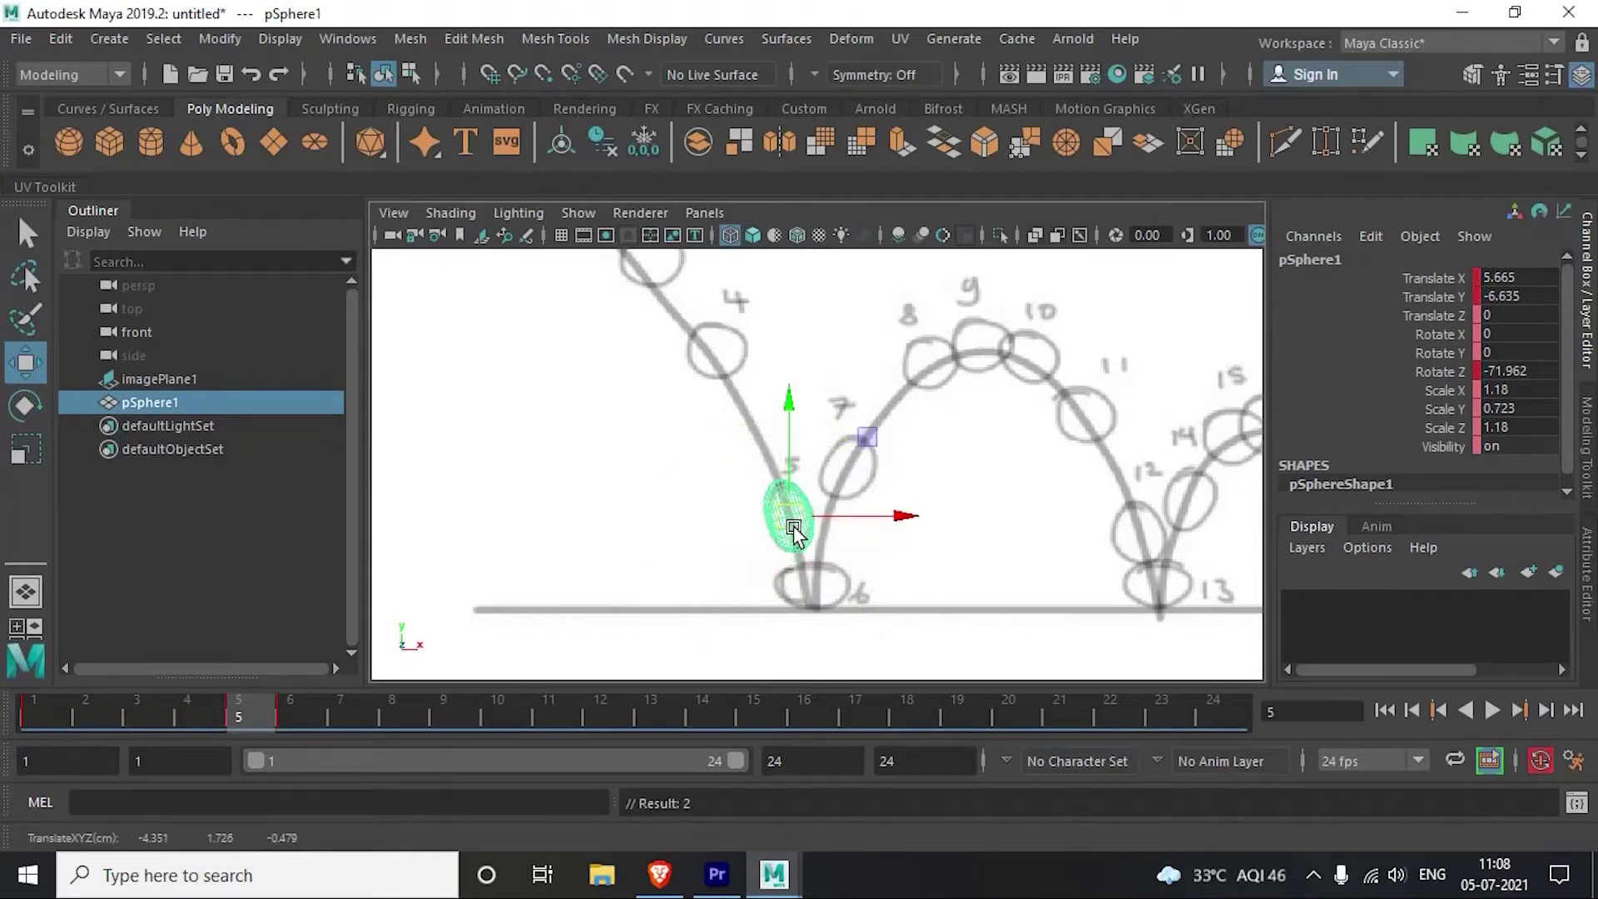
# Step: Tilt the frame-5 ball further to Rotate Z -76.889 and shrink it slightly
pyautogui.press('5')
pyautogui.keyDown('alt'); pyautogui.moveTo(795, 533); pyautogui.dragTo(877, 492, button='right'); pyautogui.keyUp('alt')
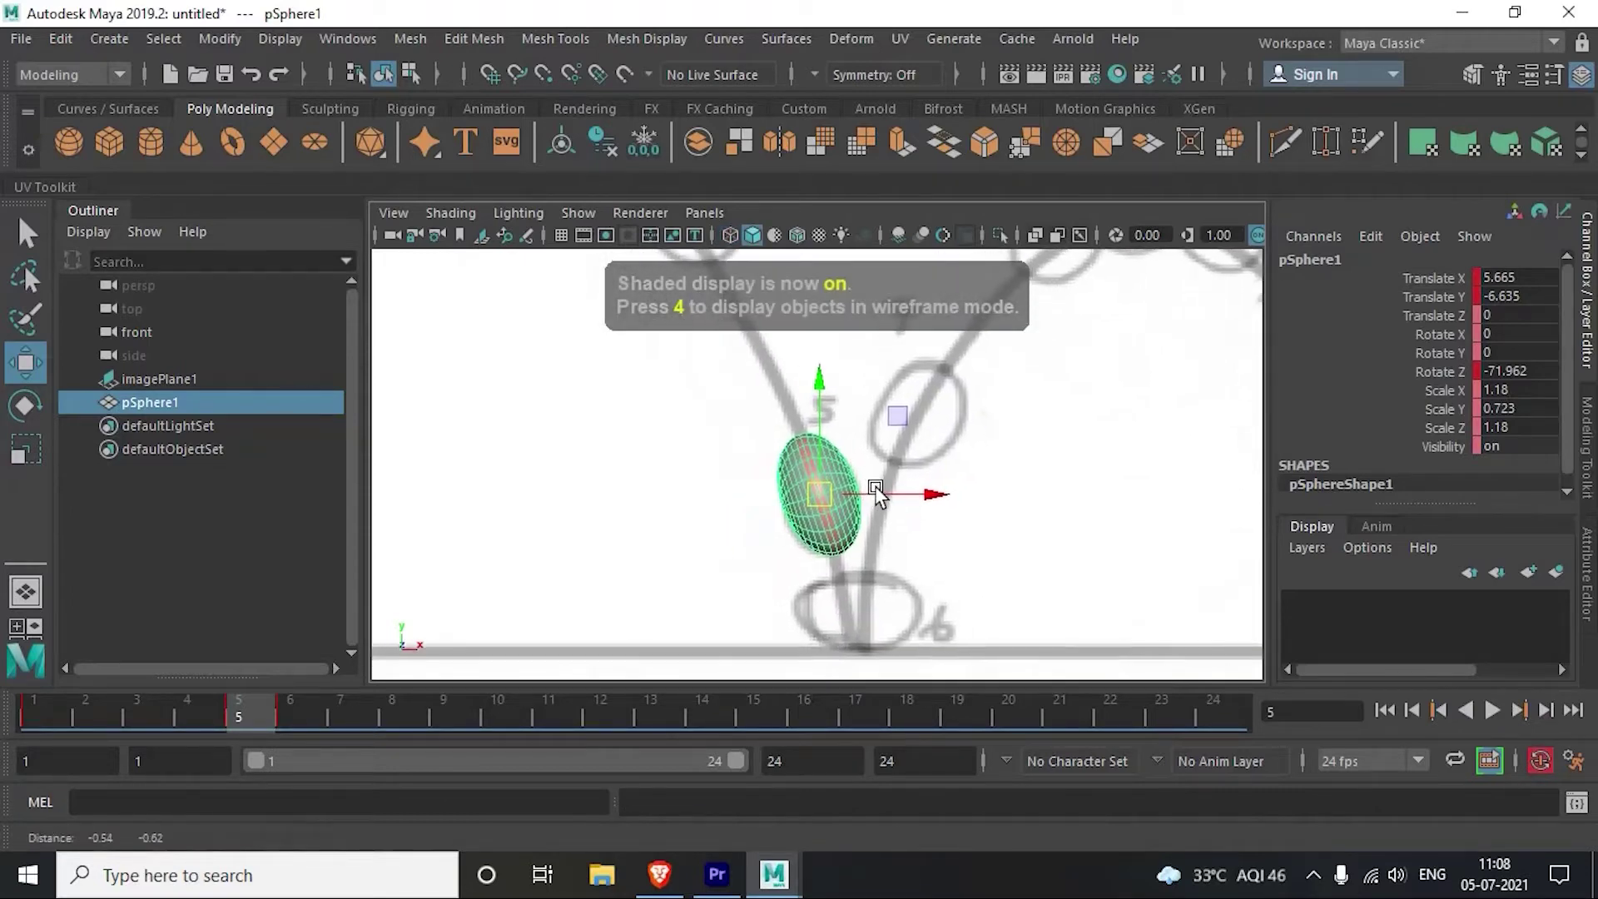
pyautogui.scroll(1, 876, 491)
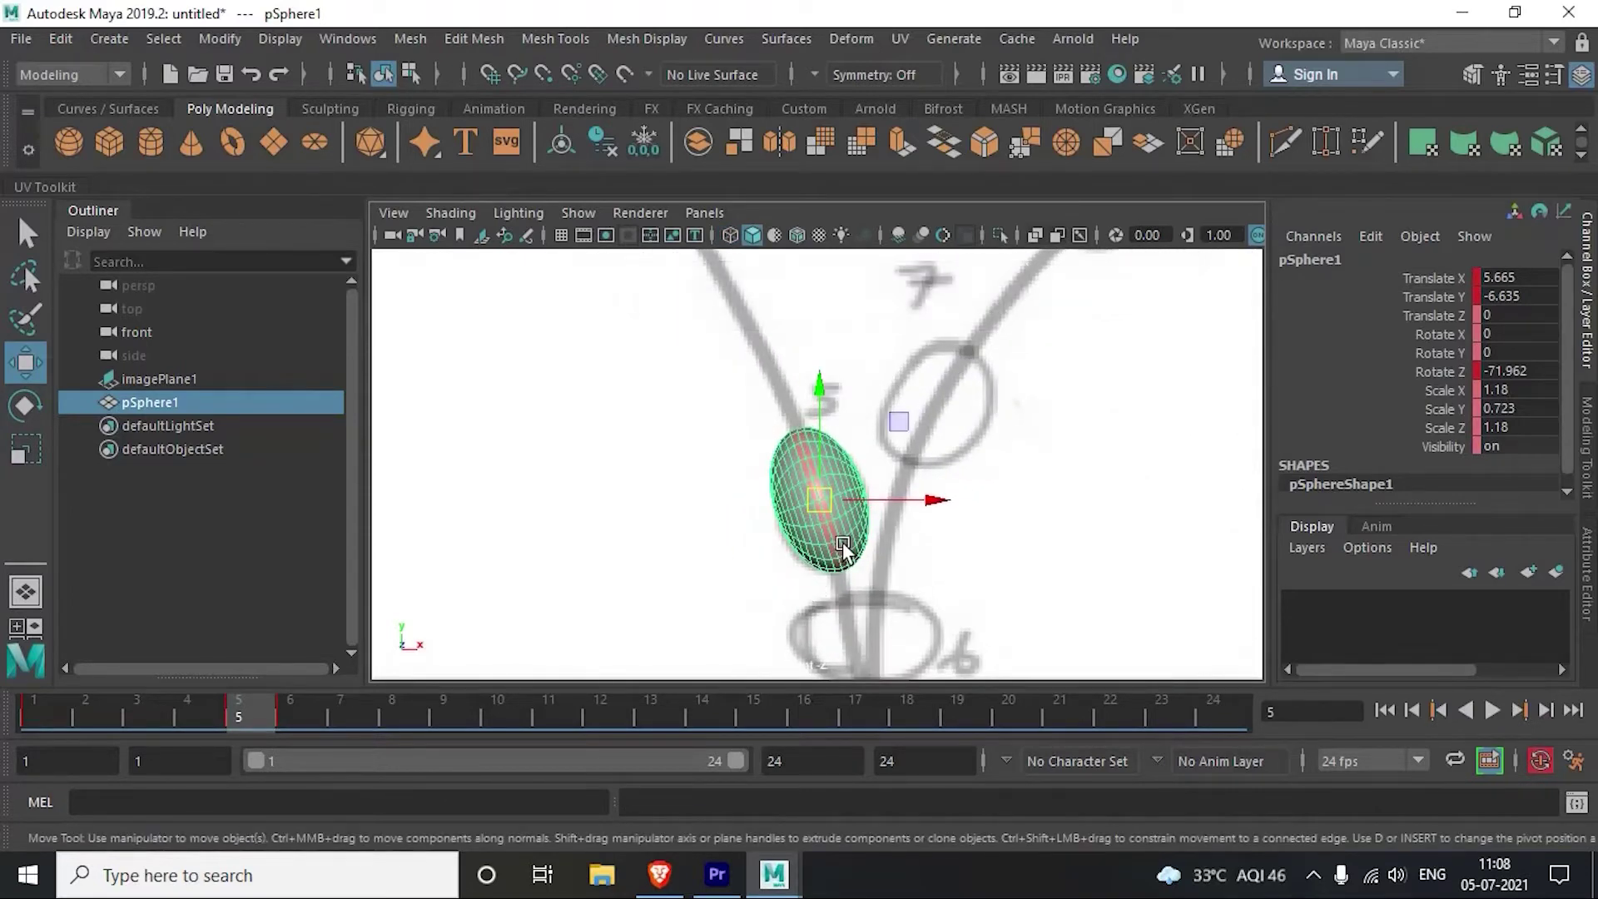
pyautogui.press('4')
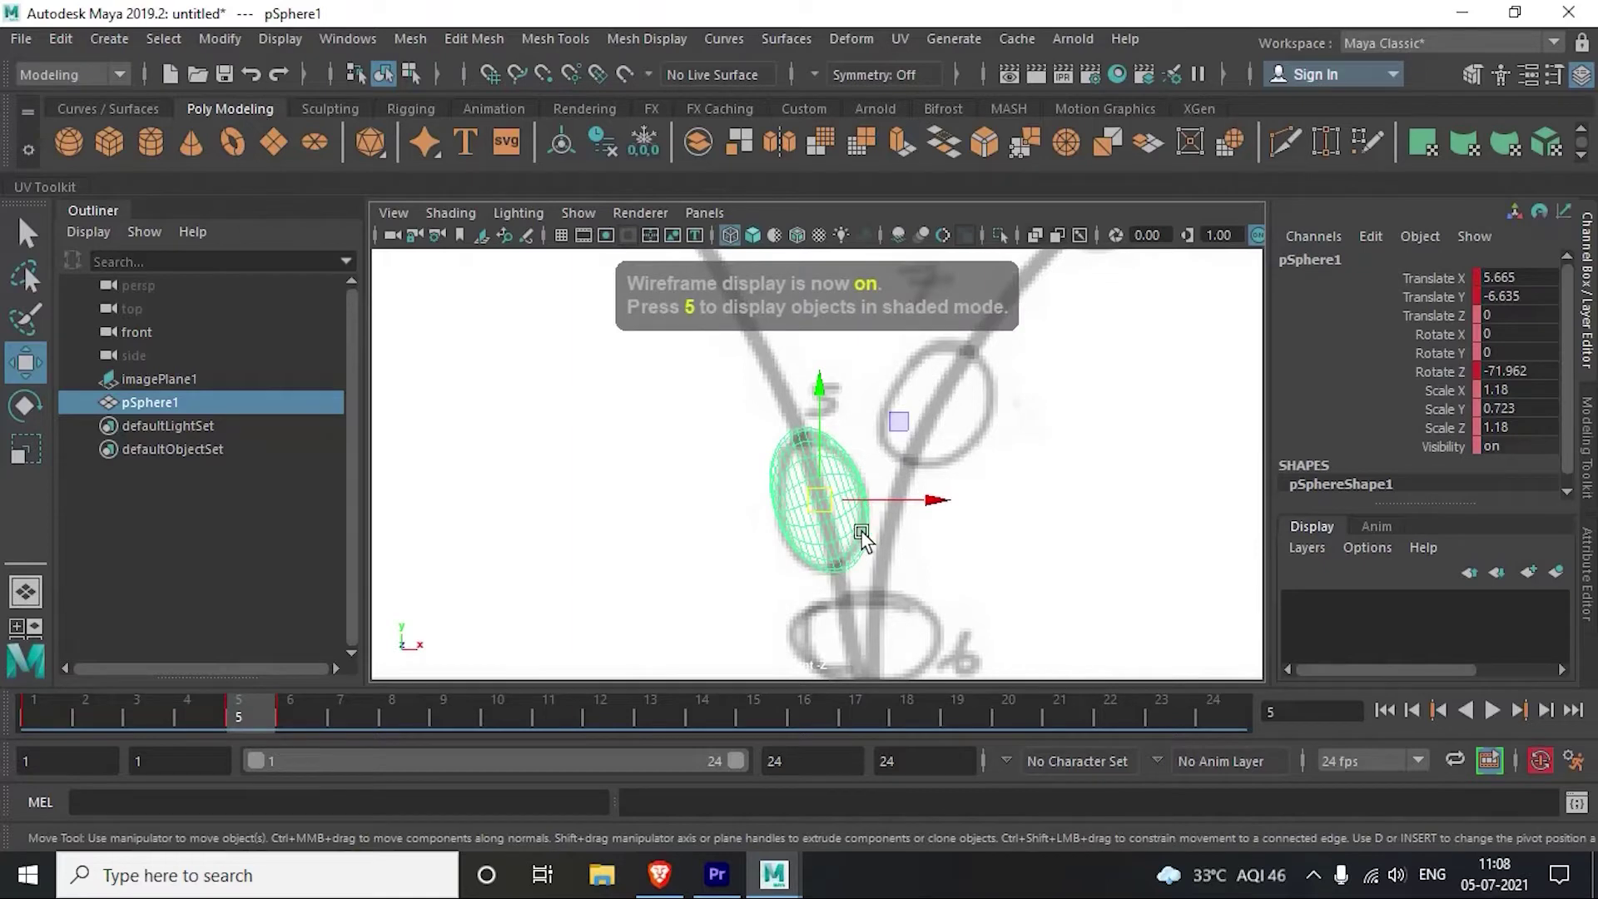
pyautogui.press('e')
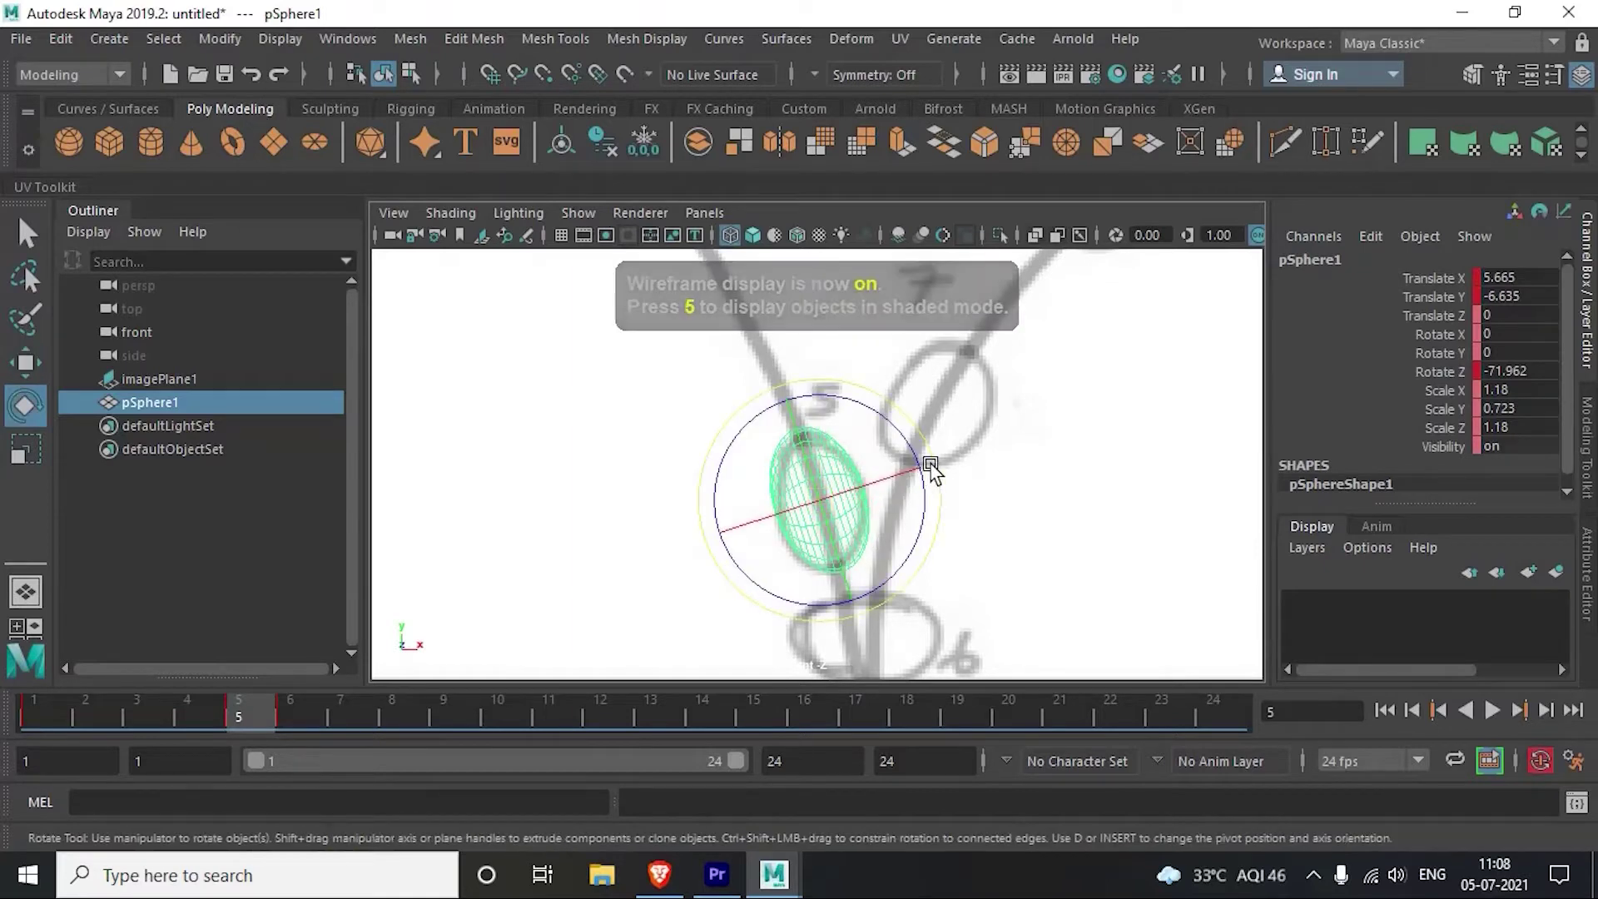
pyautogui.moveTo(920, 491); pyautogui.dragTo(930, 479)
pyautogui.press('r')
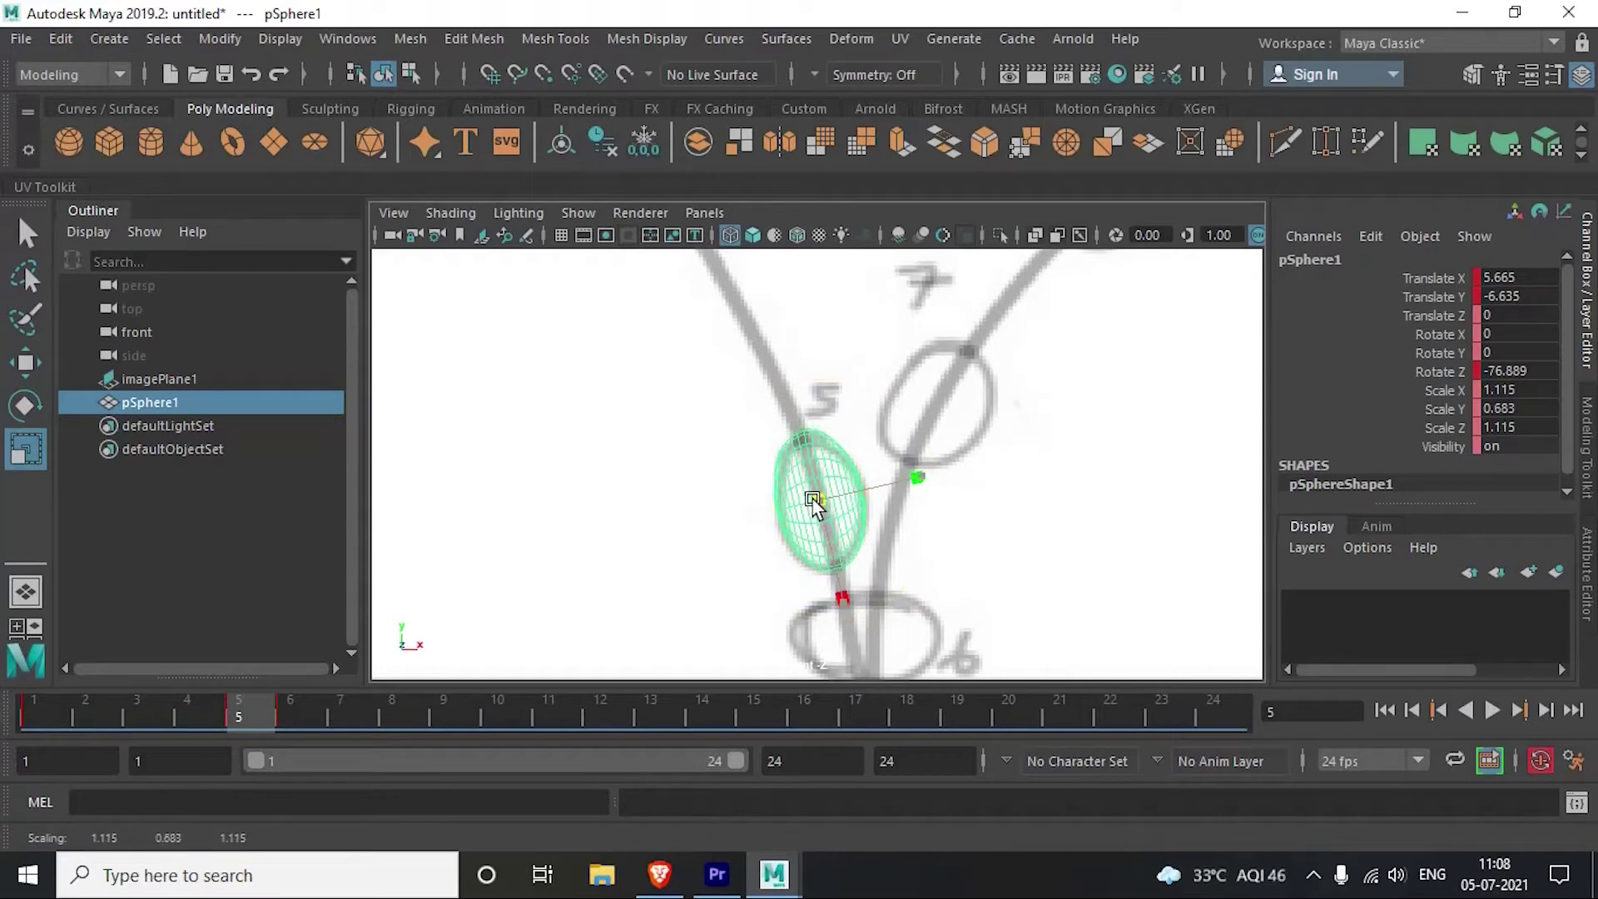
pyautogui.moveTo(819, 504); pyautogui.dragTo(808, 506)
pyautogui.keyDown('alt'); pyautogui.moveTo(837, 509); pyautogui.dragTo(918, 567, button='middle'); pyautogui.keyUp('alt')
pyautogui.scroll(-5, 911, 547)
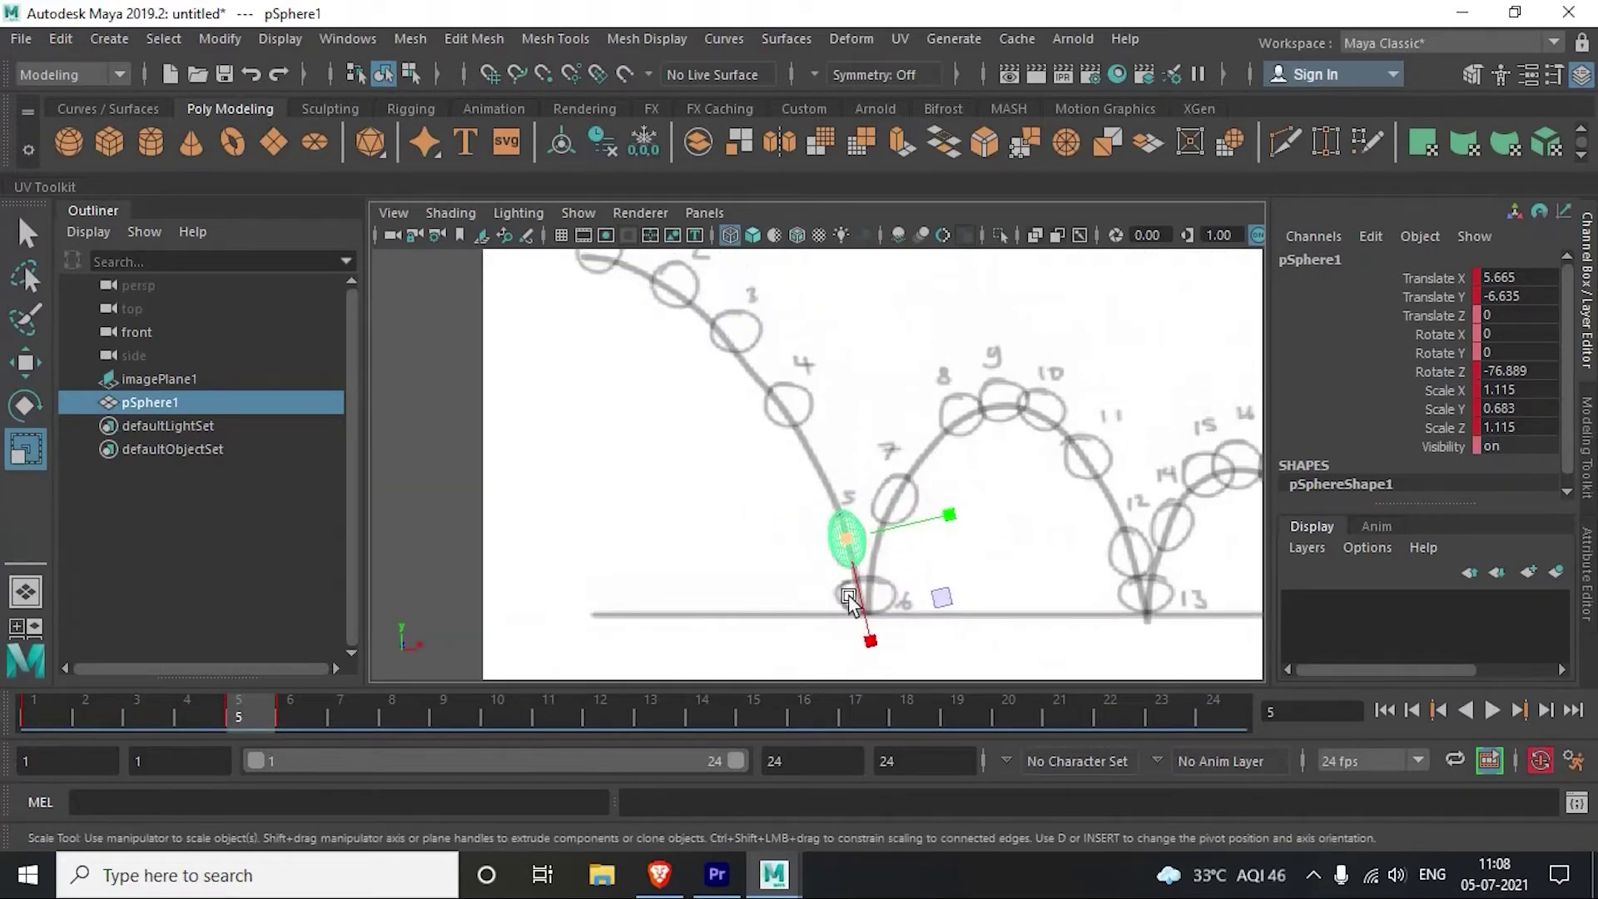
# Step: At frame 4, move the ball onto circle 4 (Translate X 4.303, Y -3.617), then return to frame 1
pyautogui.moveTo(244, 712); pyautogui.dragTo(190, 712)
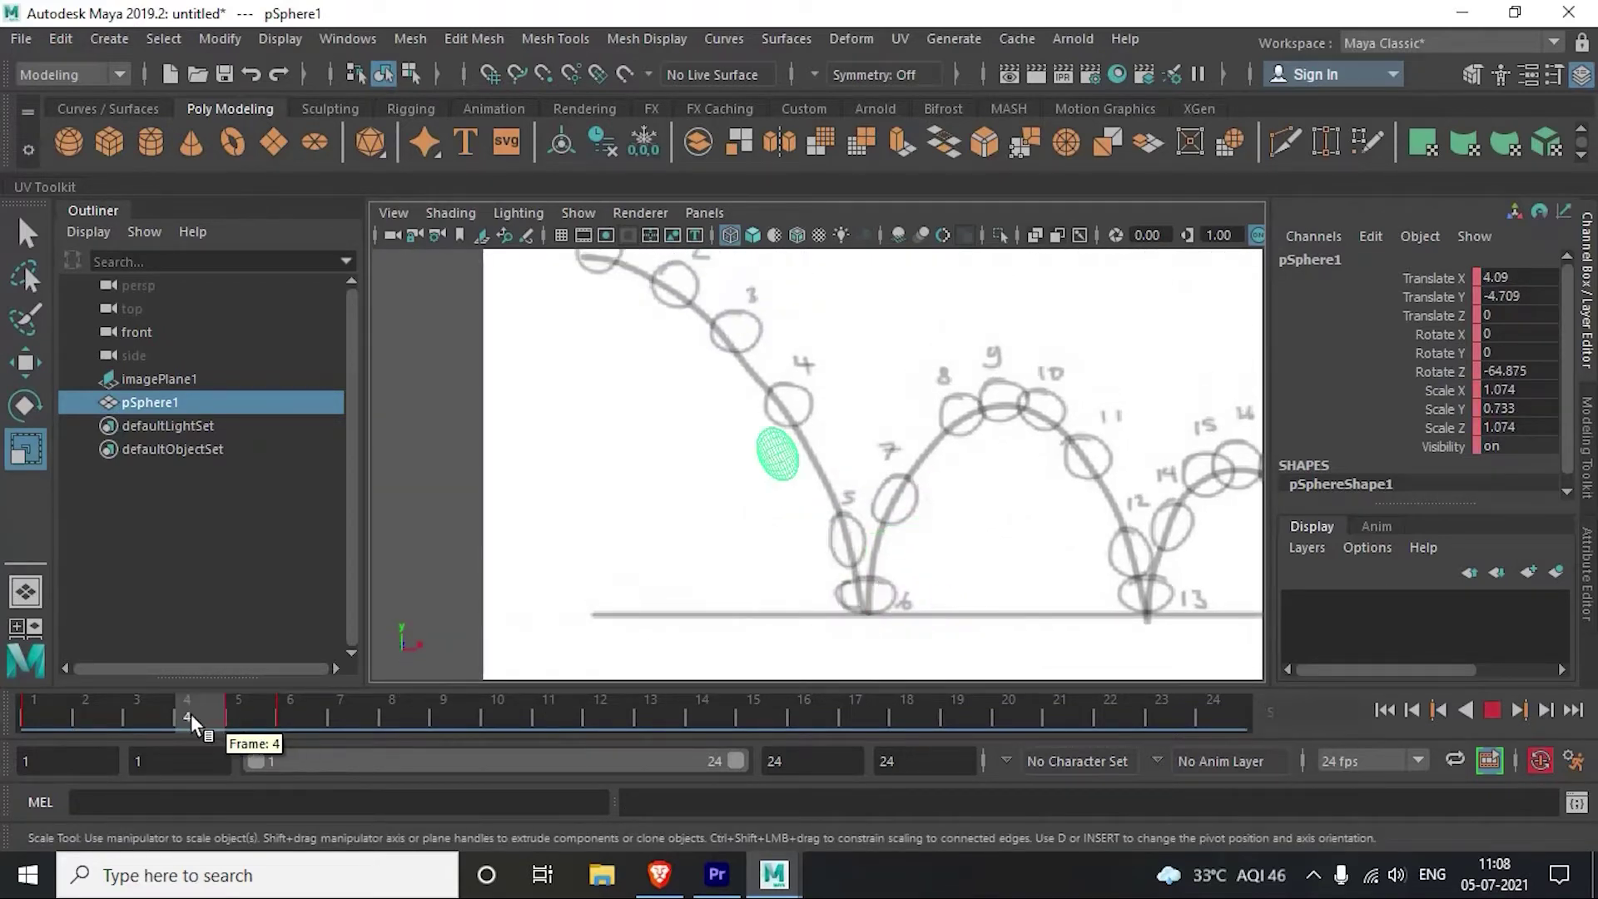
pyautogui.press('w')
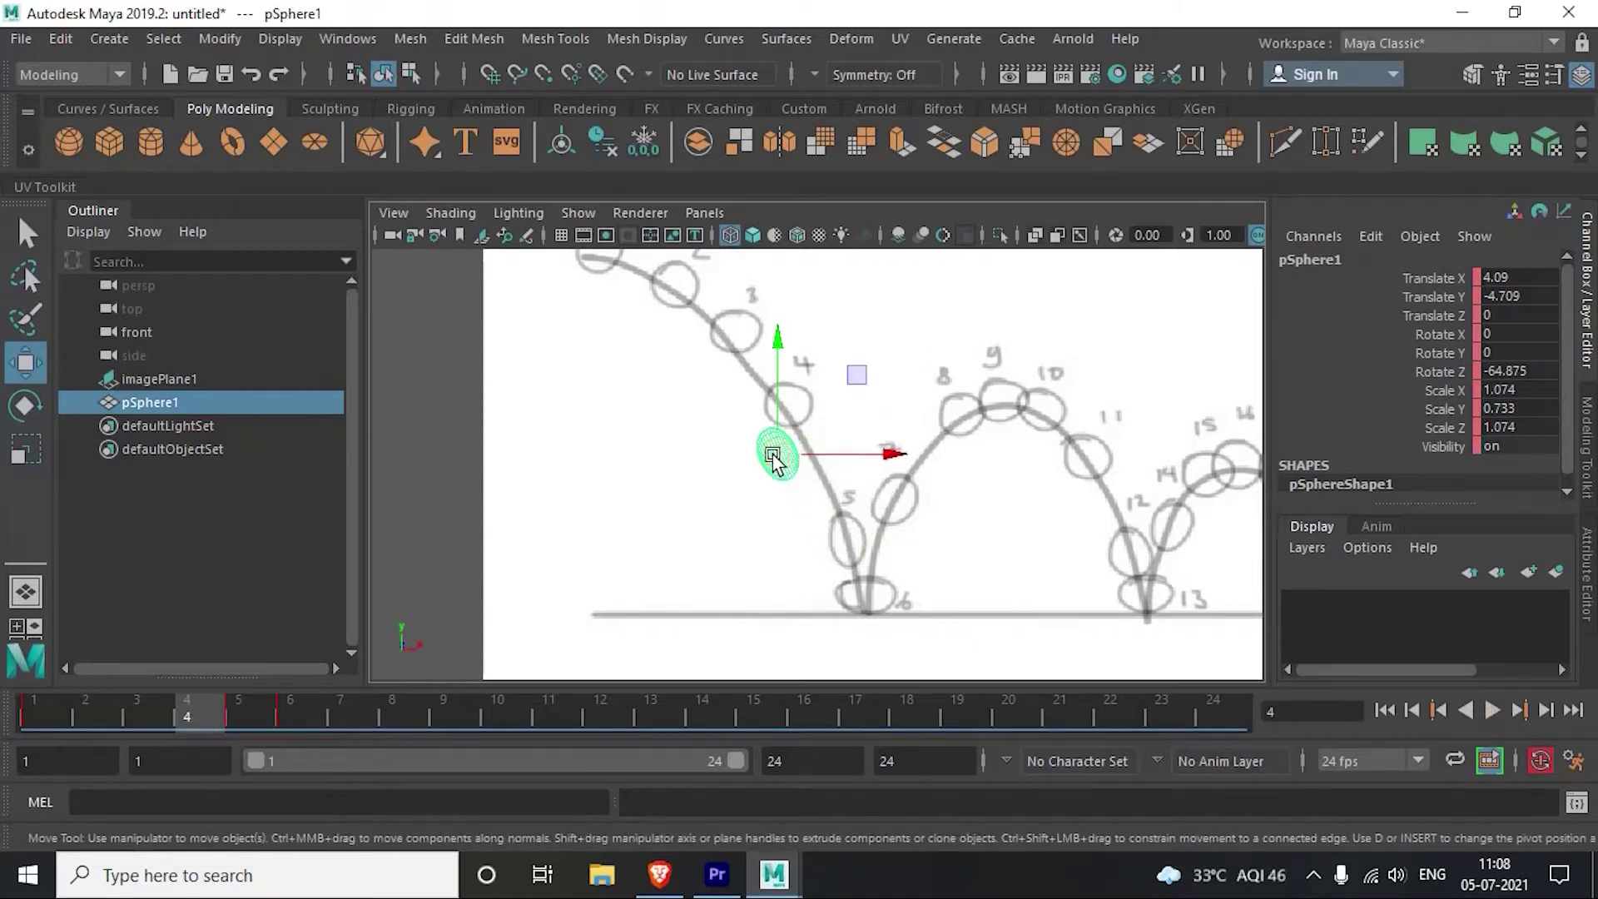
pyautogui.moveTo(774, 454); pyautogui.dragTo(782, 408)
pyautogui.scroll(2, 824, 516)
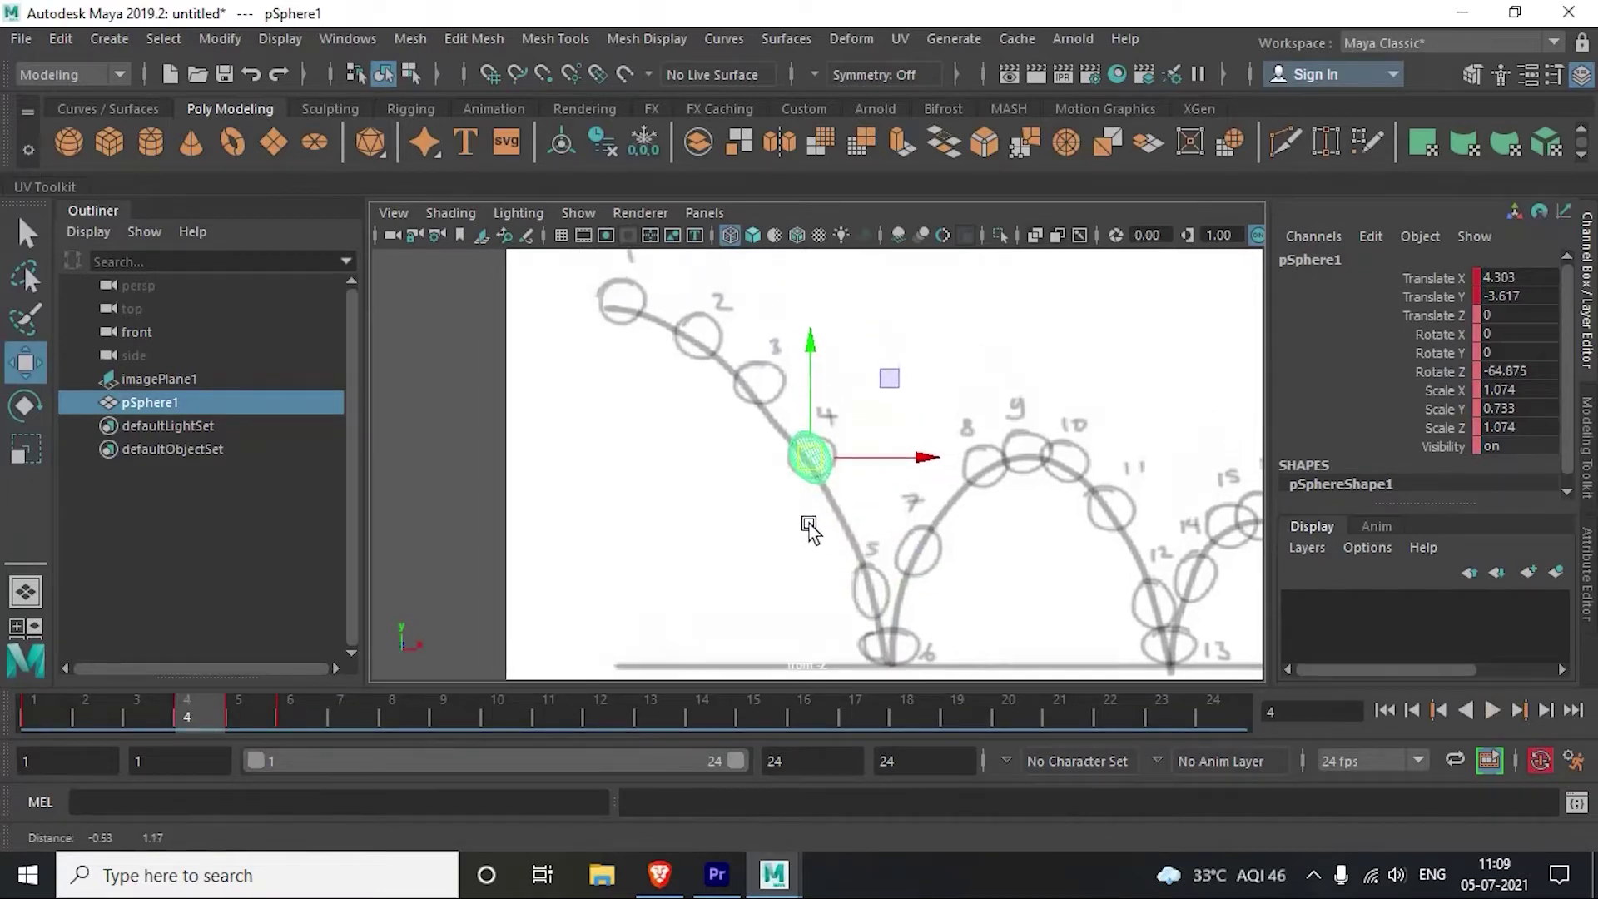
pyautogui.scroll(2, 821, 517)
pyautogui.scroll(2, 832, 566)
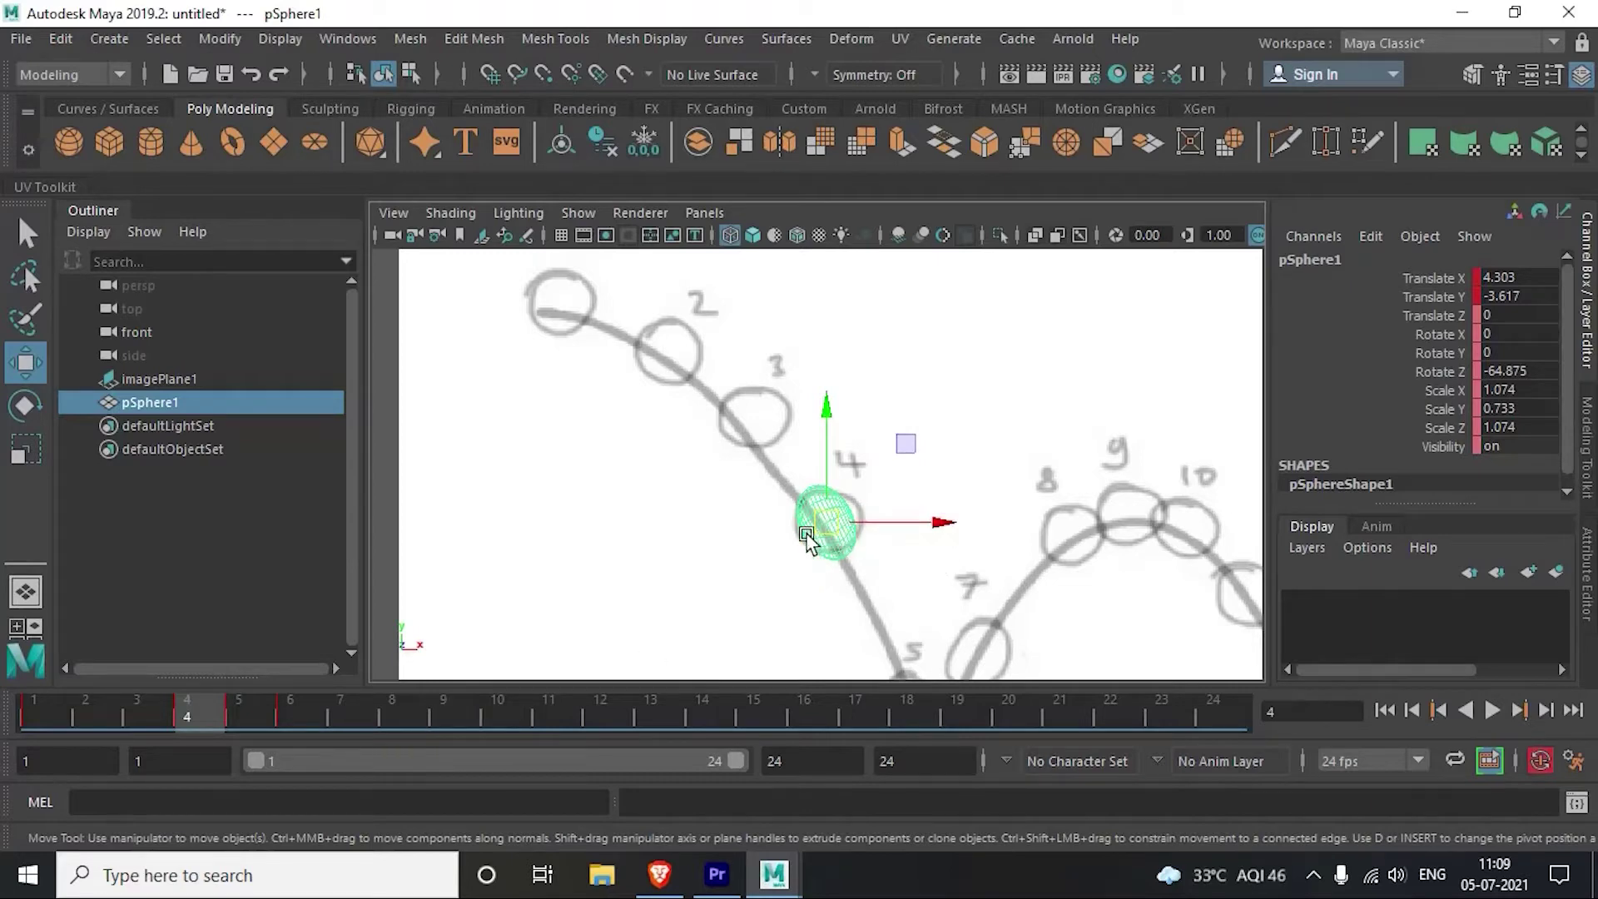
pyautogui.click(32, 712)
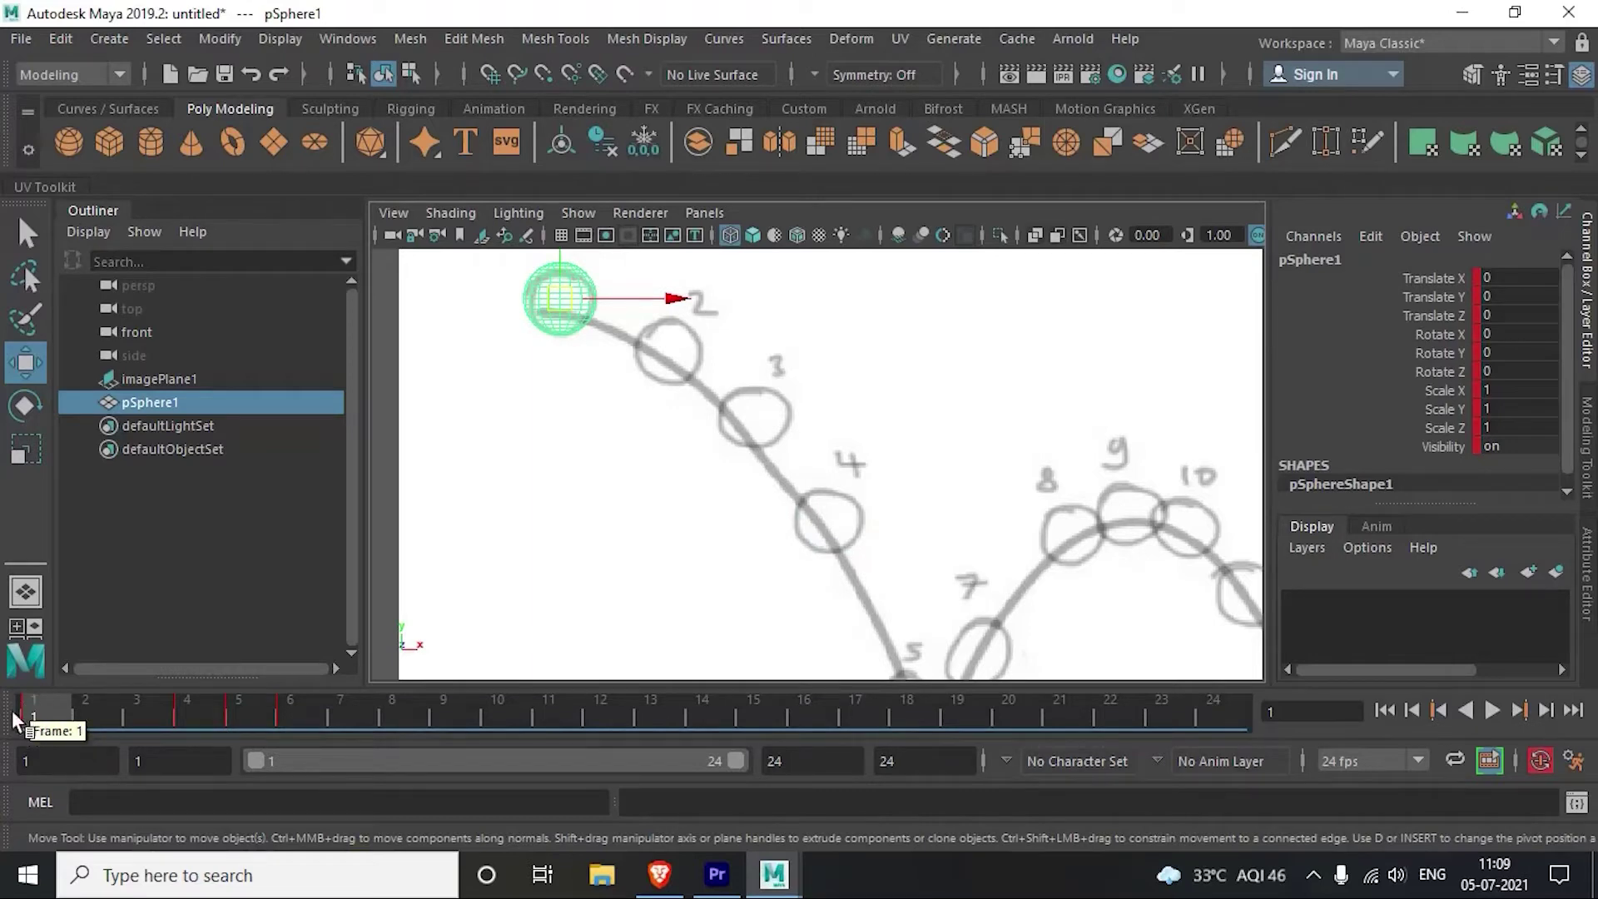
# Step: Copy the frame-1 key onto frame 4 and move the round ball onto circle 4
pyautogui.rightClick(42, 707)
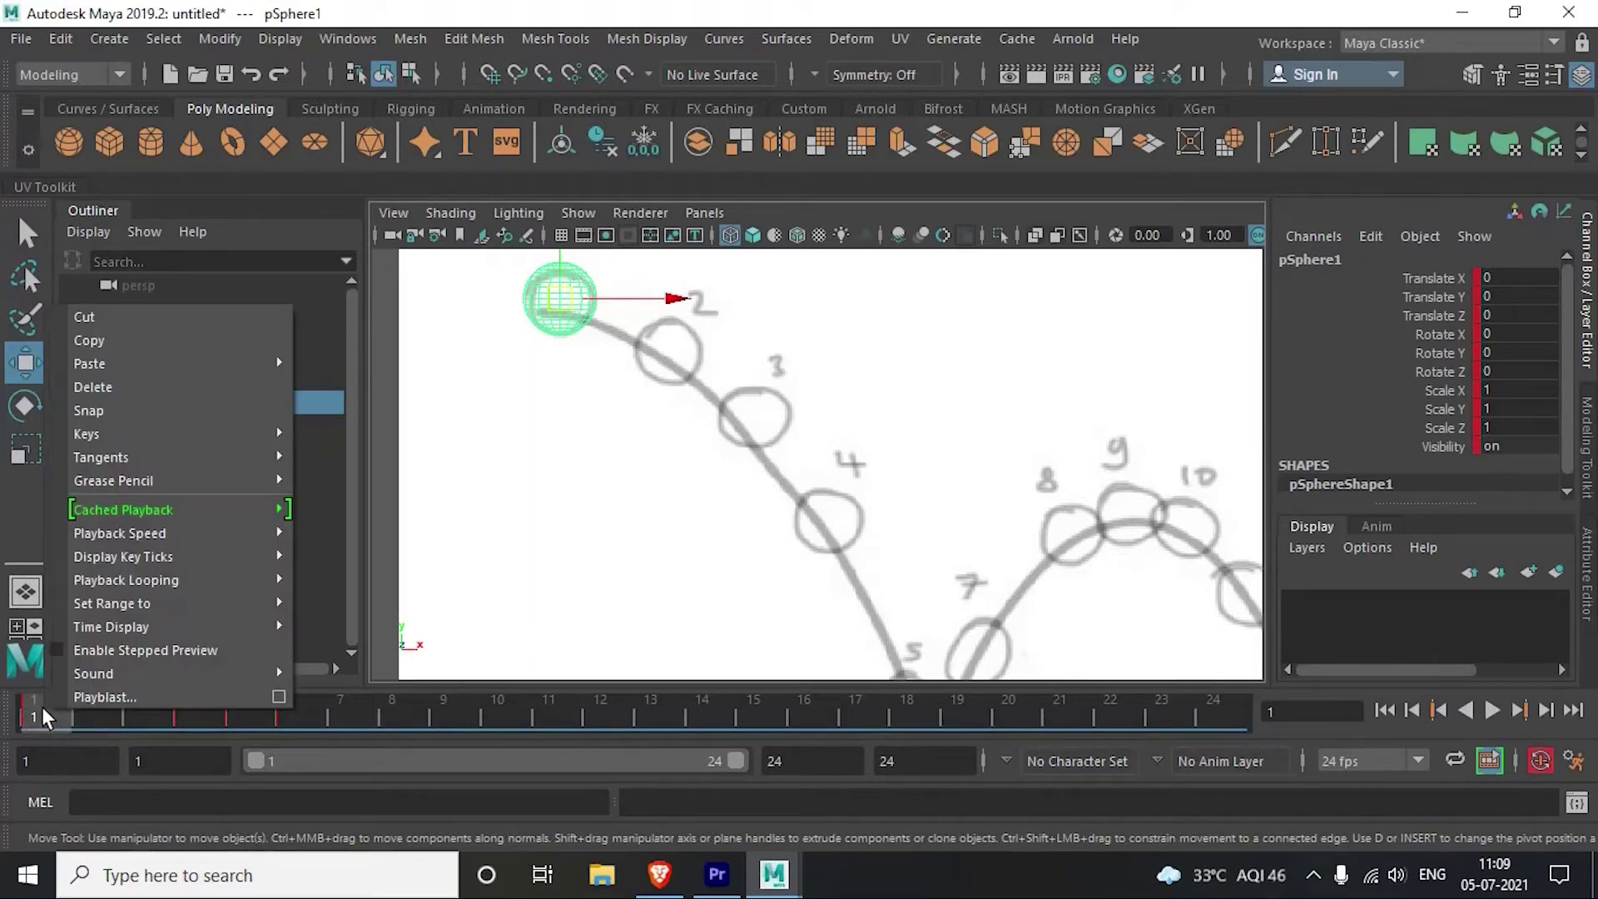
pyautogui.click(172, 338)
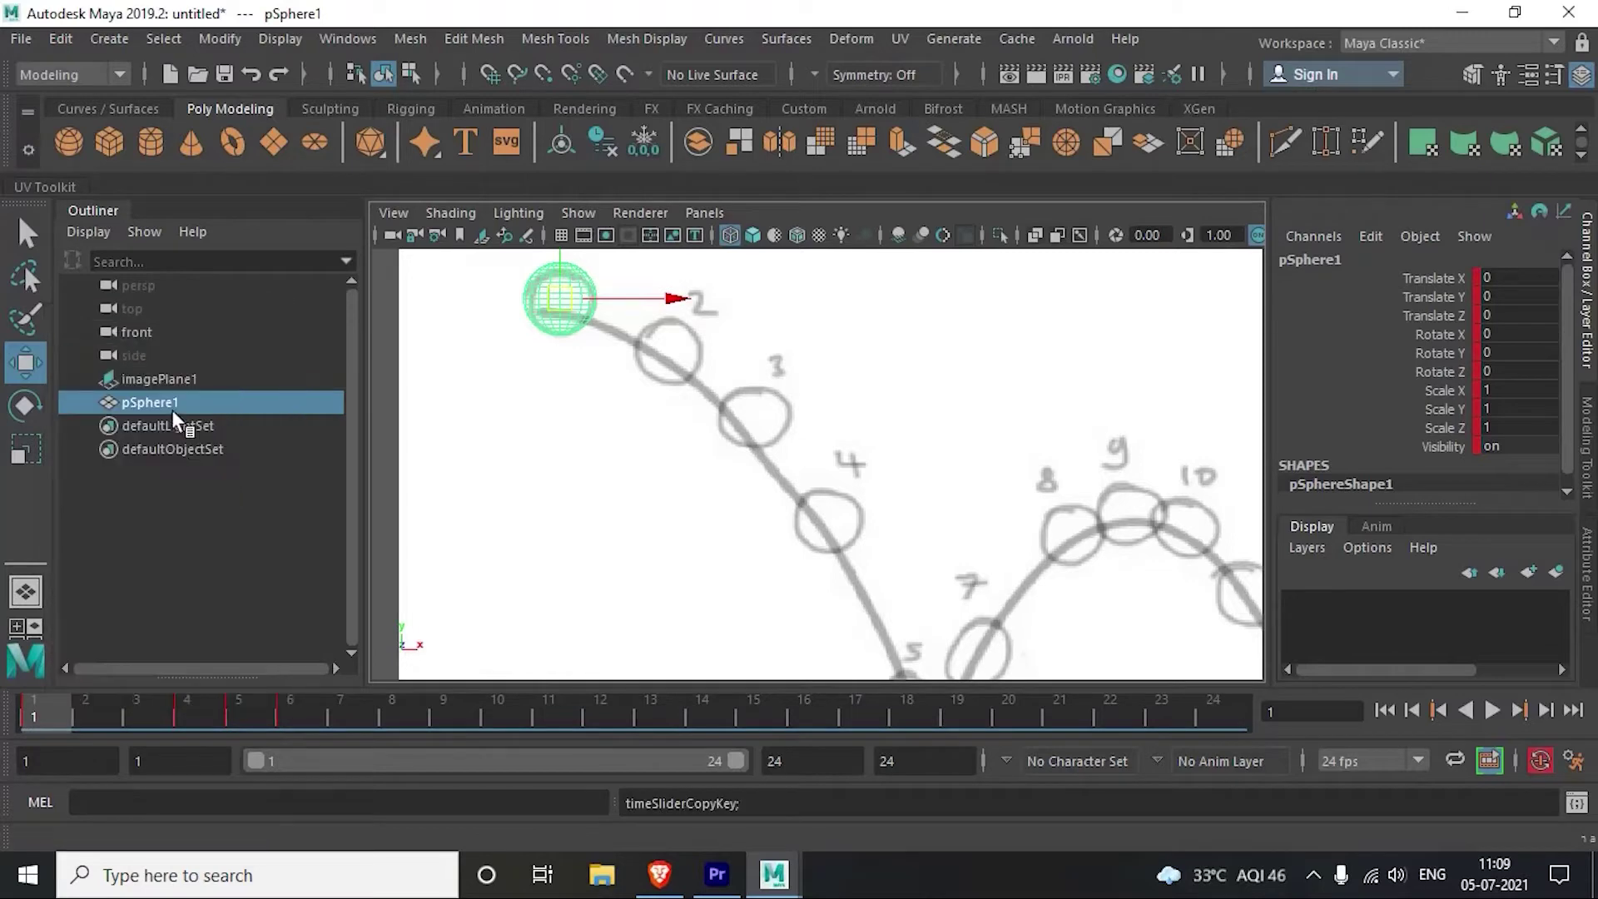
pyautogui.click(197, 706)
pyautogui.rightClick(197, 706)
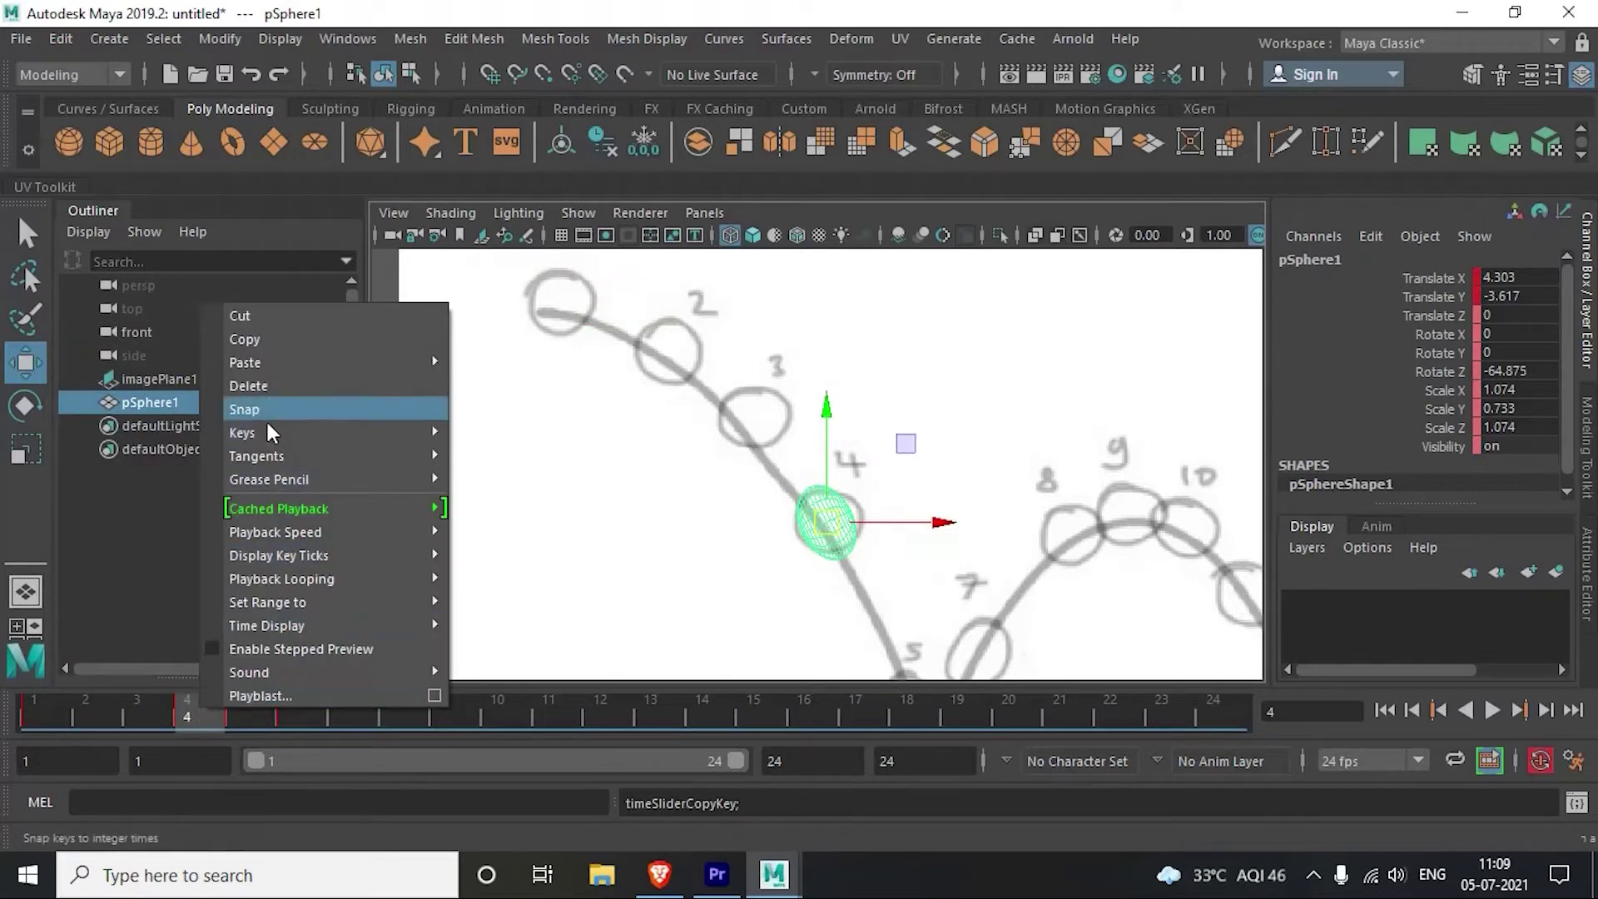
pyautogui.click(500, 382)
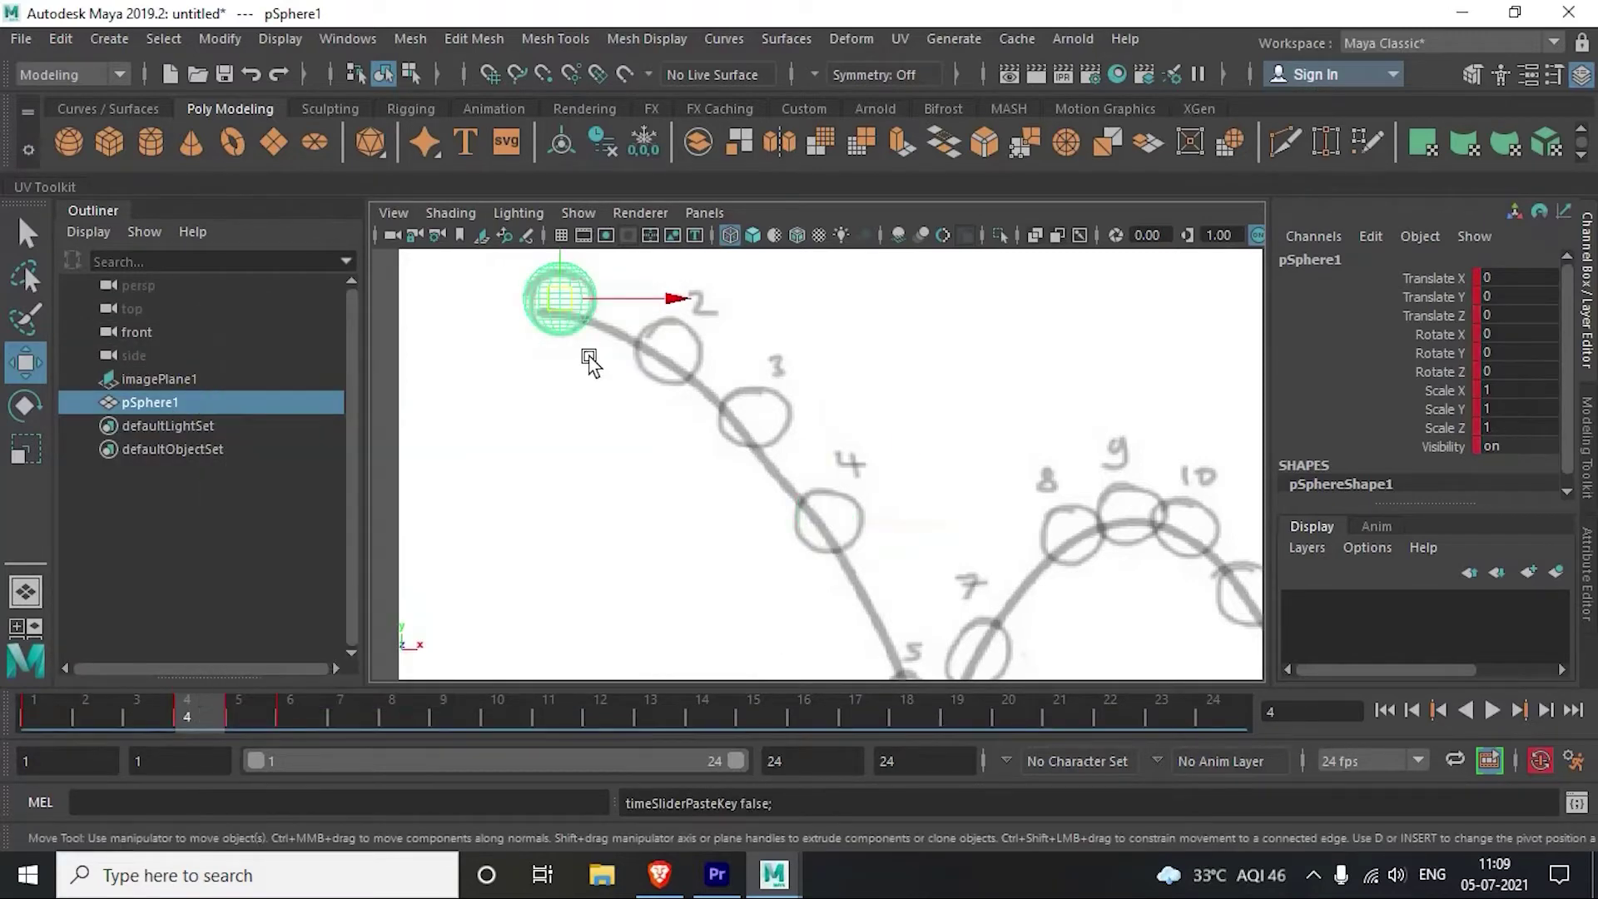
pyautogui.moveTo(559, 298); pyautogui.dragTo(832, 527)
# Step: Key frame 4, then key the ball on circles 3 and 2 at frames 3 and 2
pyautogui.press('s')
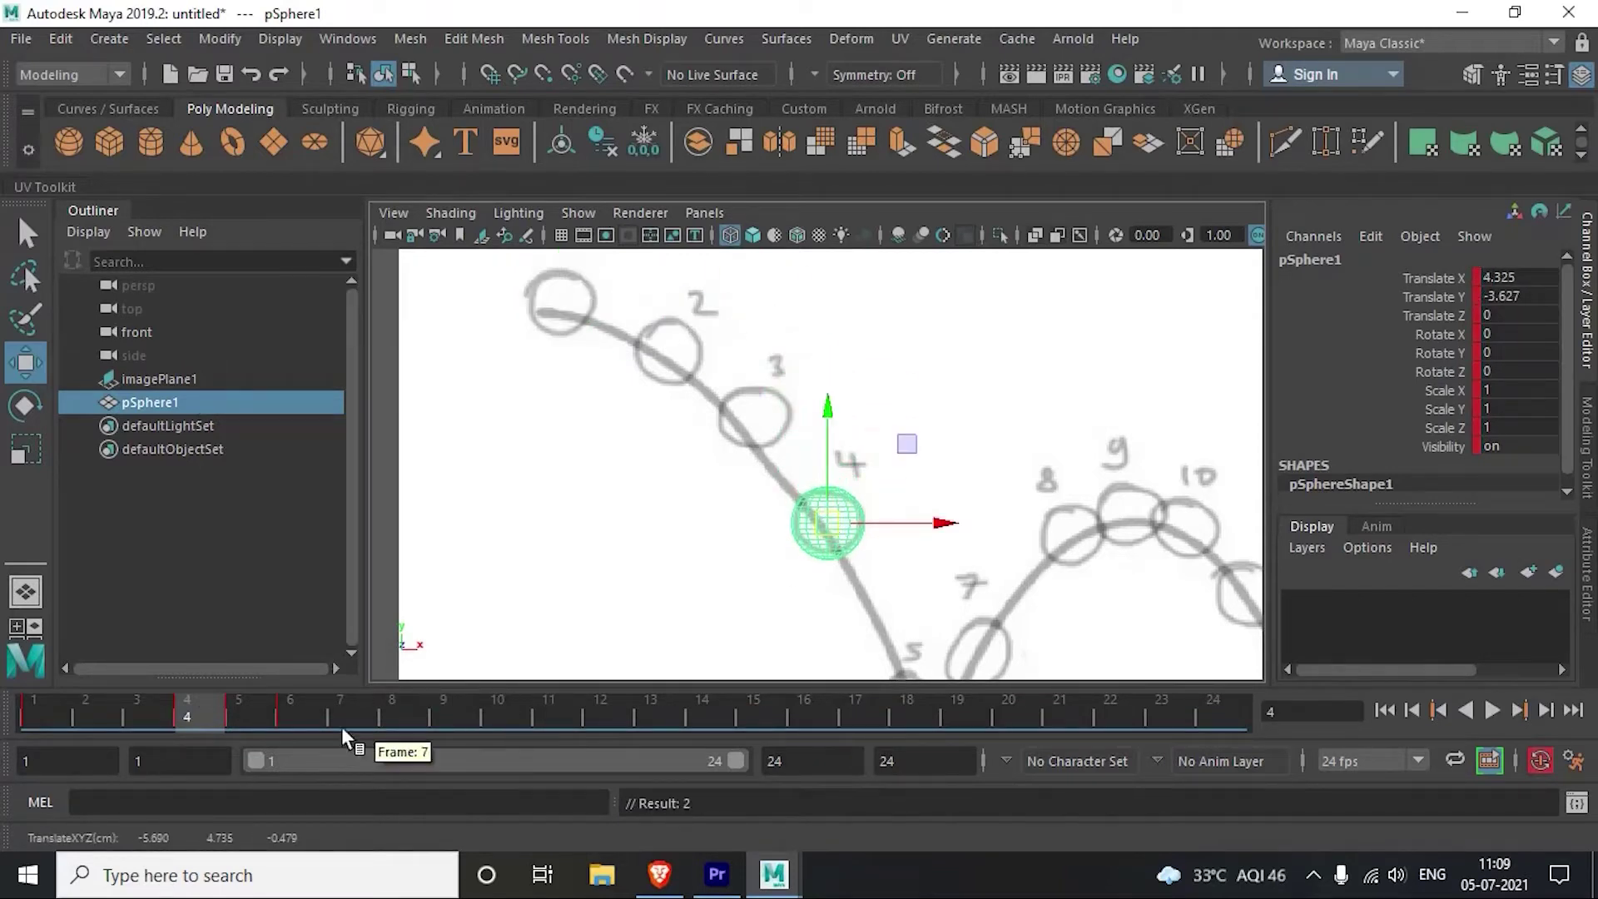
pyautogui.moveTo(143, 715)
pyautogui.mouseDown()
pyautogui.moveTo(104, 715)
pyautogui.moveTo(158, 717)
pyautogui.mouseUp()
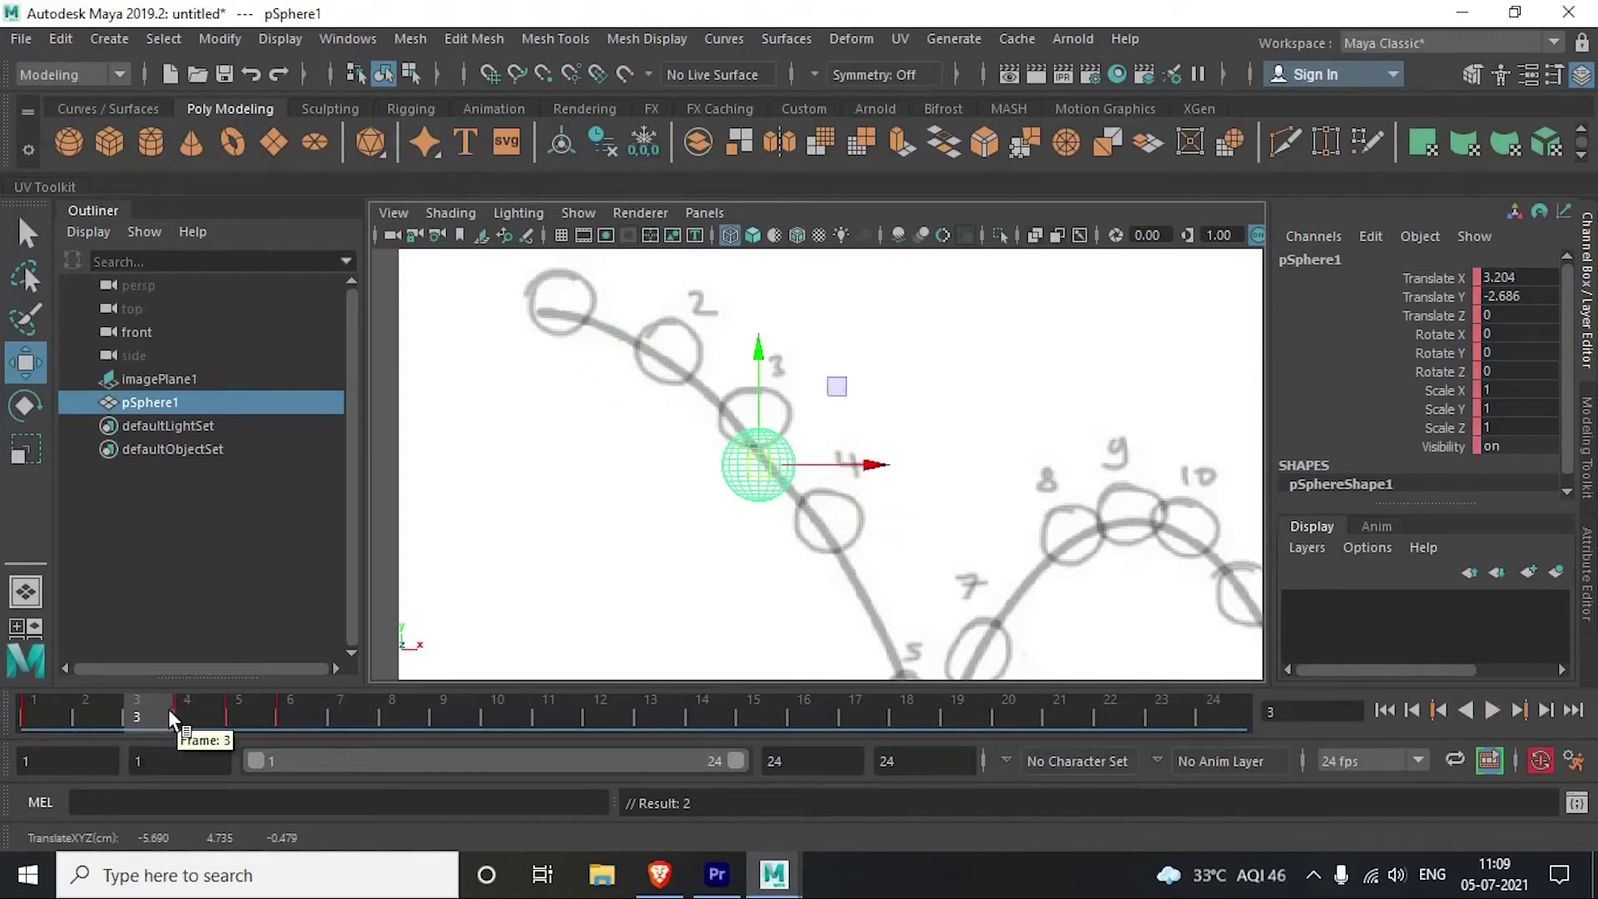
pyautogui.moveTo(759, 354); pyautogui.dragTo(755, 314)
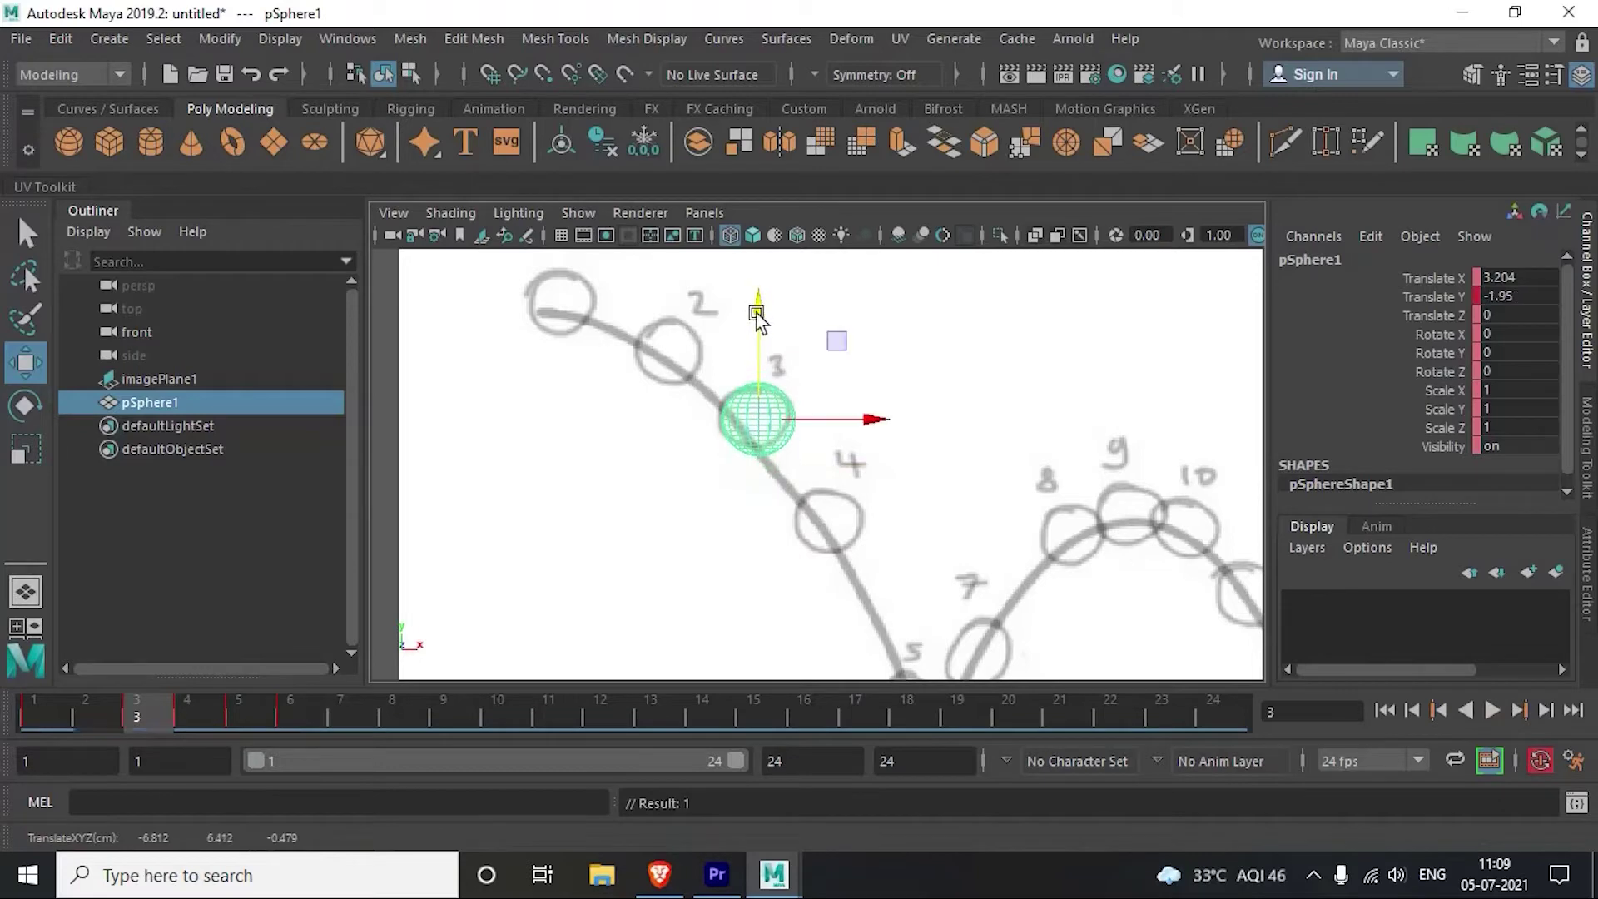
pyautogui.moveTo(820, 420); pyautogui.dragTo(815, 422)
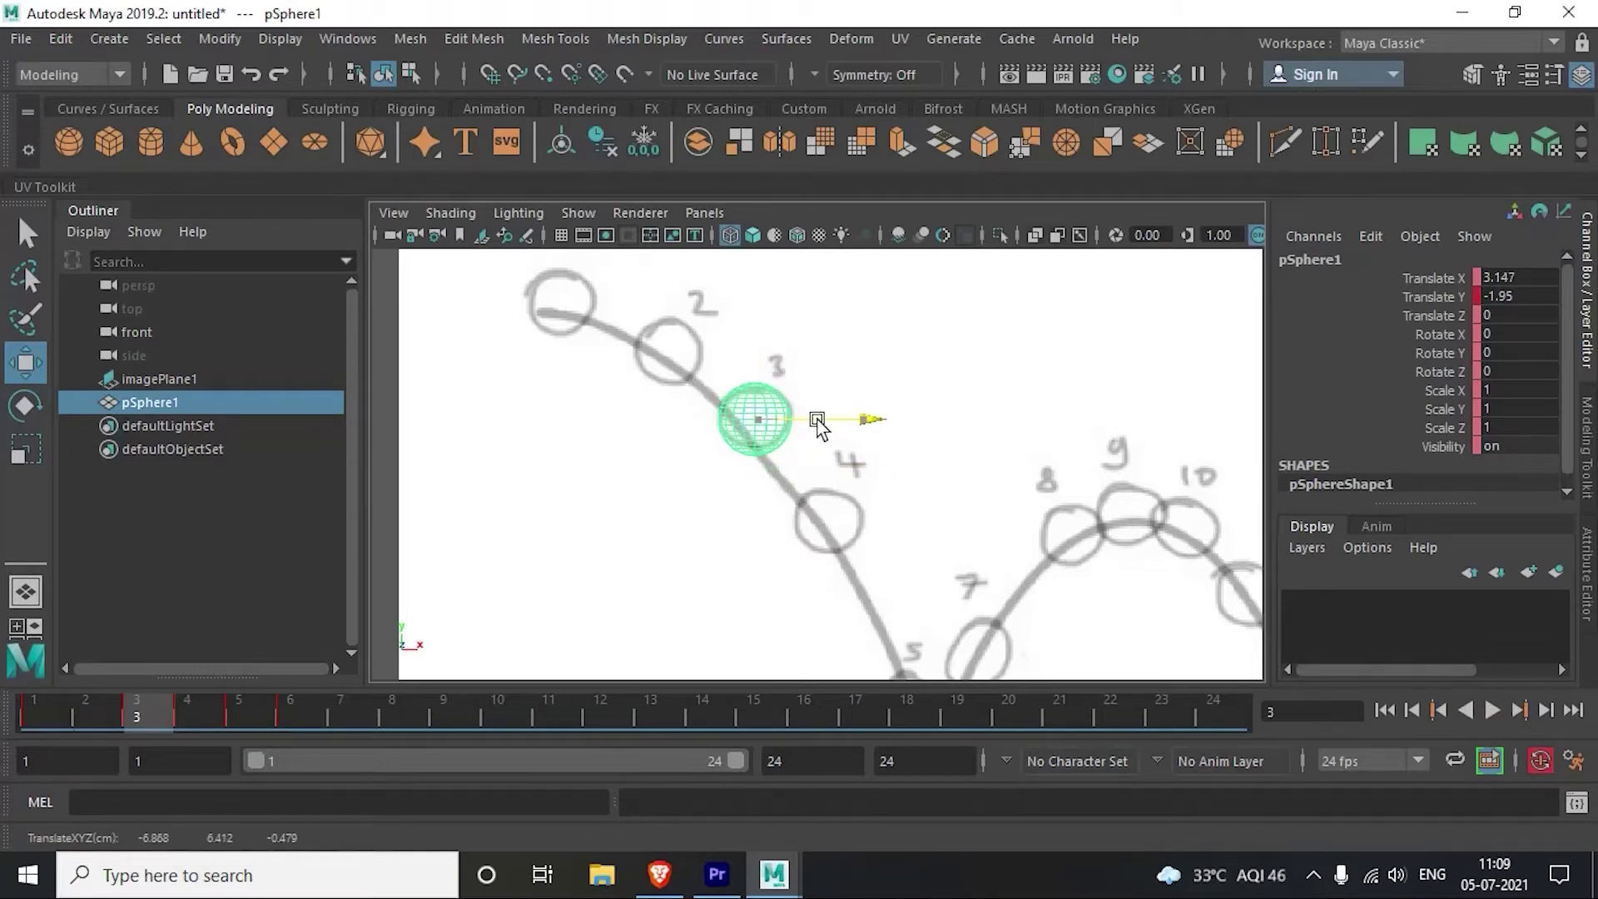
pyautogui.press('s')
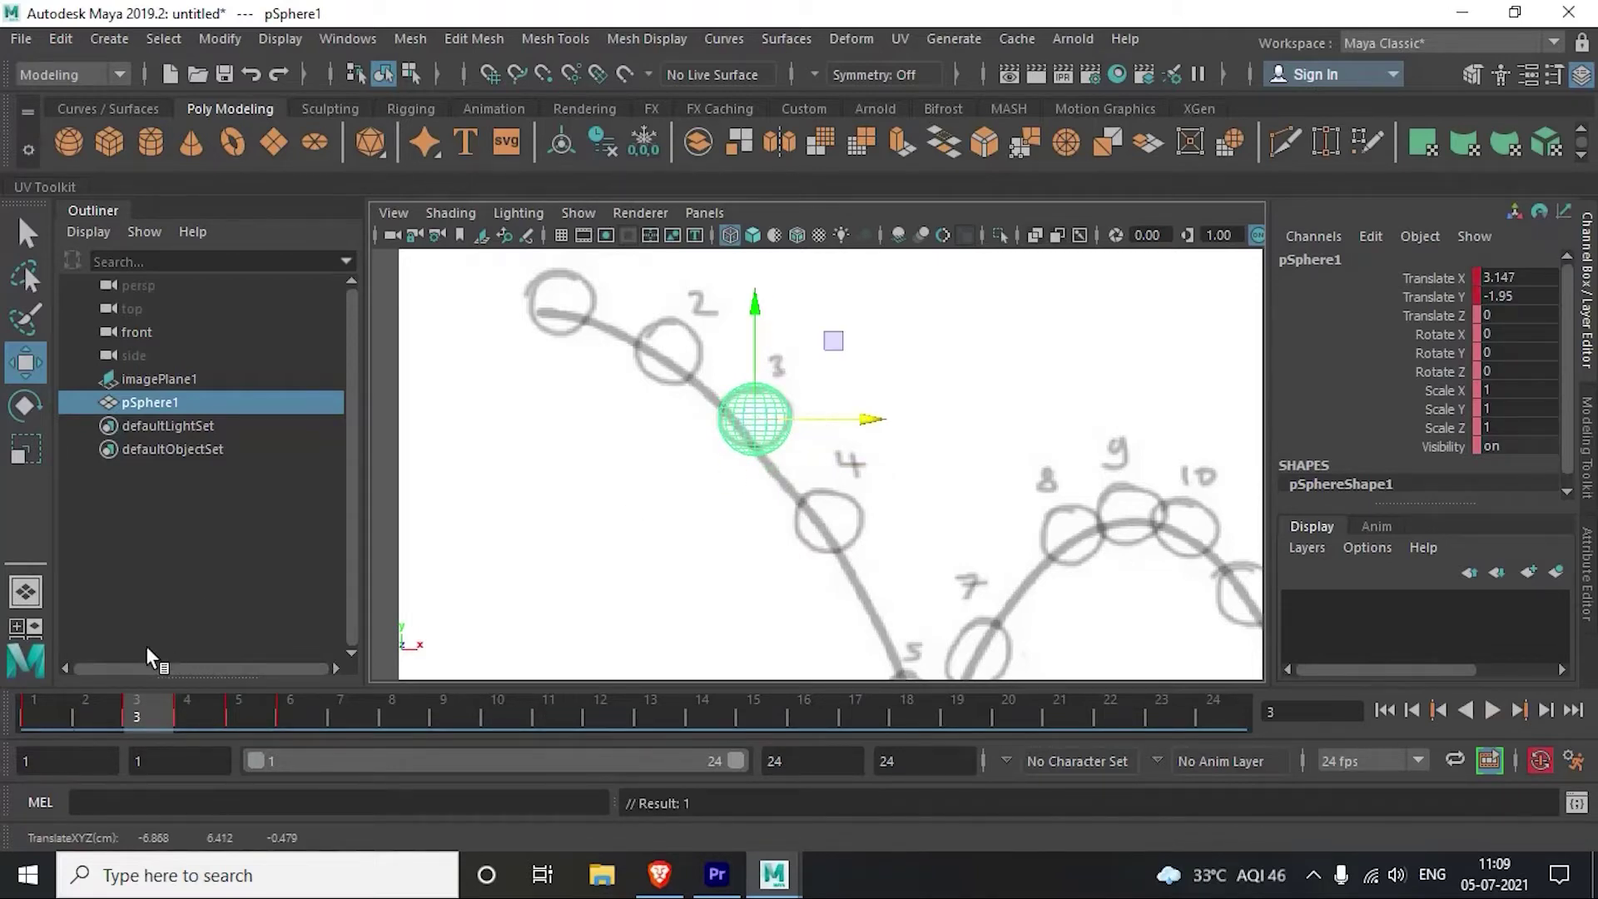
pyautogui.click(95, 706)
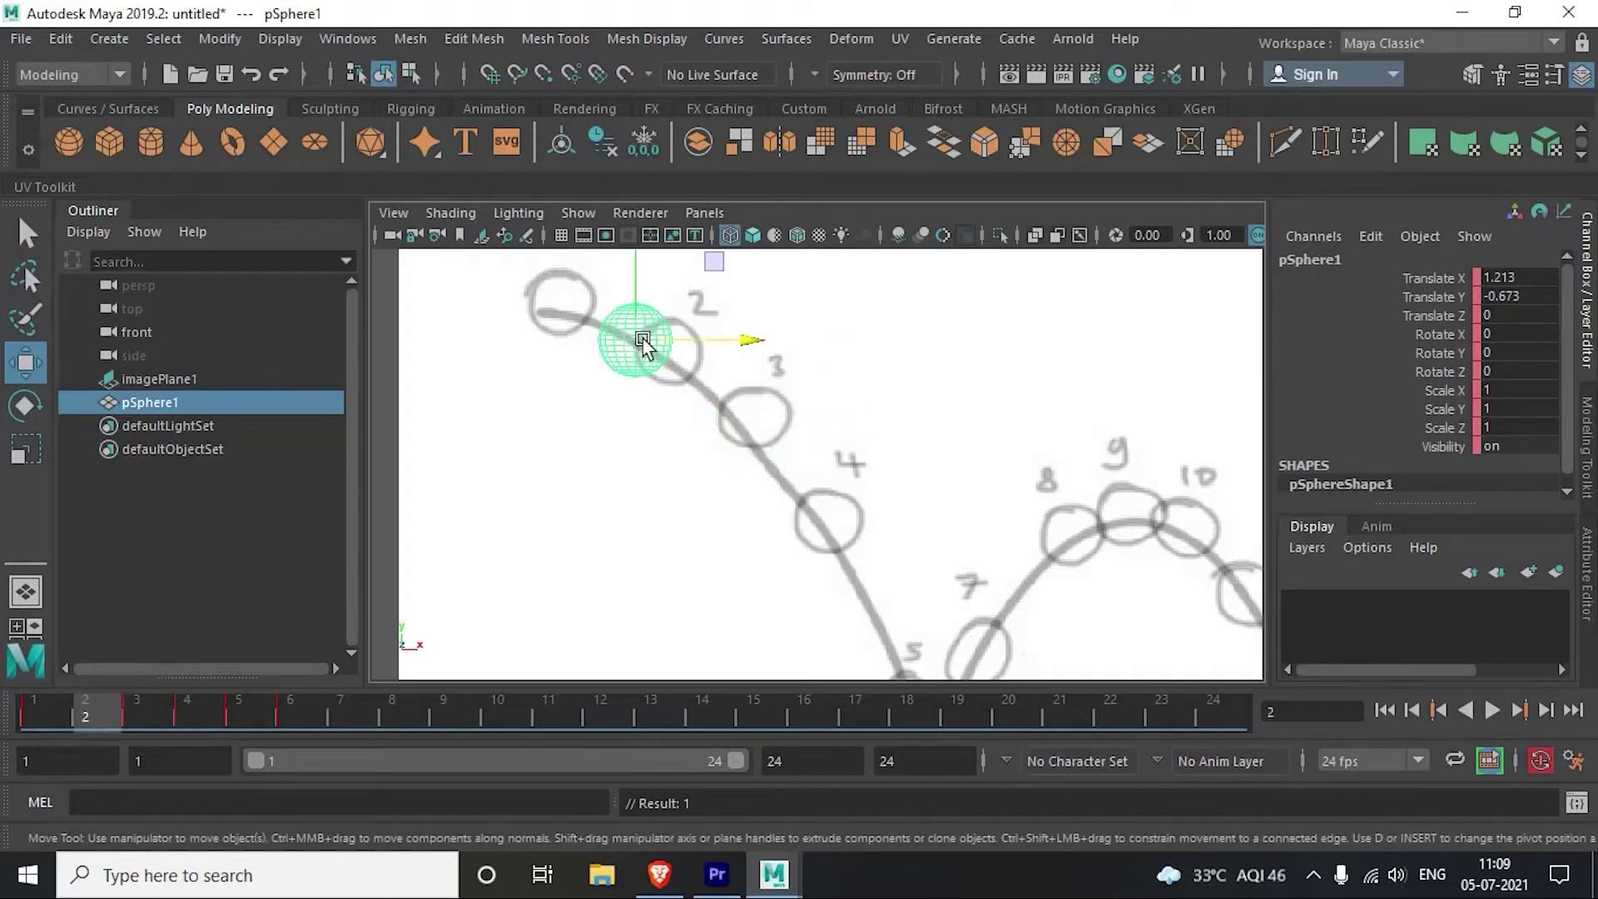
pyautogui.moveTo(641, 345); pyautogui.dragTo(673, 355)
pyautogui.press('s')
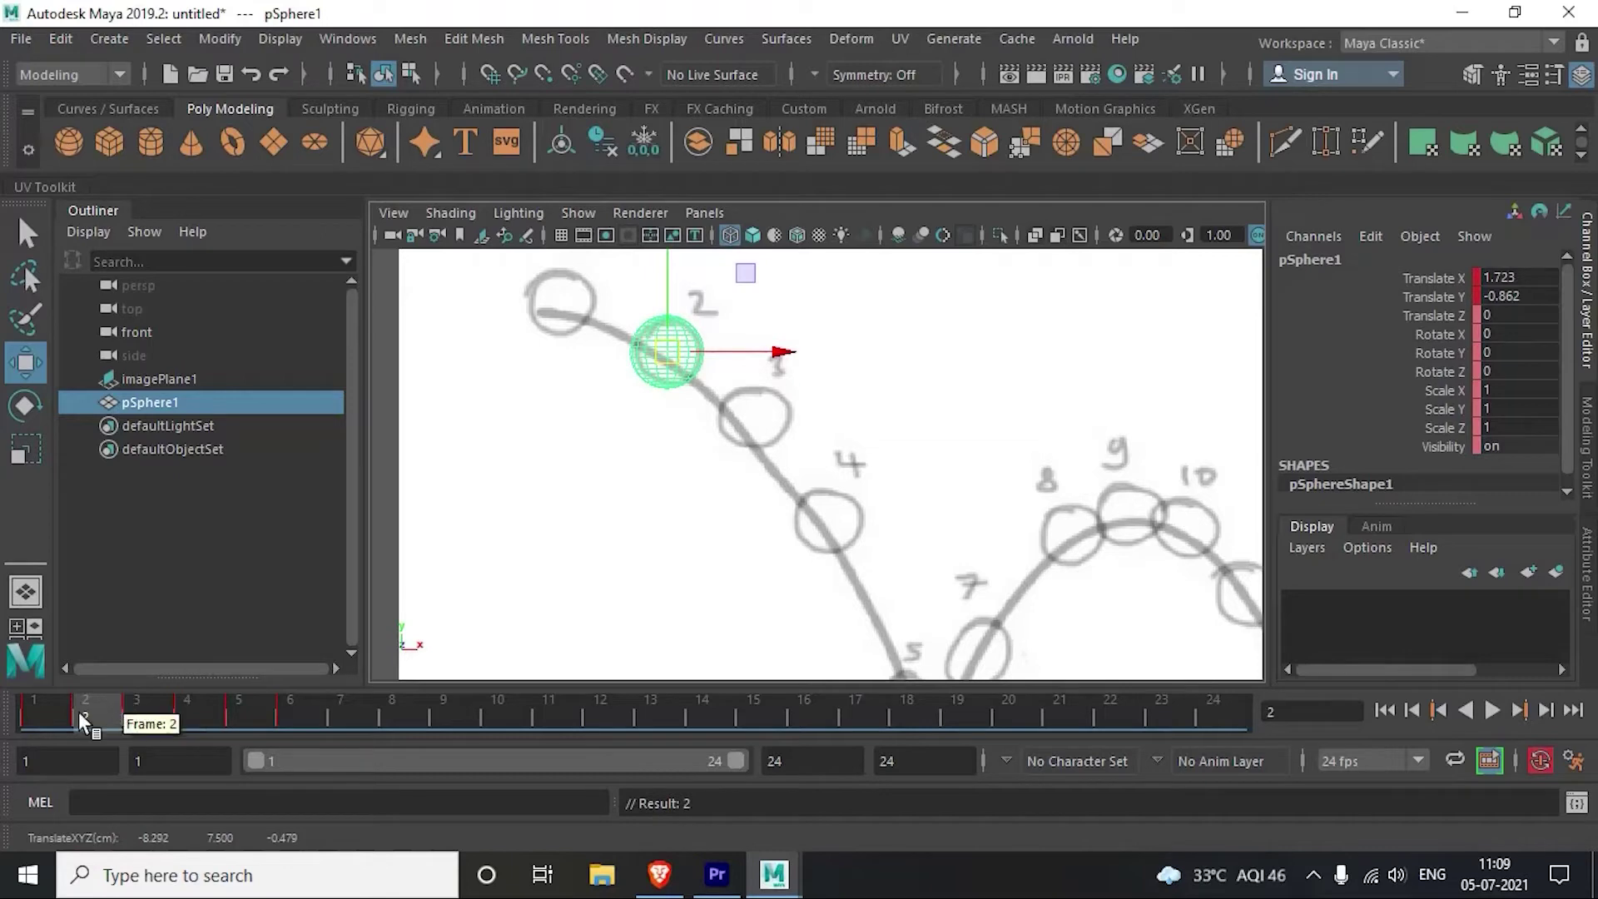
pyautogui.moveTo(79, 711)
pyautogui.mouseDown()
pyautogui.moveTo(35, 712)
pyautogui.moveTo(254, 714)
pyautogui.moveTo(25, 714)
pyautogui.mouseUp()
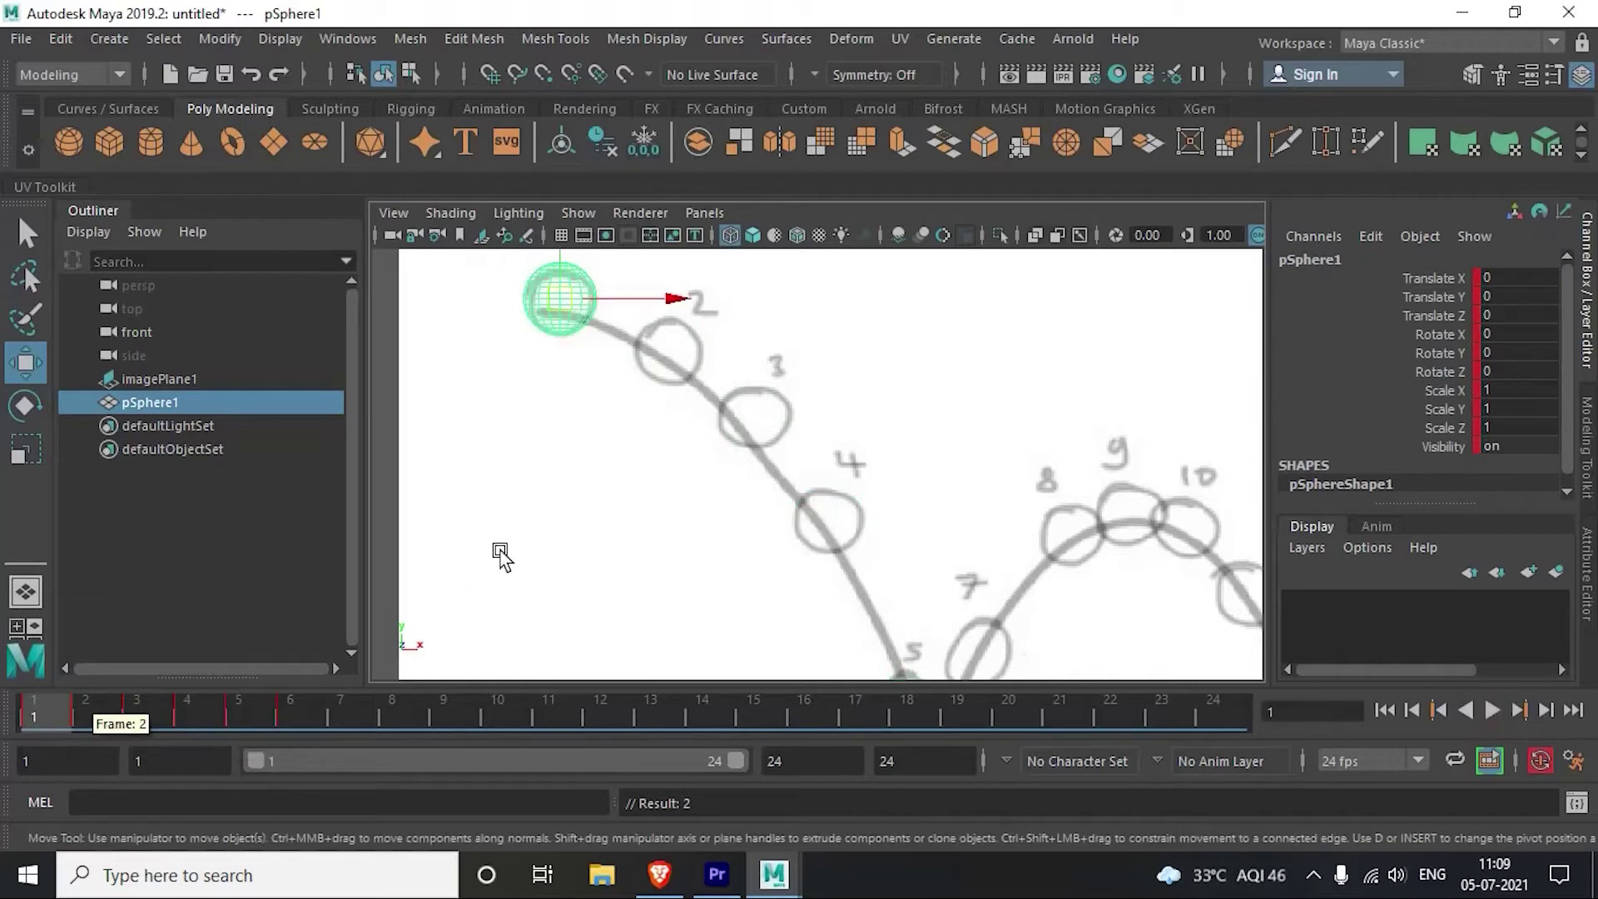
# Step: Play the bounce and stop it at the frame-6 ground contact
pyautogui.scroll(-3, 500, 556)
pyautogui.scroll(1, 647, 476)
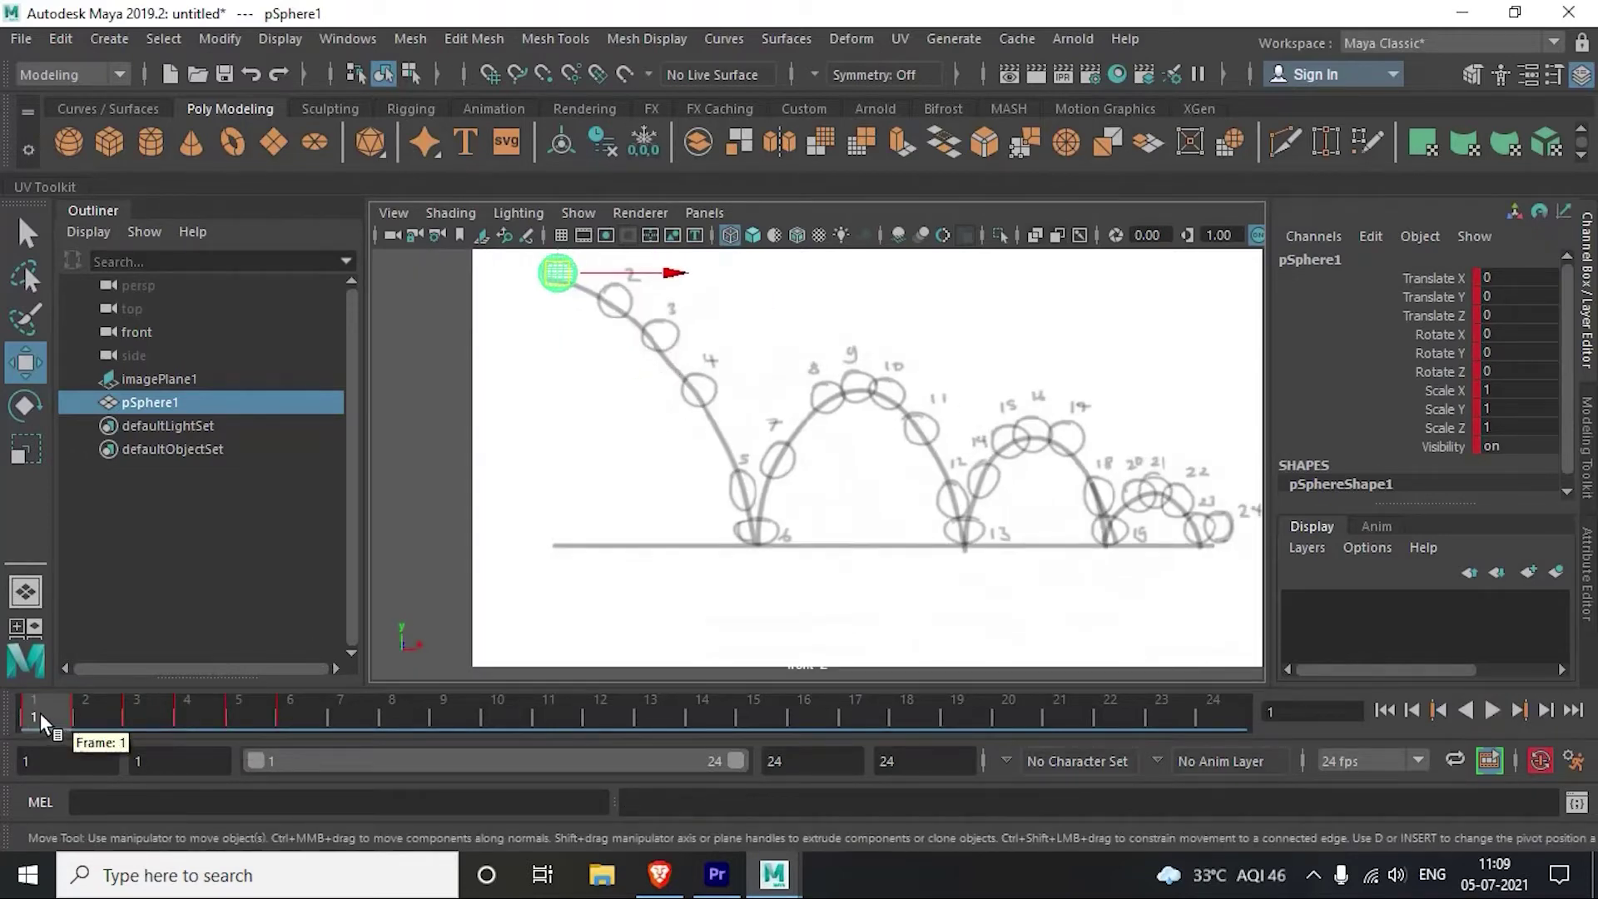
pyautogui.hotkey('alt', 'v')
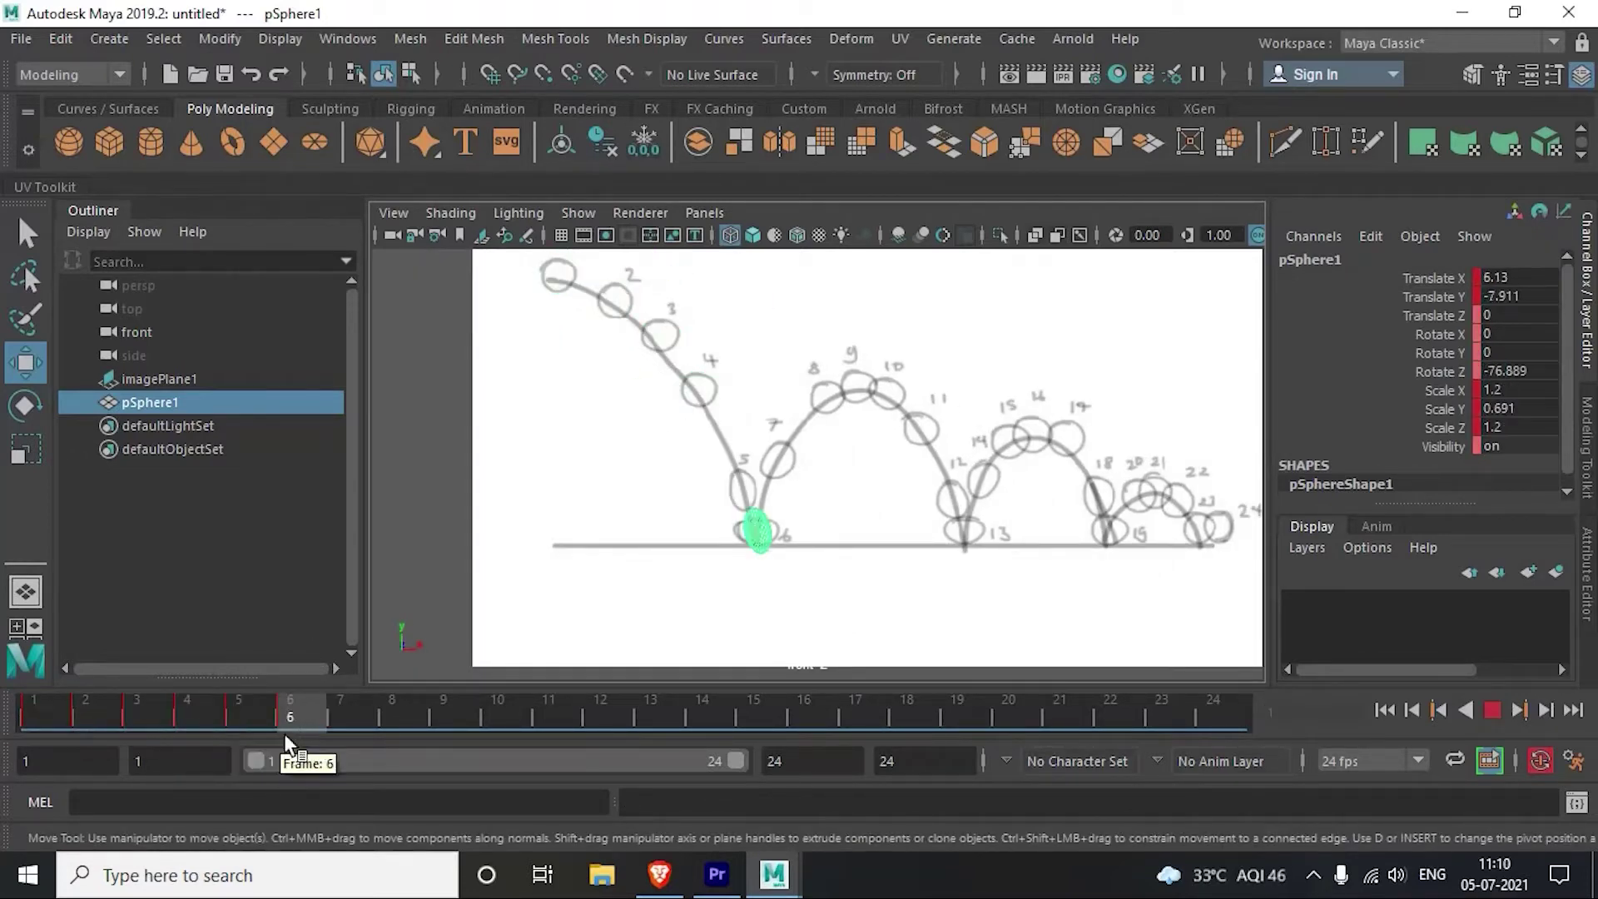
pyautogui.hotkey('alt', 'v')
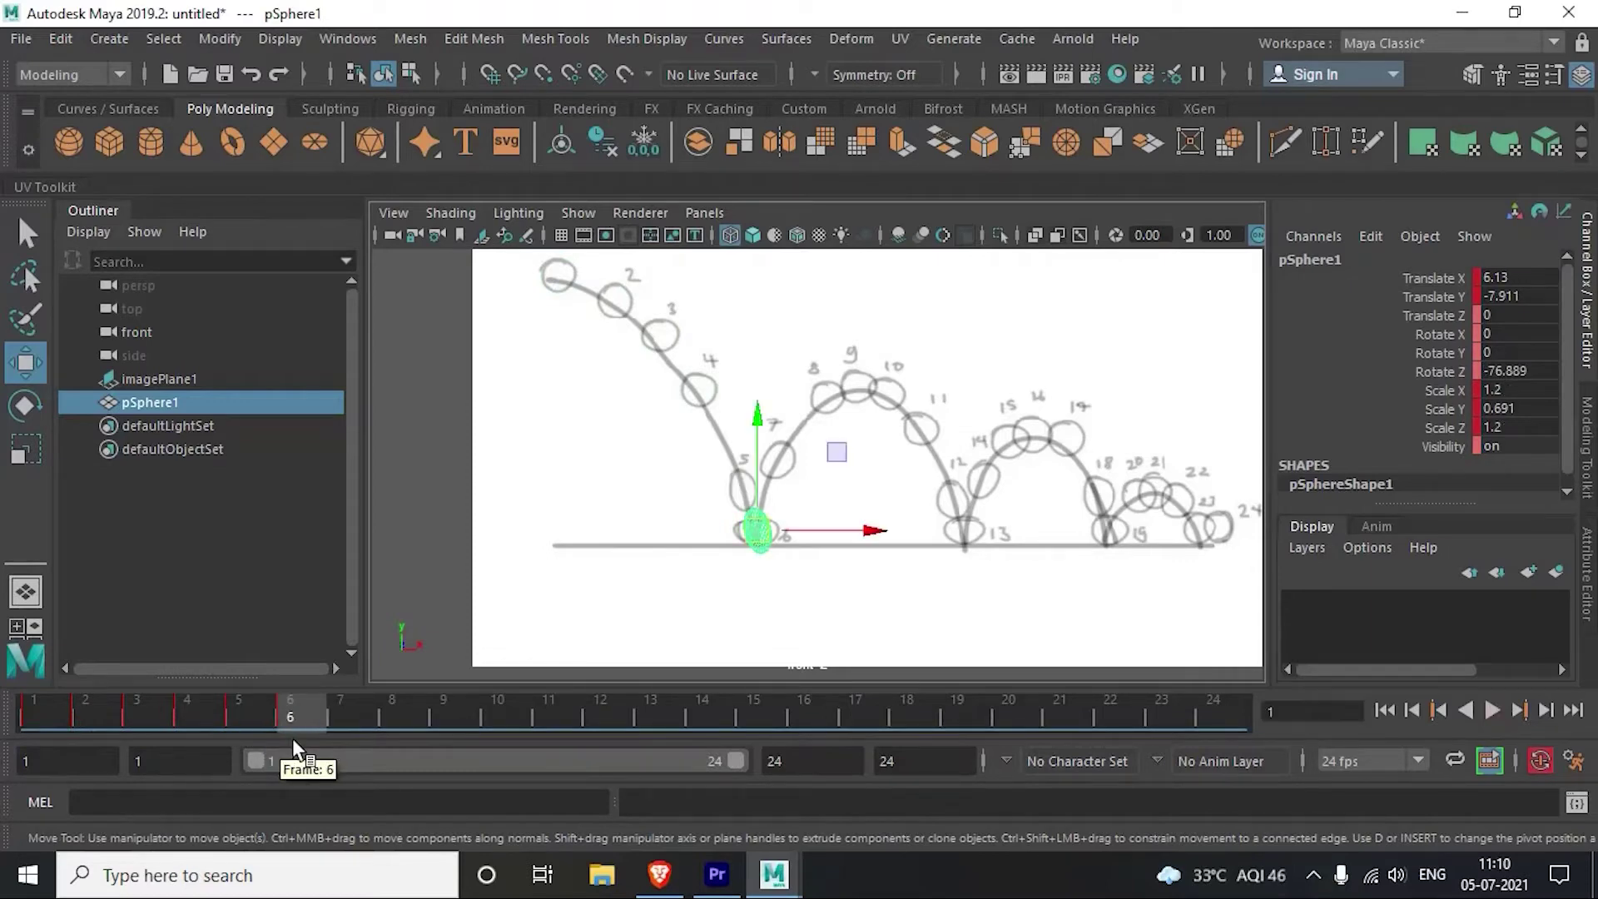
# Step: Show the ball shaded and rotate the squashed frame-6 ball to Rotate Z -11.408
pyautogui.scroll(2, 796, 531)
pyautogui.scroll(1, 794, 530)
pyautogui.scroll(1, 790, 530)
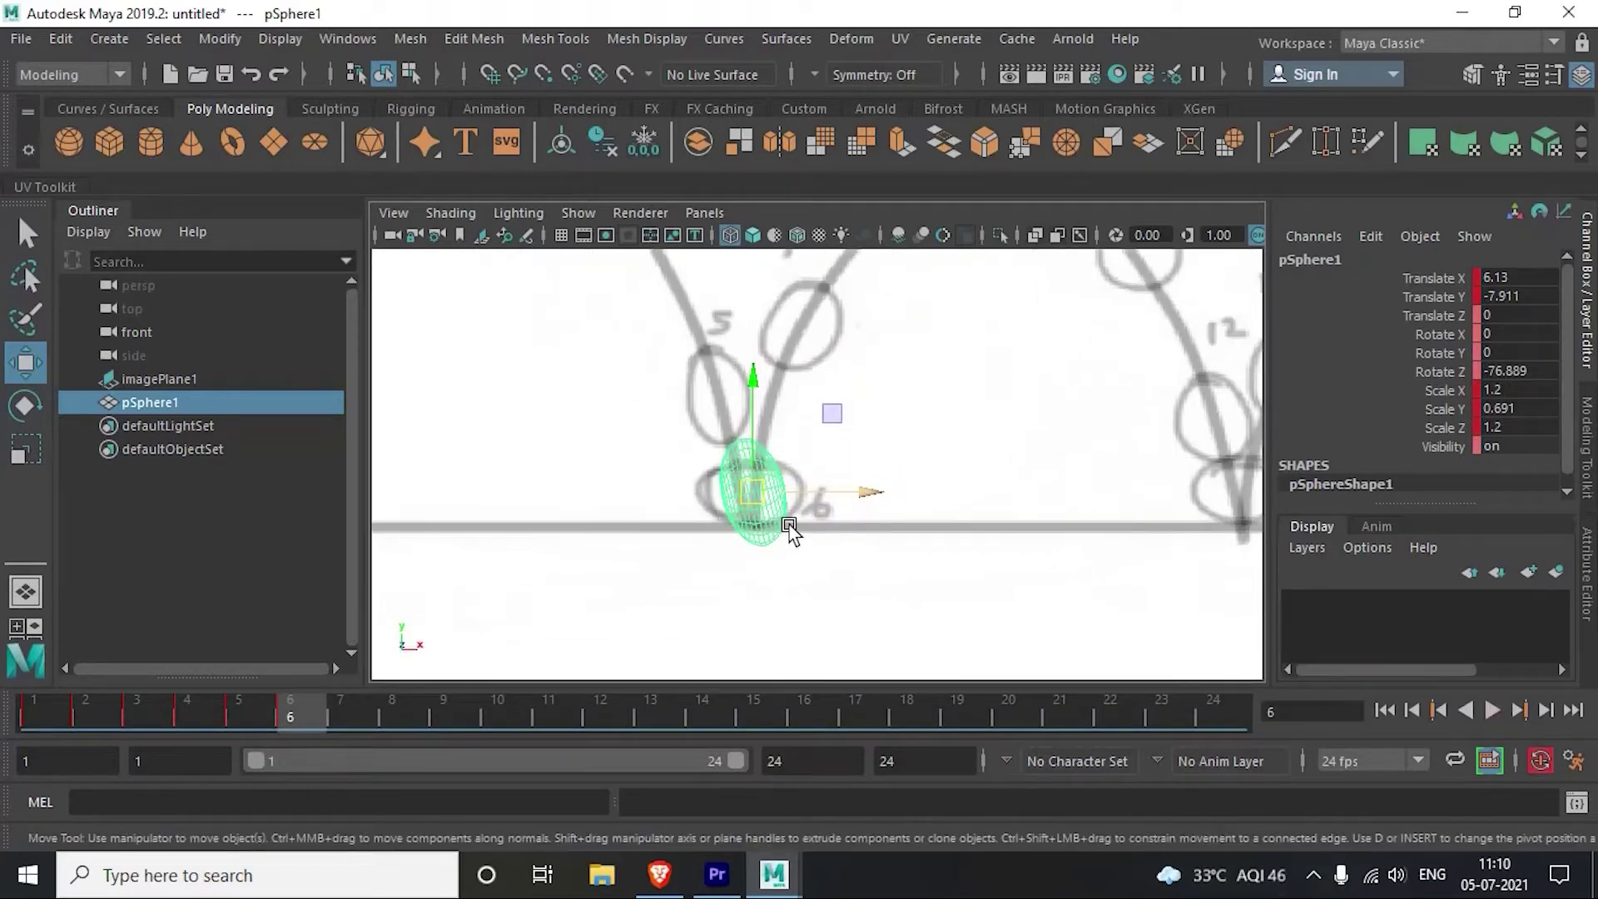
pyautogui.press('5')
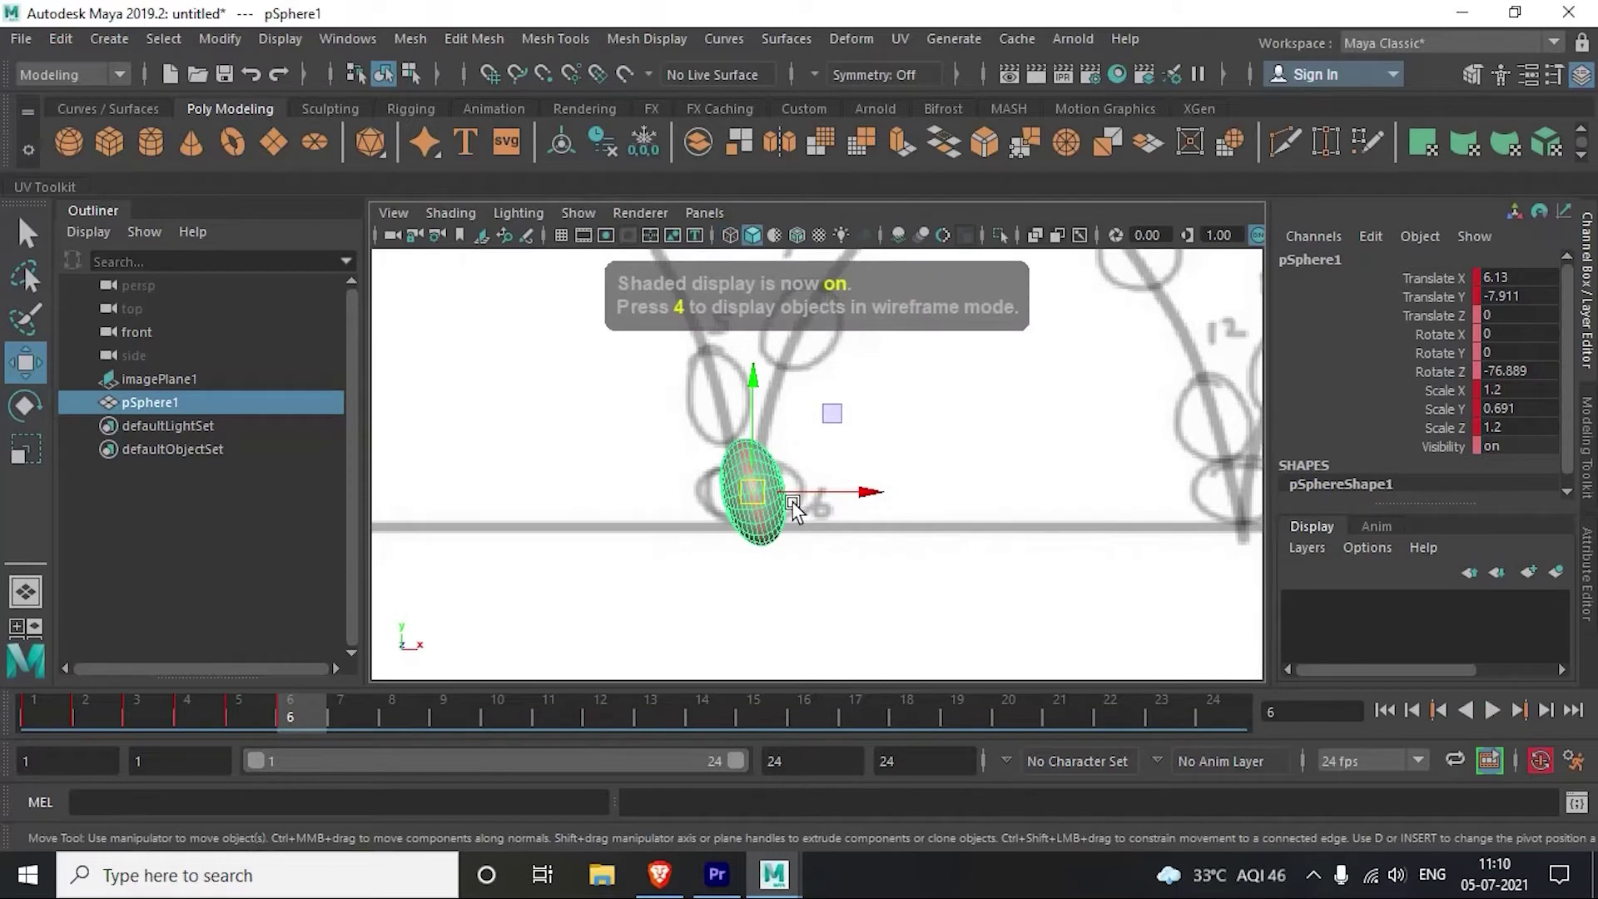
pyautogui.press('e')
pyautogui.moveTo(670, 404); pyautogui.dragTo(626, 533)
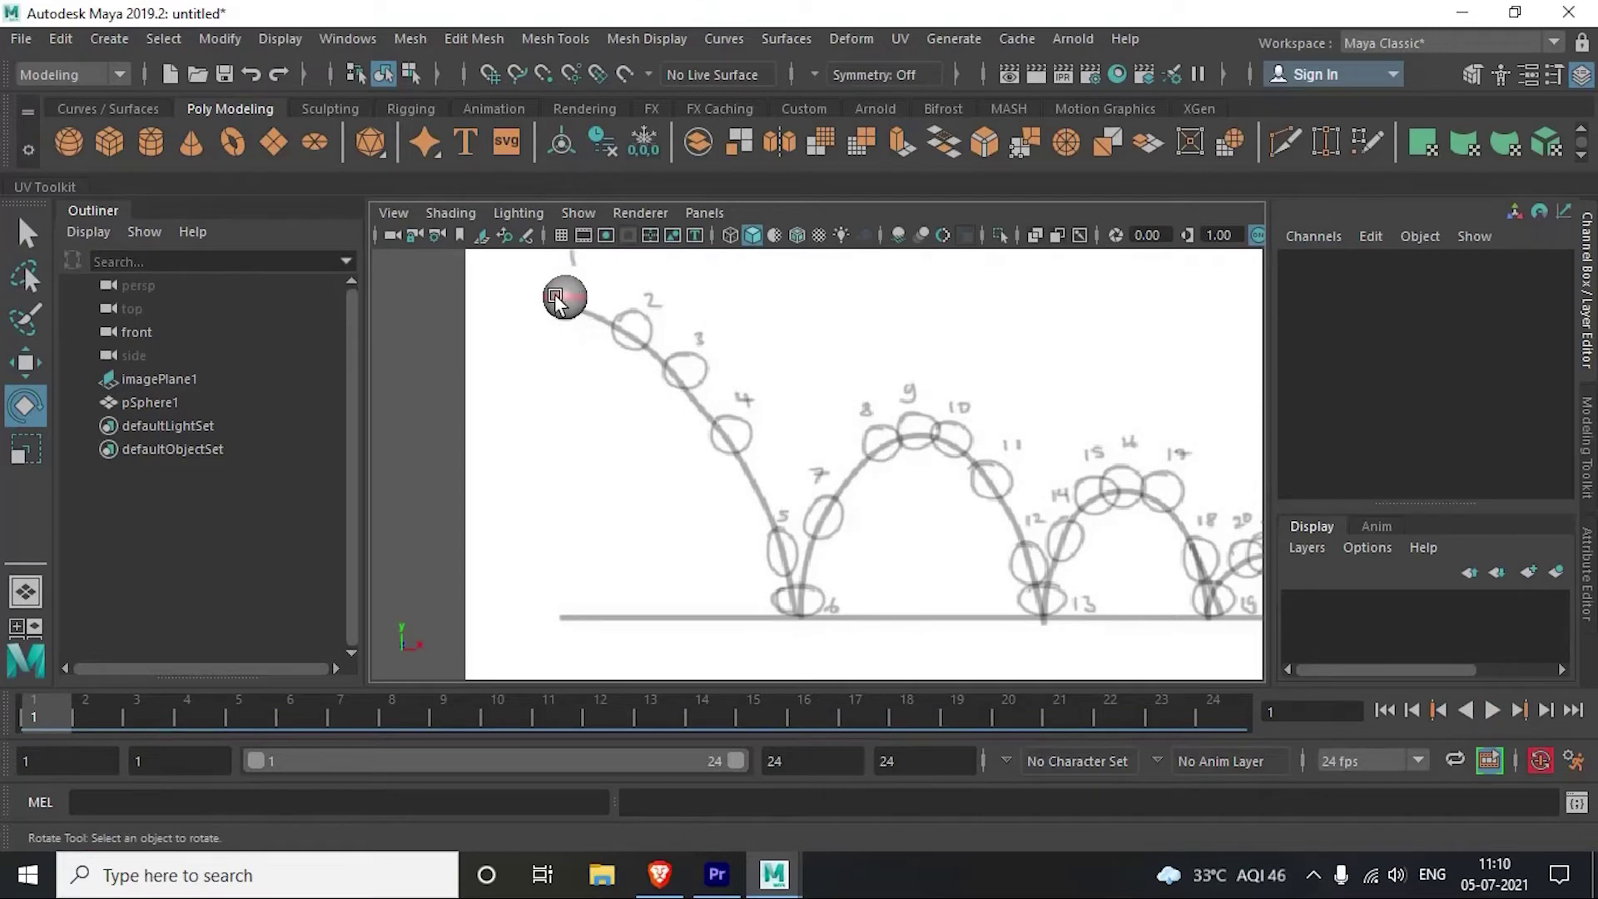
# Step: Step through frames 2 to 6 to check the ball's arc against the sketch
pyautogui.click(107, 706)
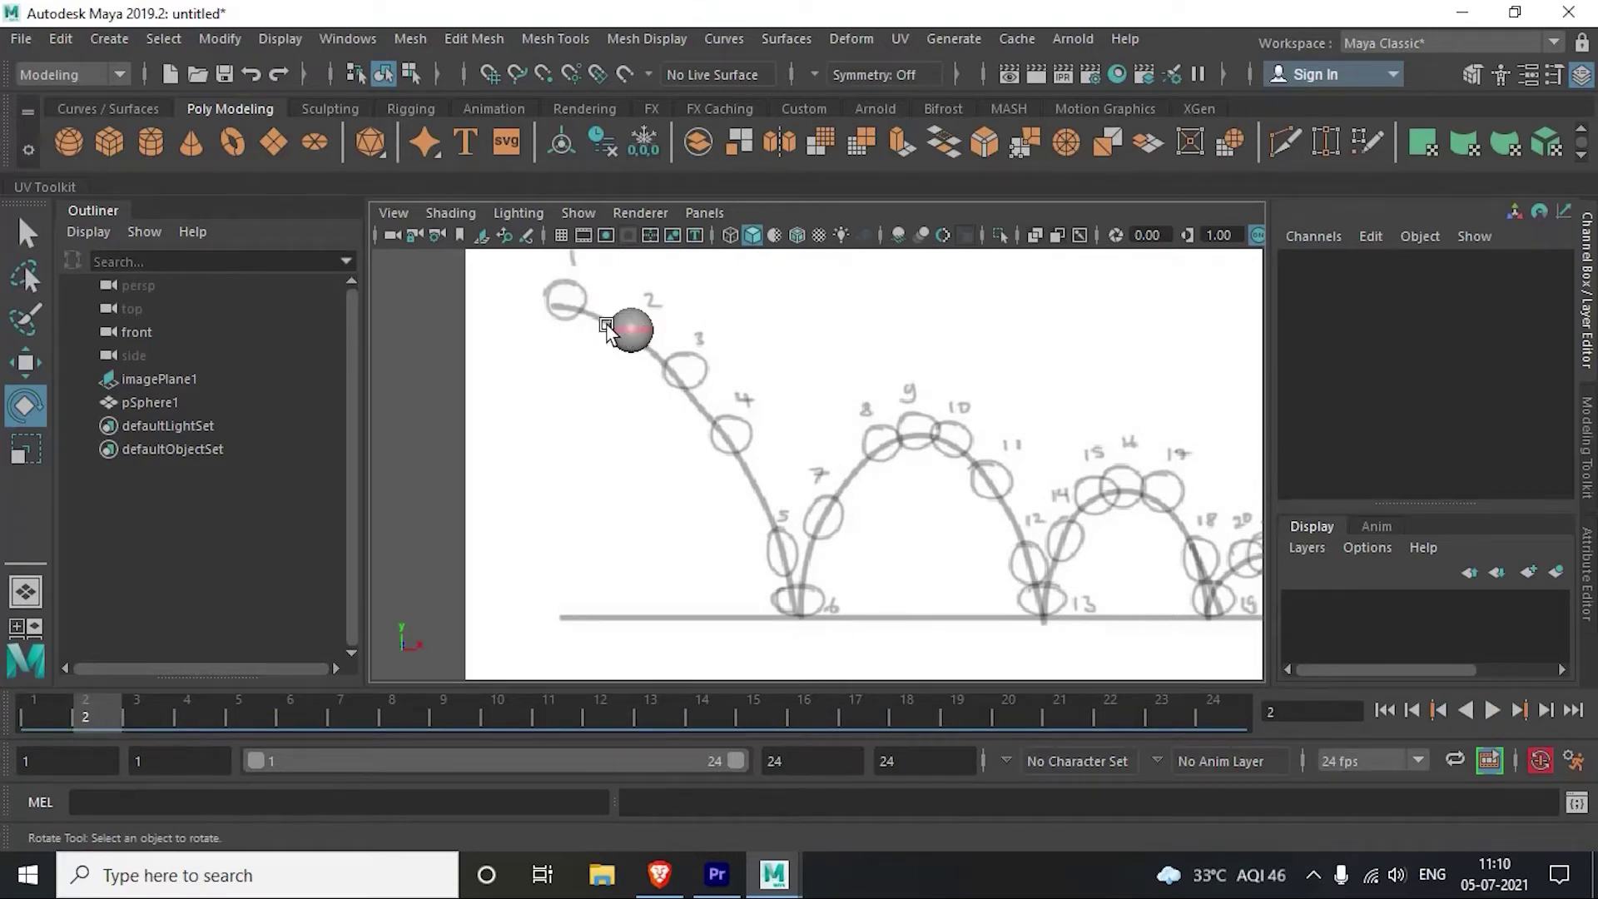
pyautogui.click(151, 703)
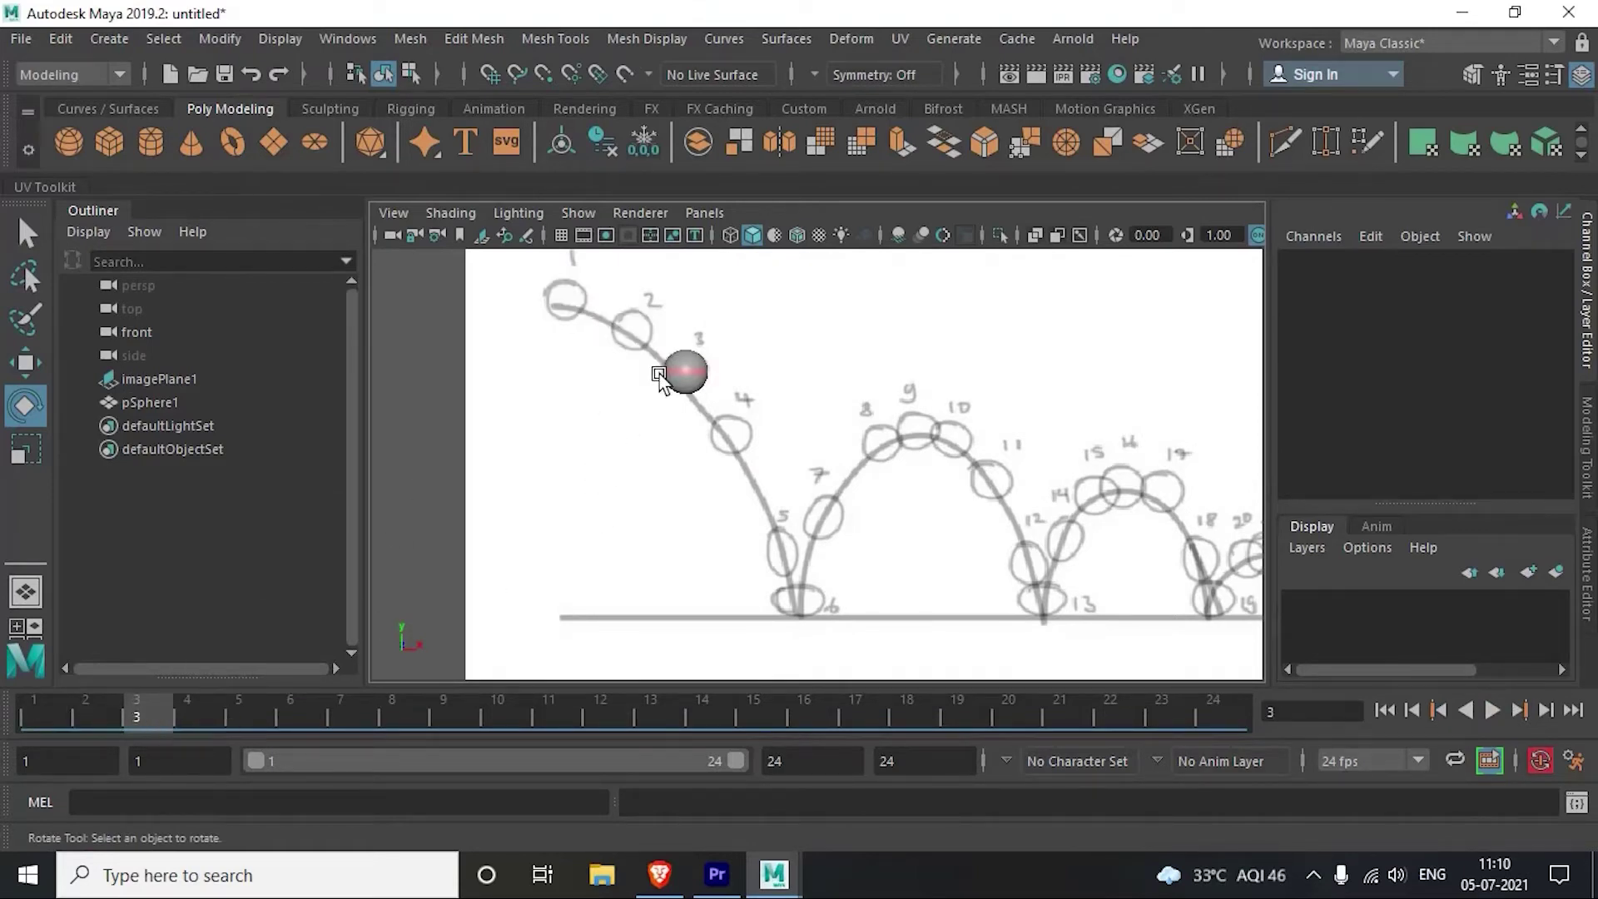
pyautogui.click(200, 712)
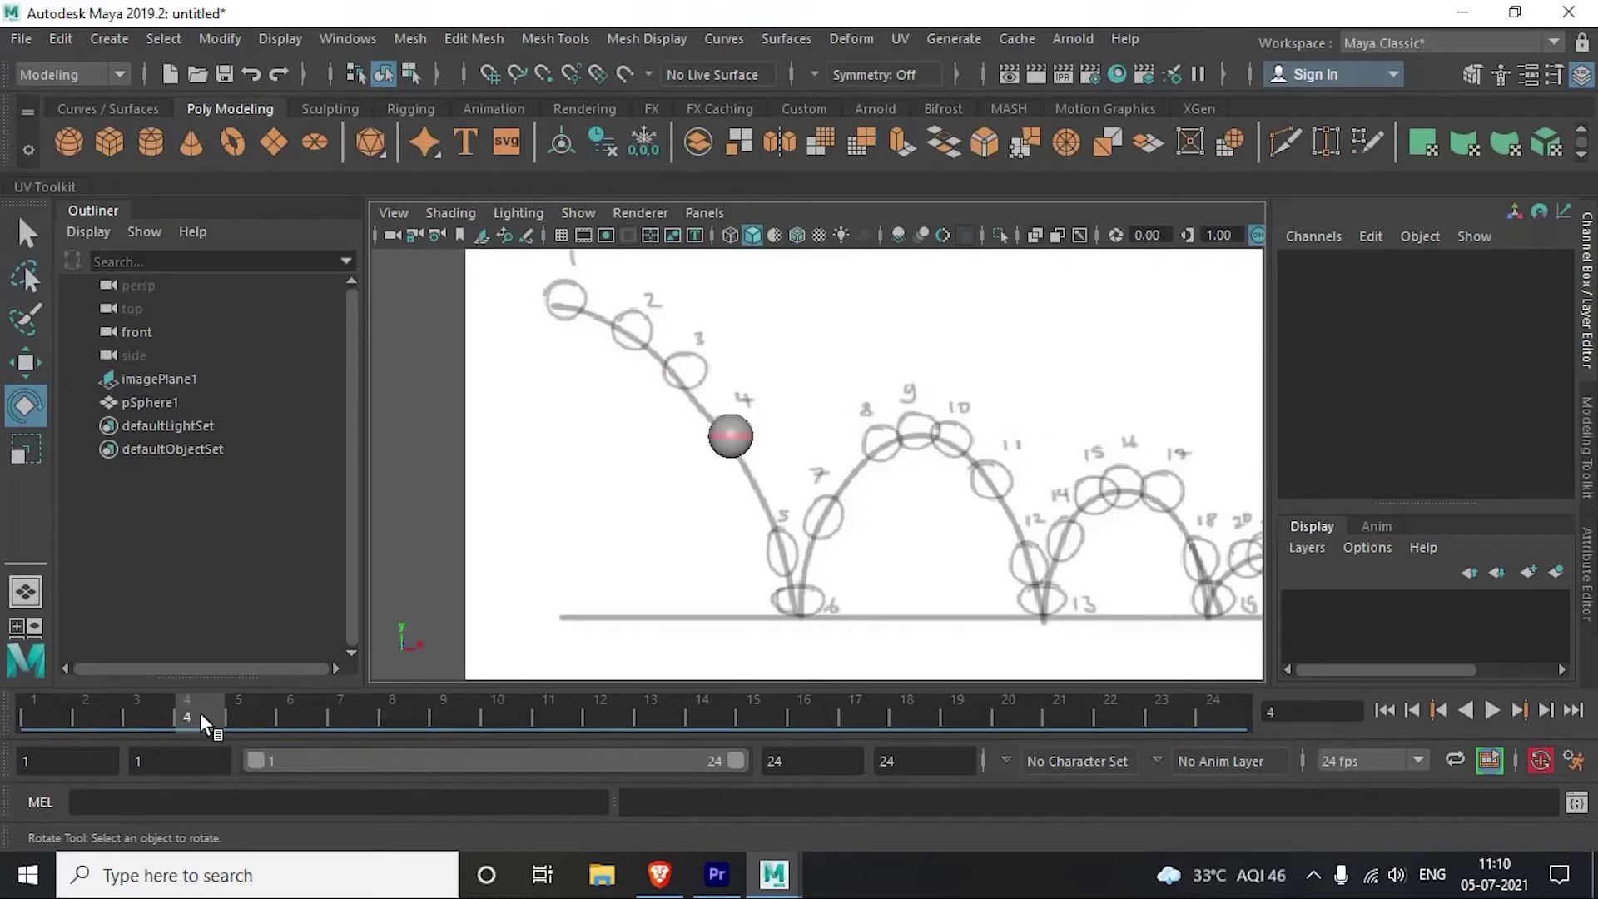
pyautogui.click(251, 707)
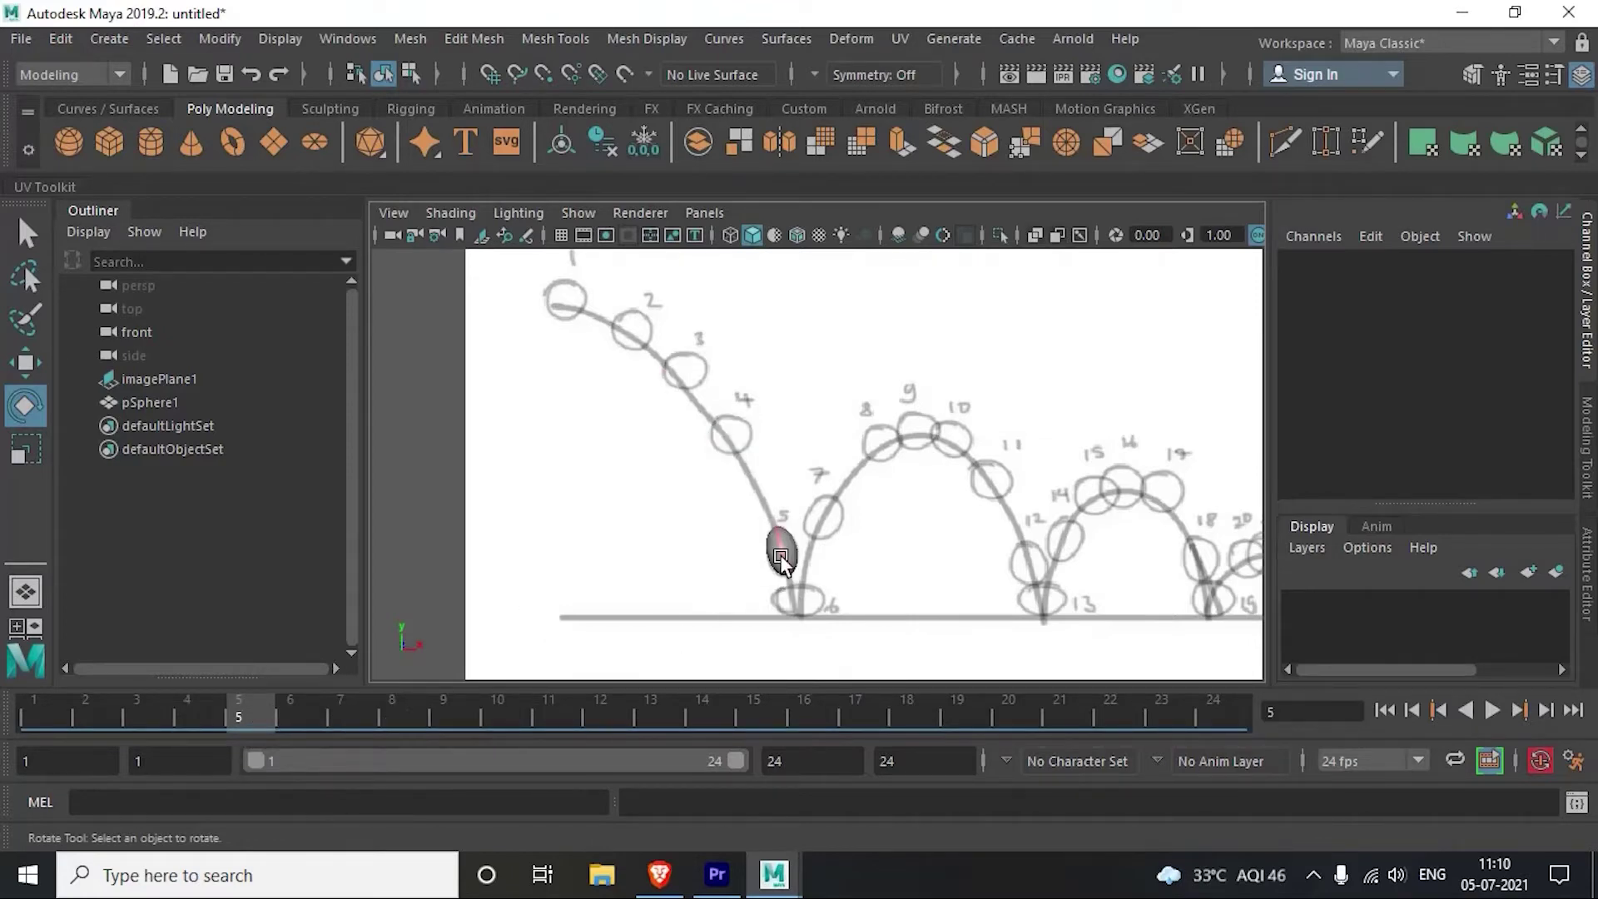
pyautogui.click(297, 708)
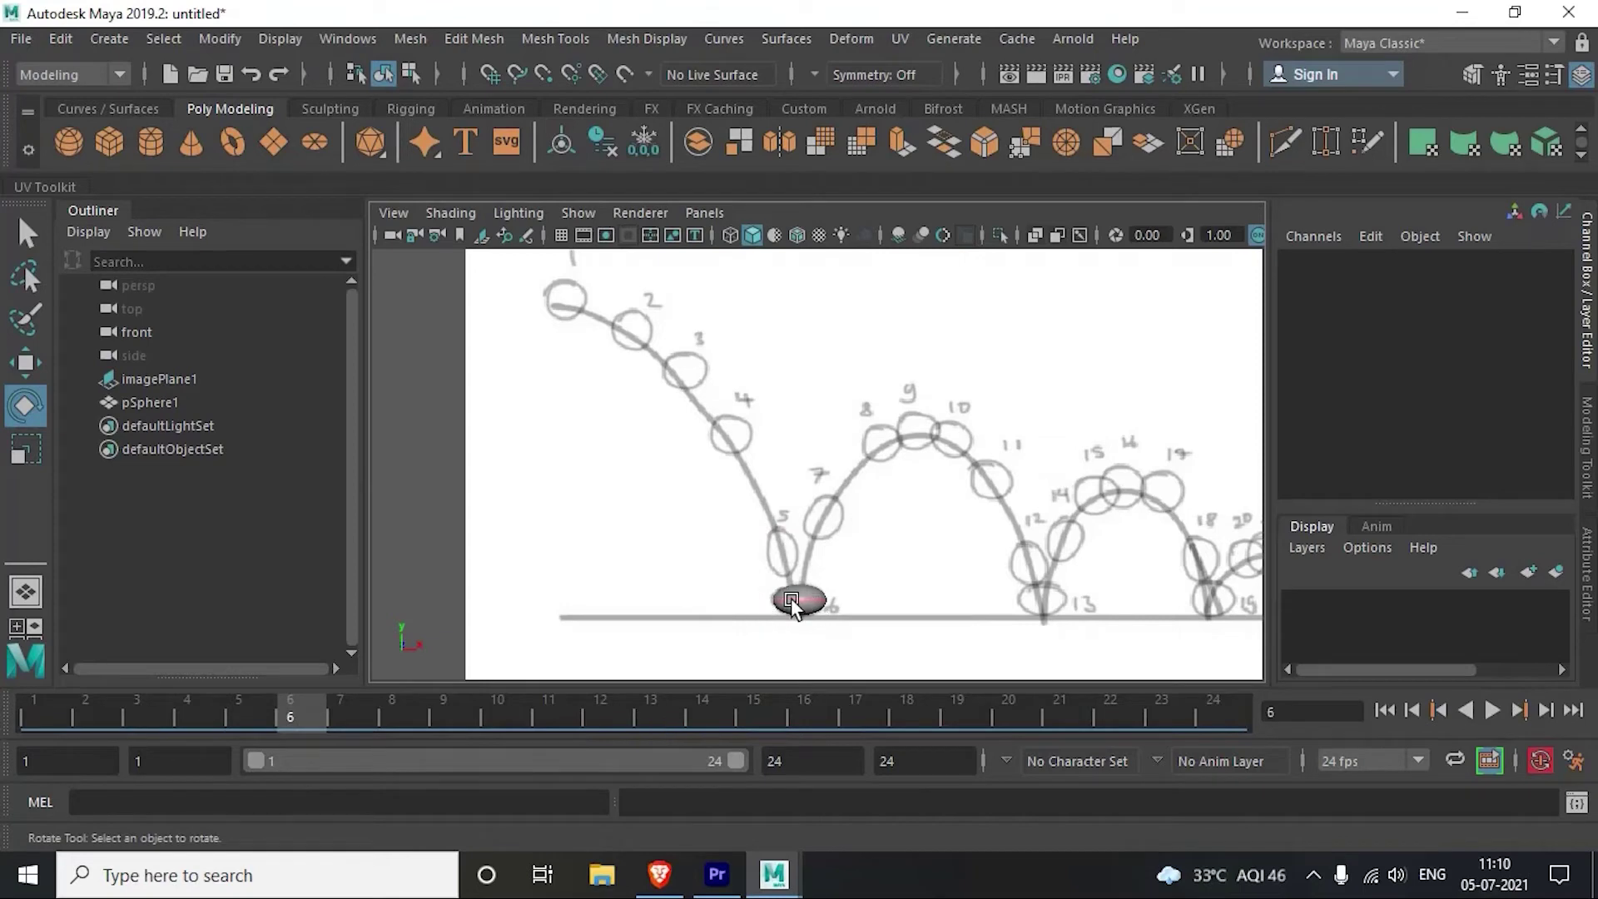
# Step: Key the ball's tilt at frame 3 (Rotate Z -27.439), then tilt it at frame 4
pyautogui.moveTo(287, 718); pyautogui.dragTo(226, 722)
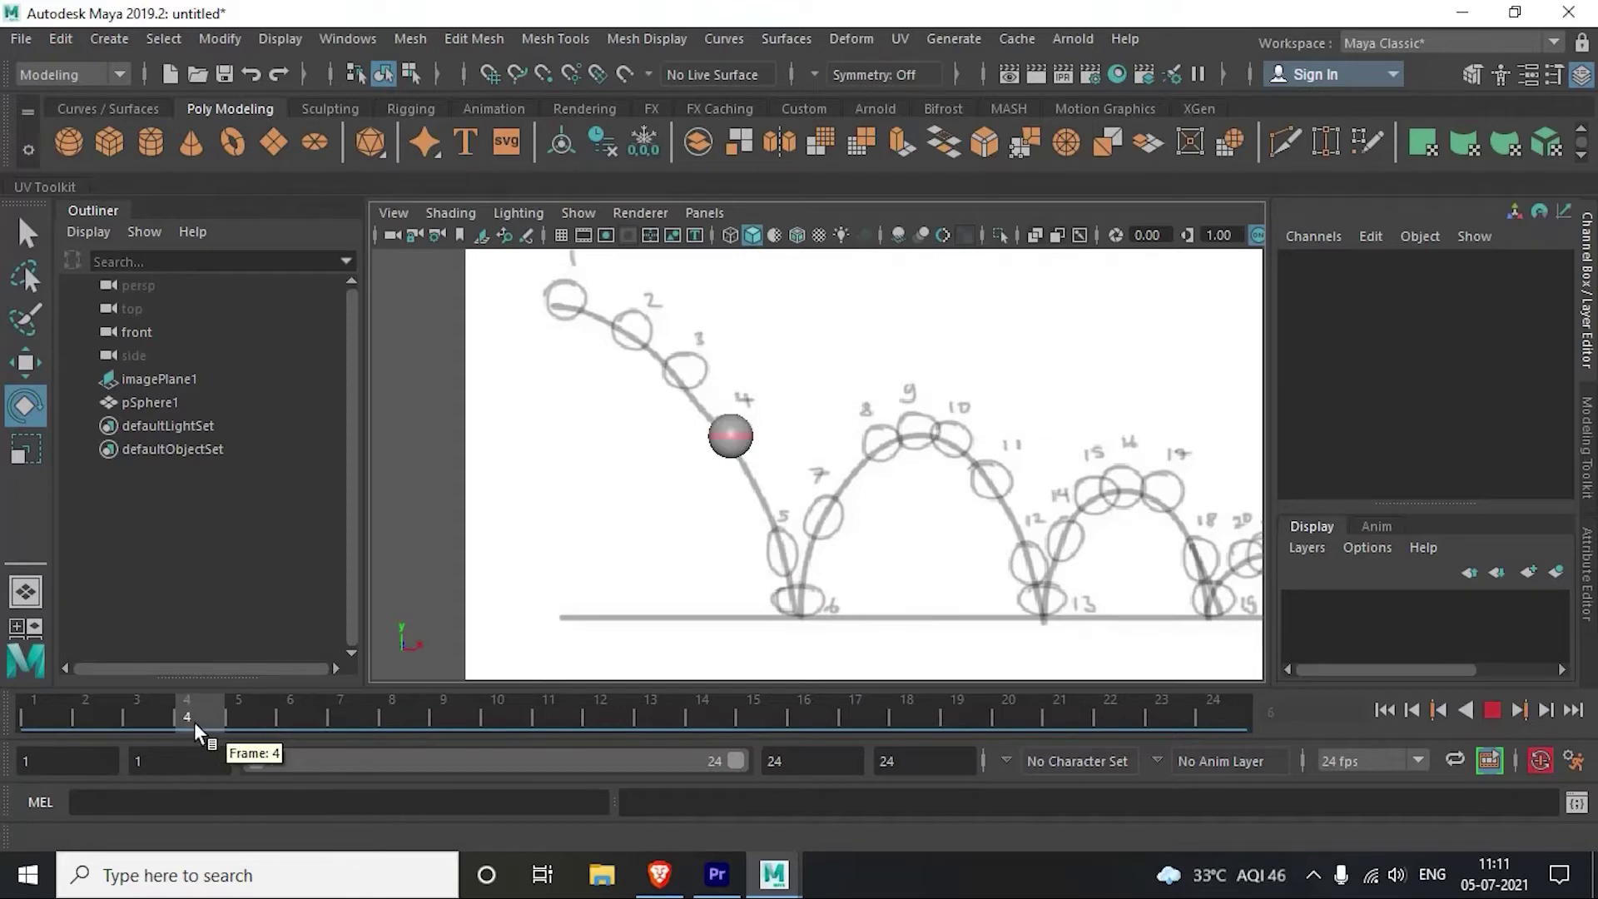
pyautogui.moveTo(193, 721); pyautogui.dragTo(58, 727)
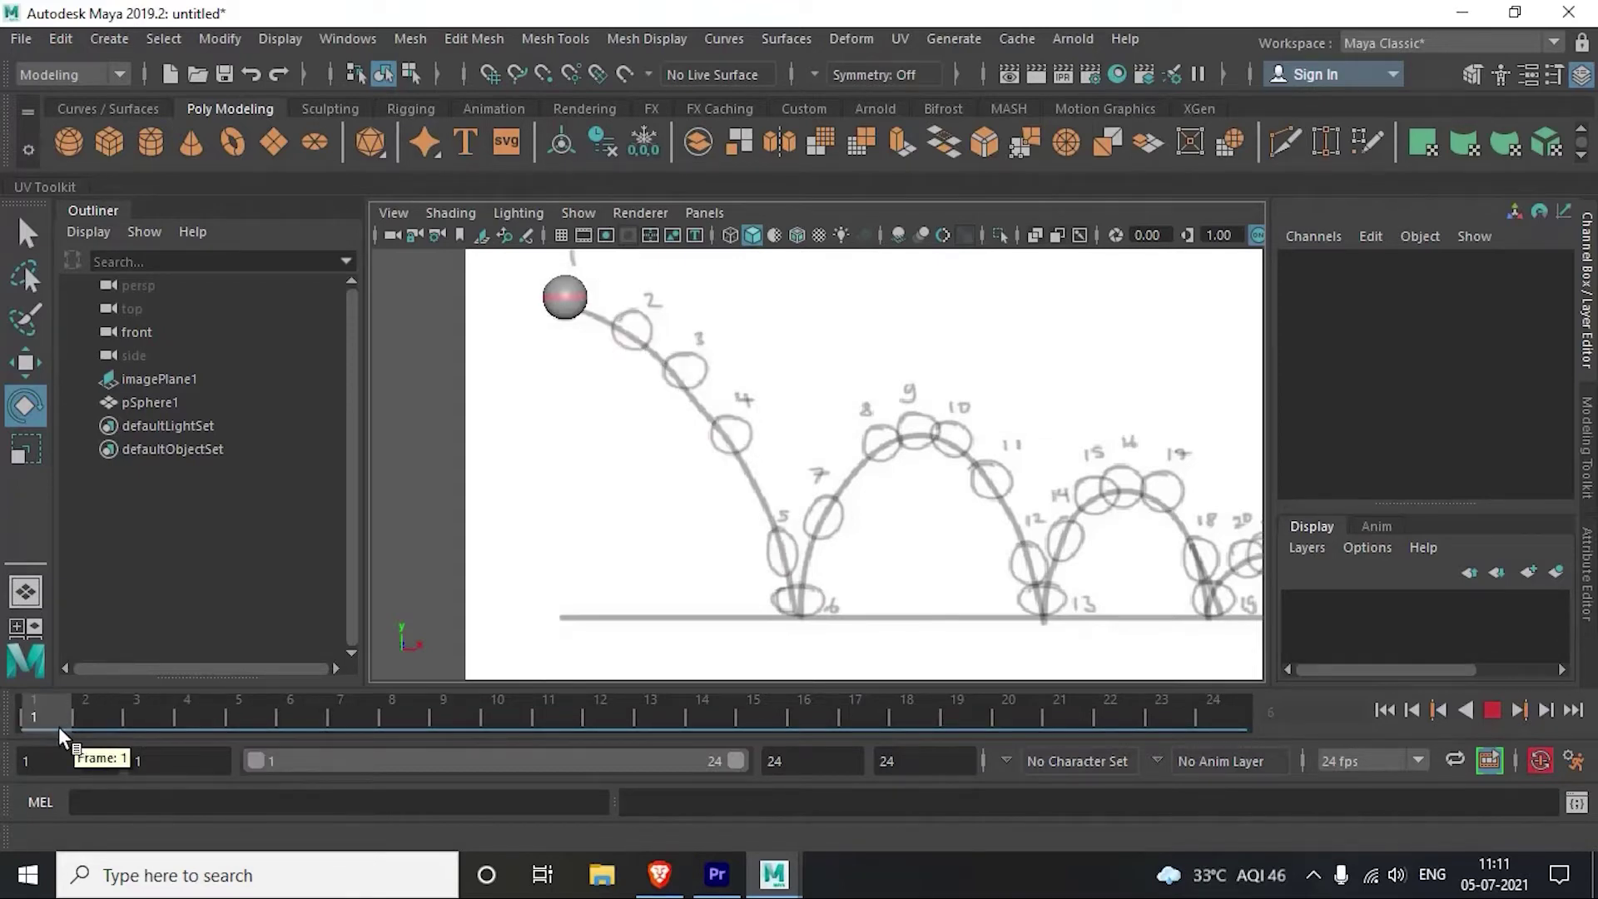
pyautogui.moveTo(865, 469); pyautogui.dragTo(844, 527)
pyautogui.press('s')
pyautogui.moveTo(155, 721); pyautogui.dragTo(205, 710)
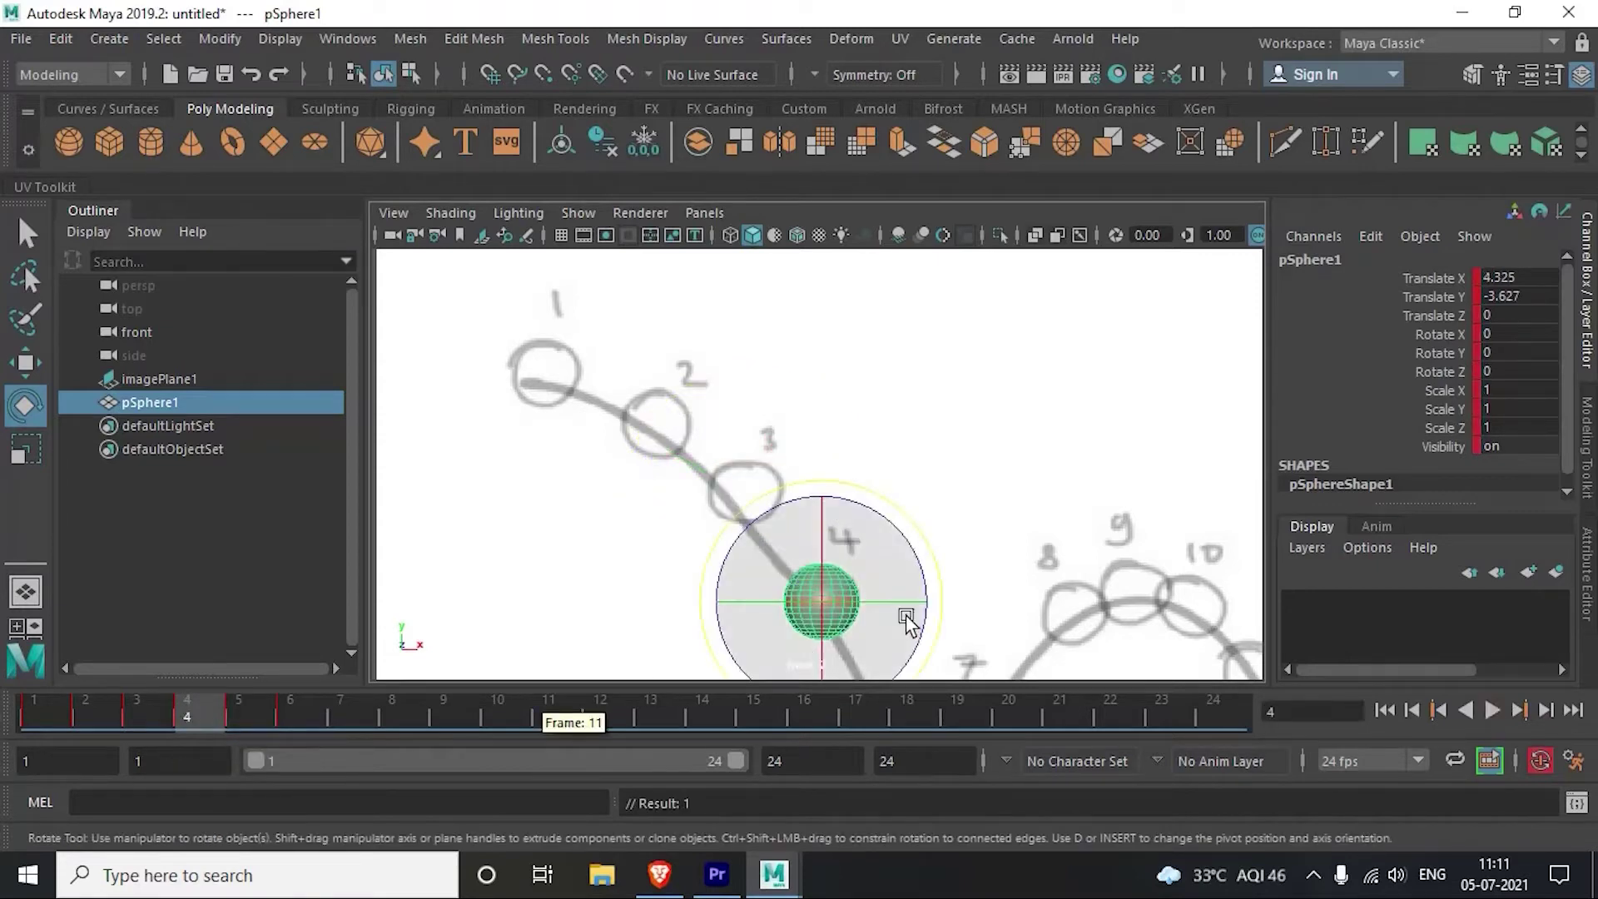
pyautogui.moveTo(920, 588); pyautogui.dragTo(942, 613)
# Step: Refine the ball's frame-4 tilt, undo an accidental move, and return to frame 1
pyautogui.moveTo(899, 706); pyautogui.dragTo(909, 694)
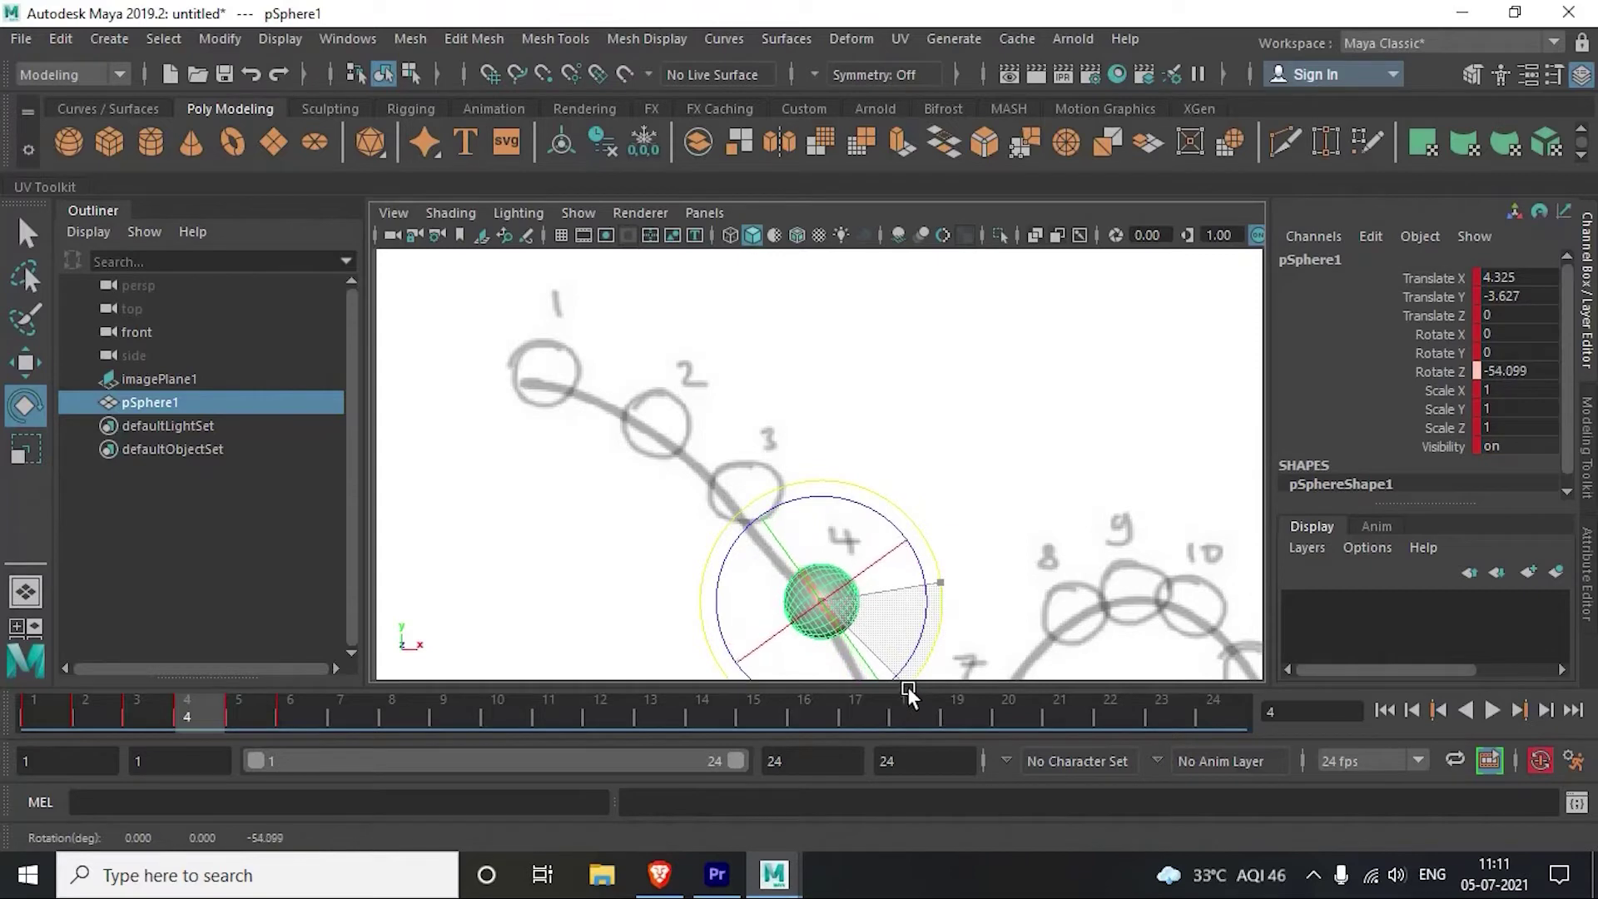
pyautogui.keyDown('alt'); pyautogui.moveTo(823, 606); pyautogui.dragTo(839, 541, button='middle'); pyautogui.keyUp('alt')
pyautogui.press('w')
pyautogui.moveTo(838, 541); pyautogui.dragTo(842, 545)
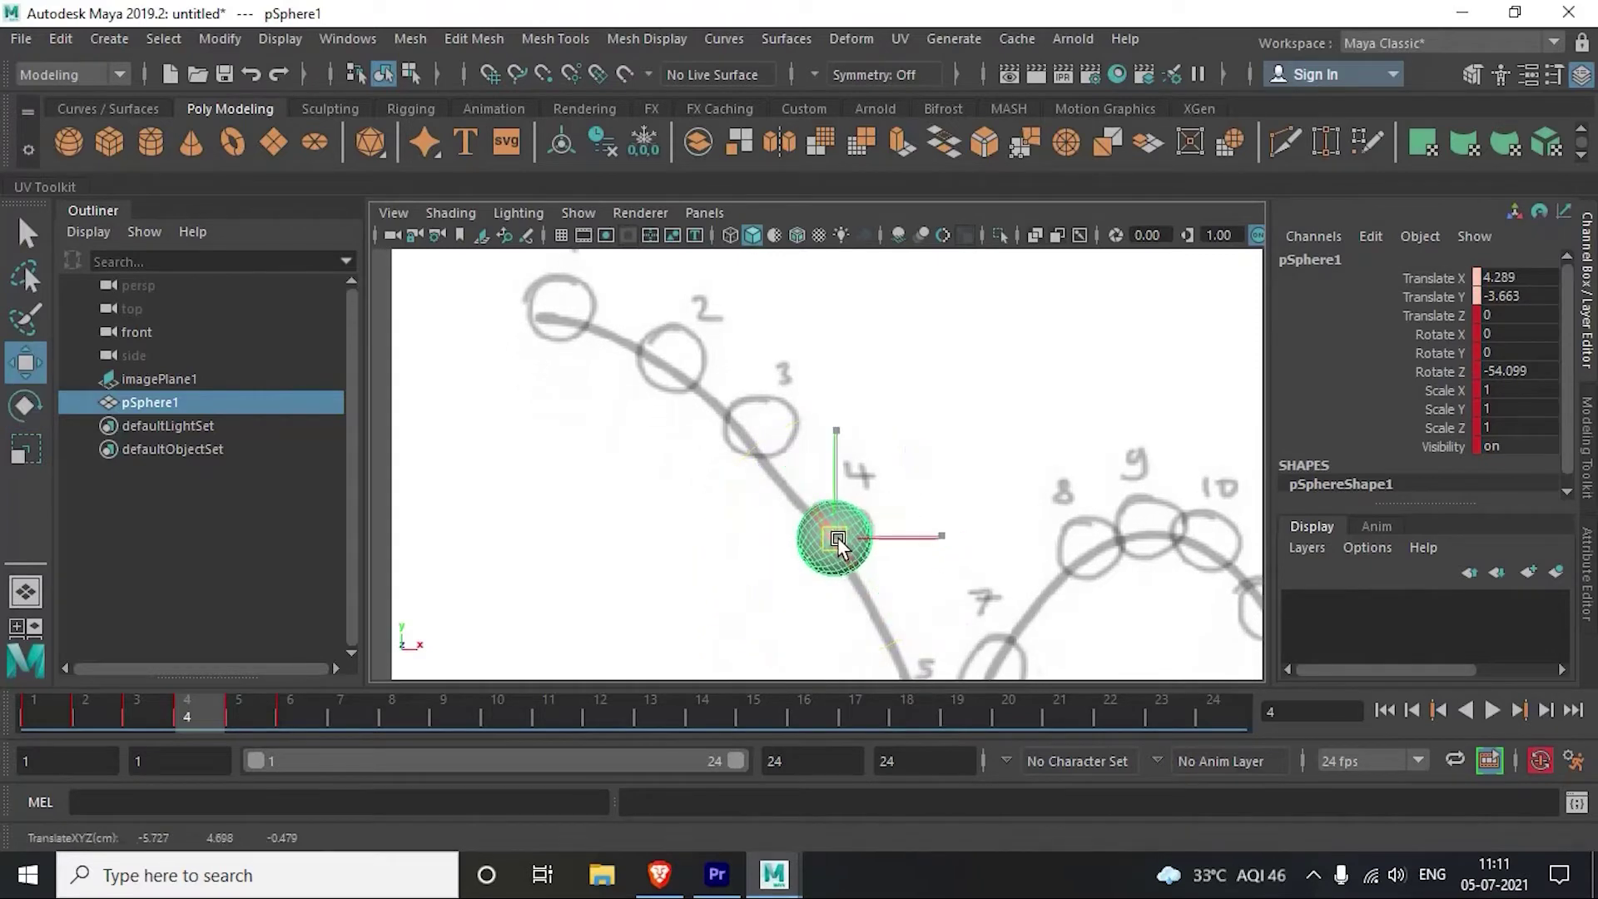
pyautogui.hotkey('ctrl', 'z')
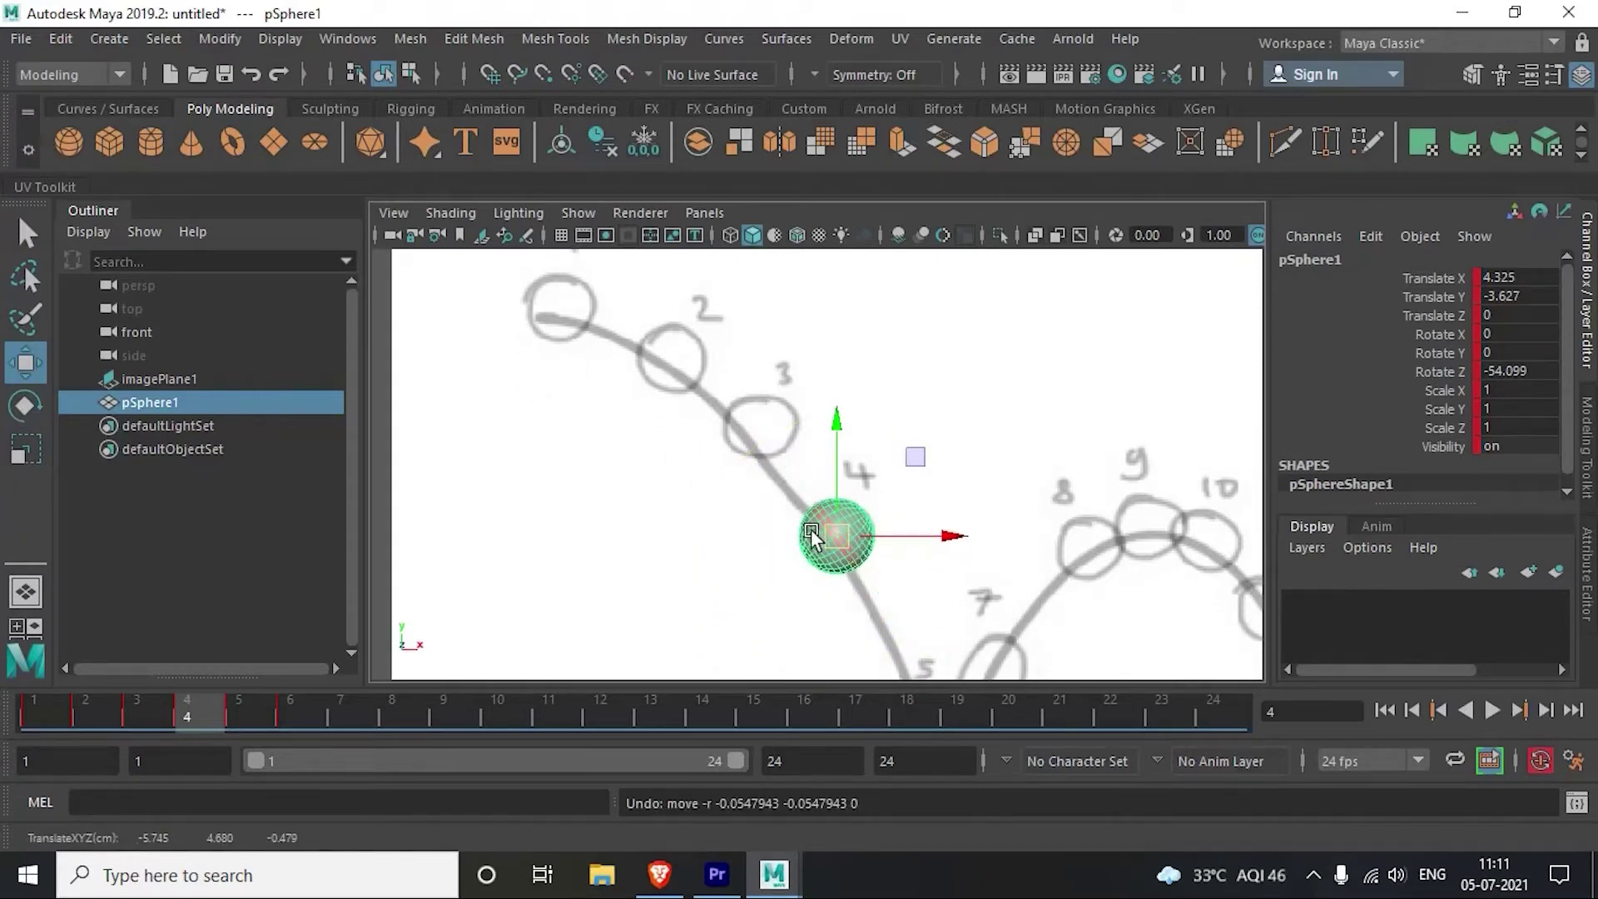
pyautogui.moveTo(198, 699)
pyautogui.mouseDown()
pyautogui.moveTo(49, 703)
pyautogui.moveTo(283, 718)
pyautogui.mouseUp()
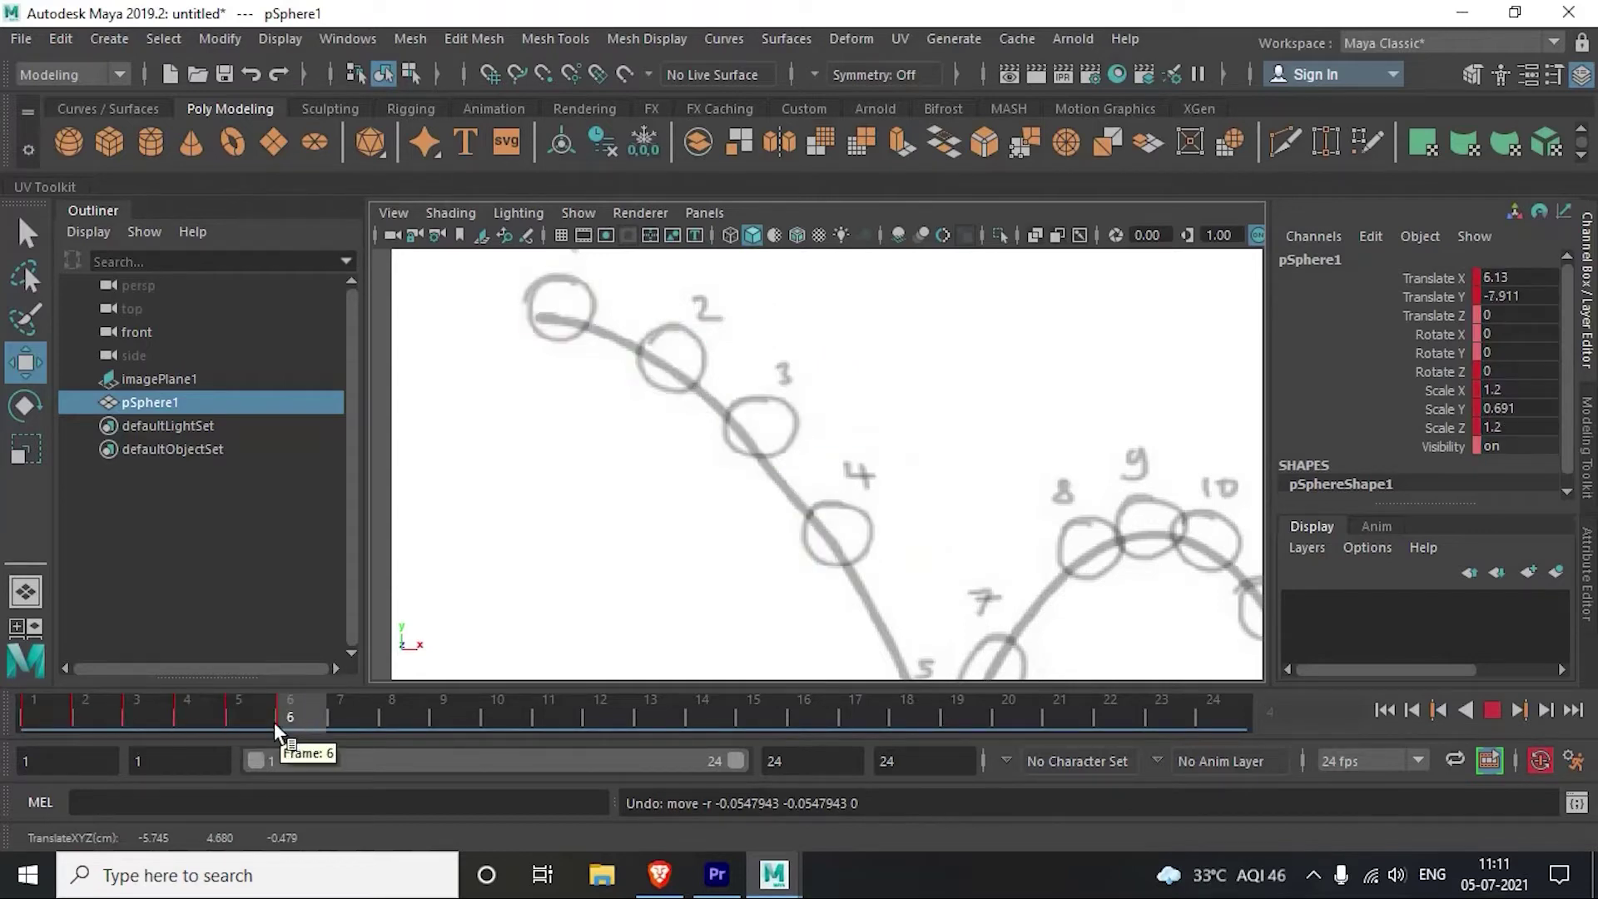
# Step: Play the first-bounce animation twice, stopping back at frame 1
pyautogui.scroll(-3, 818, 476)
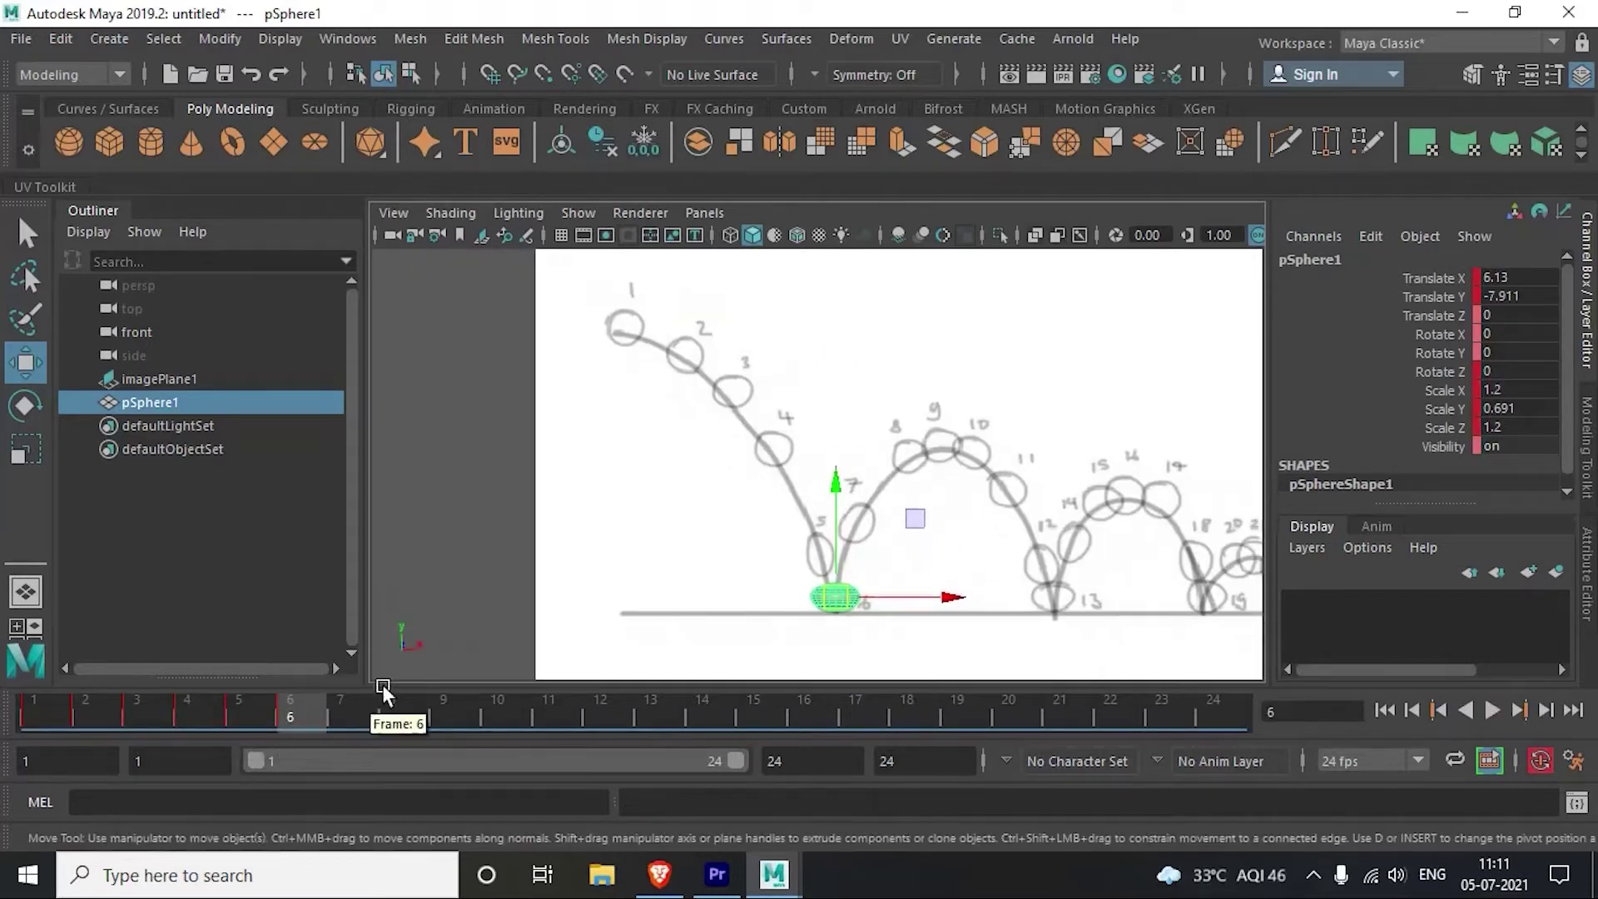
pyautogui.click(240, 716)
pyautogui.hotkey('alt', 'v')
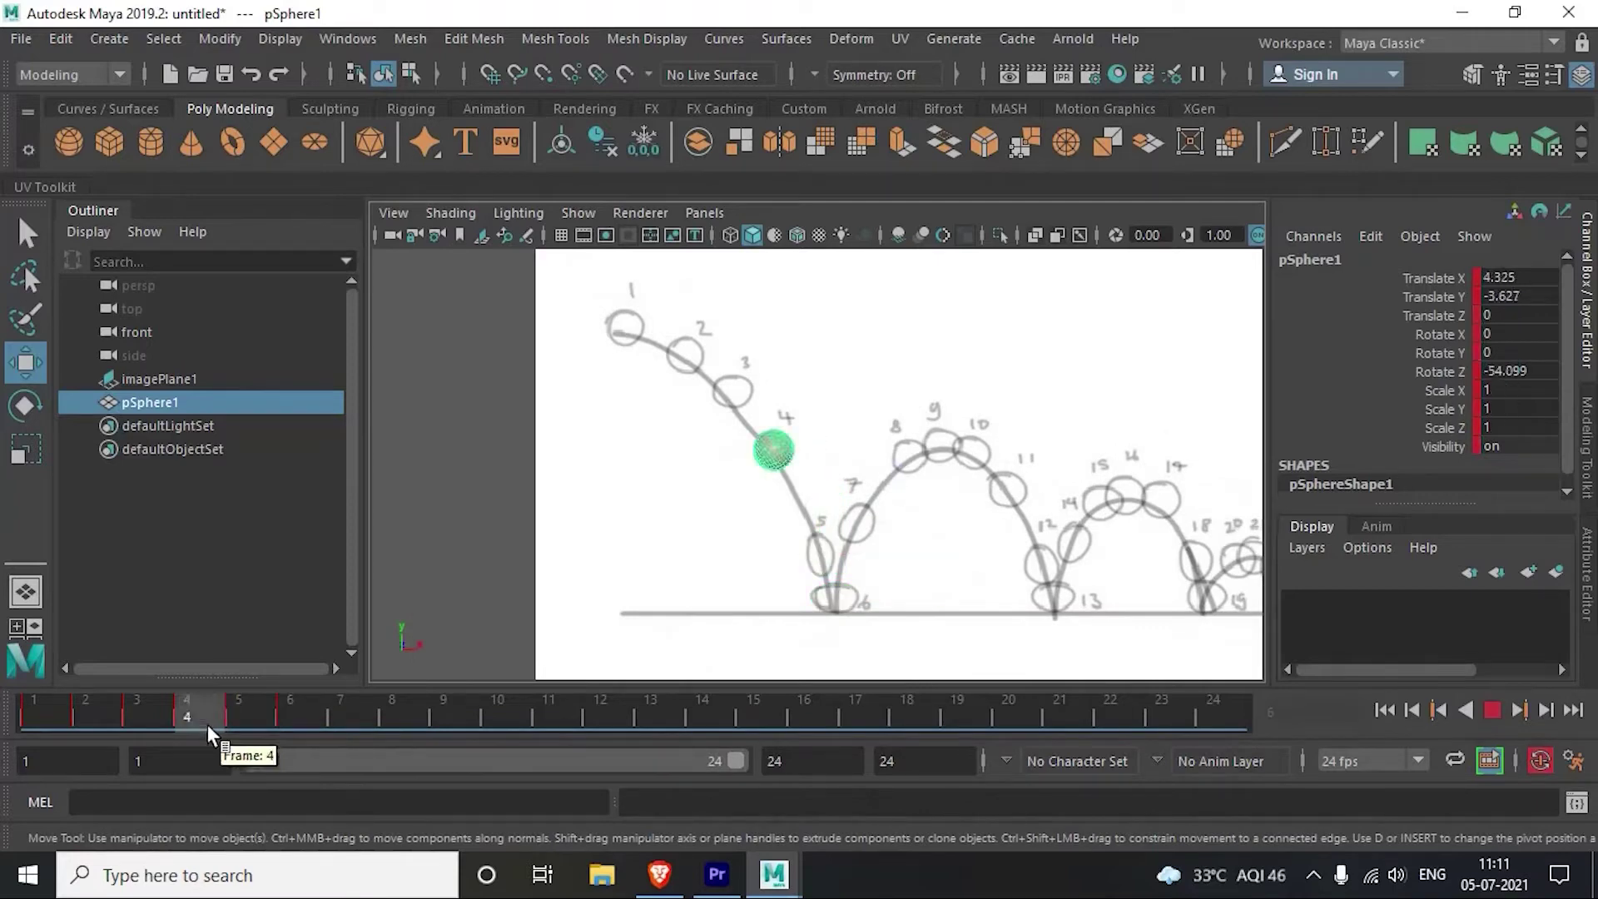
pyautogui.click(52, 716)
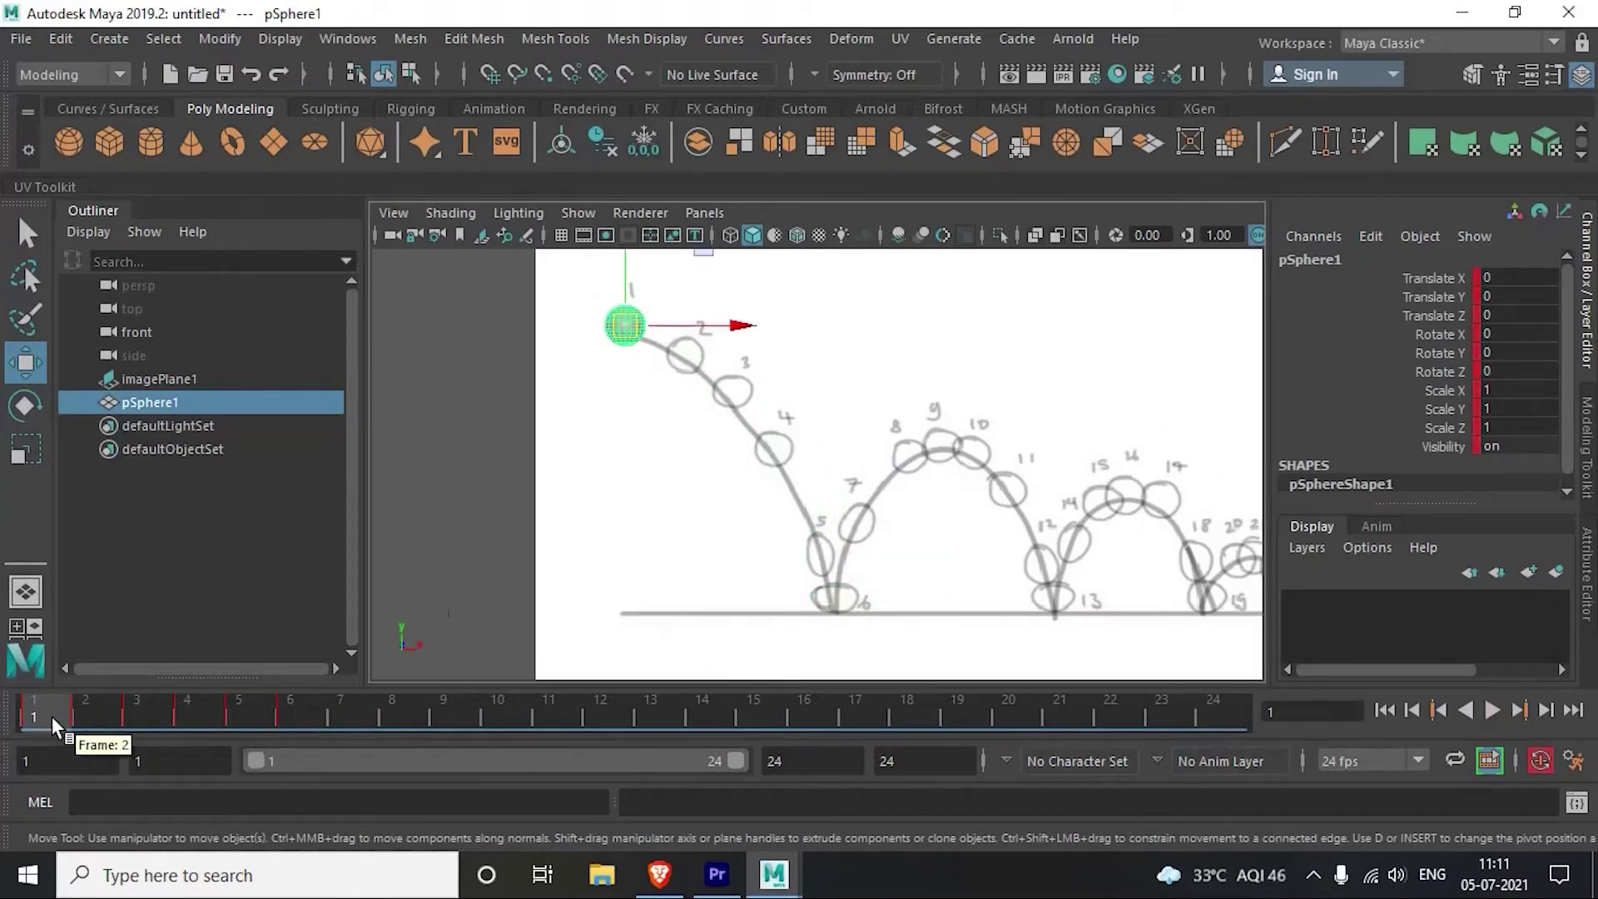
pyautogui.scroll(-2, 704, 468)
pyautogui.scroll(-2, 701, 562)
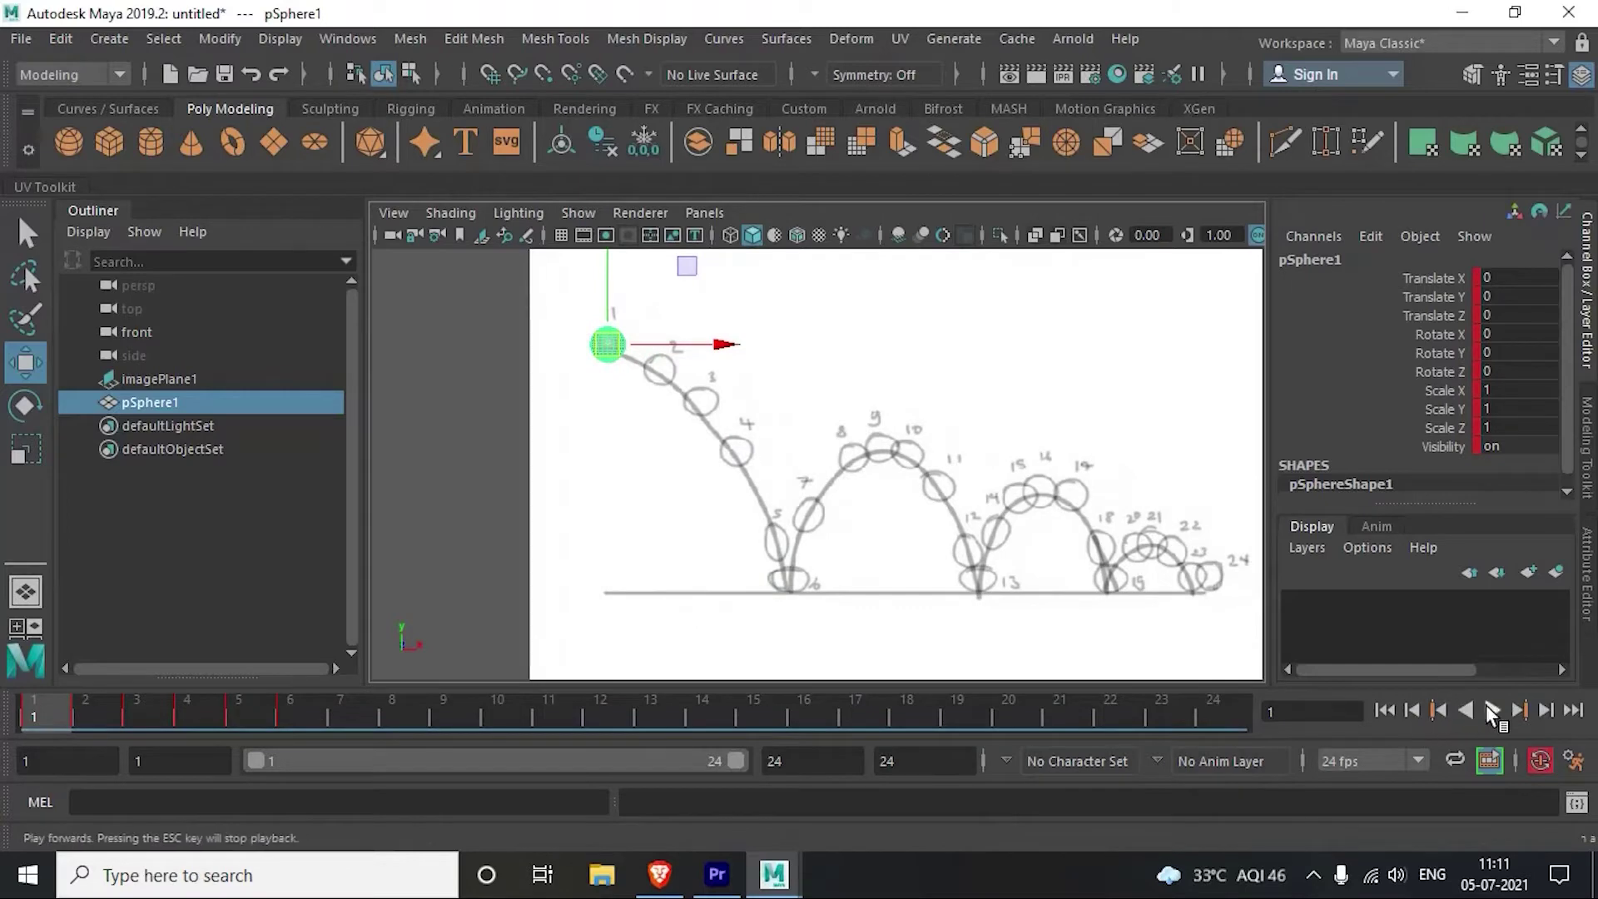
pyautogui.click(1489, 710)
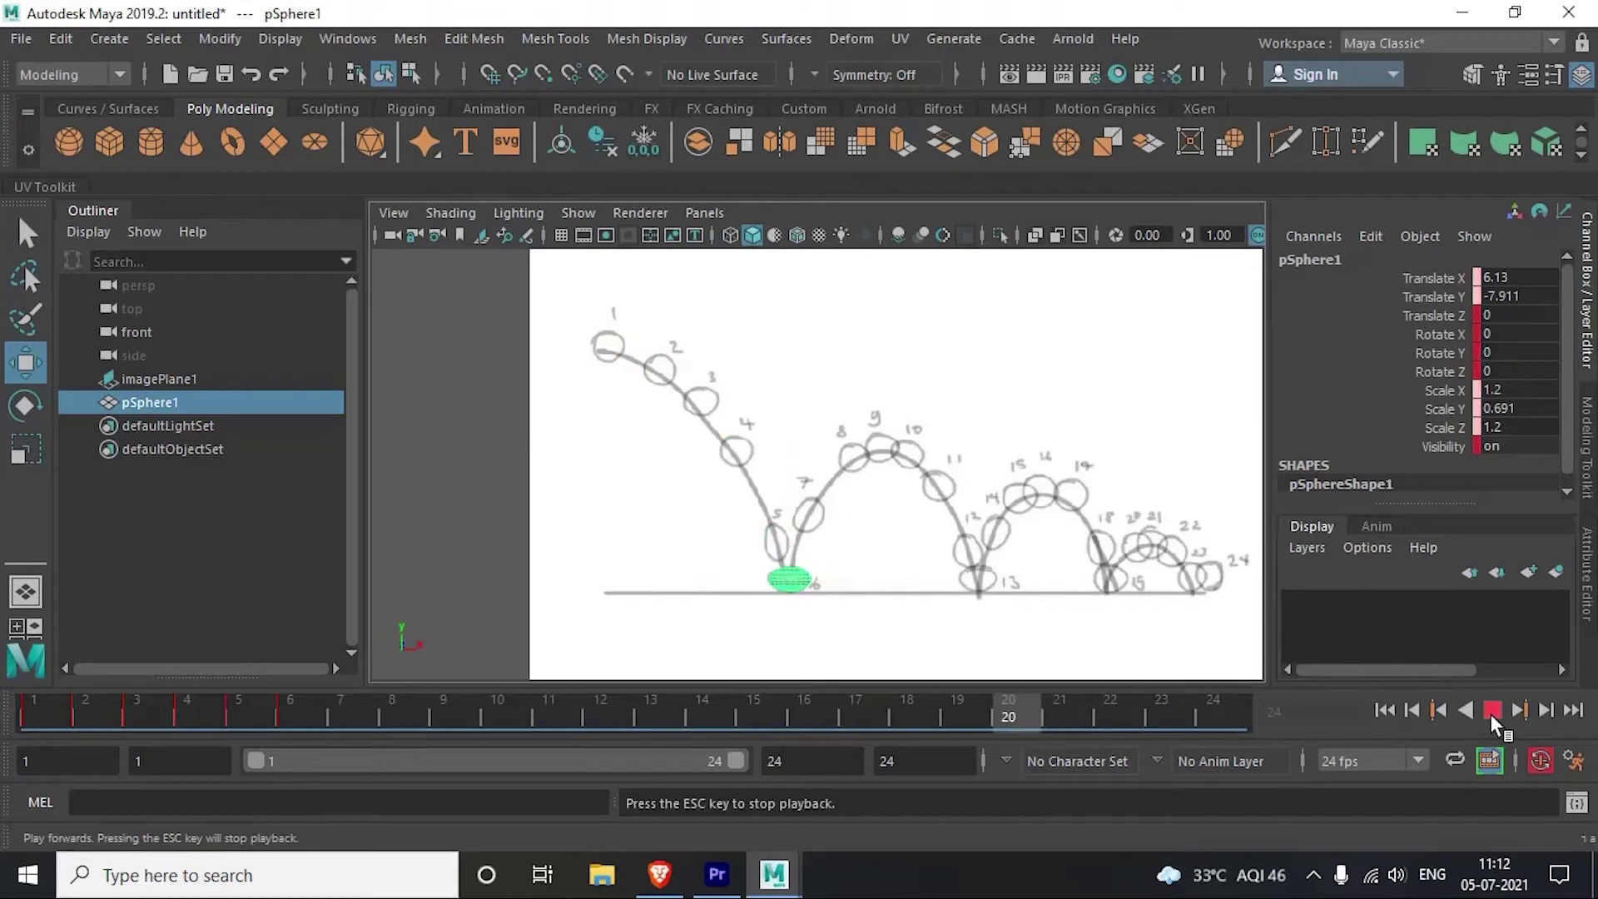
pyautogui.click(1489, 713)
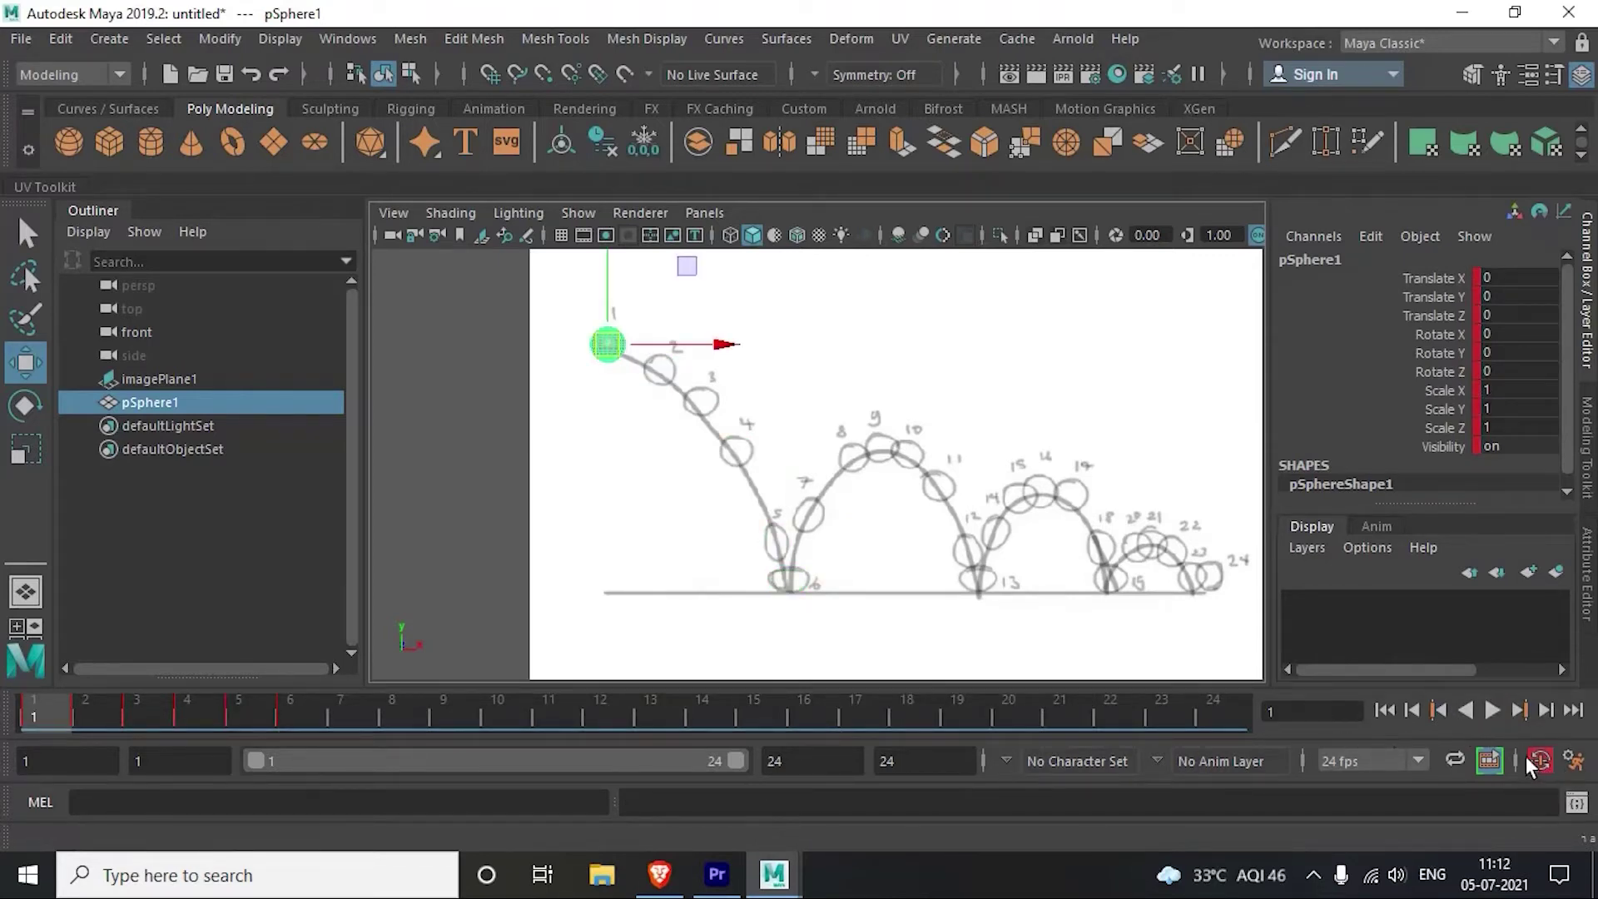
# Step: Set the Time Slider playback speed to real-time 24 fps x 1 and save the preferences
pyautogui.click(1577, 762)
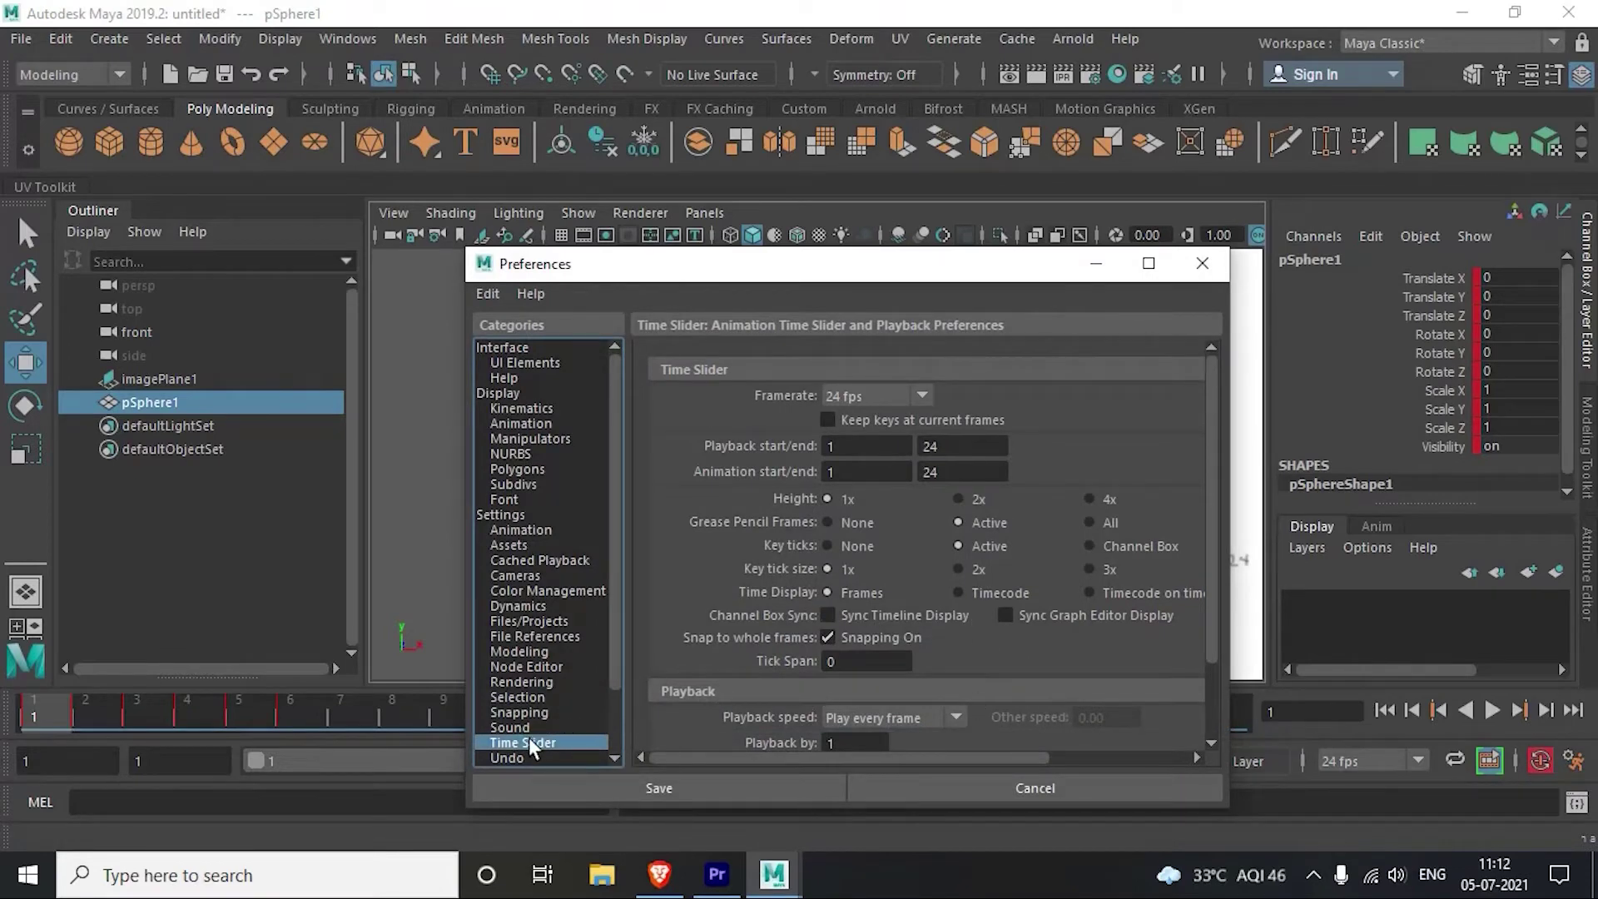
pyautogui.scroll(-2, 882, 624)
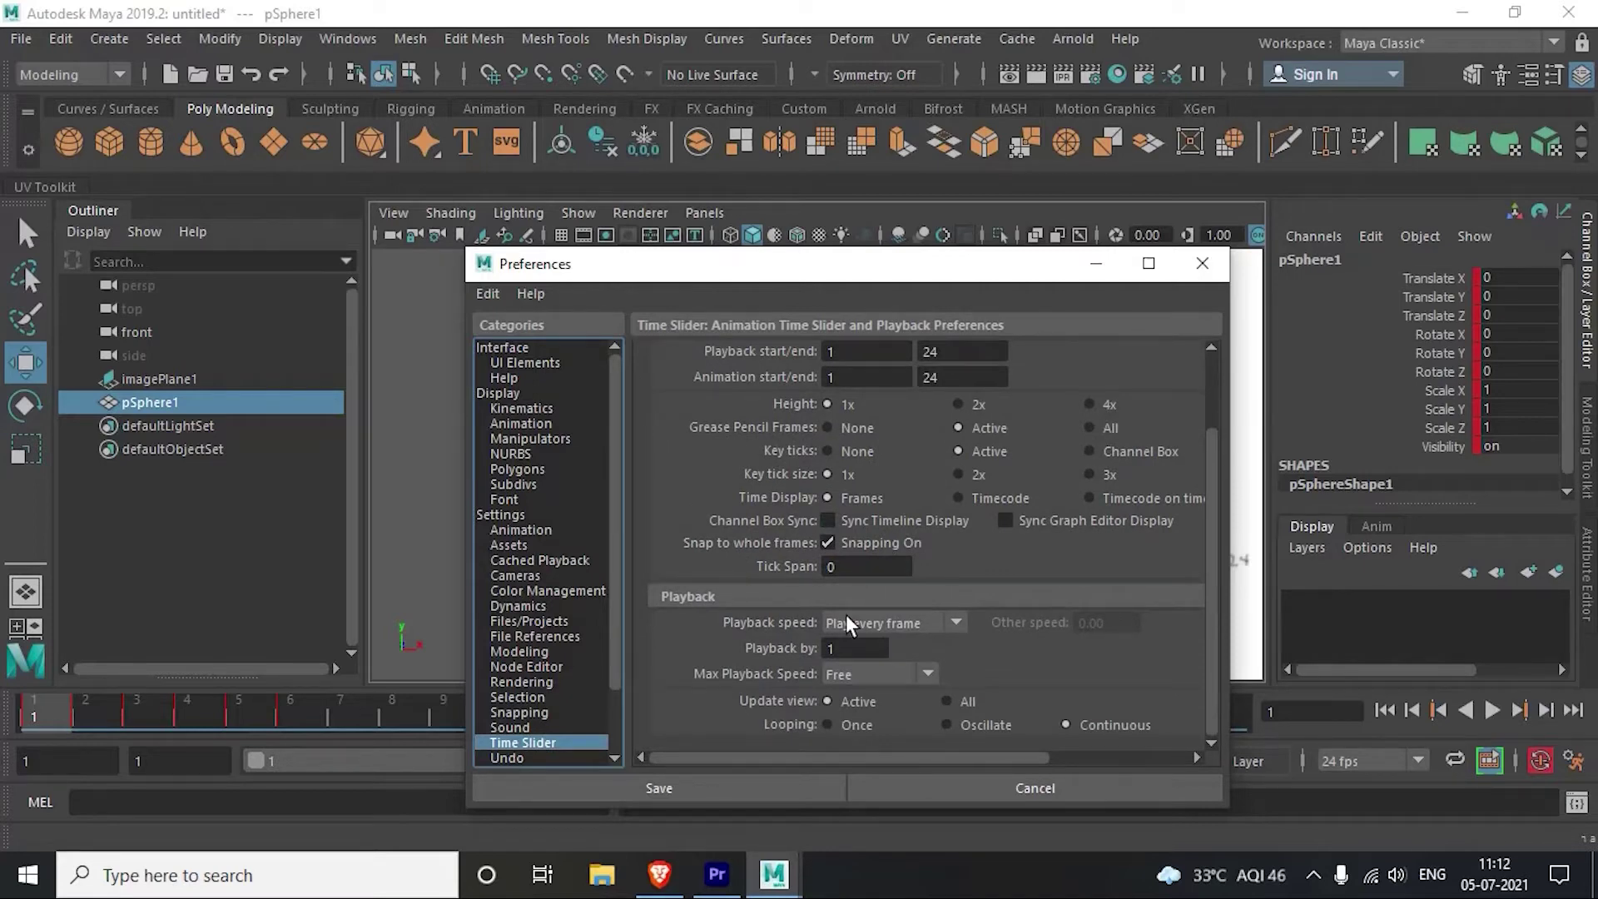
pyautogui.click(854, 625)
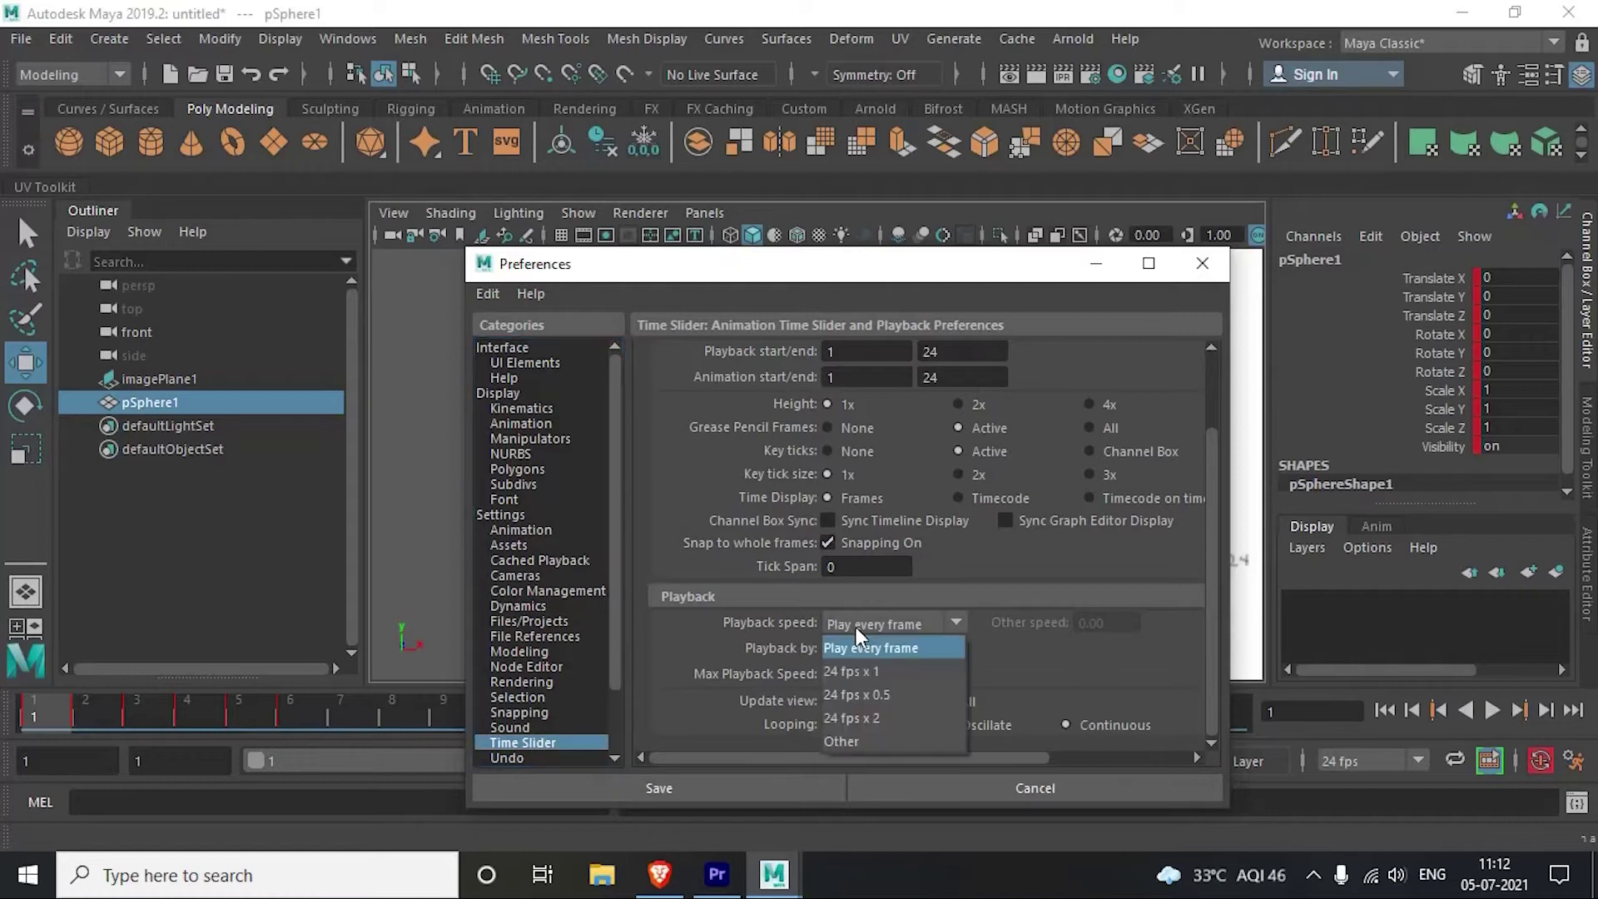
pyautogui.click(882, 671)
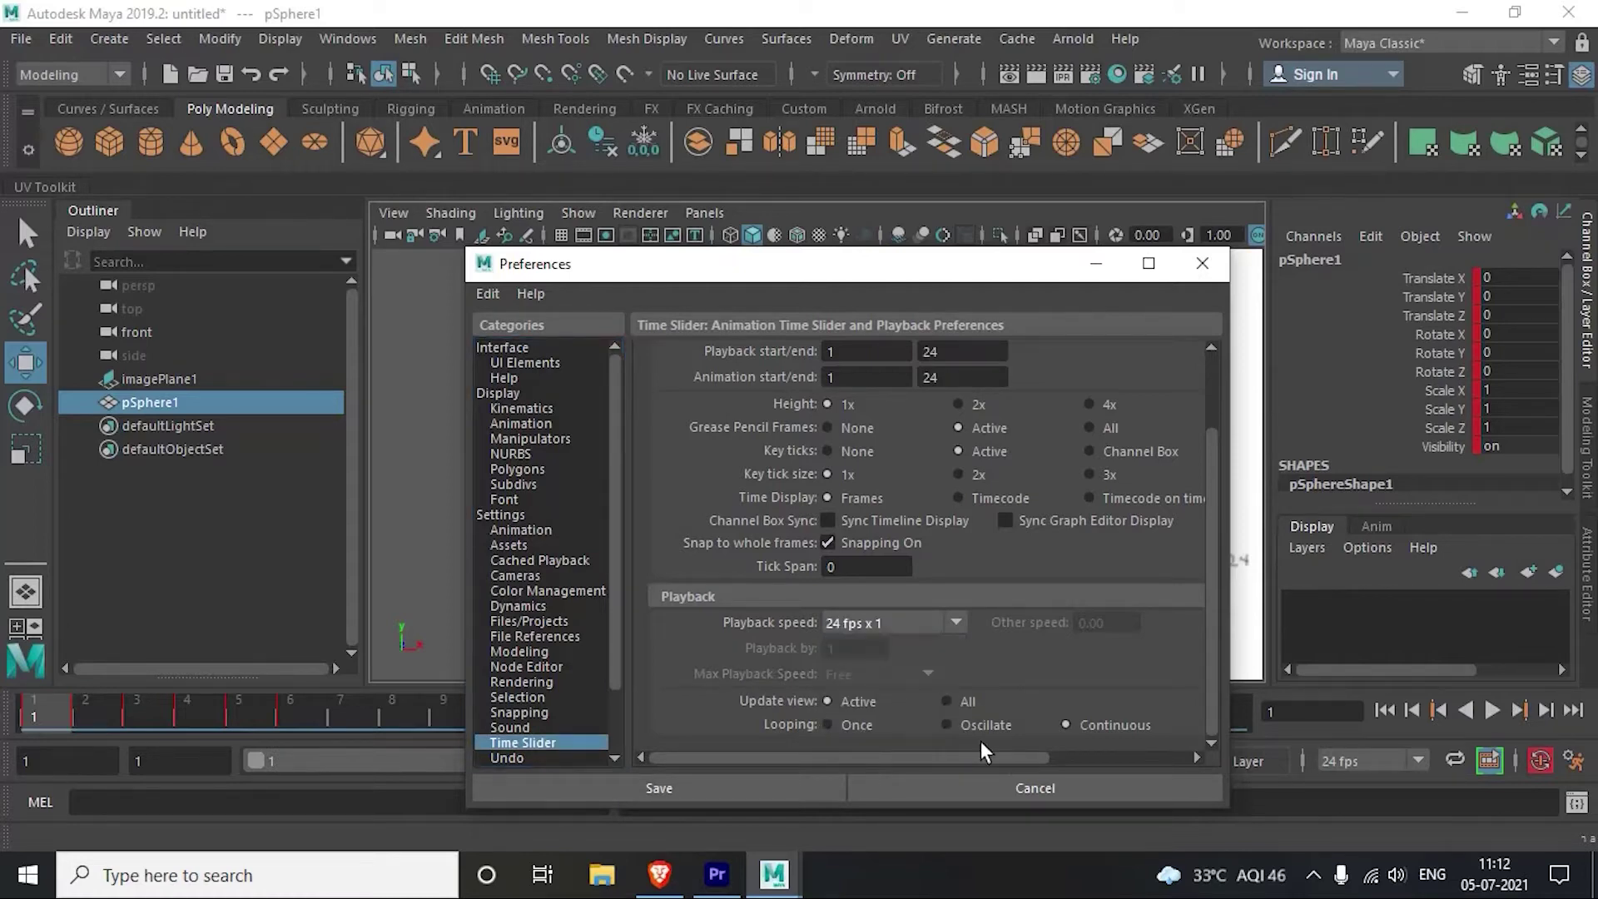
pyautogui.click(819, 785)
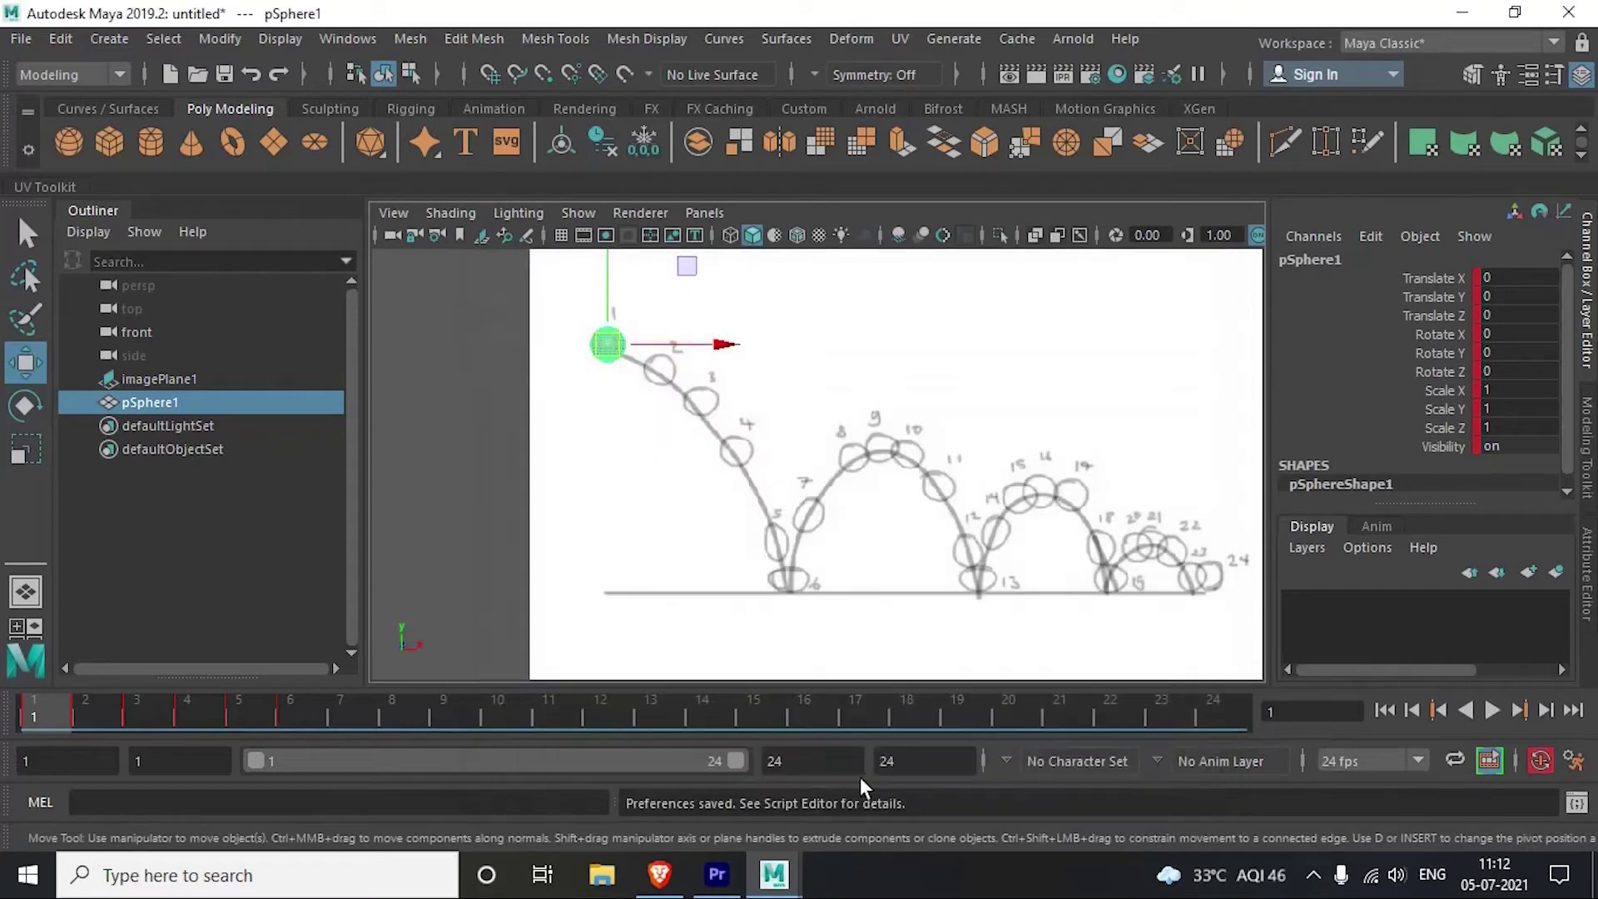
# Step: Preview the bounce at real-time speed, then check the poses at frames 2 and 3
pyautogui.click(1492, 710)
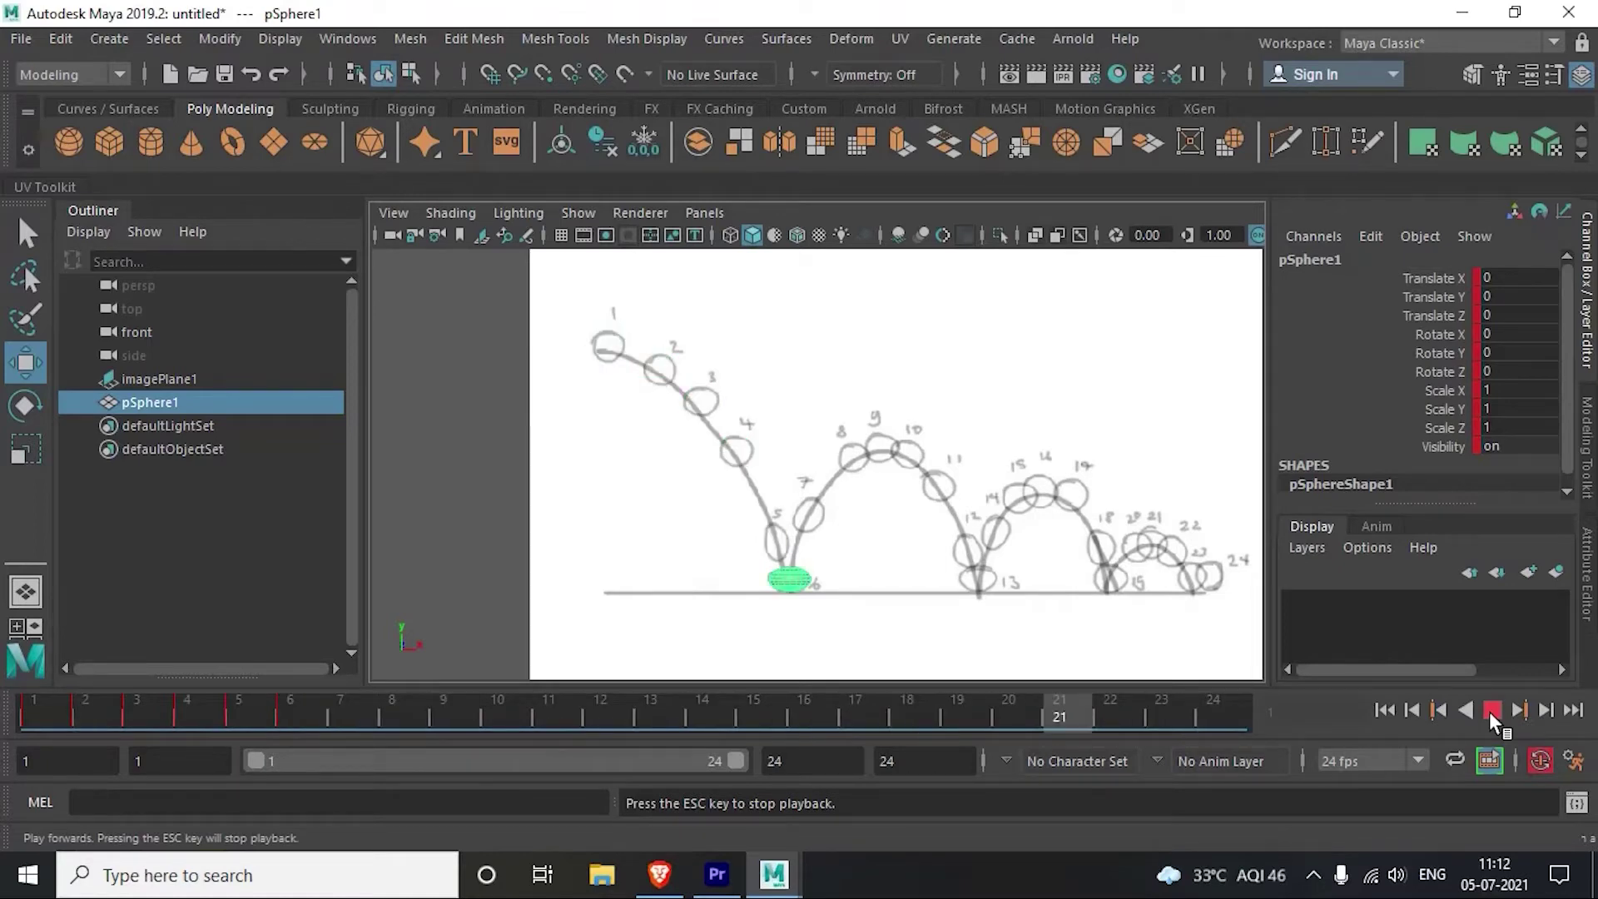
pyautogui.click(1490, 711)
pyautogui.click(17, 703)
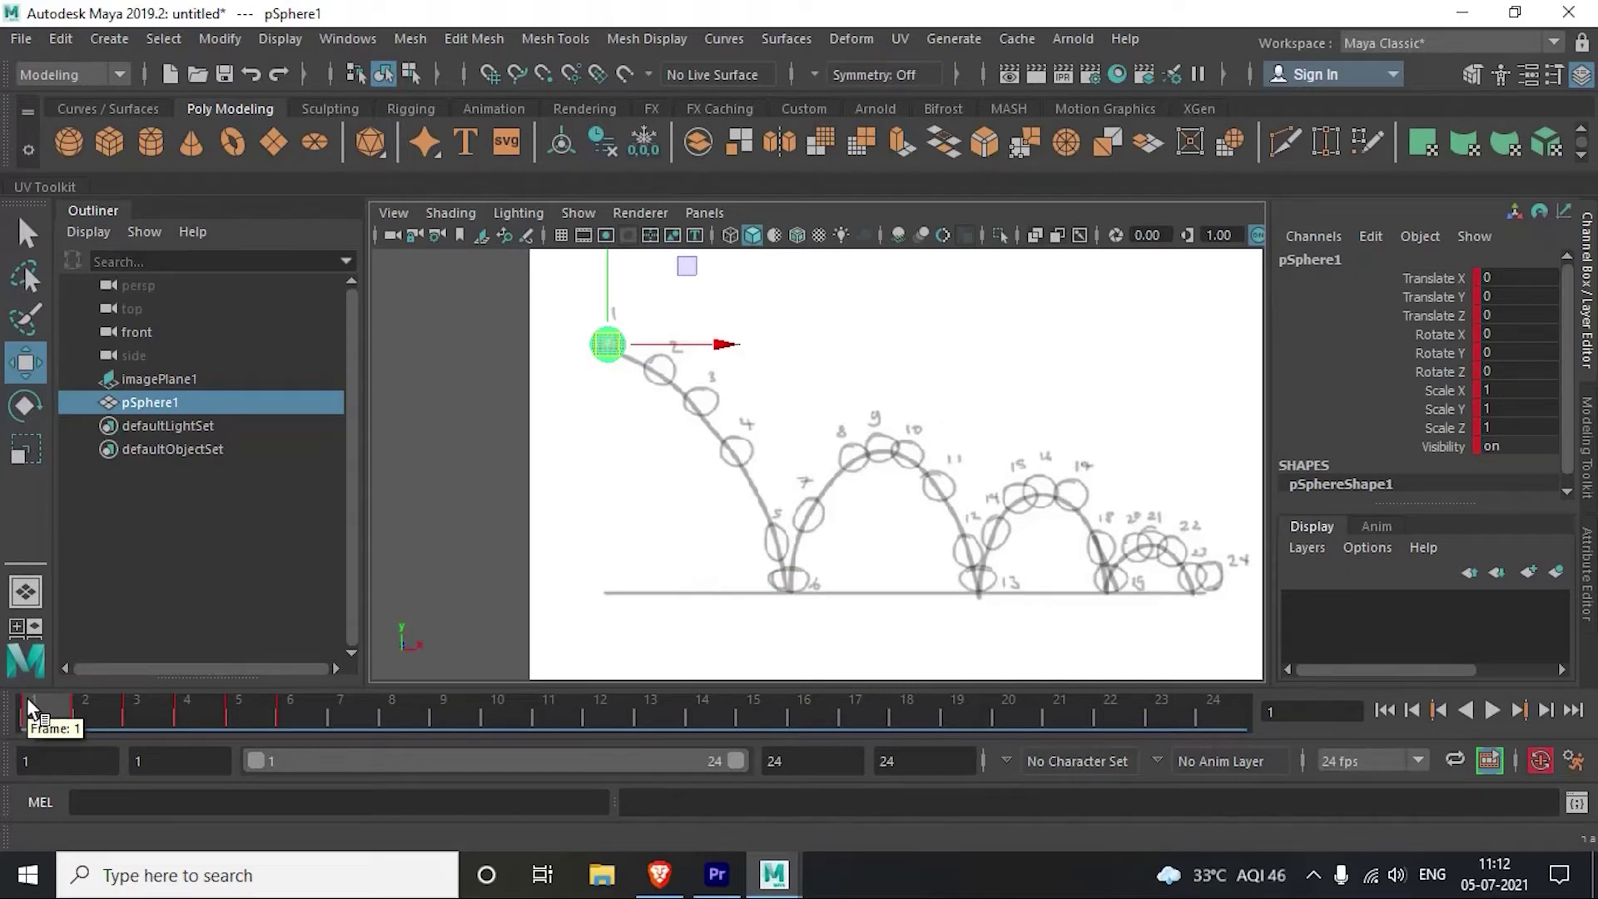
pyautogui.moveTo(23, 706); pyautogui.dragTo(76, 709)
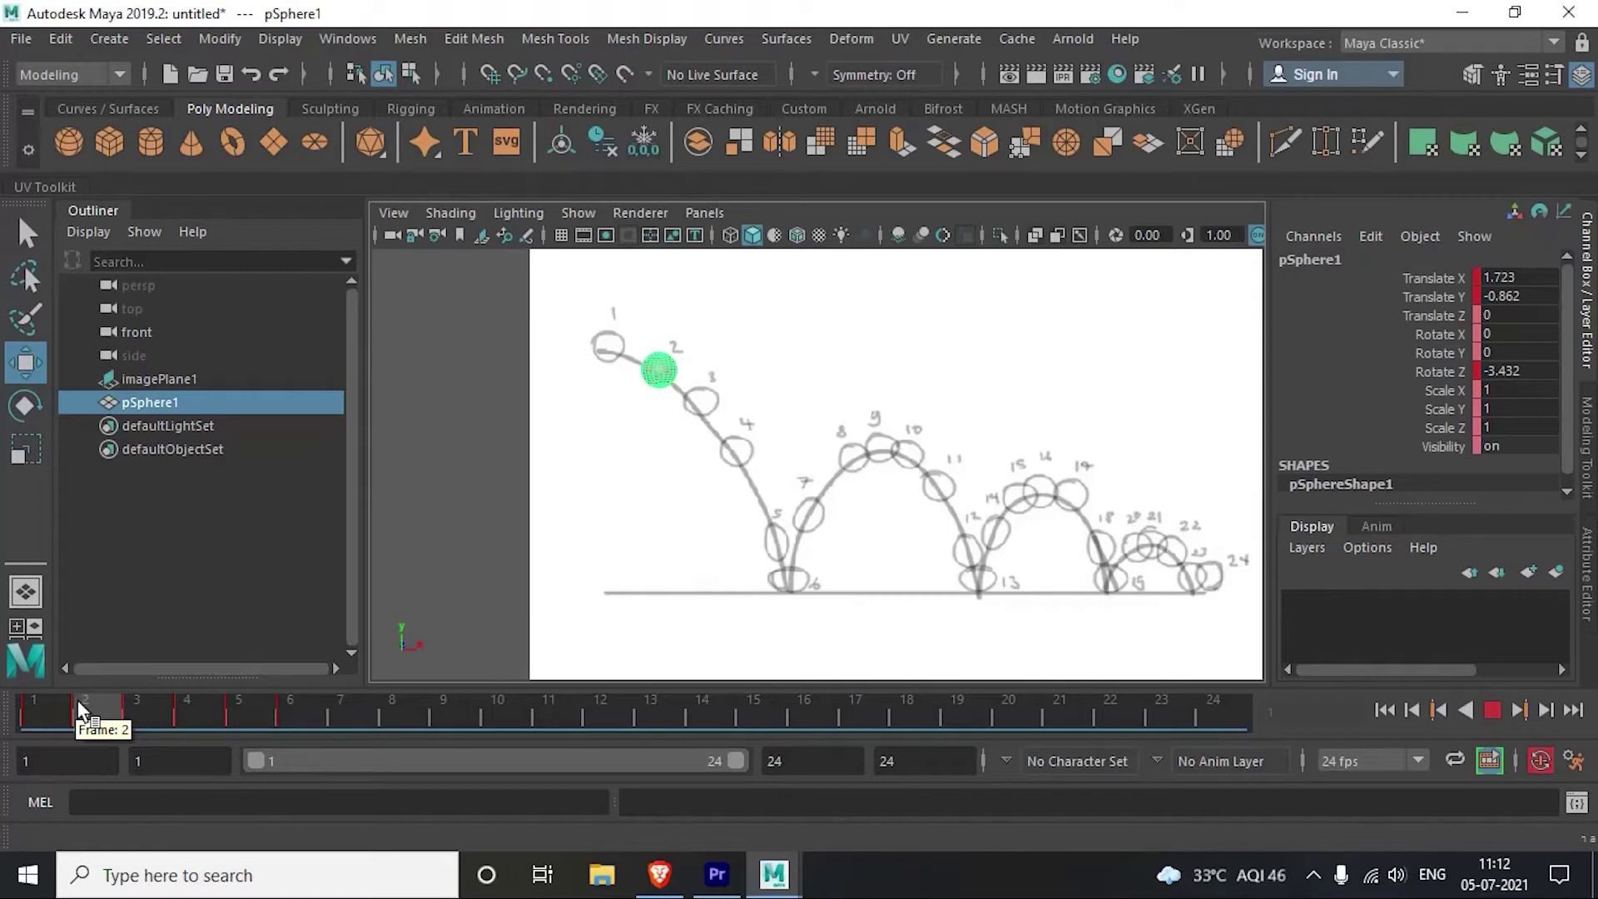
pyautogui.moveTo(117, 713); pyautogui.dragTo(134, 714)
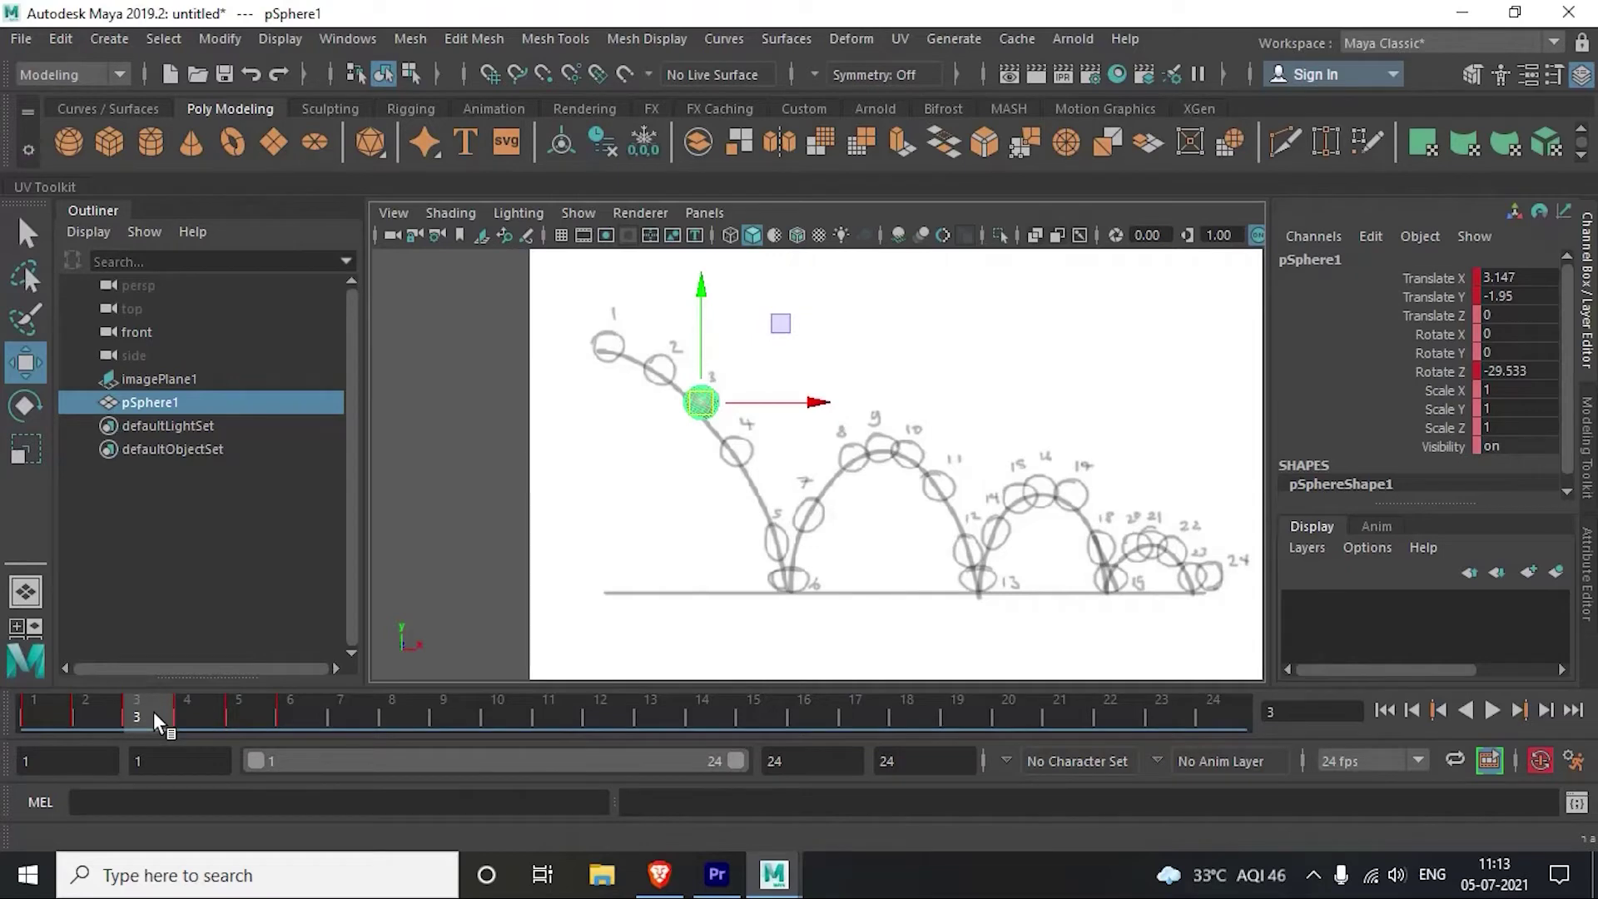
pyautogui.rightClick(155, 715)
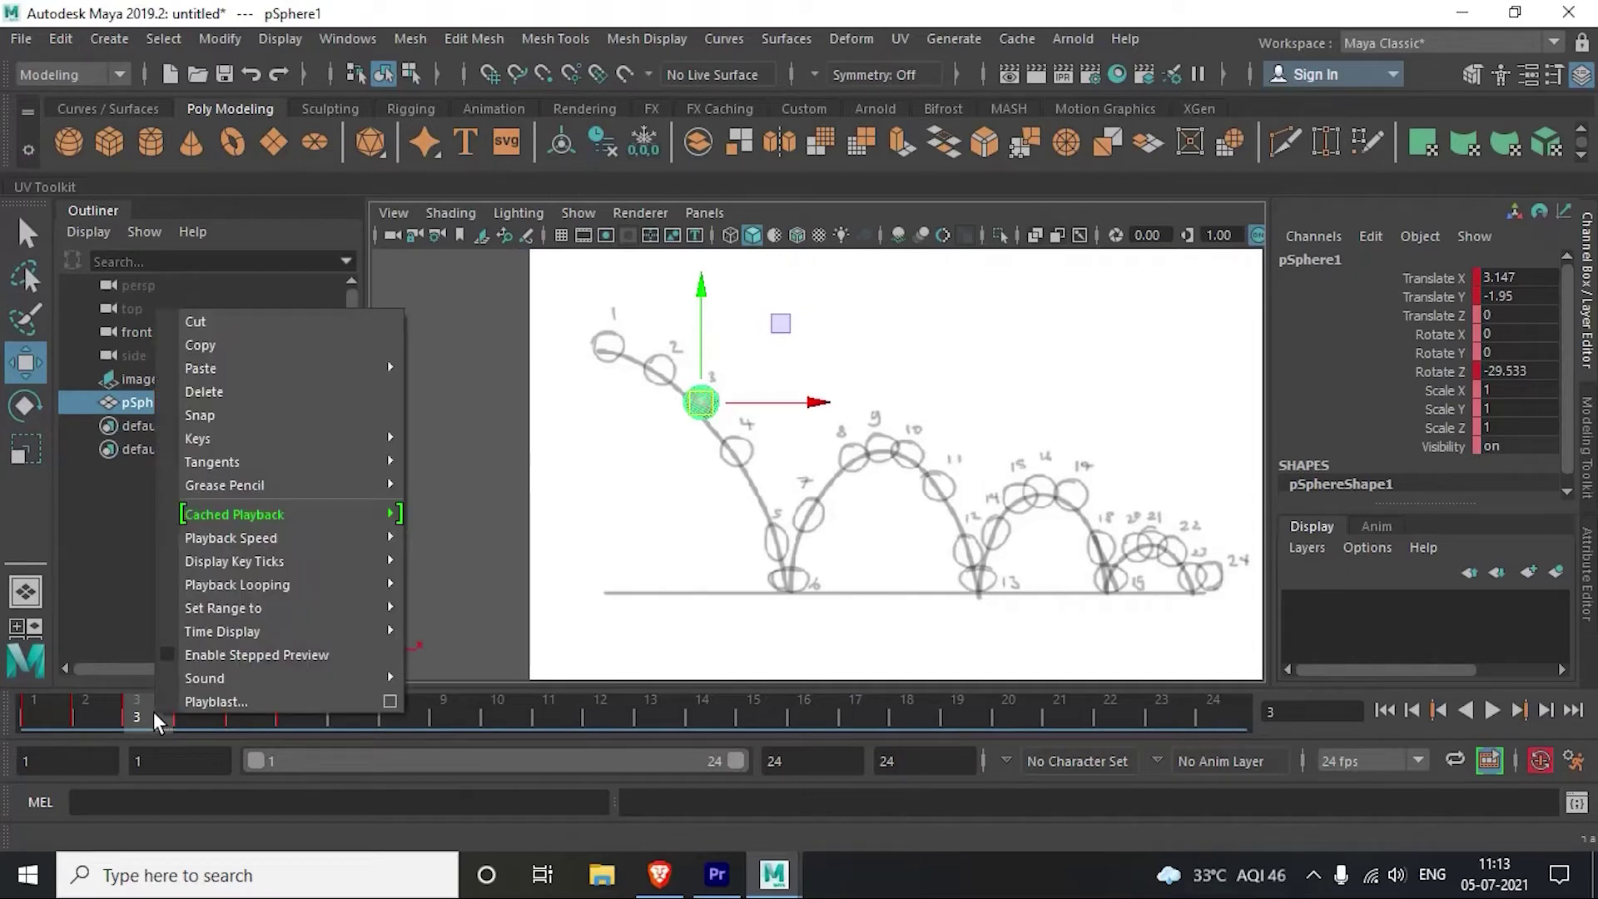
pyautogui.click(267, 392)
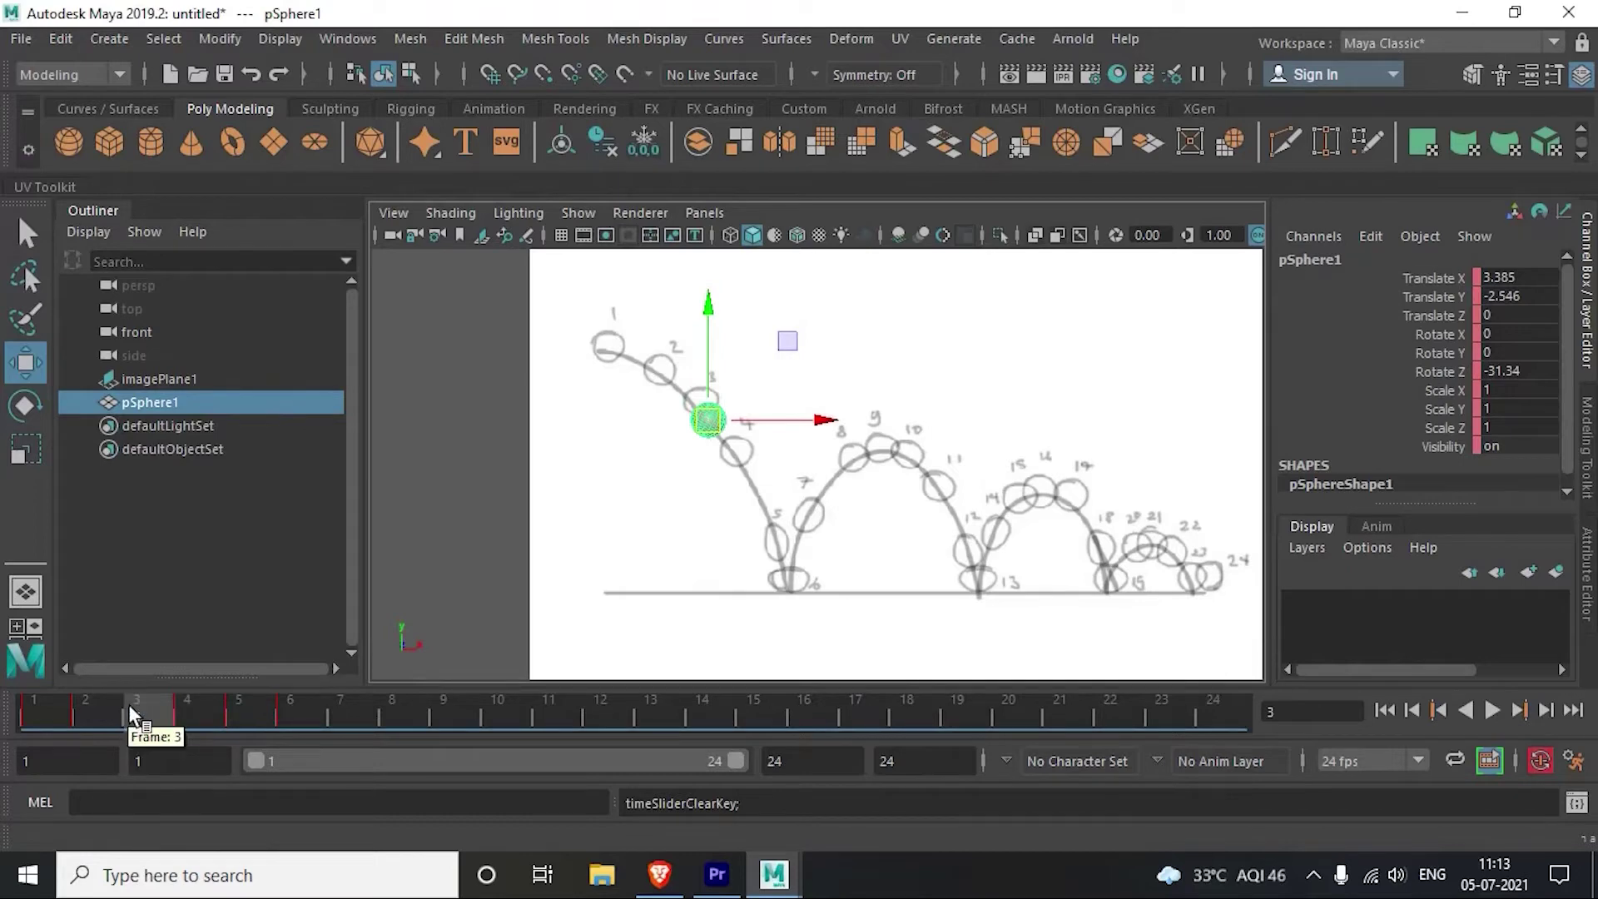
pyautogui.hotkey('ctrl', 'z')
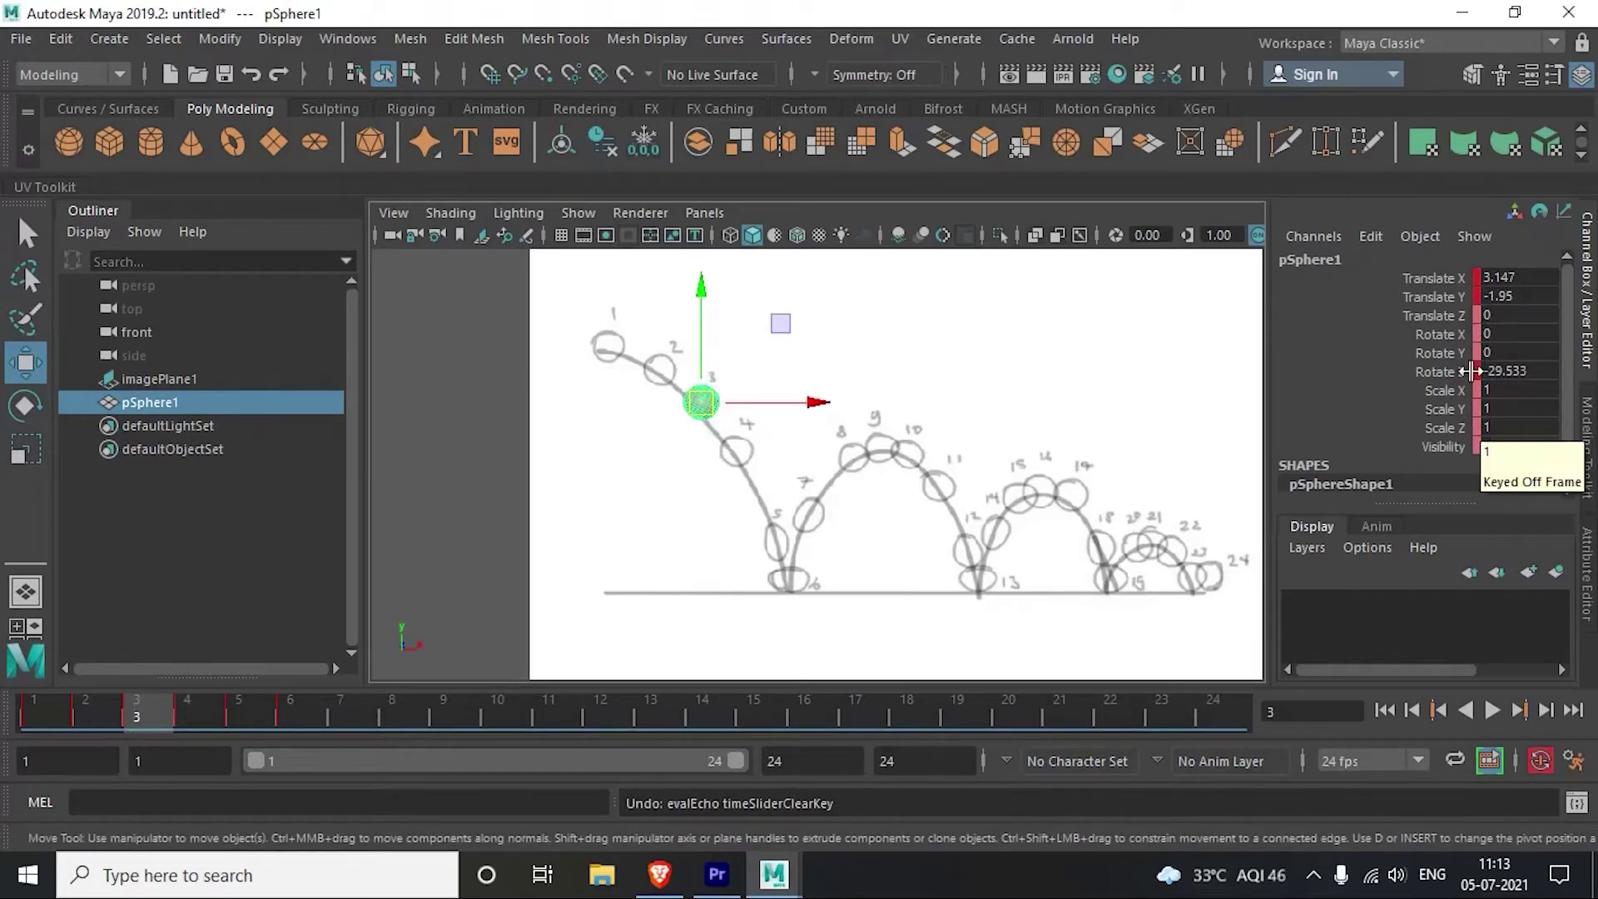
pyautogui.moveTo(1431, 275); pyautogui.dragTo(1448, 450)
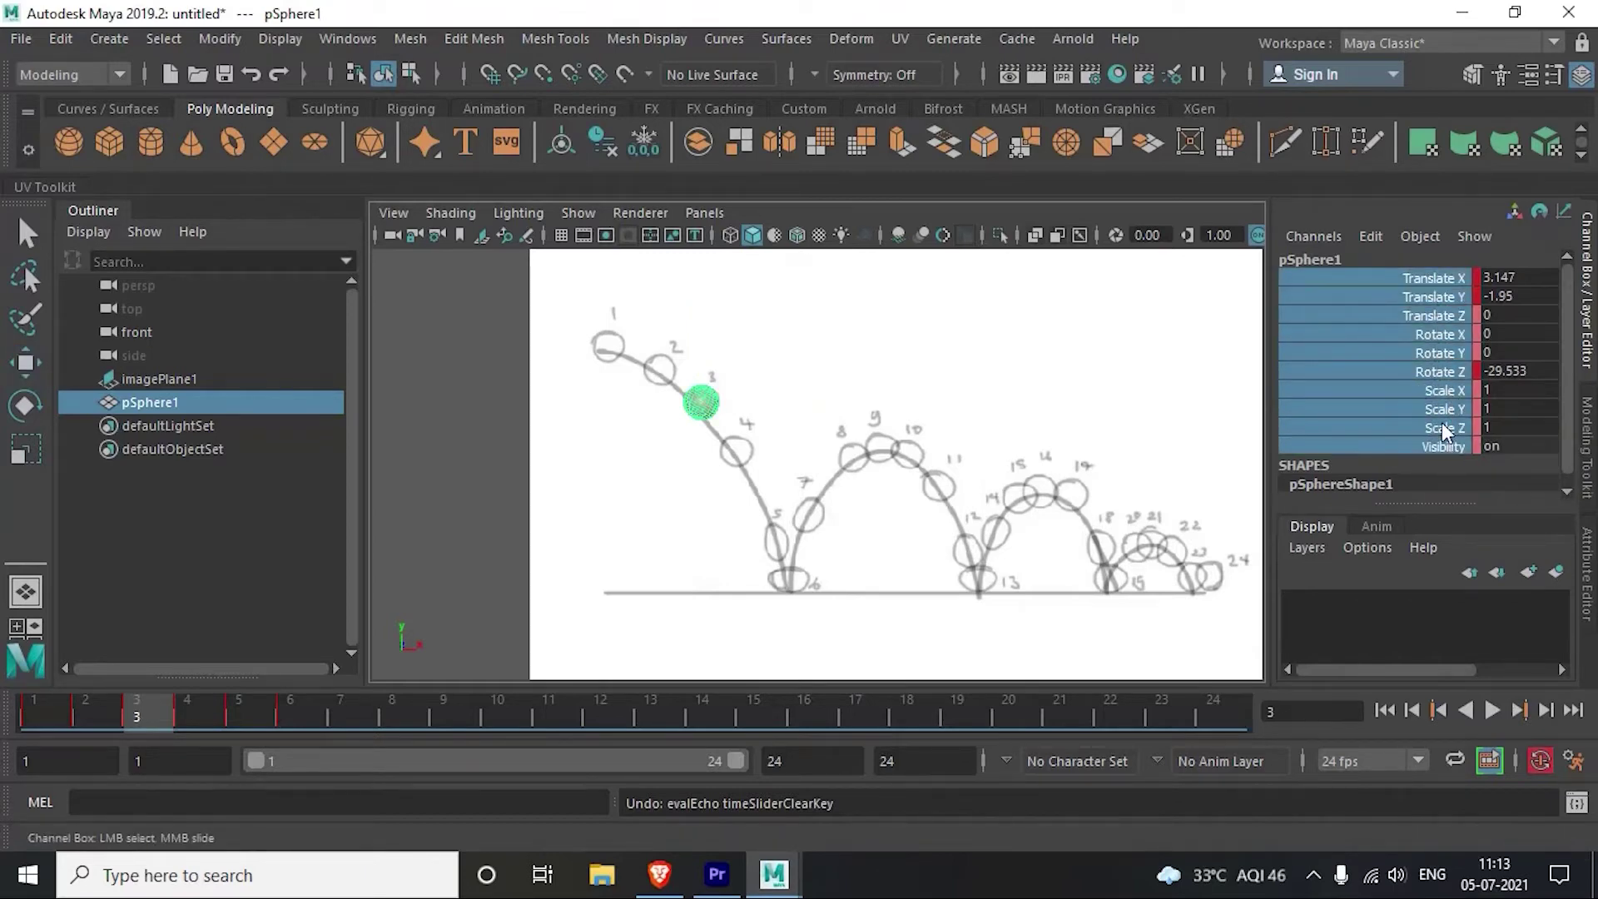
pyautogui.rightClick(1406, 305)
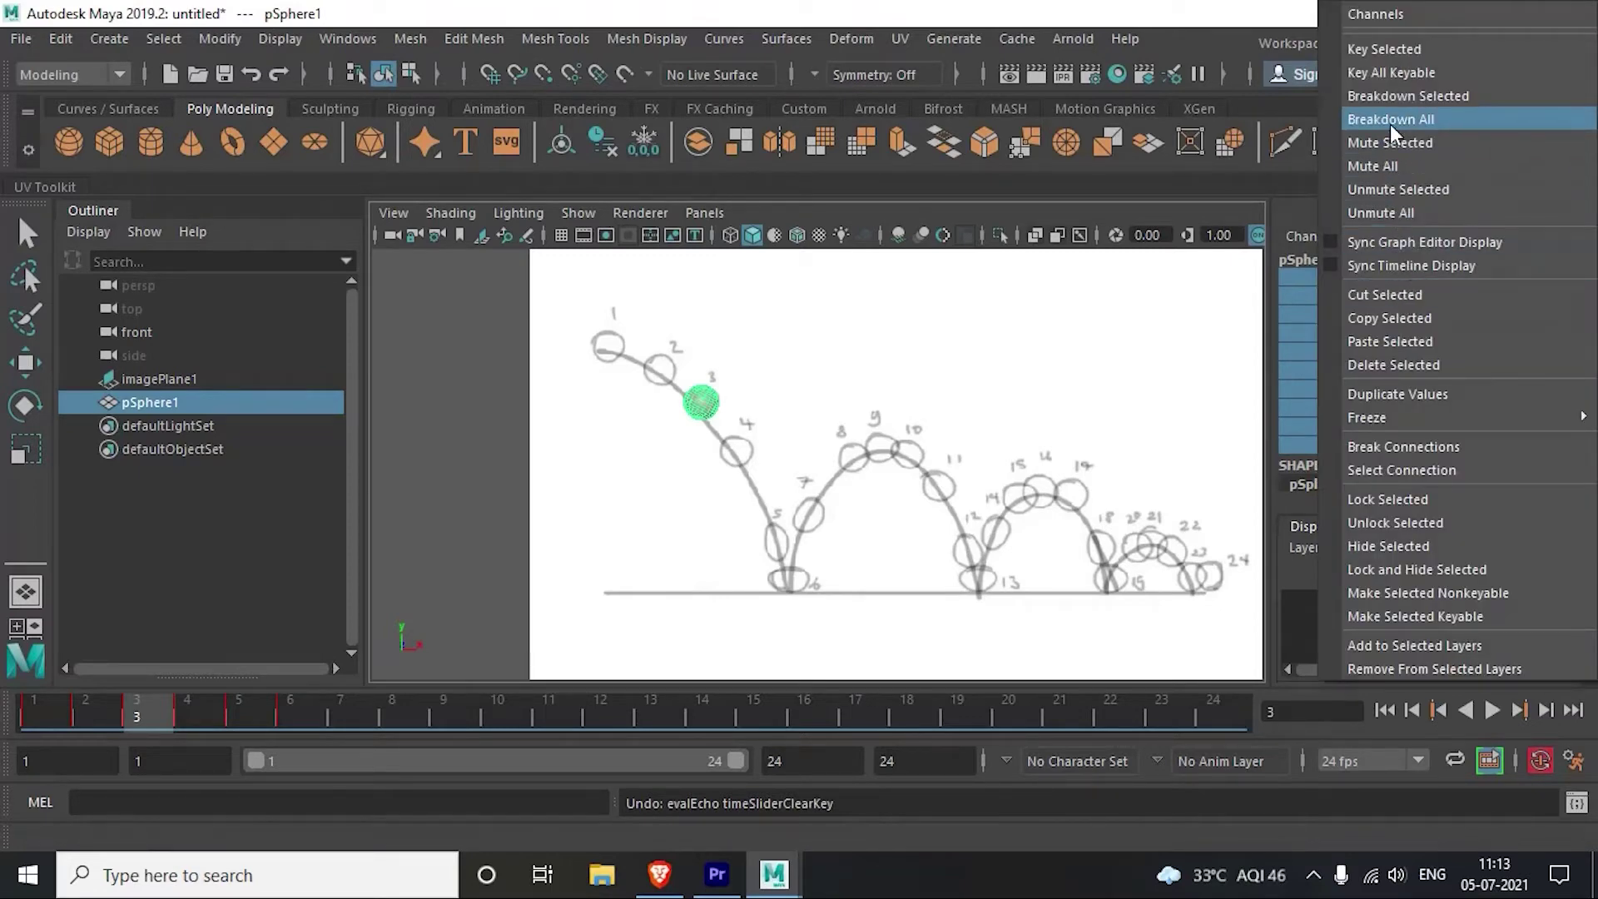
pyautogui.moveTo(1401, 470)
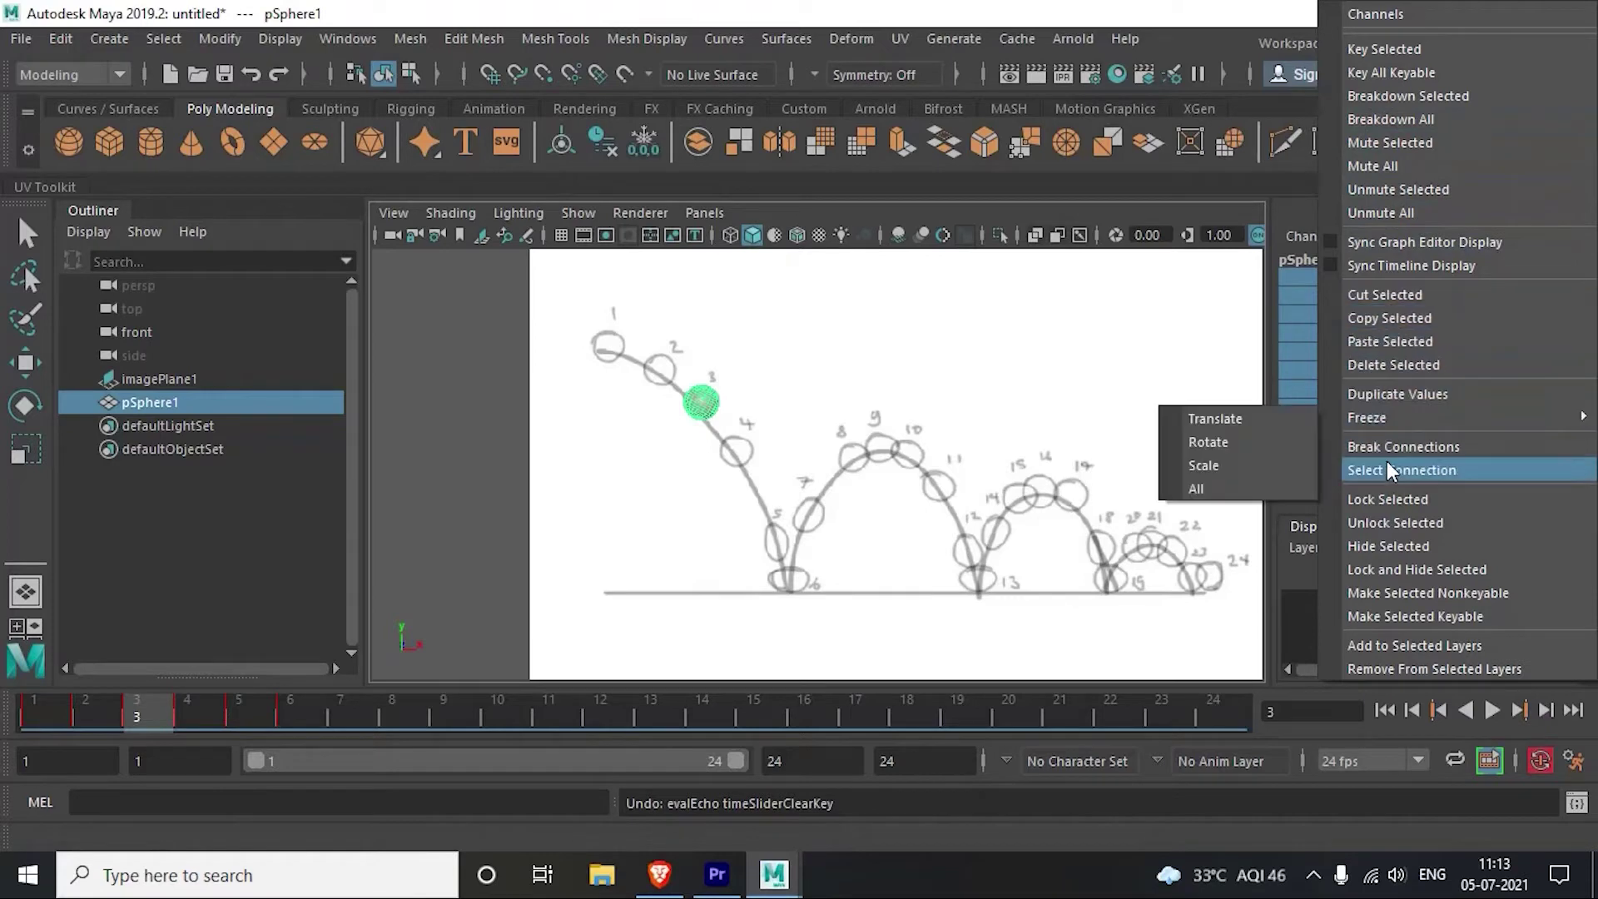
pyautogui.click(1445, 446)
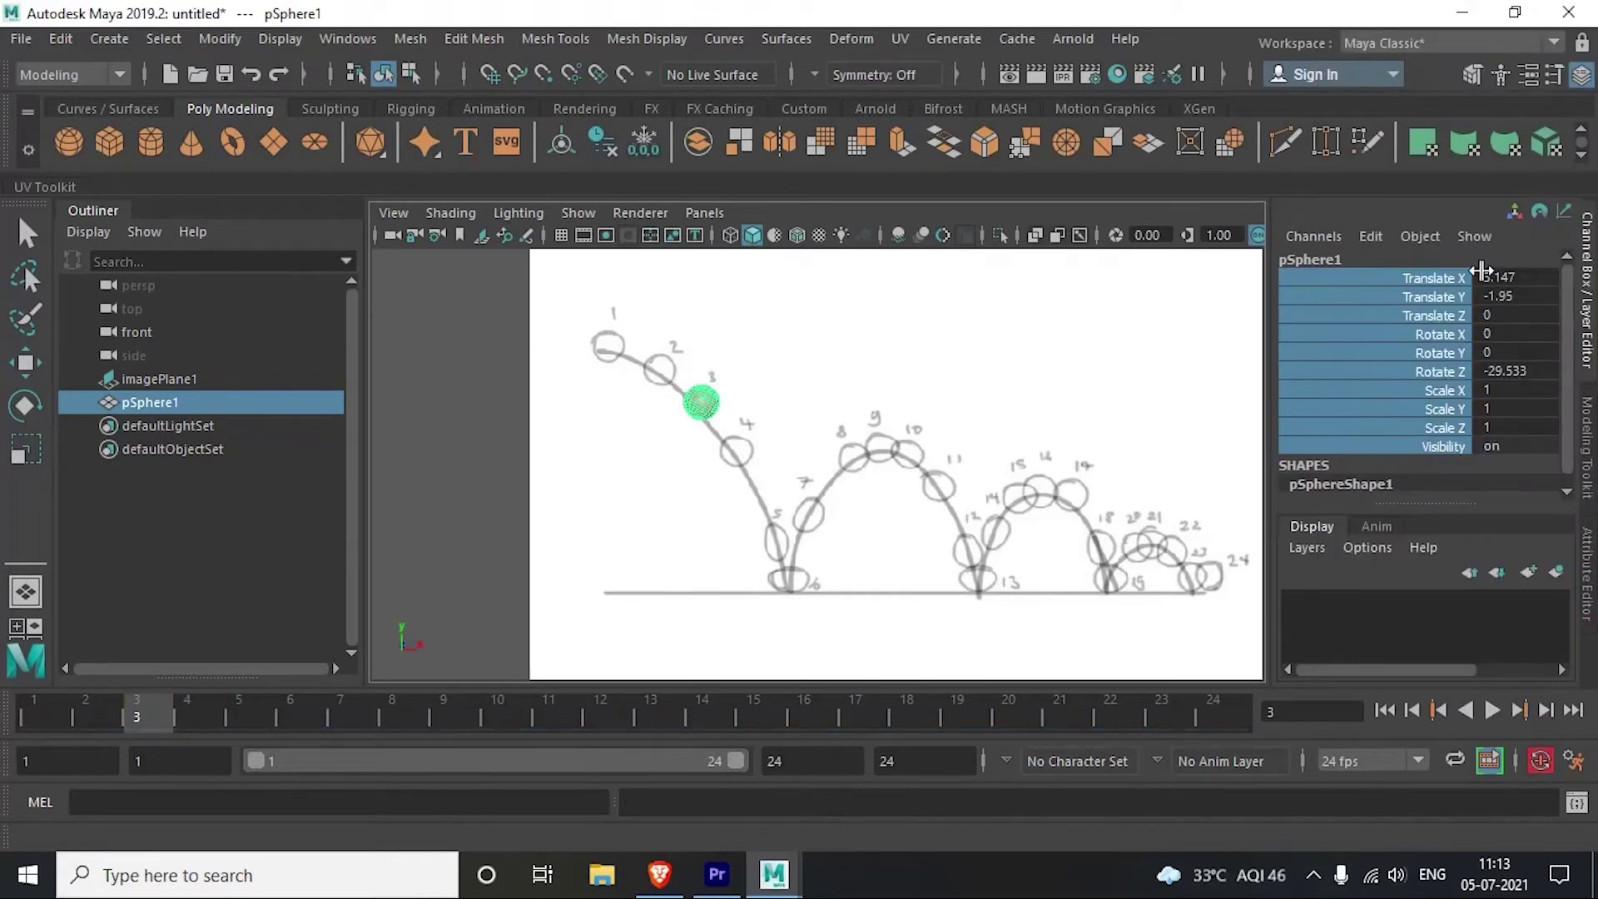
pyautogui.hotkey('ctrl', 'z')
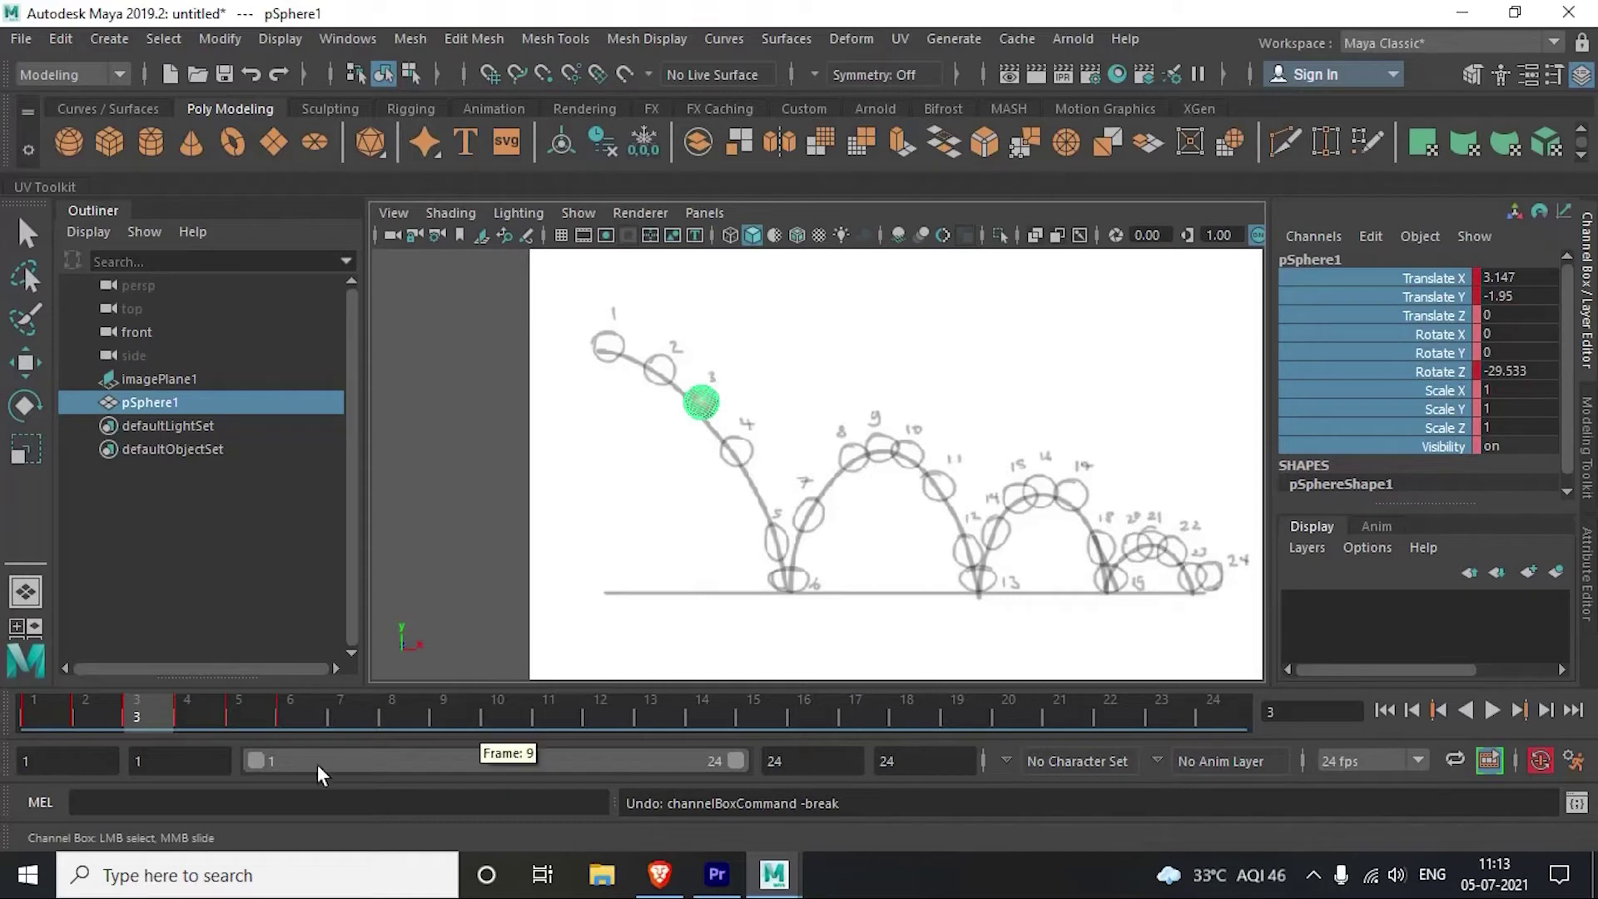
# Step: Copy the squashed ground-contact key at frame 6
pyautogui.moveTo(286, 716); pyautogui.dragTo(385, 717)
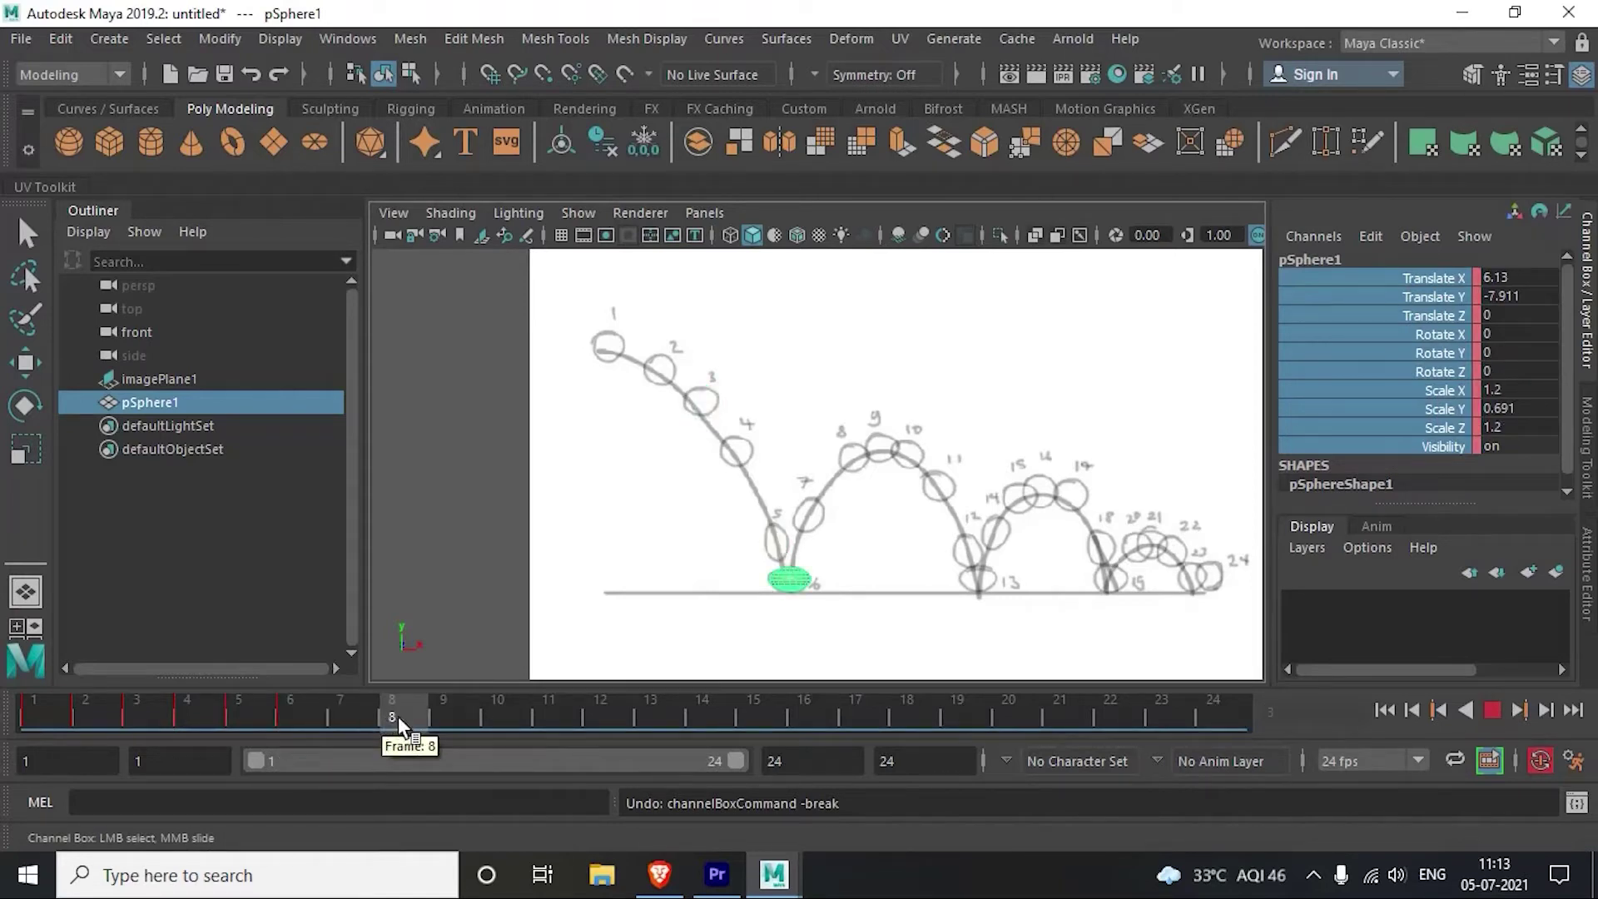
pyautogui.moveTo(606, 718); pyautogui.dragTo(650, 717)
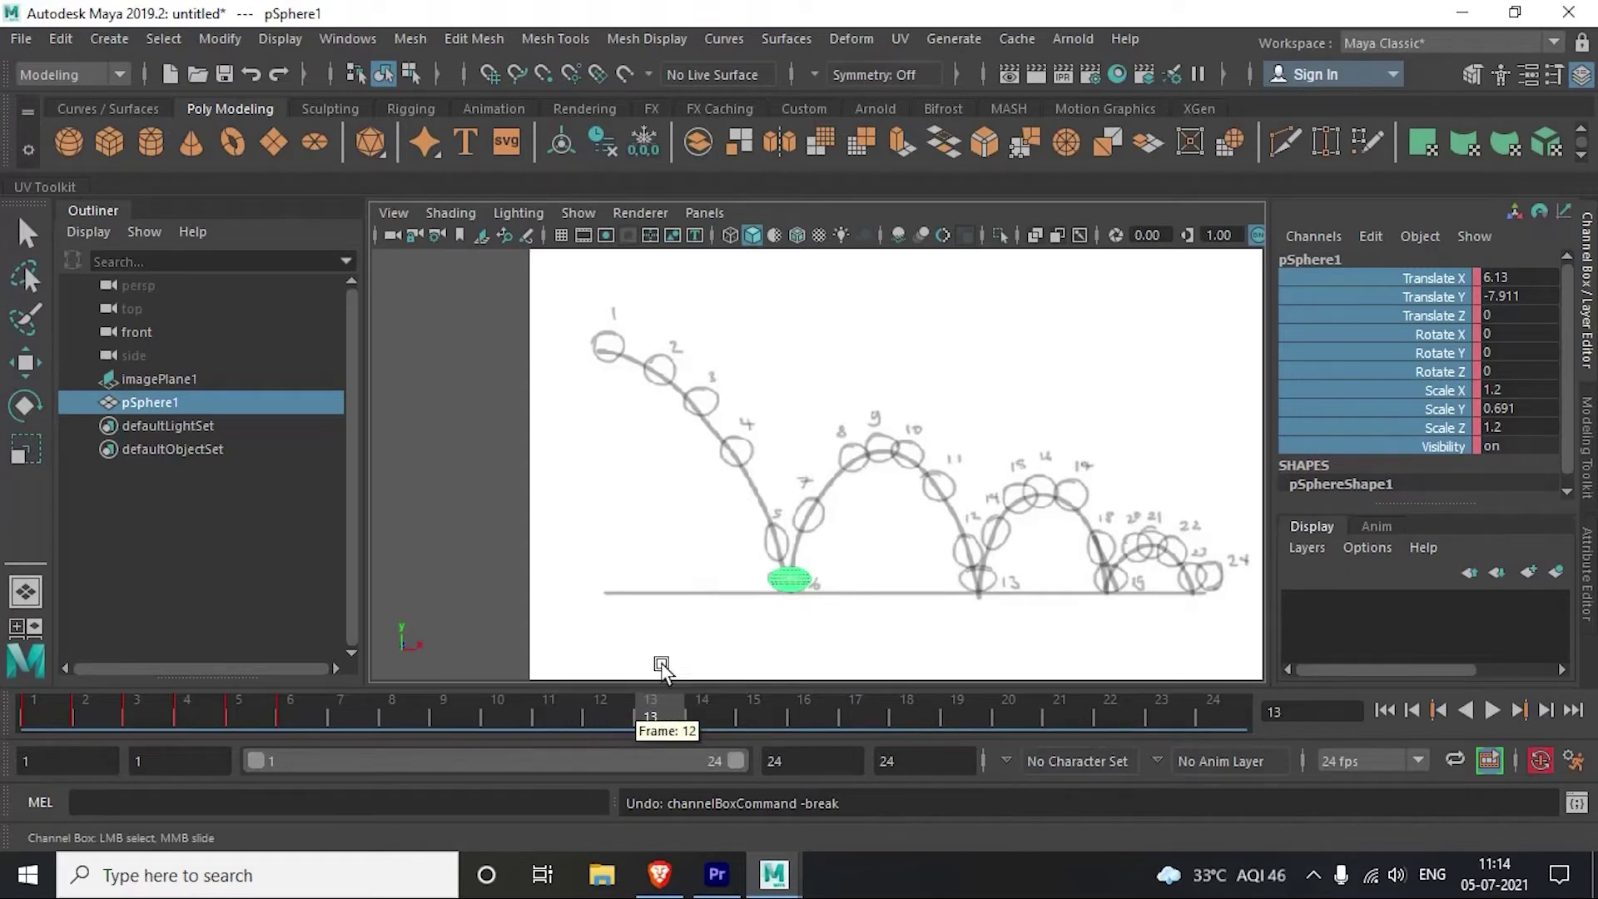
pyautogui.click(308, 716)
pyautogui.rightClick(305, 709)
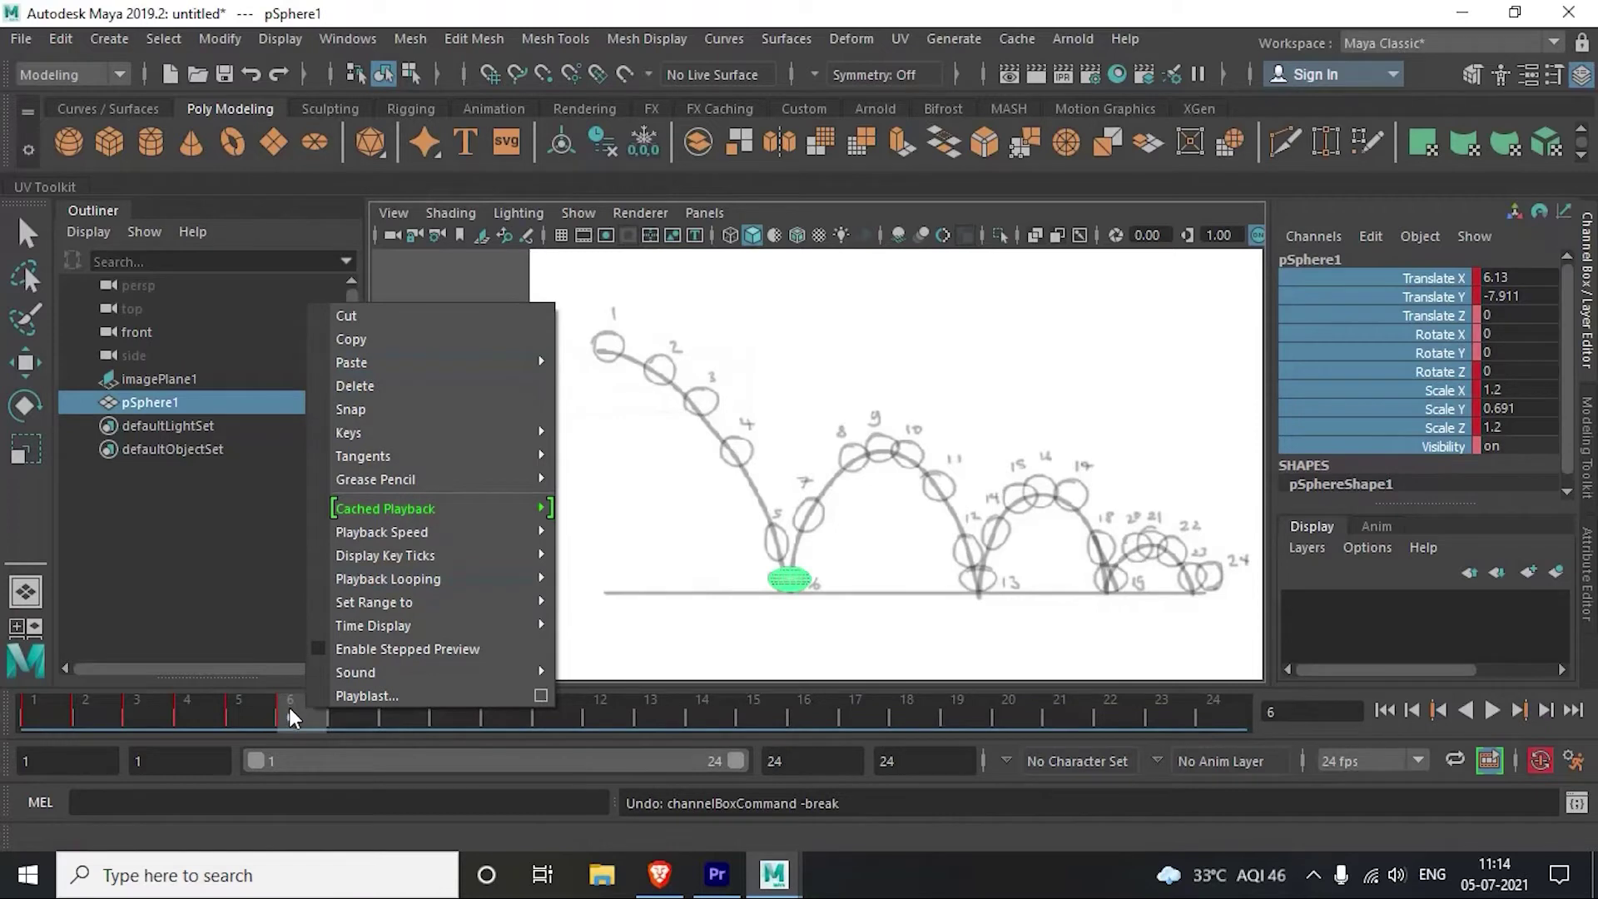
pyautogui.click(353, 338)
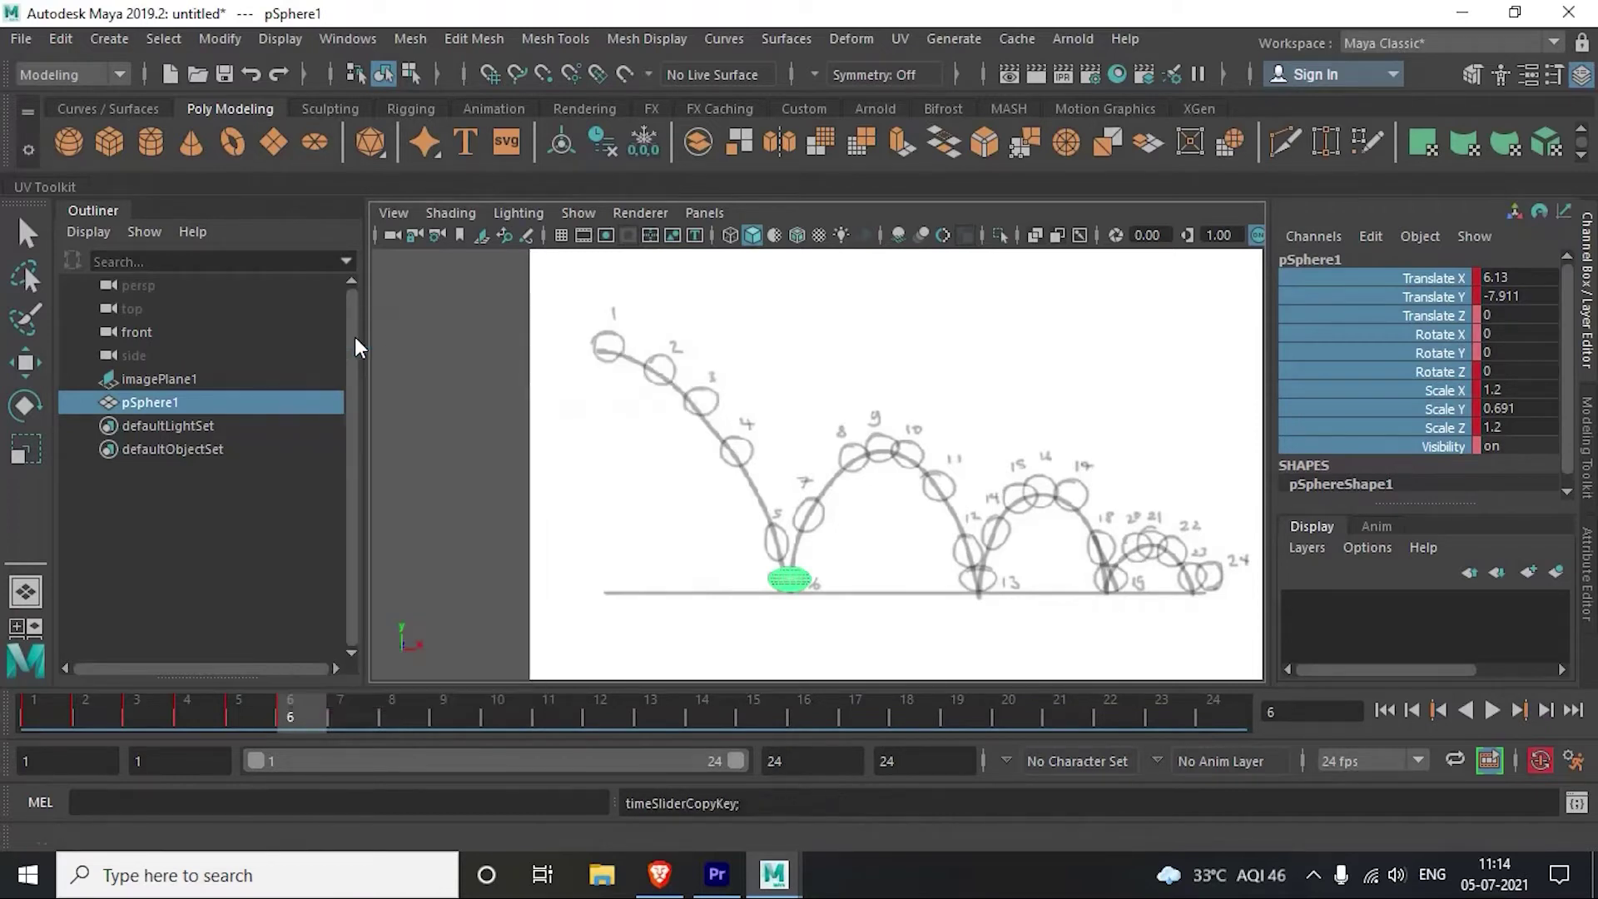
# Step: Paste the frame-6 key at frame 13 and slide the sphere onto sketched circle 13
pyautogui.click(671, 705)
pyautogui.rightClick(671, 706)
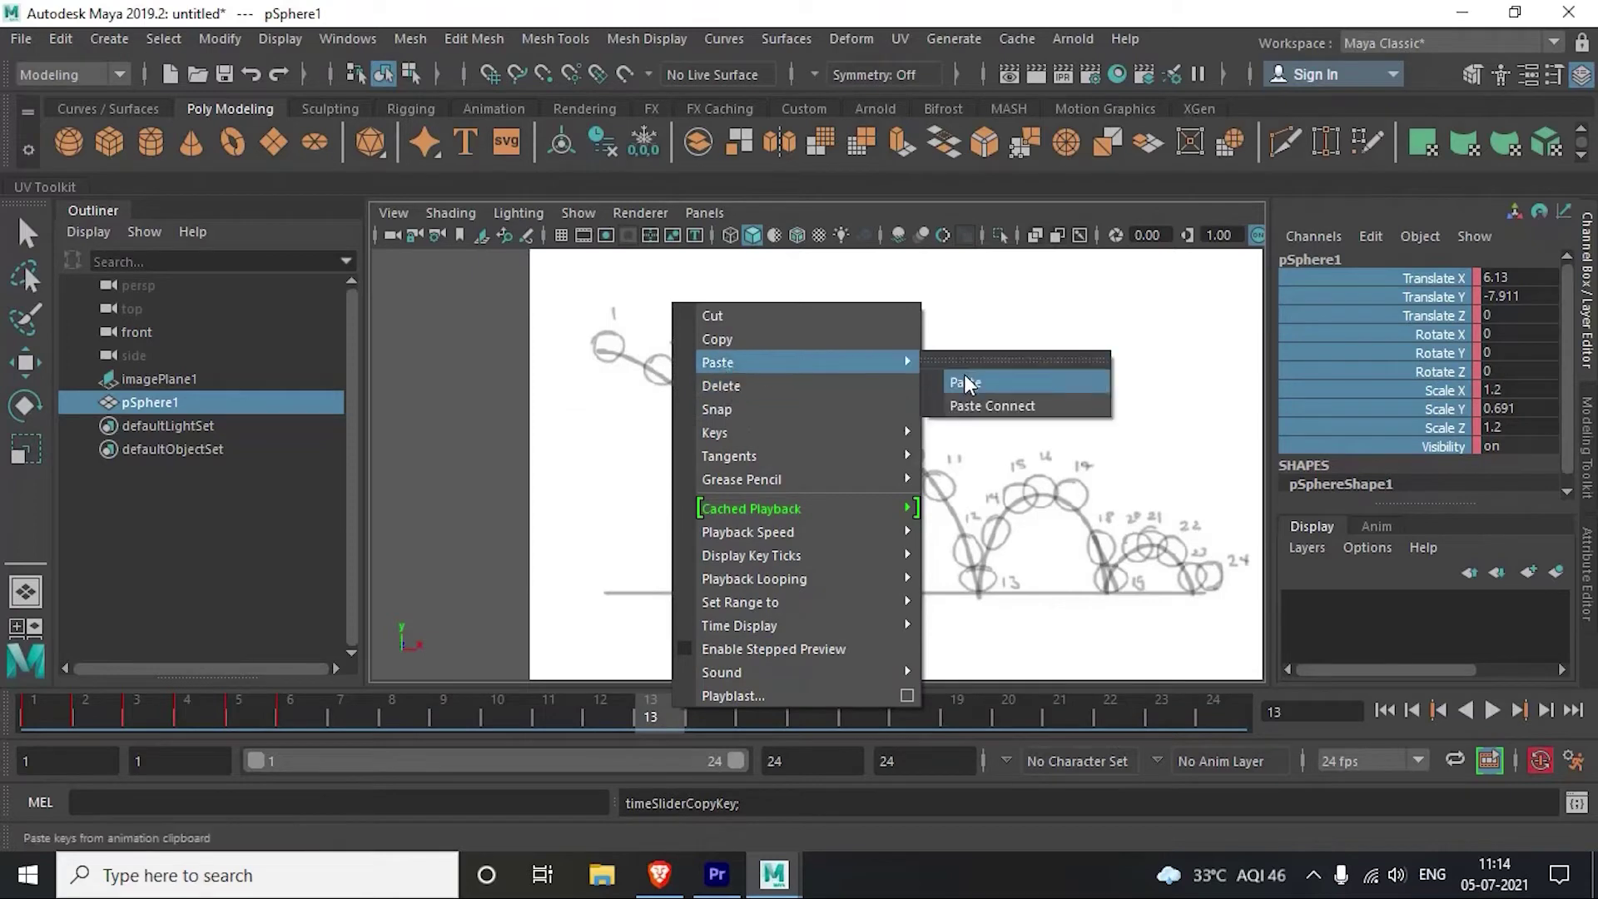
pyautogui.click(953, 381)
pyautogui.press('w')
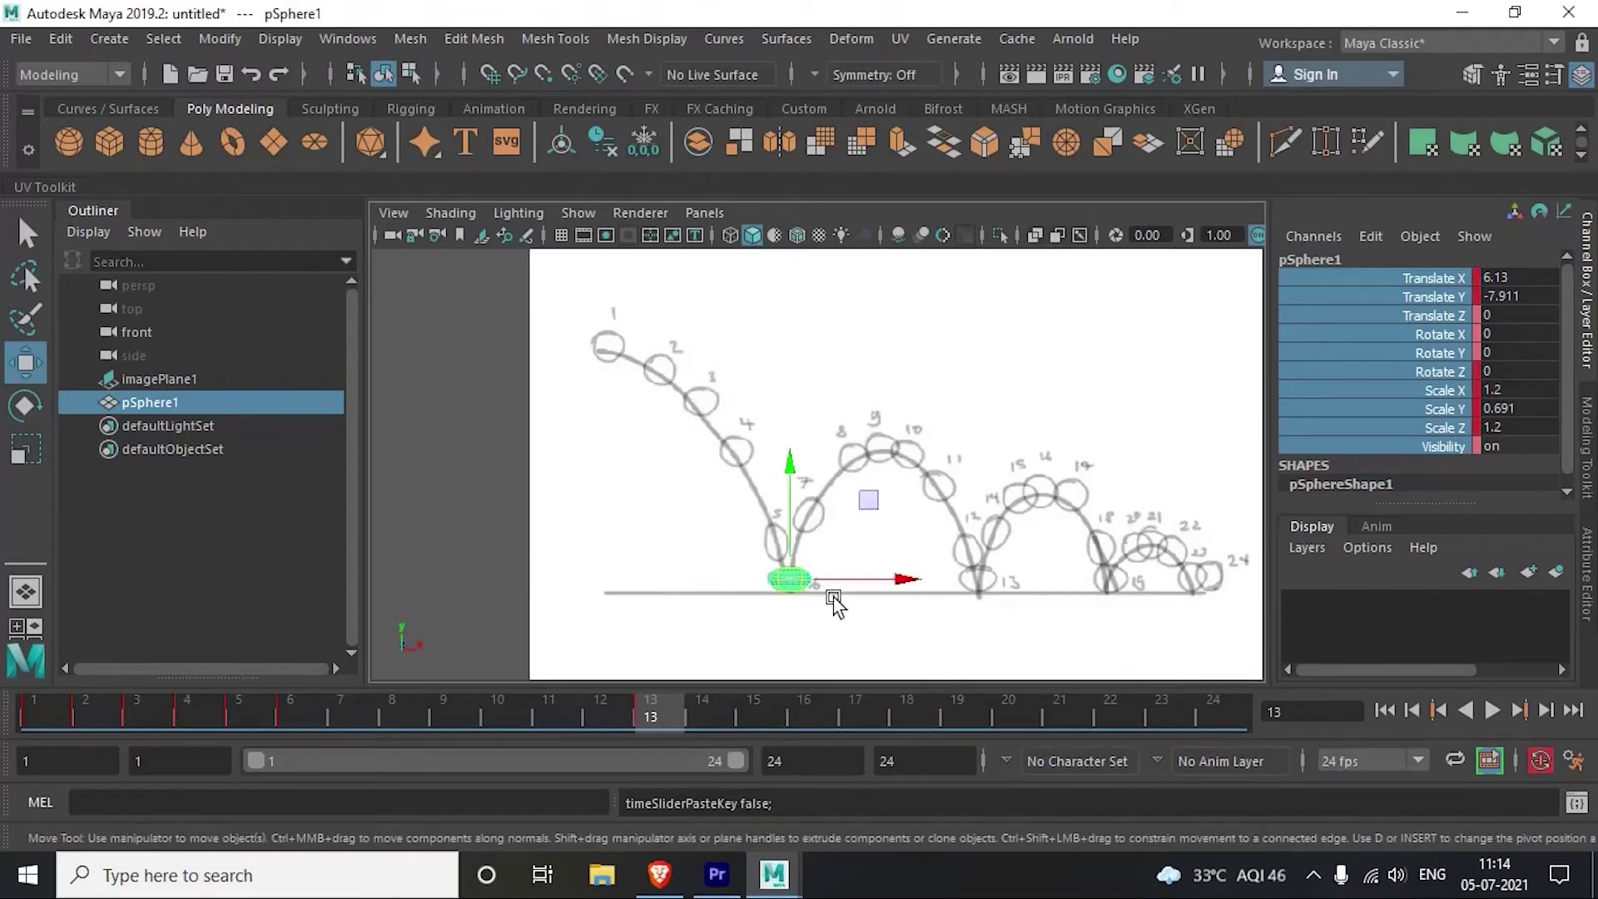
pyautogui.moveTo(868, 582); pyautogui.dragTo(1062, 585)
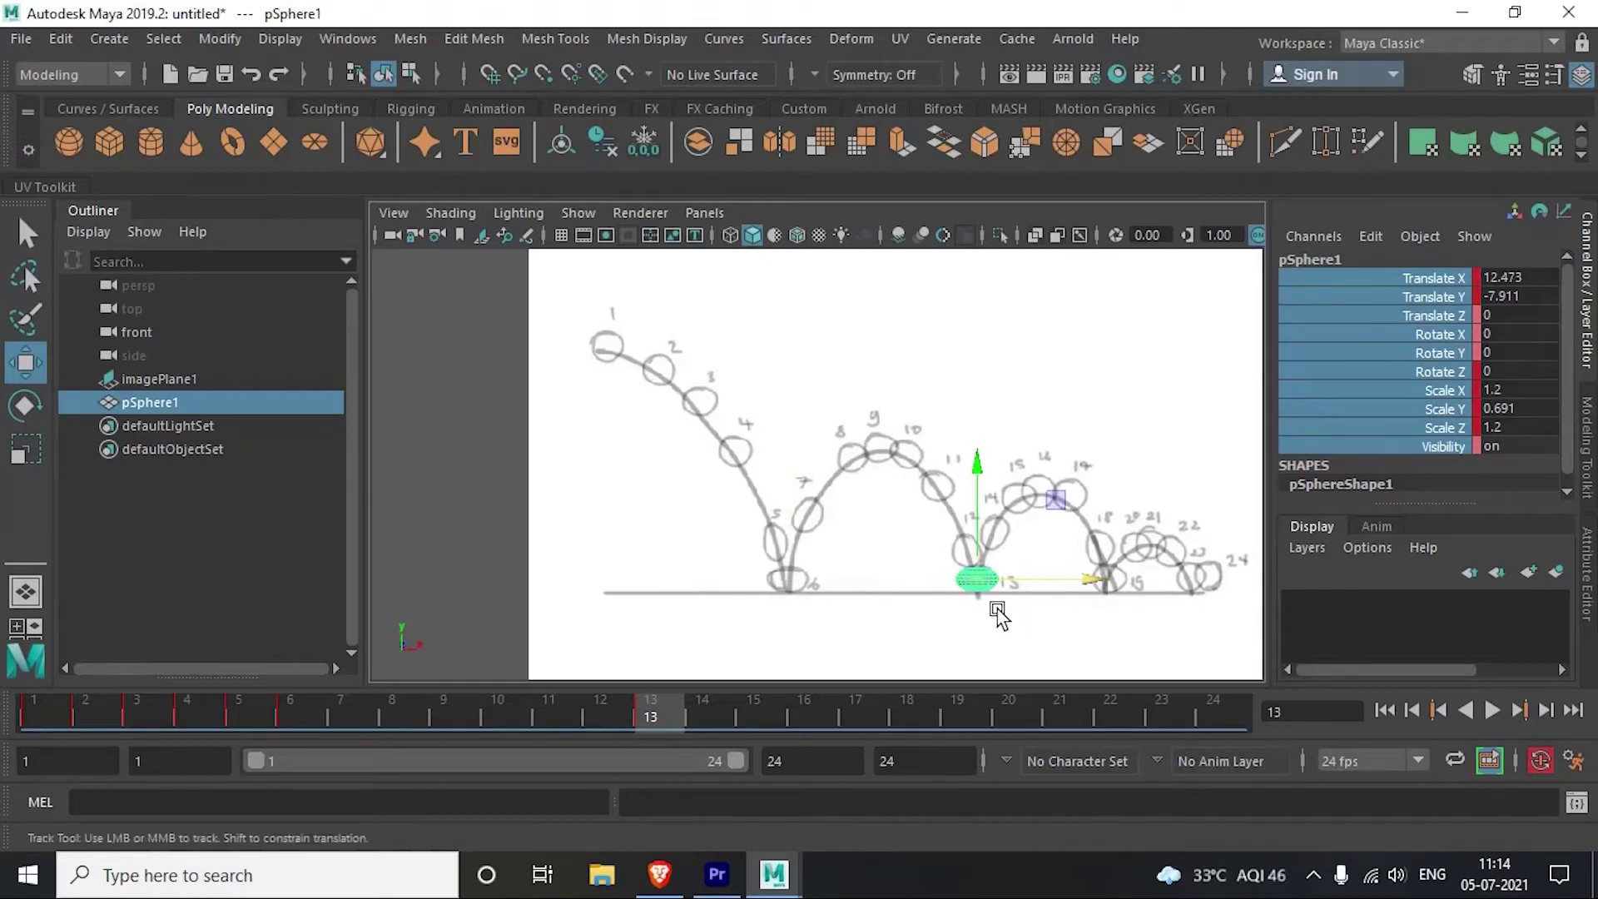
pyautogui.keyDown('alt'); pyautogui.moveTo(999, 606); pyautogui.dragTo(795, 624, button='middle'); pyautogui.keyUp('alt')
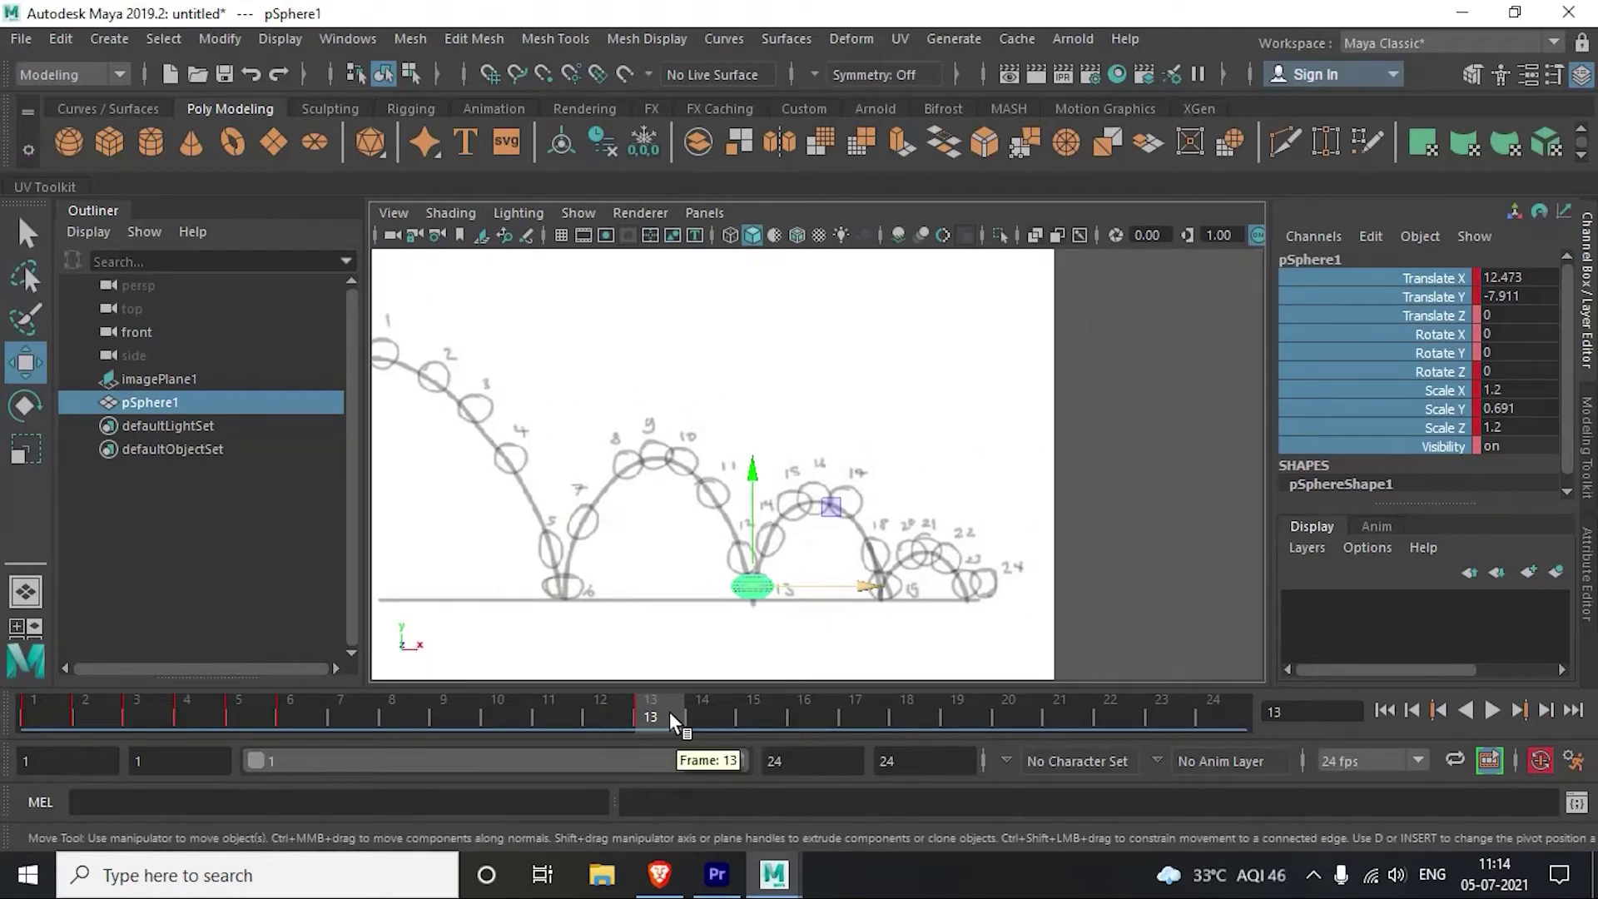
# Step: Key the squashed pose at frame 19 on sketched circle 19, then play the animation
pyautogui.click(955, 716)
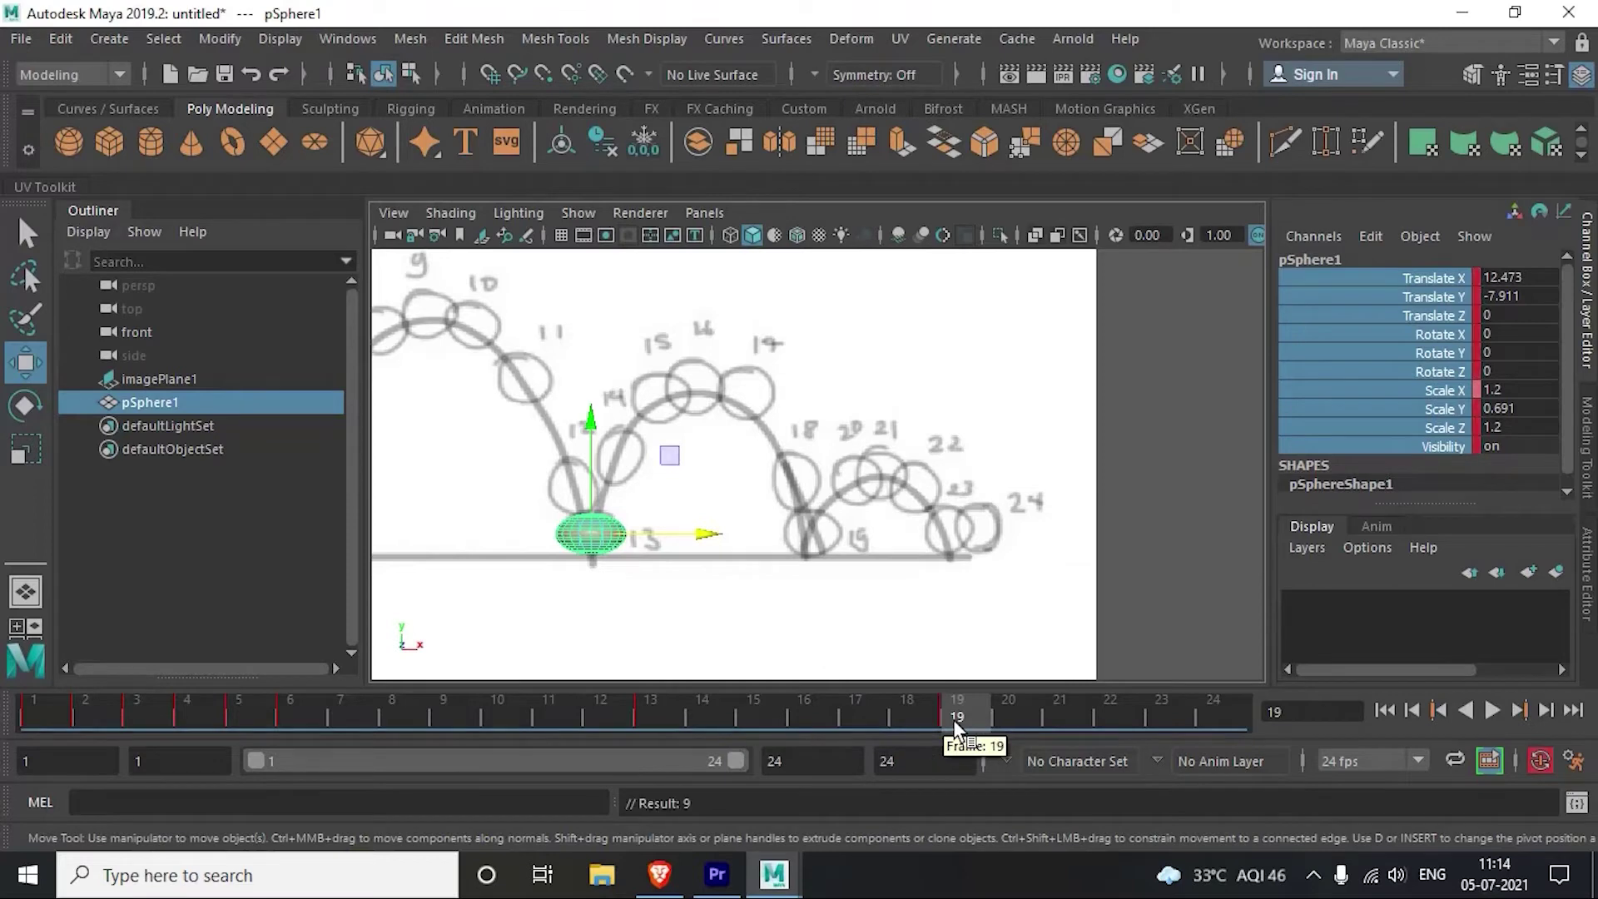
pyautogui.press('s')
pyautogui.moveTo(706, 541); pyautogui.dragTo(925, 549)
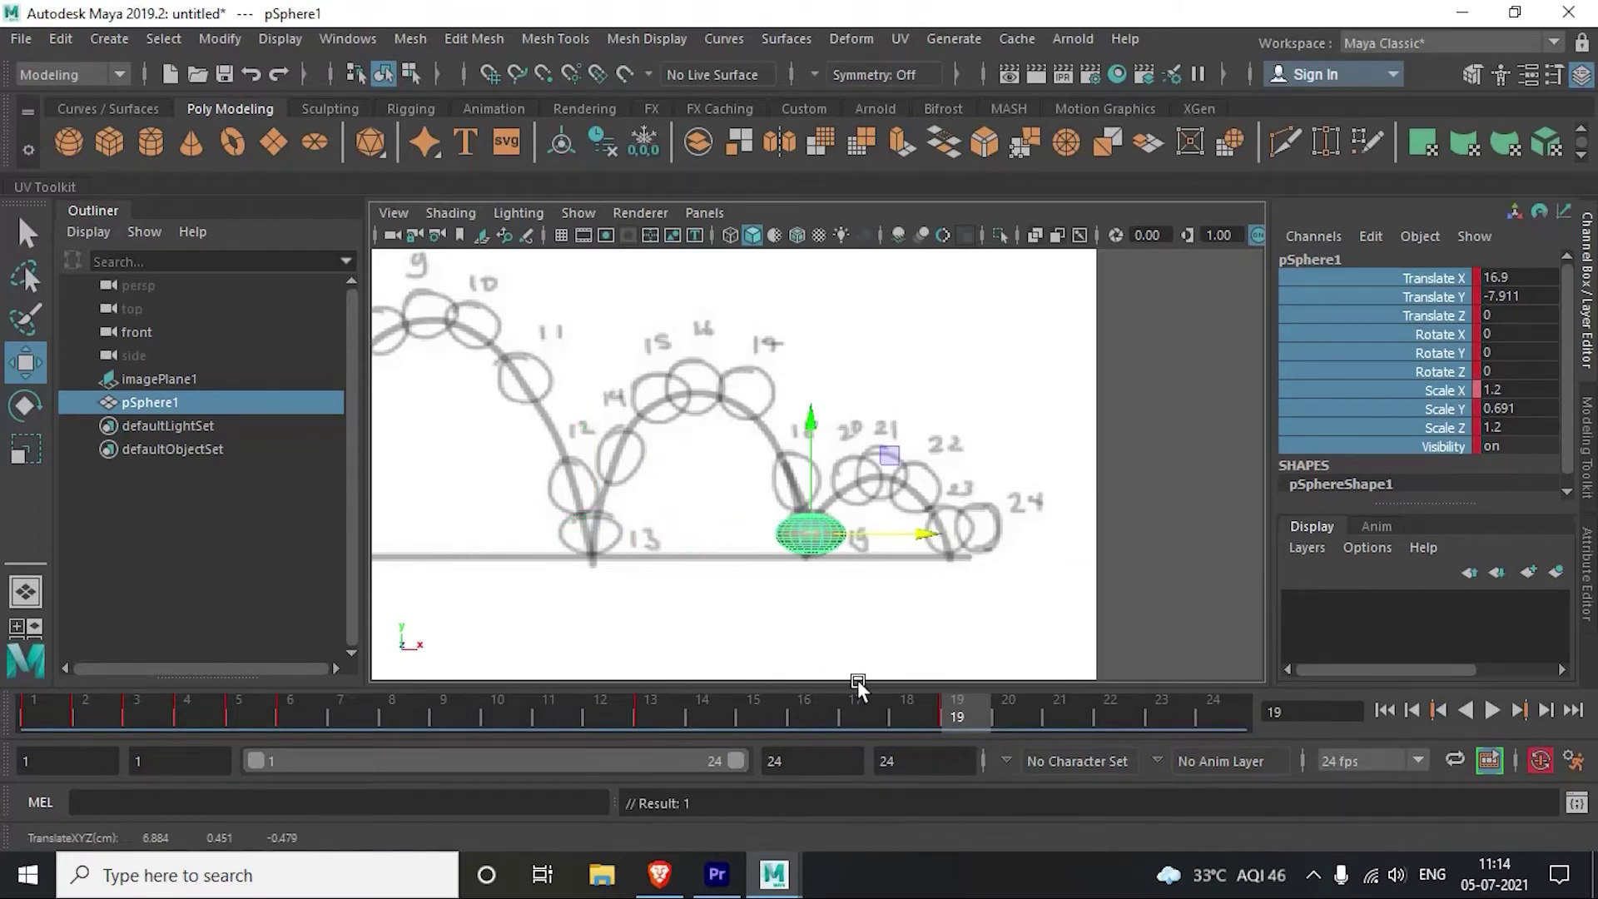
pyautogui.hotkey('alt', '.')
pyautogui.hotkey('alt', '.')
pyautogui.hotkey('alt', '.')
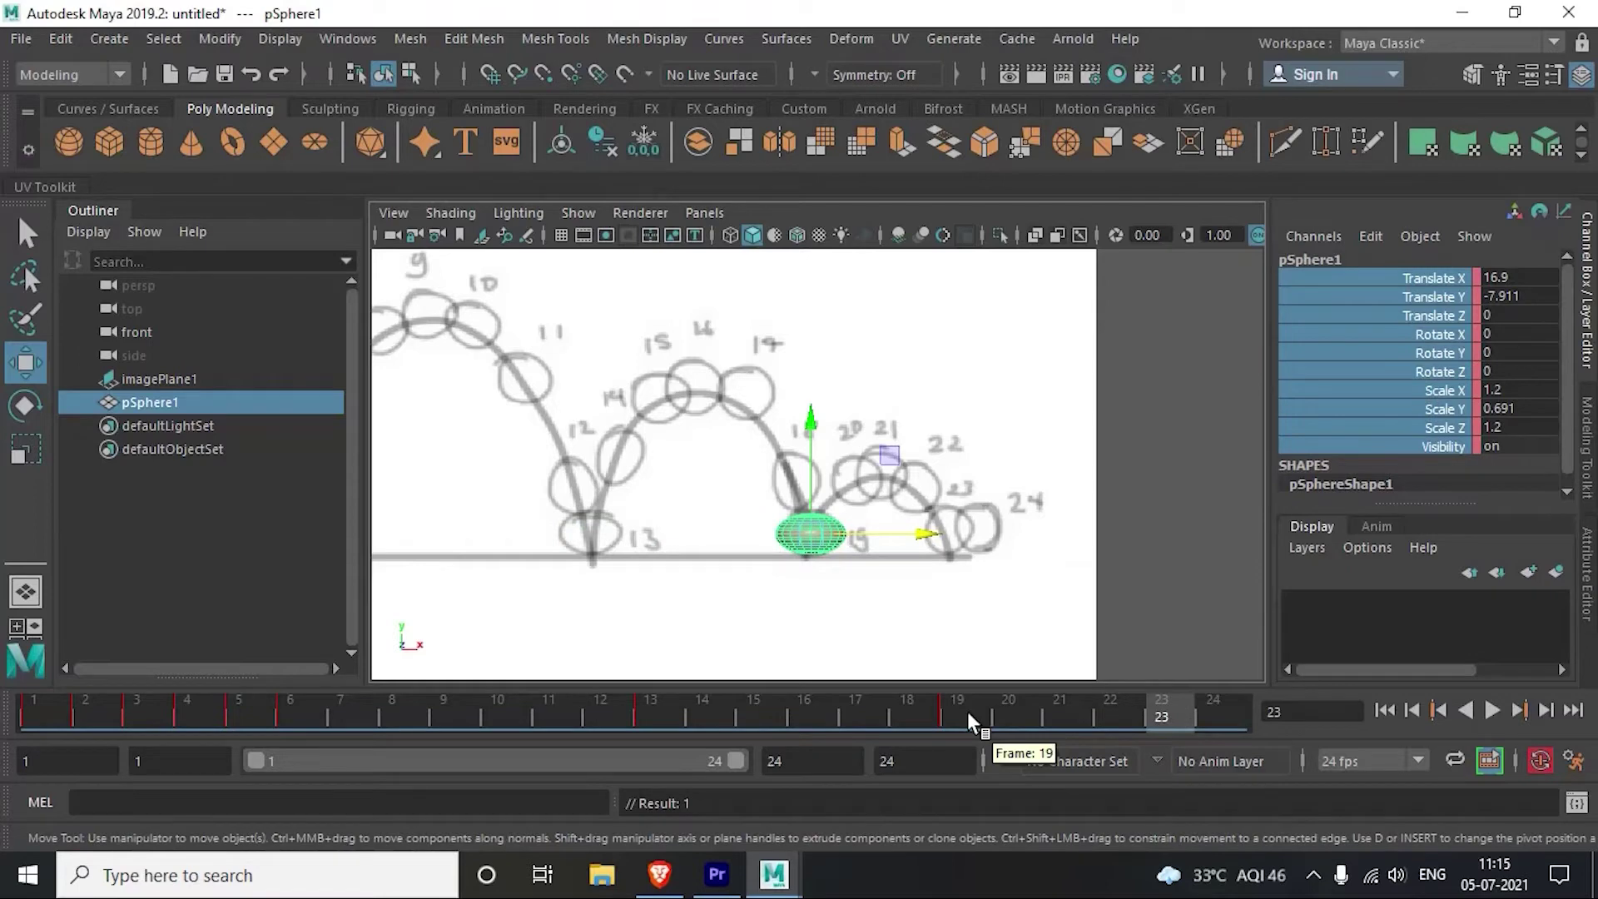
pyautogui.hotkey('alt', 'v')
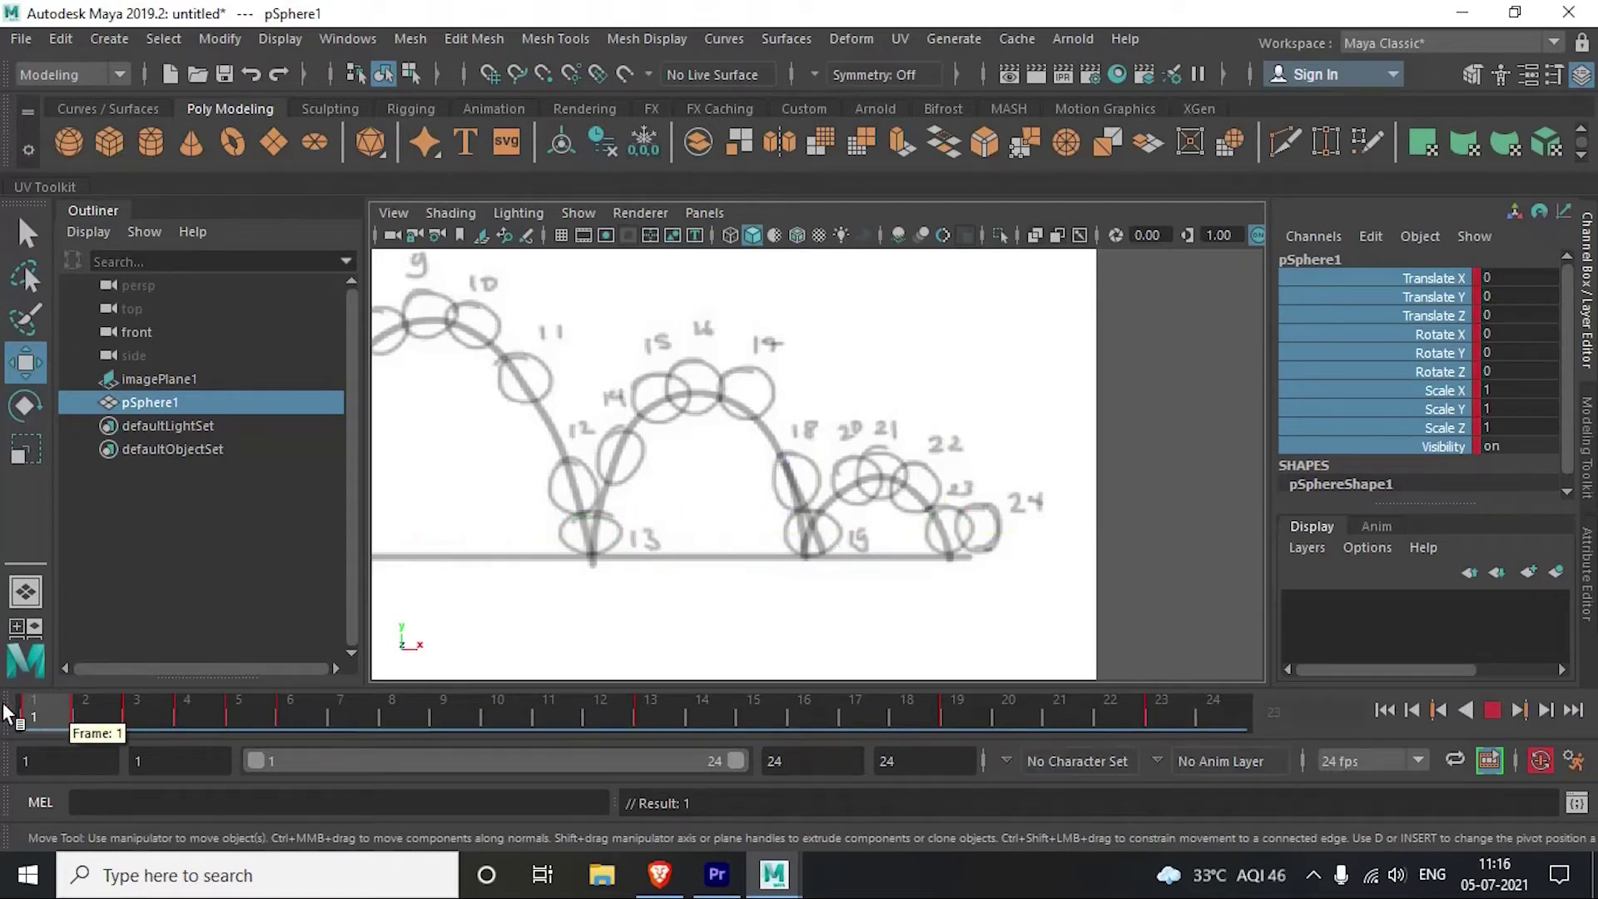
# Step: Copy the sphere's frame-1 key and paste it onto frame 24
pyautogui.moveTo(5, 709)
pyautogui.mouseDown()
pyautogui.moveTo(1185, 712)
pyautogui.moveTo(20, 716)
pyautogui.mouseUp()
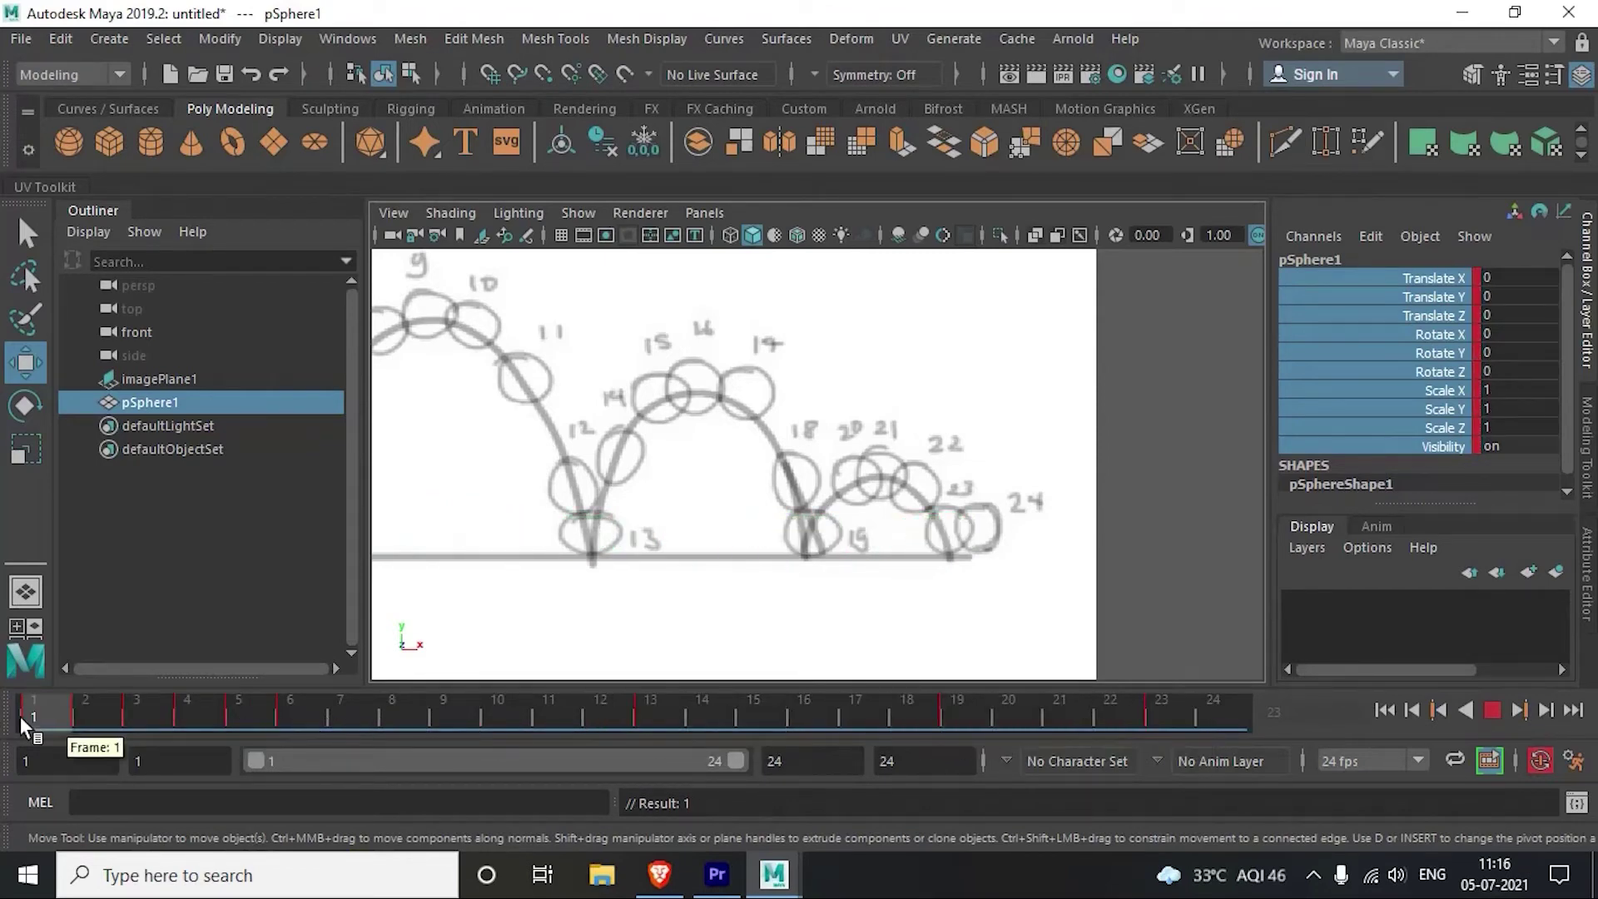
pyautogui.rightClick(28, 706)
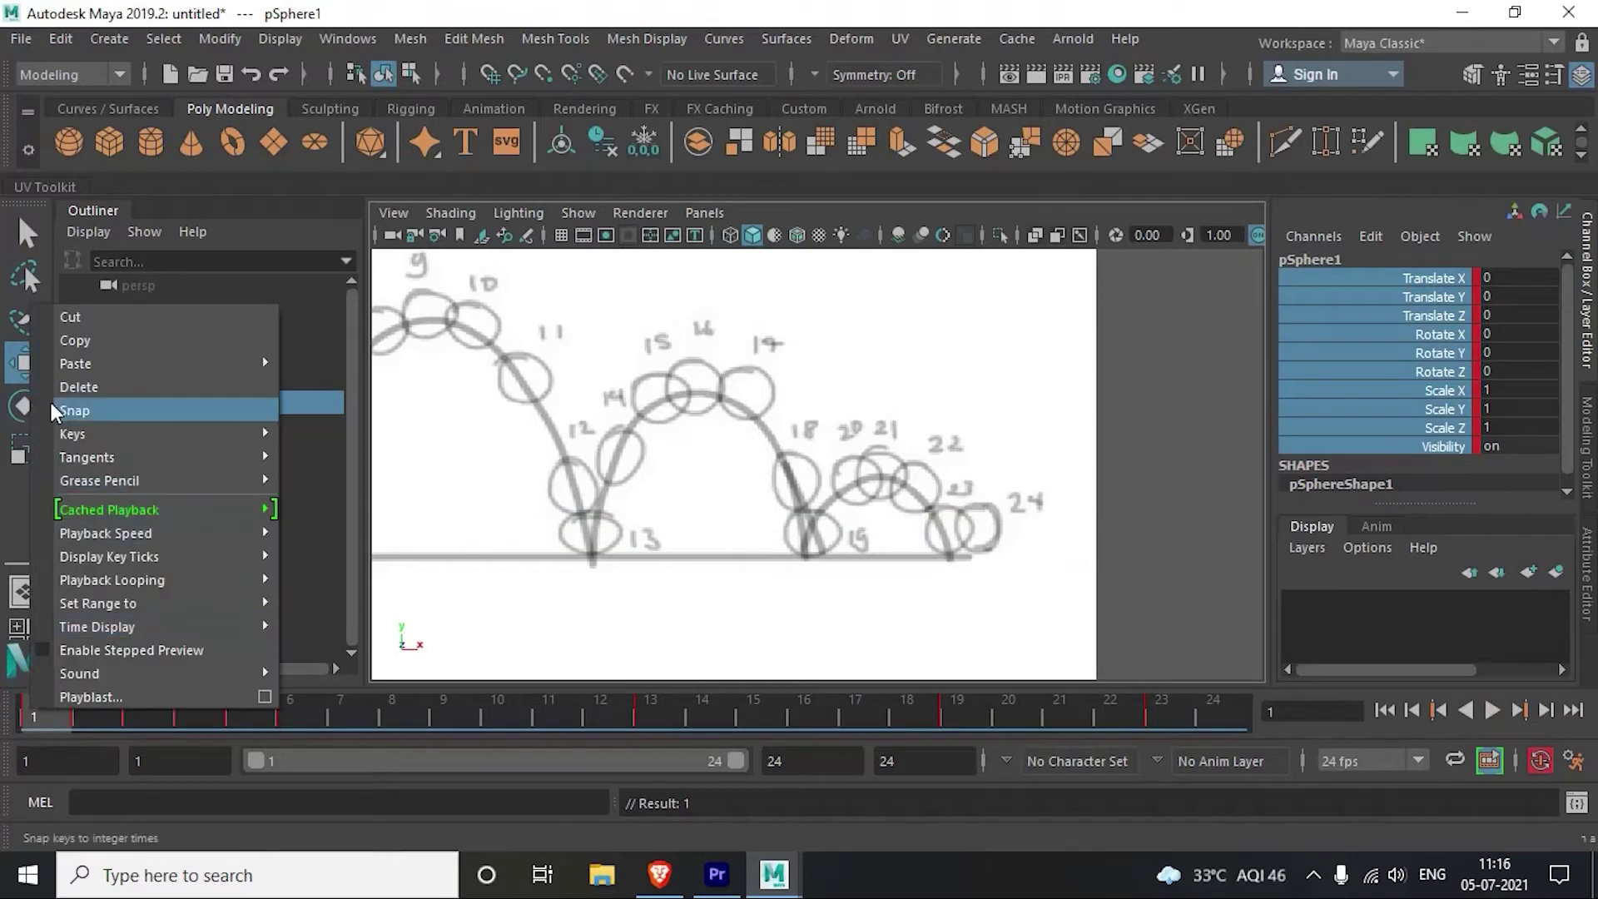
pyautogui.click(166, 346)
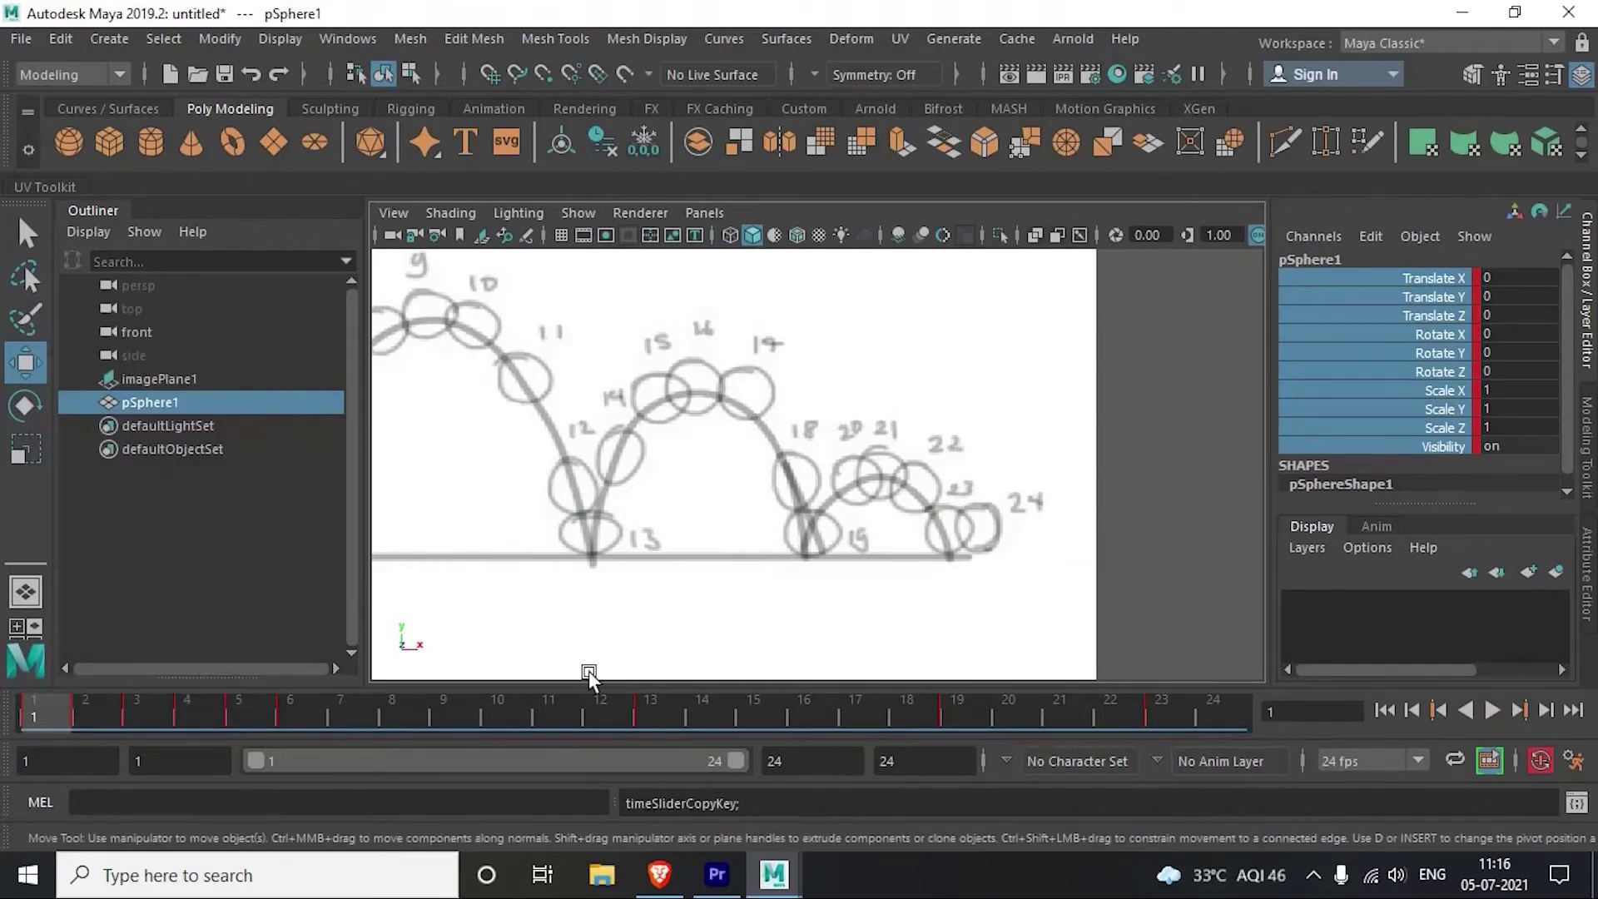
pyautogui.click(537, 713)
pyautogui.moveTo(538, 713); pyautogui.dragTo(1226, 702)
pyautogui.rightClick(1226, 702)
pyautogui.moveTo(1273, 359)
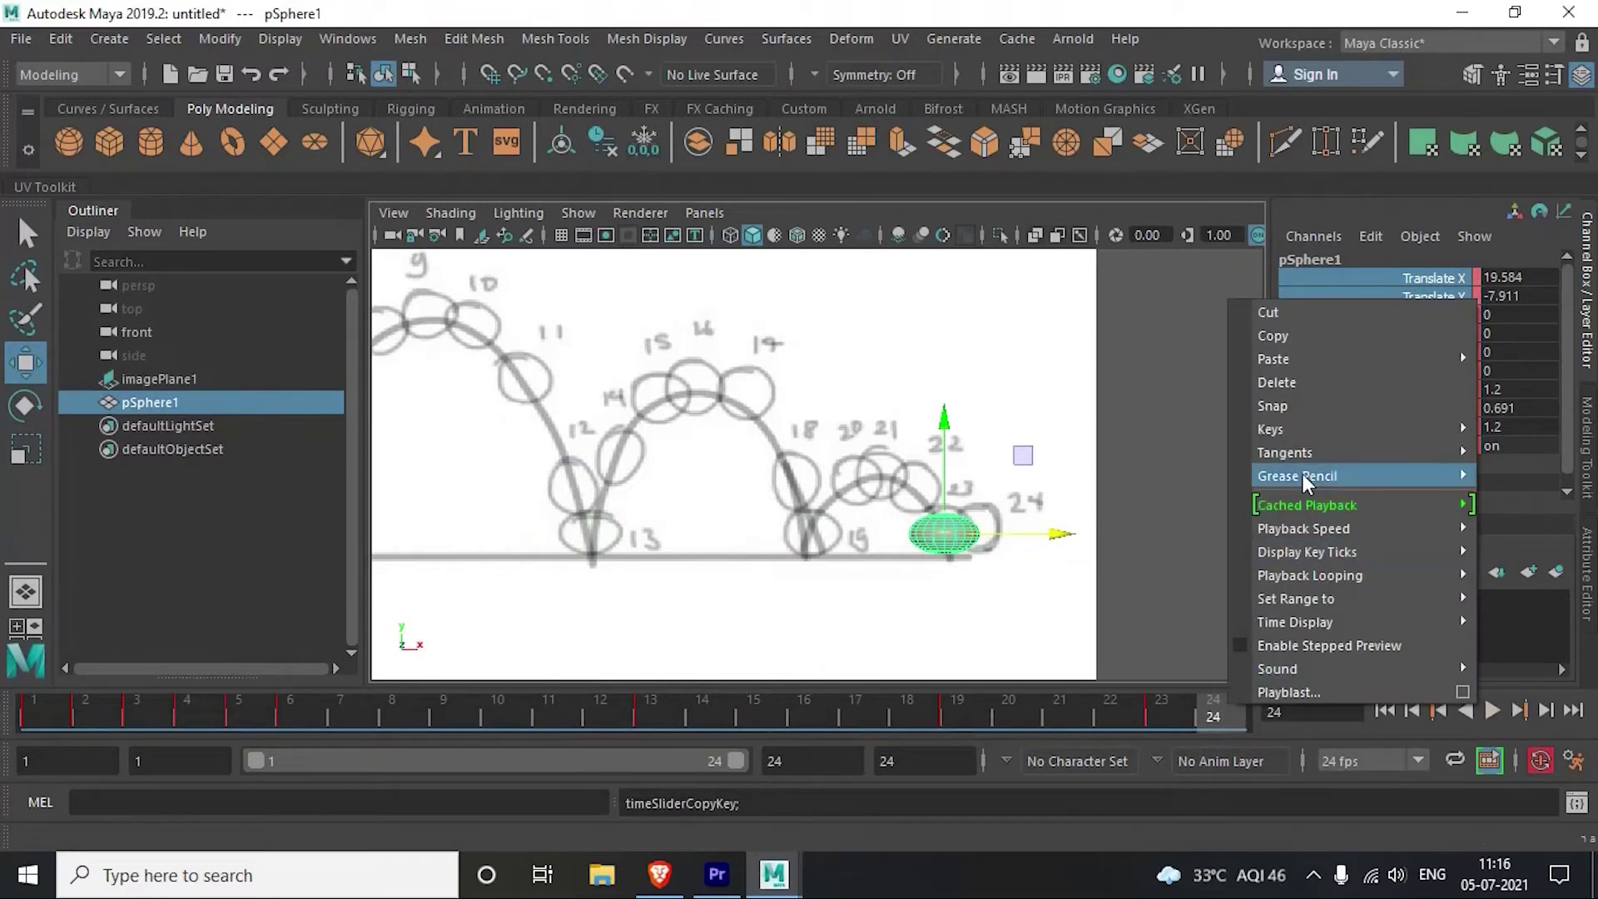
pyautogui.click(1136, 386)
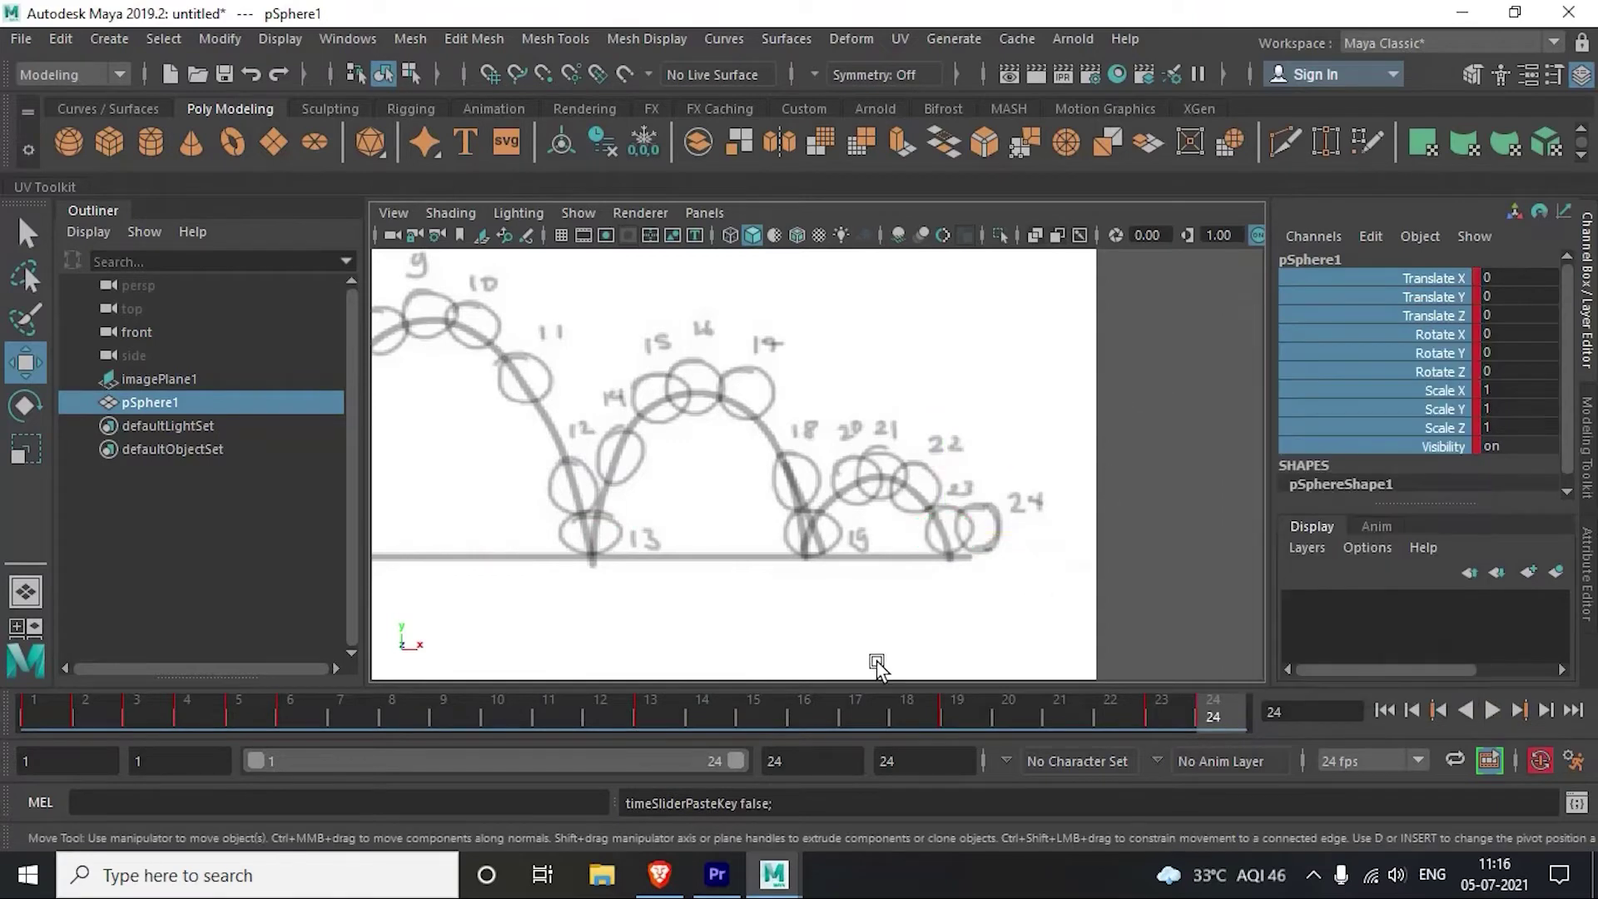
# Step: Move the frame-24 sphere onto the drawing's final bounce
pyautogui.scroll(-3, 724, 600)
pyautogui.scroll(-3, 702, 582)
pyautogui.scroll(-2, 702, 582)
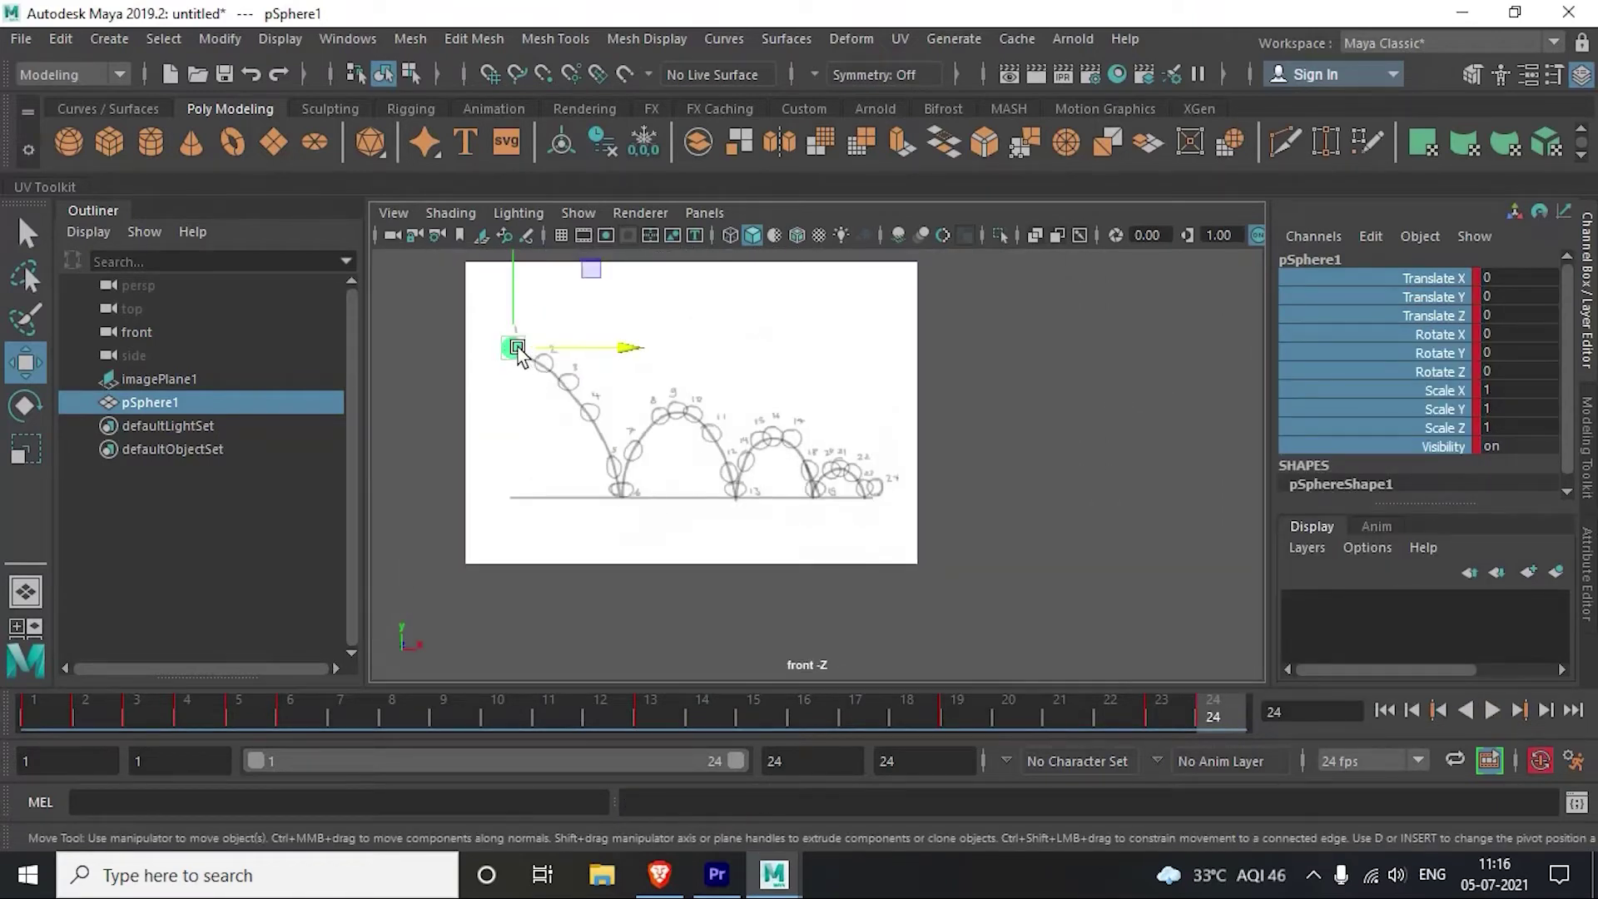
pyautogui.moveTo(516, 350)
pyautogui.mouseDown()
pyautogui.moveTo(970, 448)
pyautogui.moveTo(874, 489)
pyautogui.mouseUp()
pyautogui.scroll(3, 880, 552)
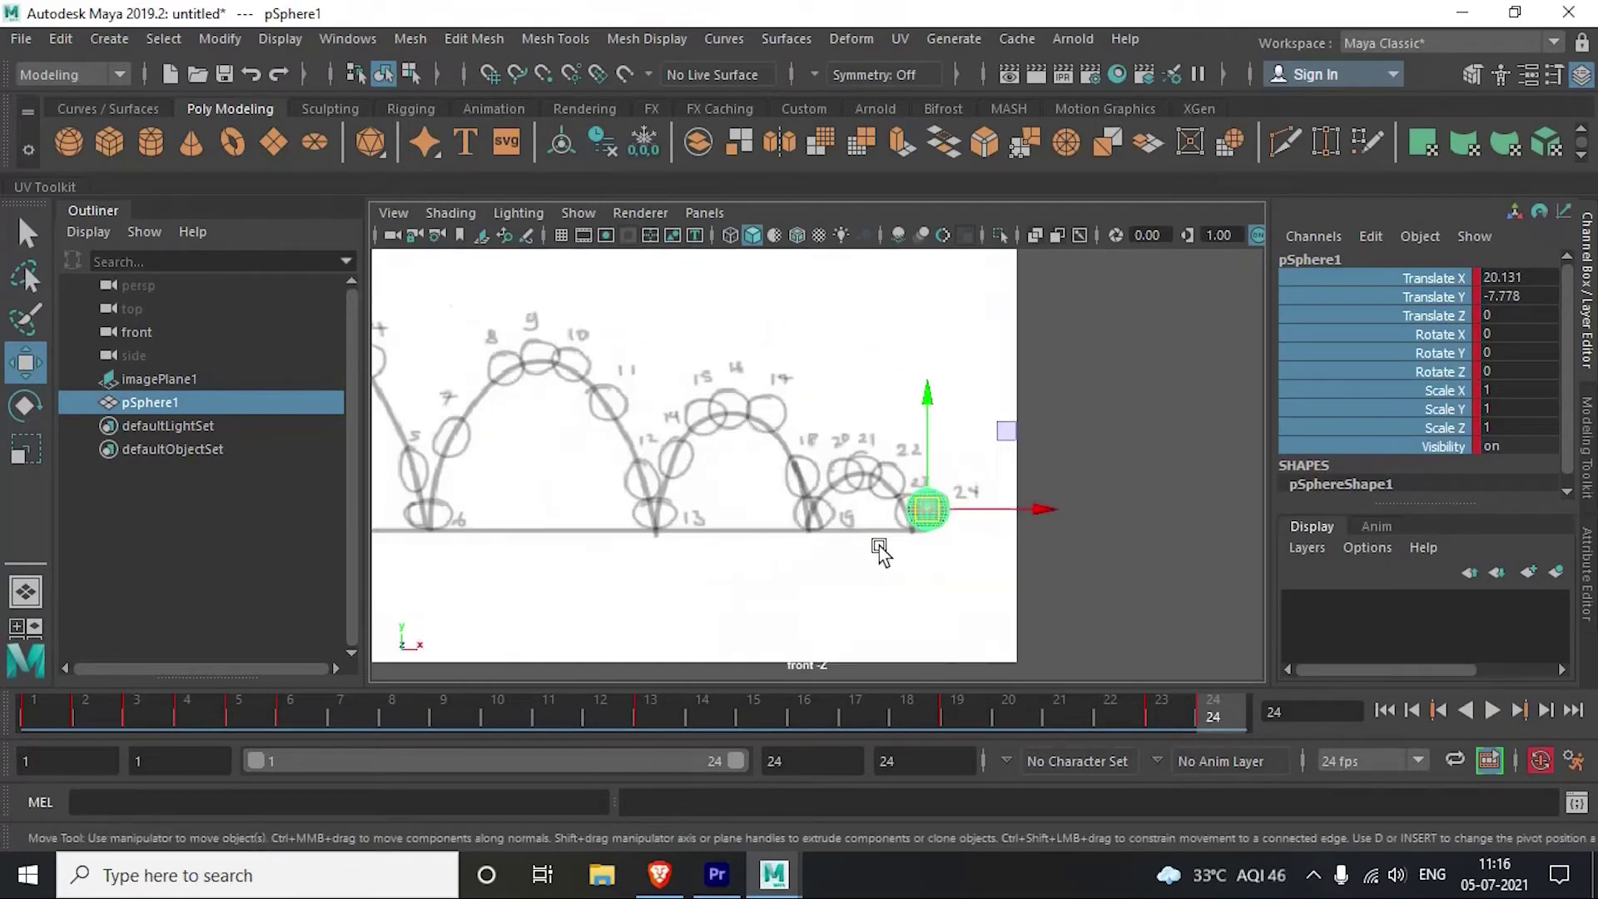
pyautogui.scroll(2, 881, 552)
pyautogui.scroll(2, 866, 541)
pyautogui.scroll(2, 840, 531)
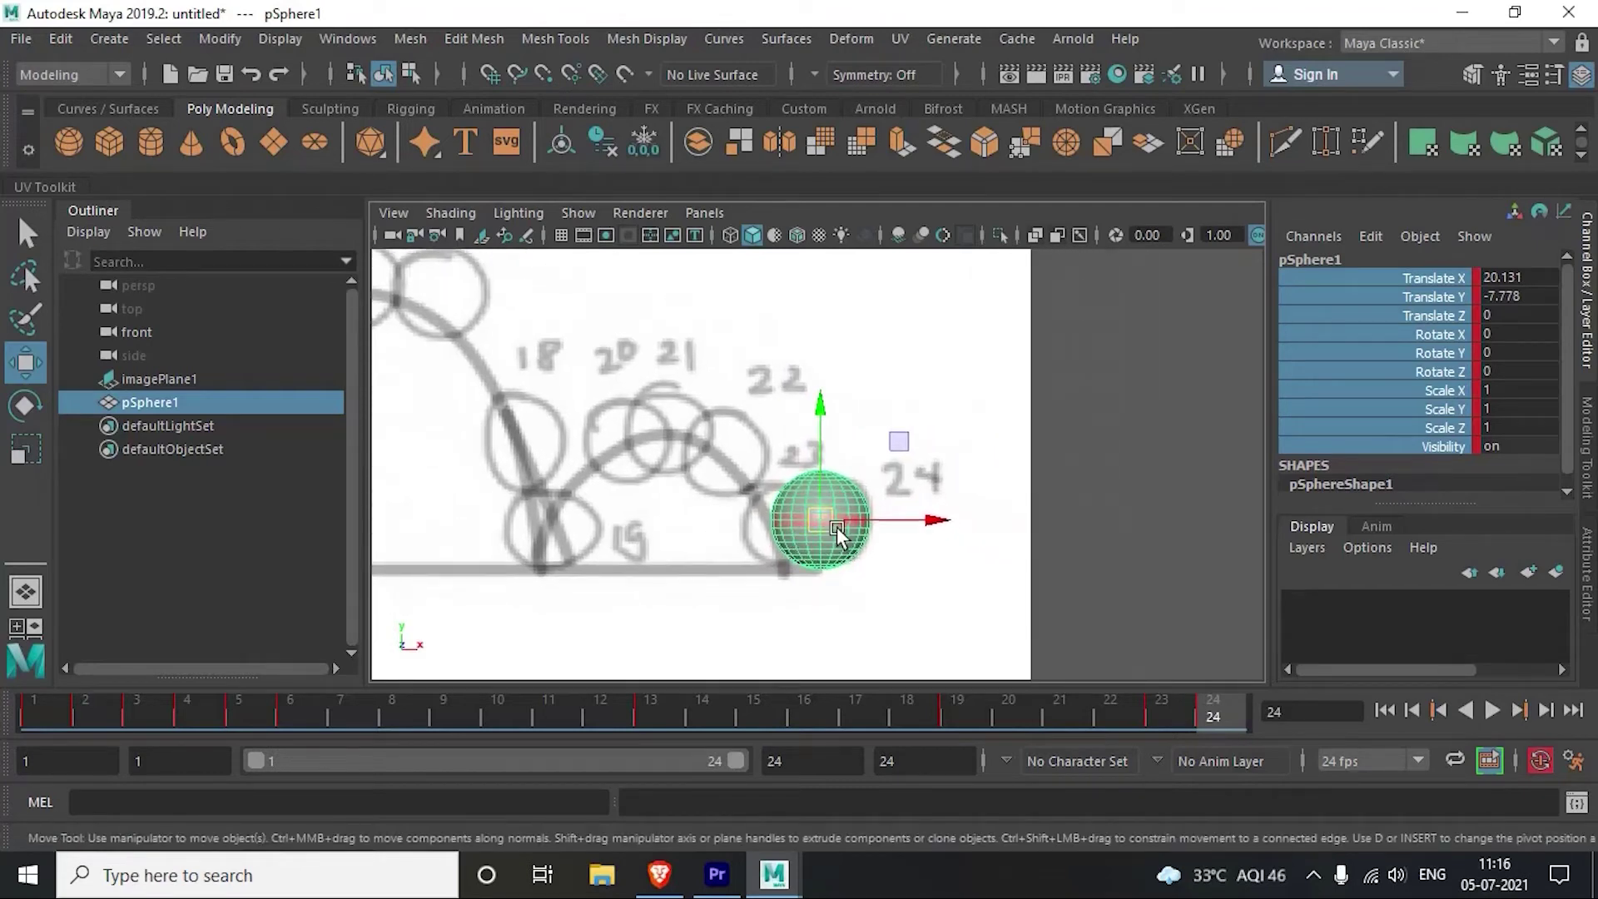
pyautogui.moveTo(836, 525); pyautogui.dragTo(843, 524)
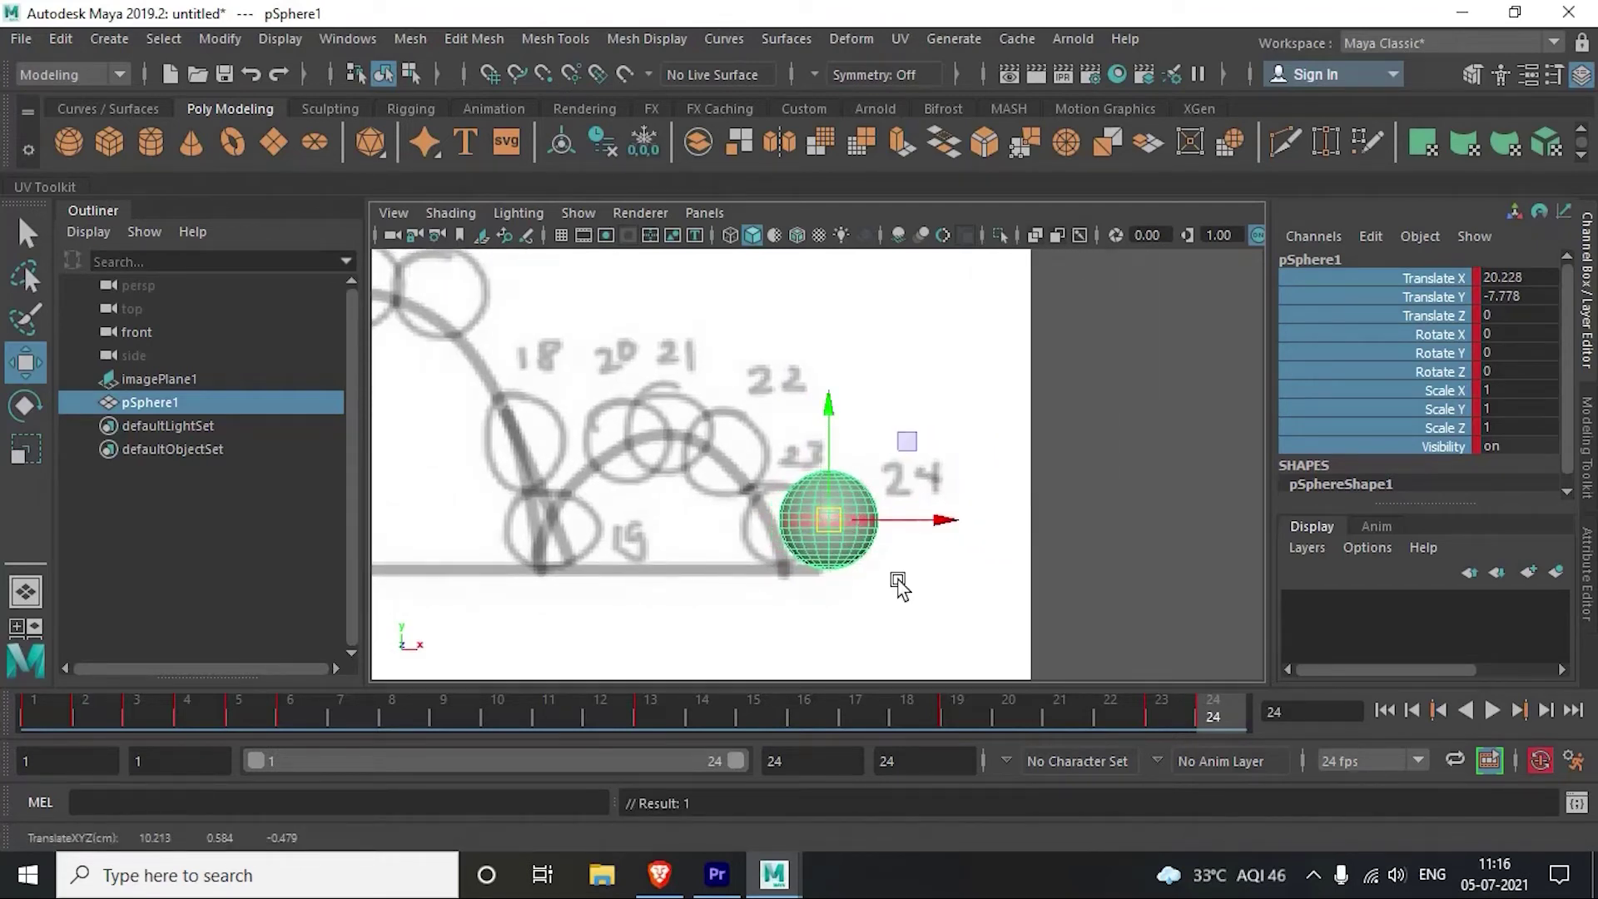
# Step: Review the poses at frames 6 and 9, then return to frame 1
pyautogui.moveTo(975, 695); pyautogui.dragTo(25, 716)
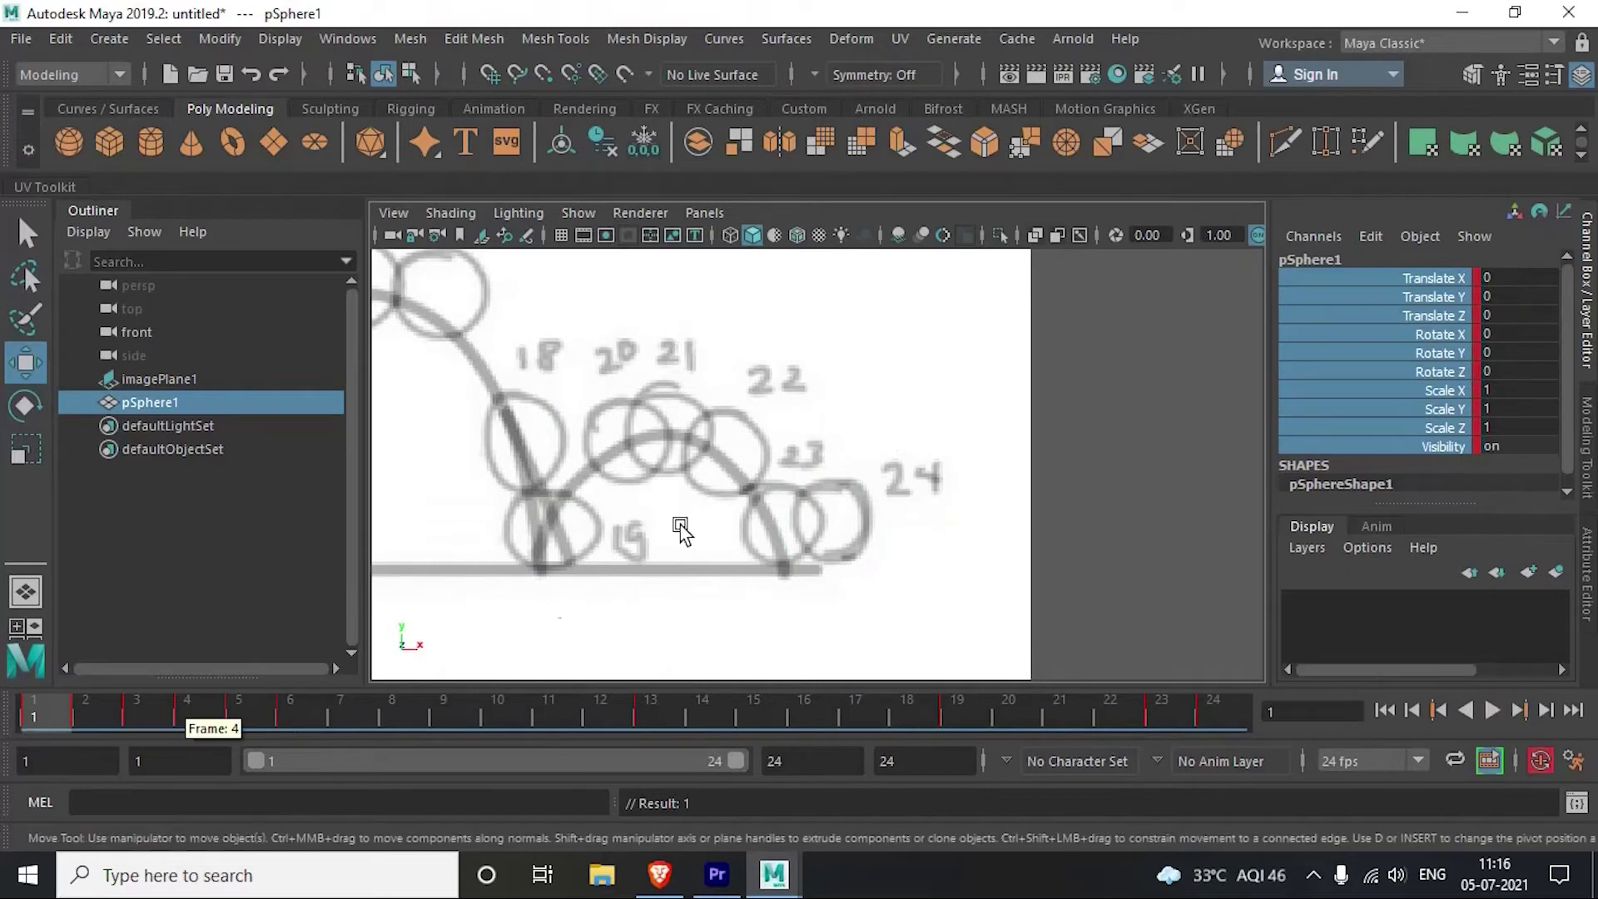
pyautogui.scroll(-4, 703, 512)
pyautogui.keyDown('alt'); pyautogui.moveTo(703, 512); pyautogui.dragTo(944, 560, button='middle'); pyautogui.keyUp('alt')
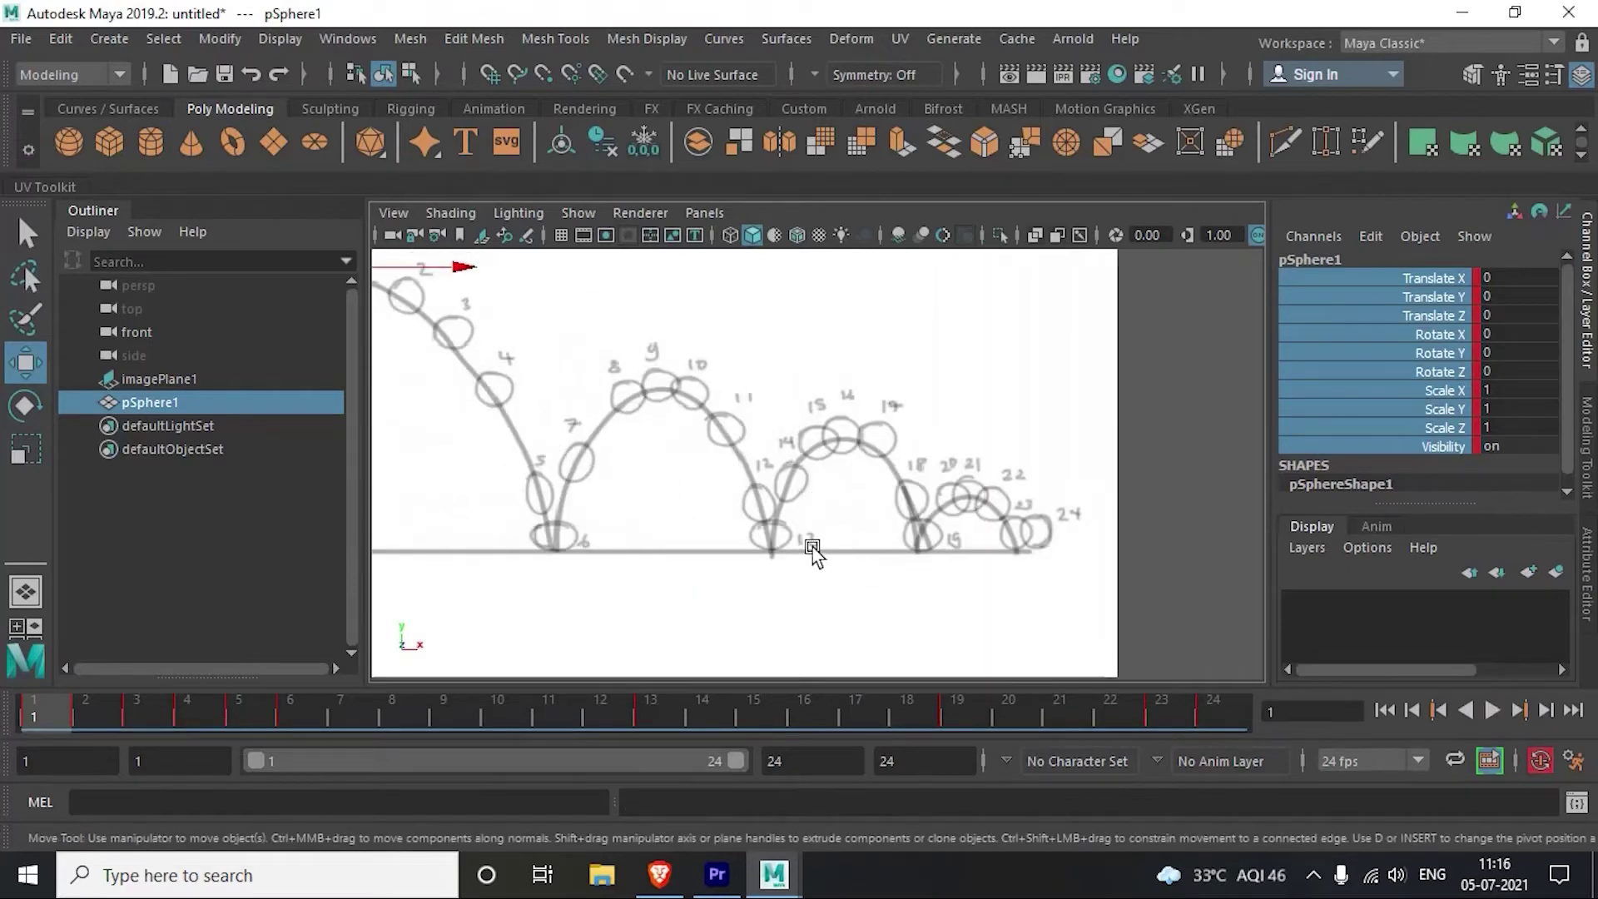
pyautogui.click(283, 712)
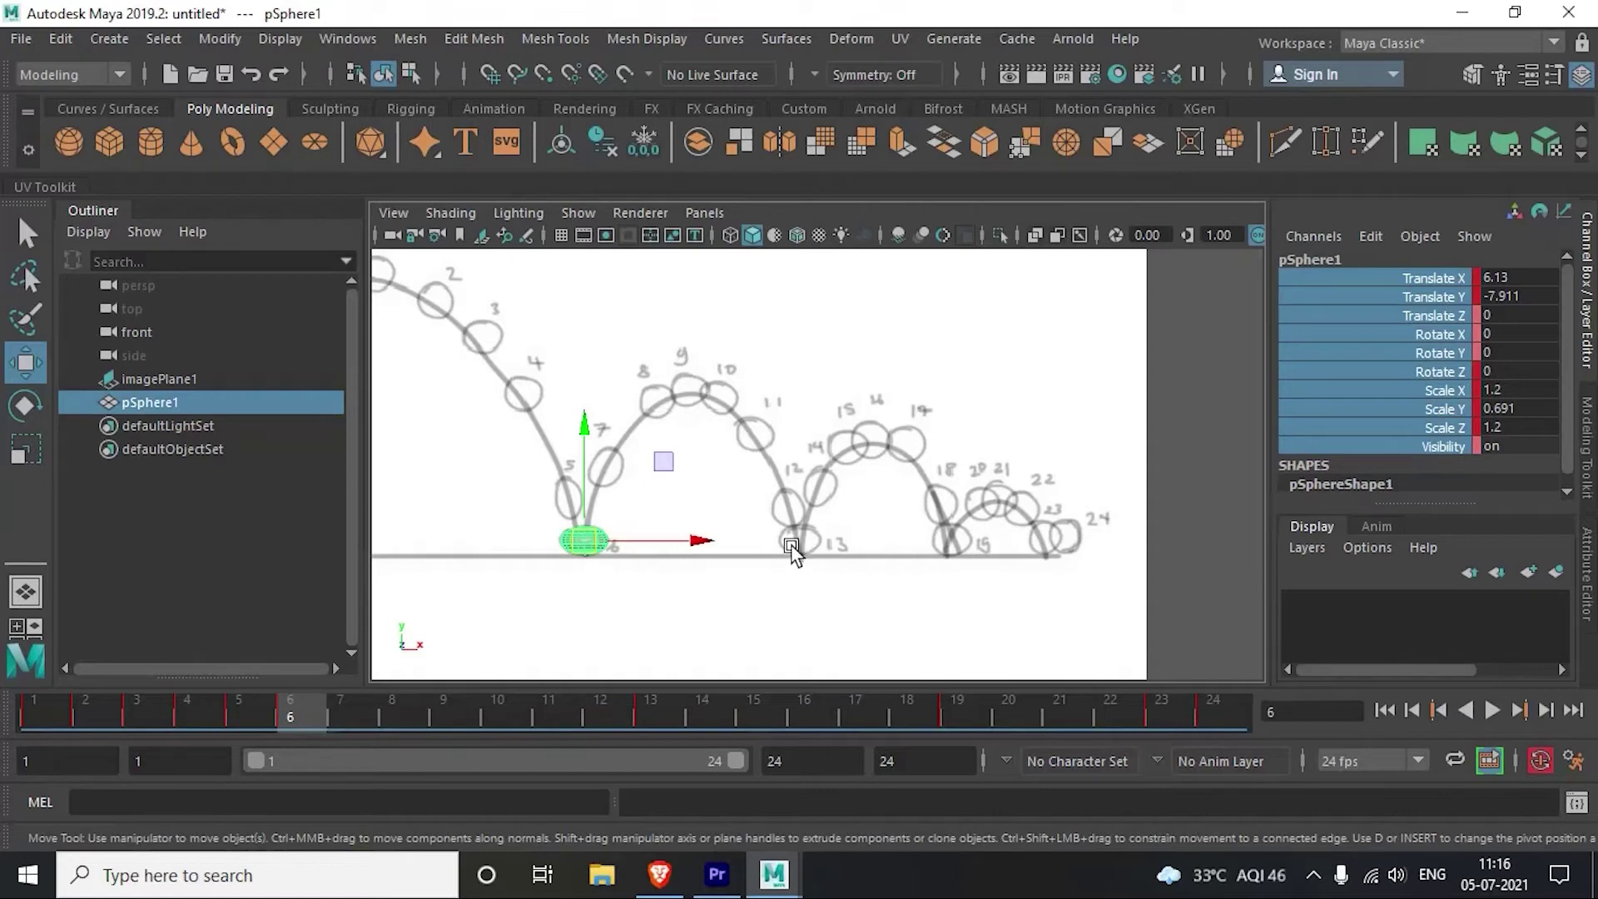
pyautogui.click(462, 720)
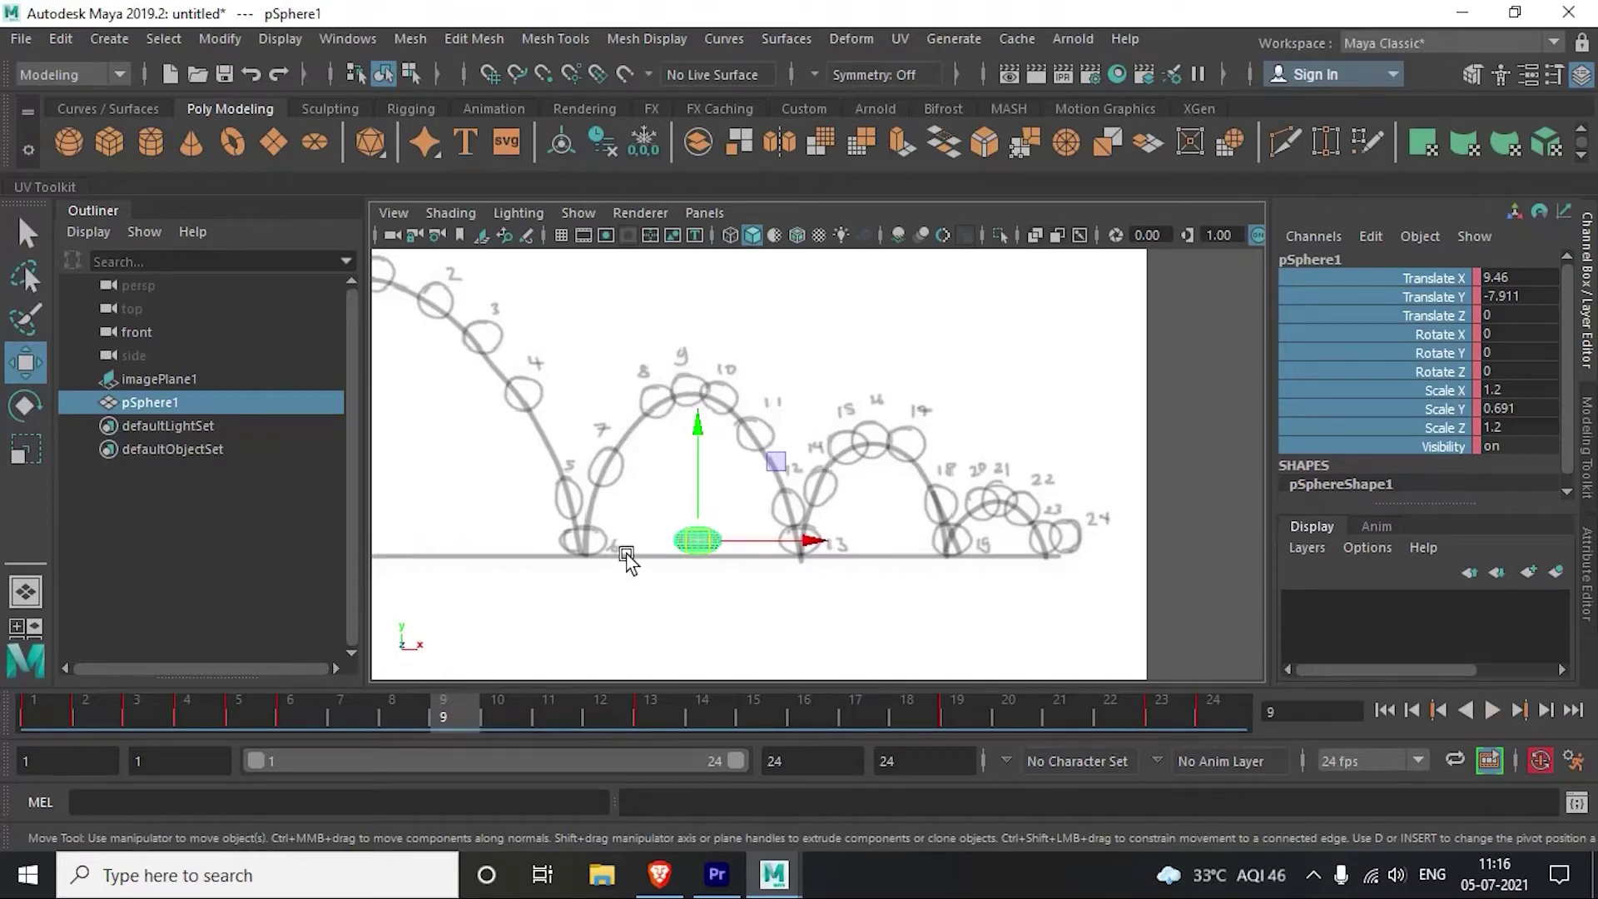
pyautogui.scroll(-3, 629, 562)
pyautogui.moveTo(319, 721); pyautogui.dragTo(29, 720)
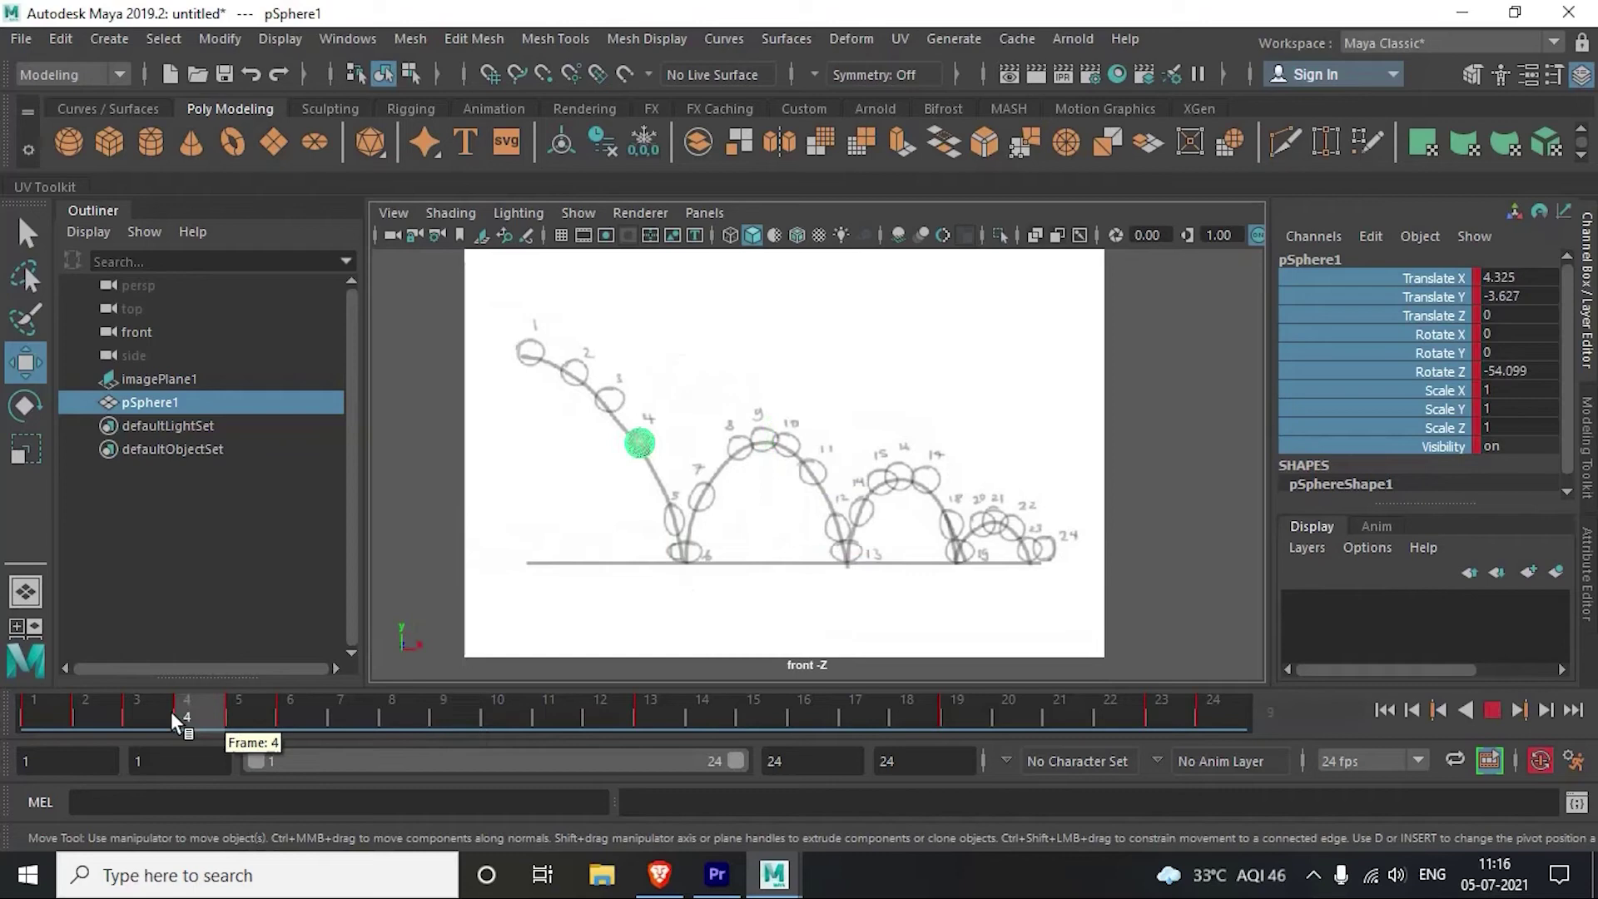
# Step: Paste the round frame-1 ball onto frame 9 and place it on sketched circle 9 at the peak
pyautogui.rightClick(35, 703)
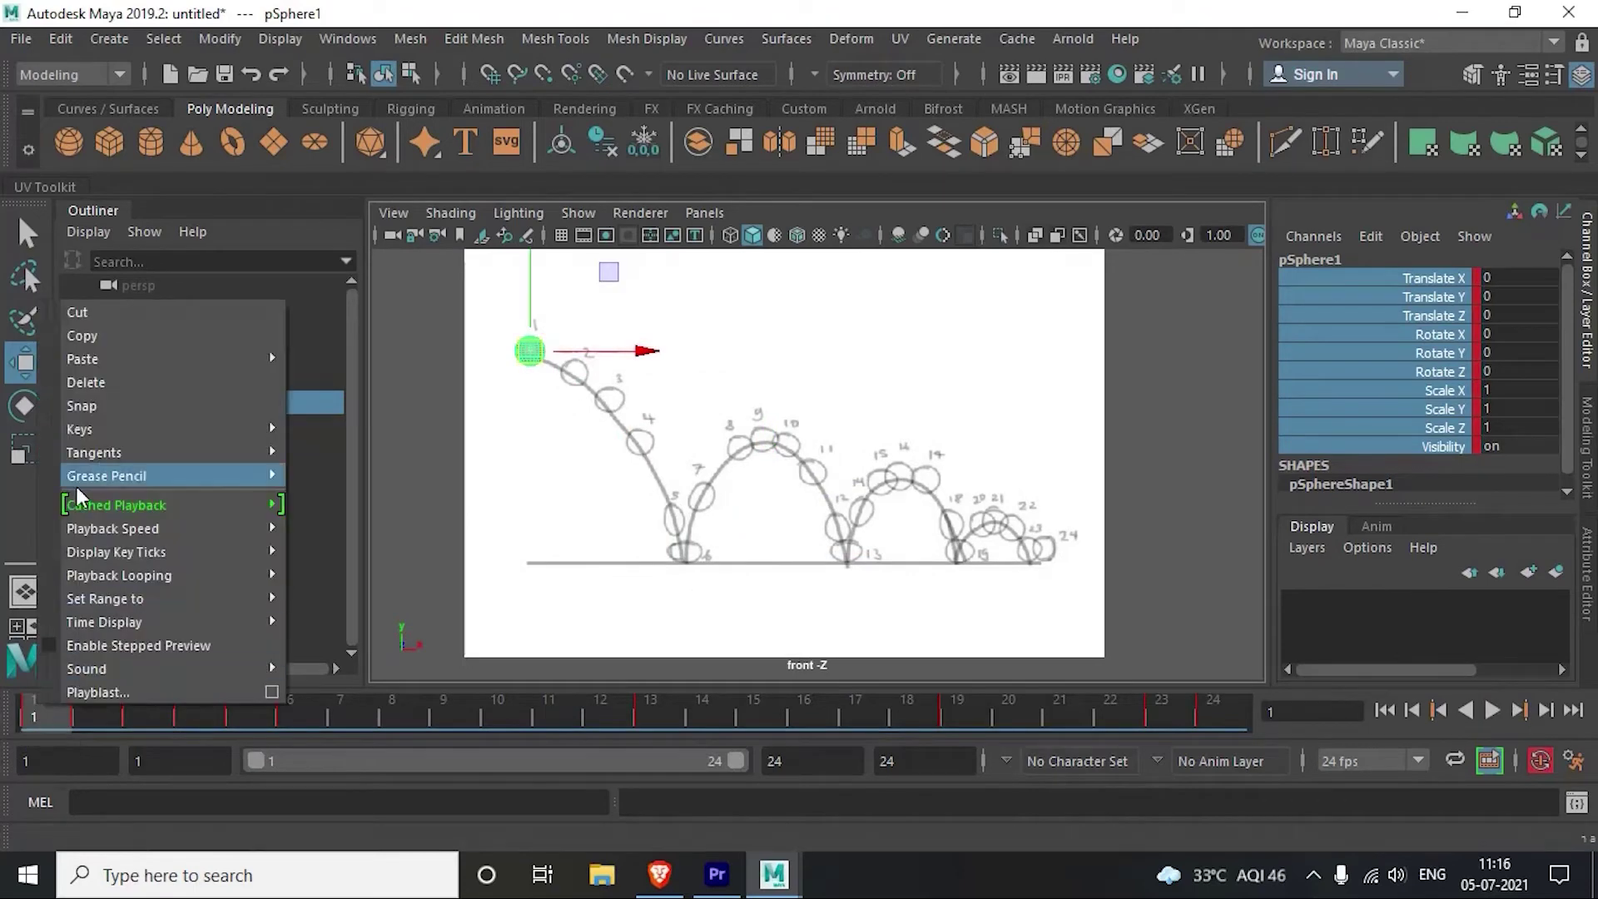
pyautogui.click(99, 332)
pyautogui.moveTo(176, 713); pyautogui.dragTo(442, 711)
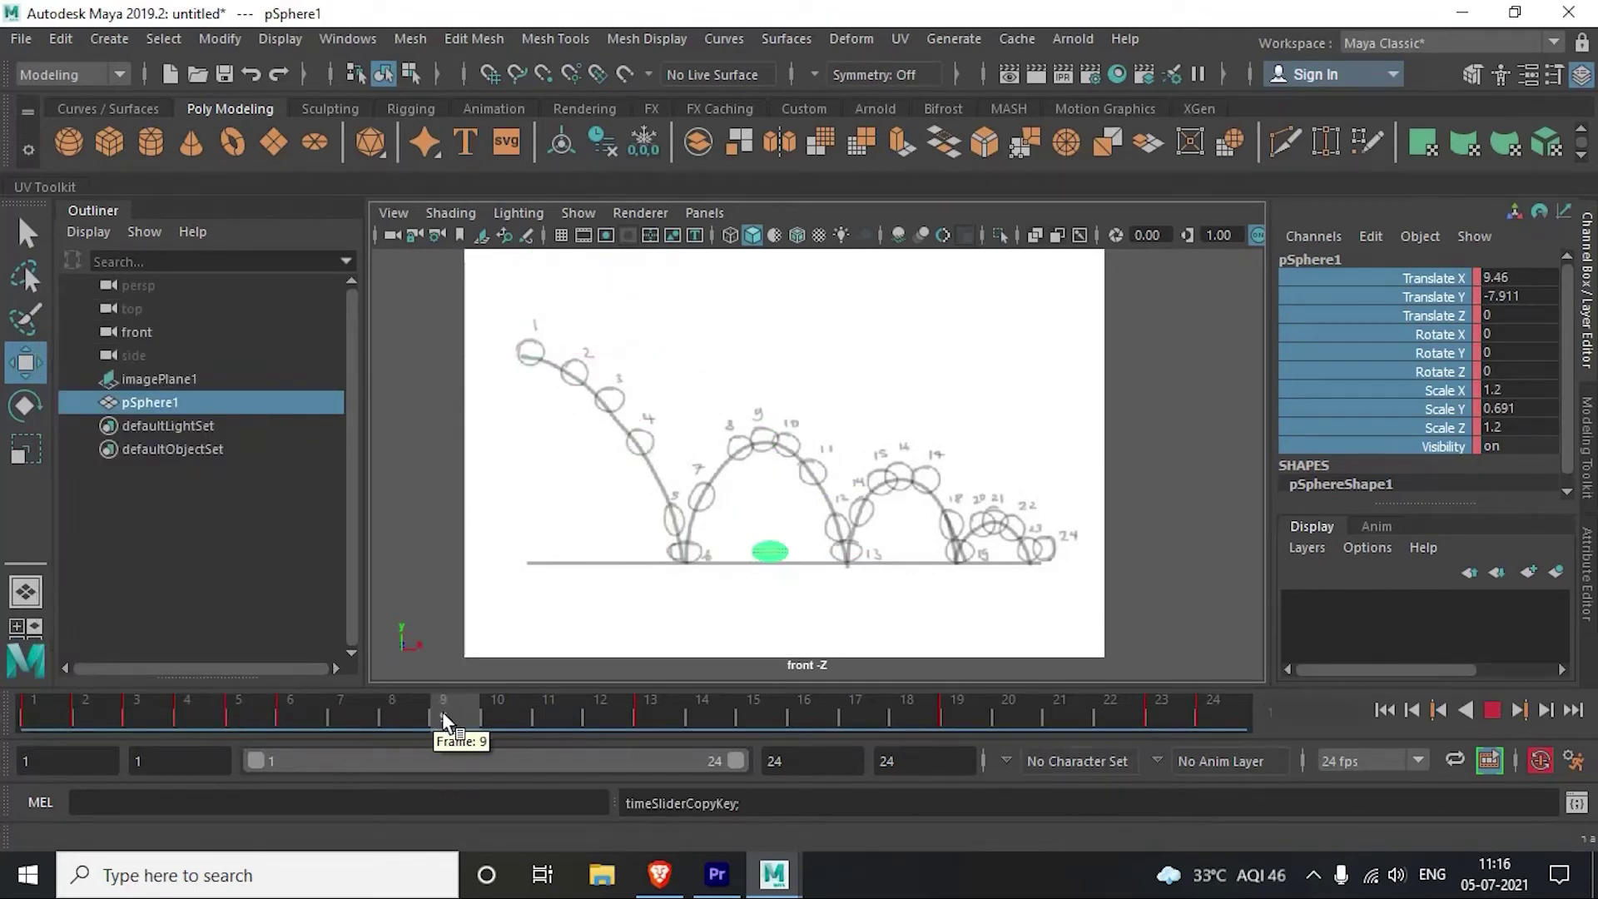
pyautogui.rightClick(441, 711)
pyautogui.click(735, 387)
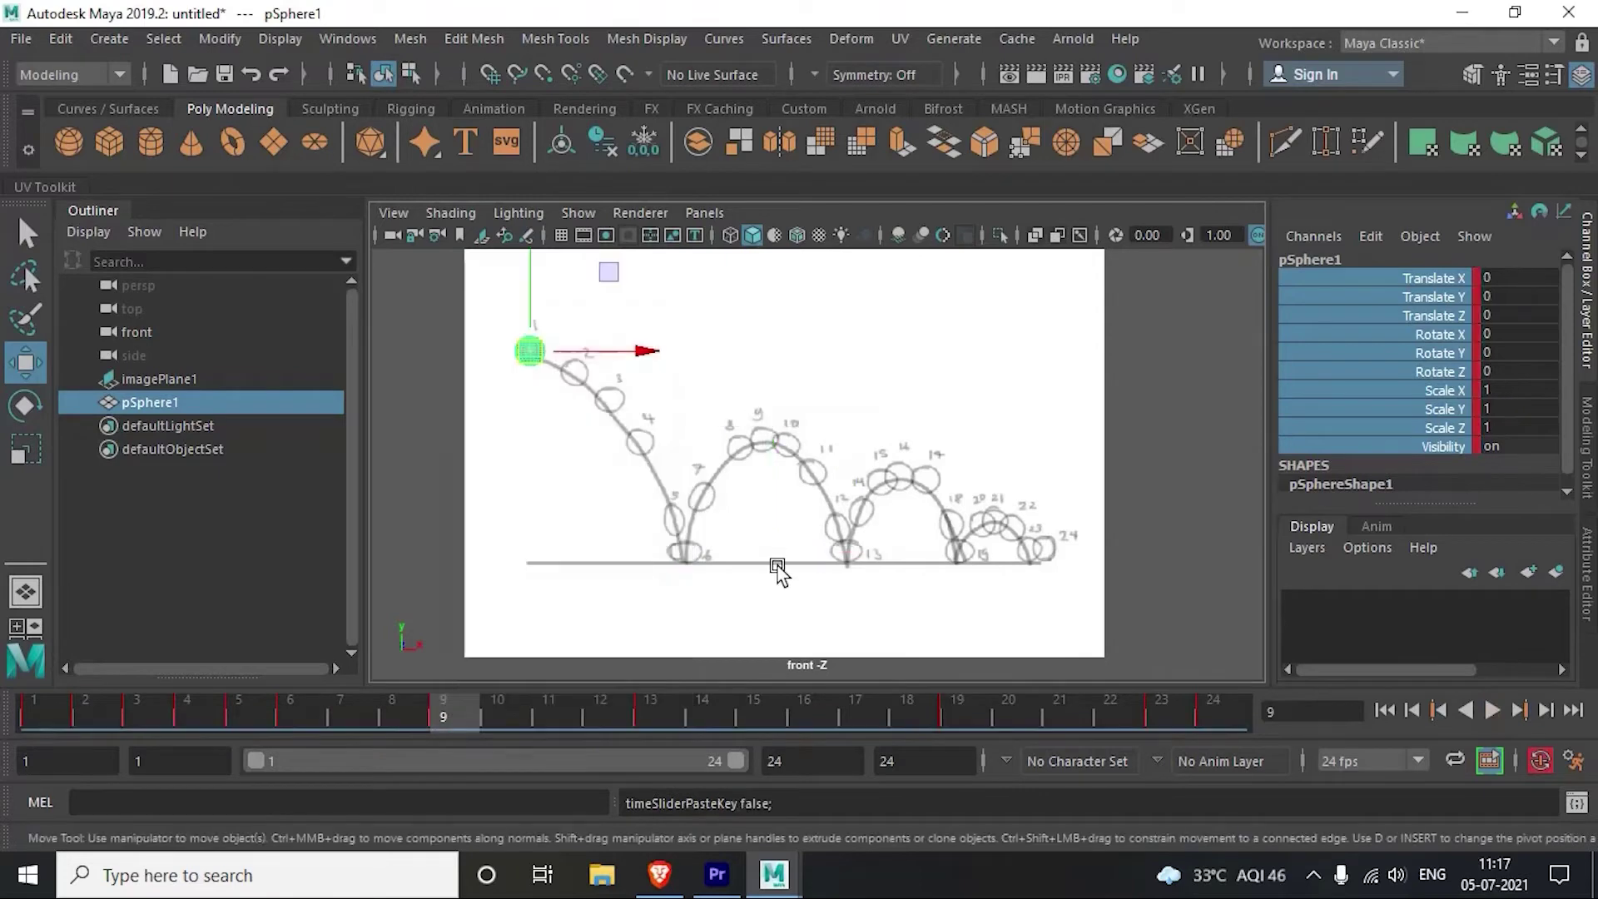
pyautogui.moveTo(646, 364); pyautogui.dragTo(885, 381)
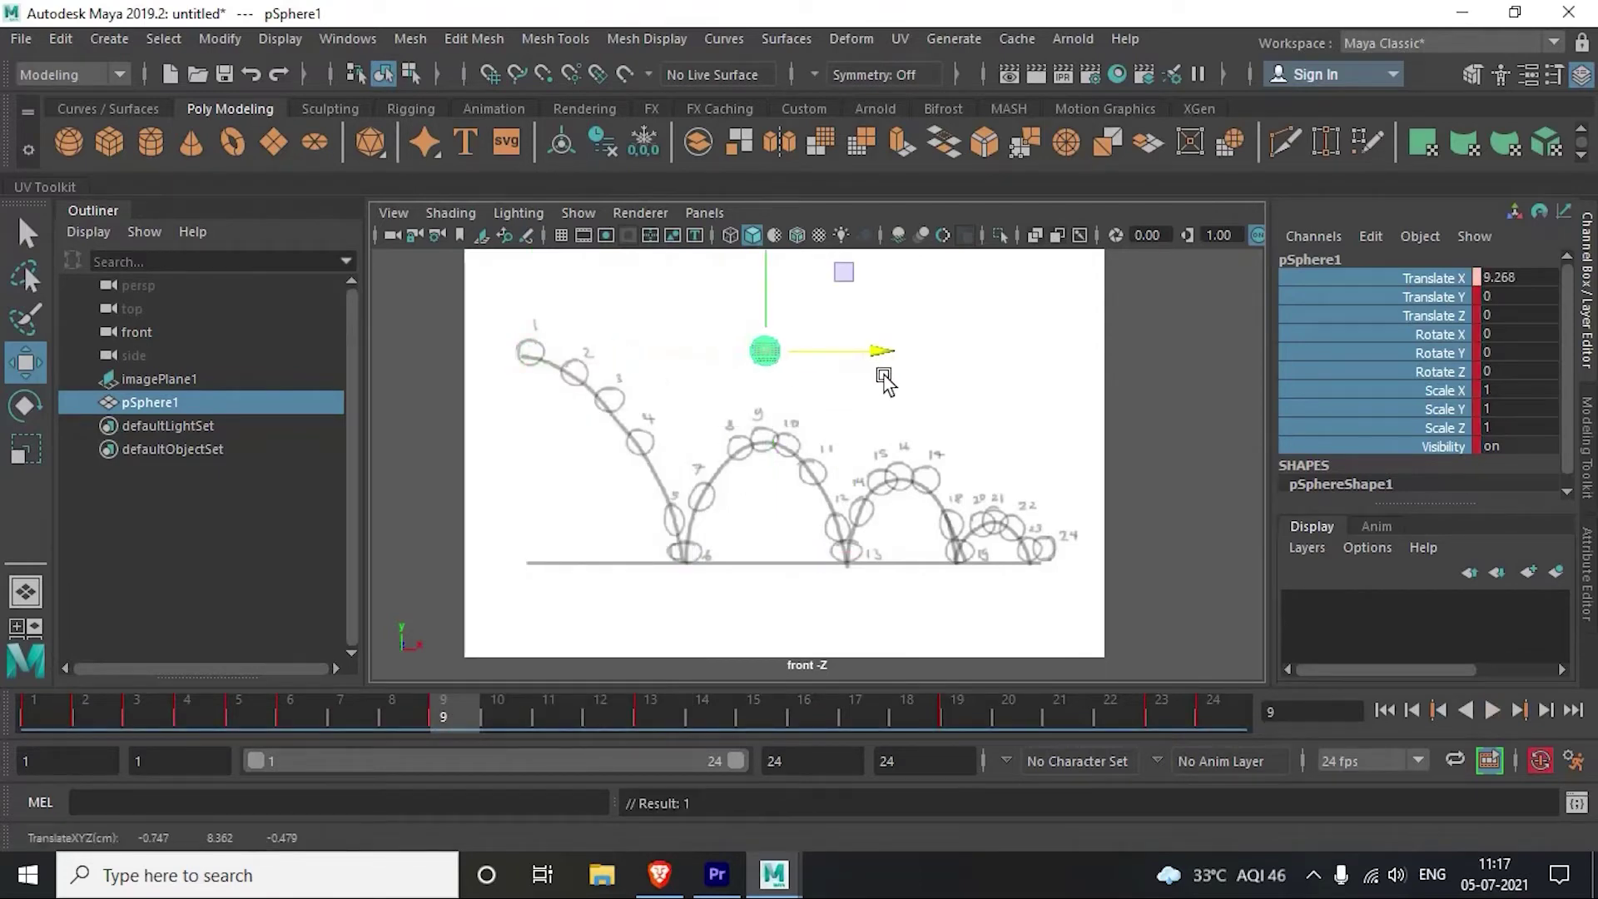
pyautogui.moveTo(775, 293); pyautogui.dragTo(767, 373)
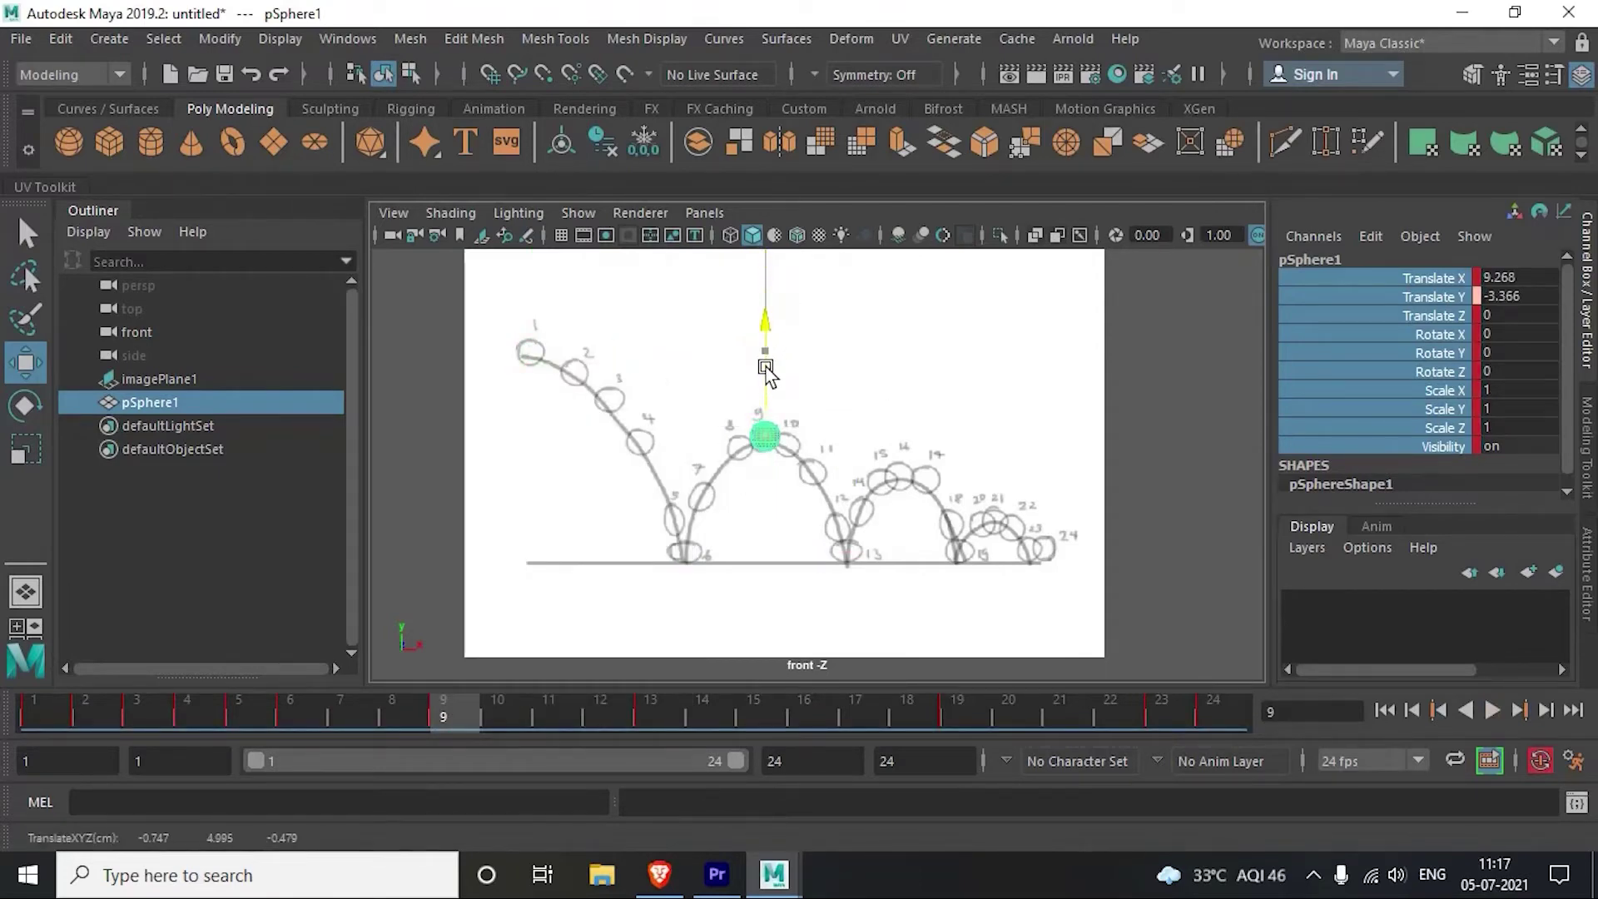
pyautogui.scroll(5, 753, 499)
pyautogui.scroll(1, 770, 549)
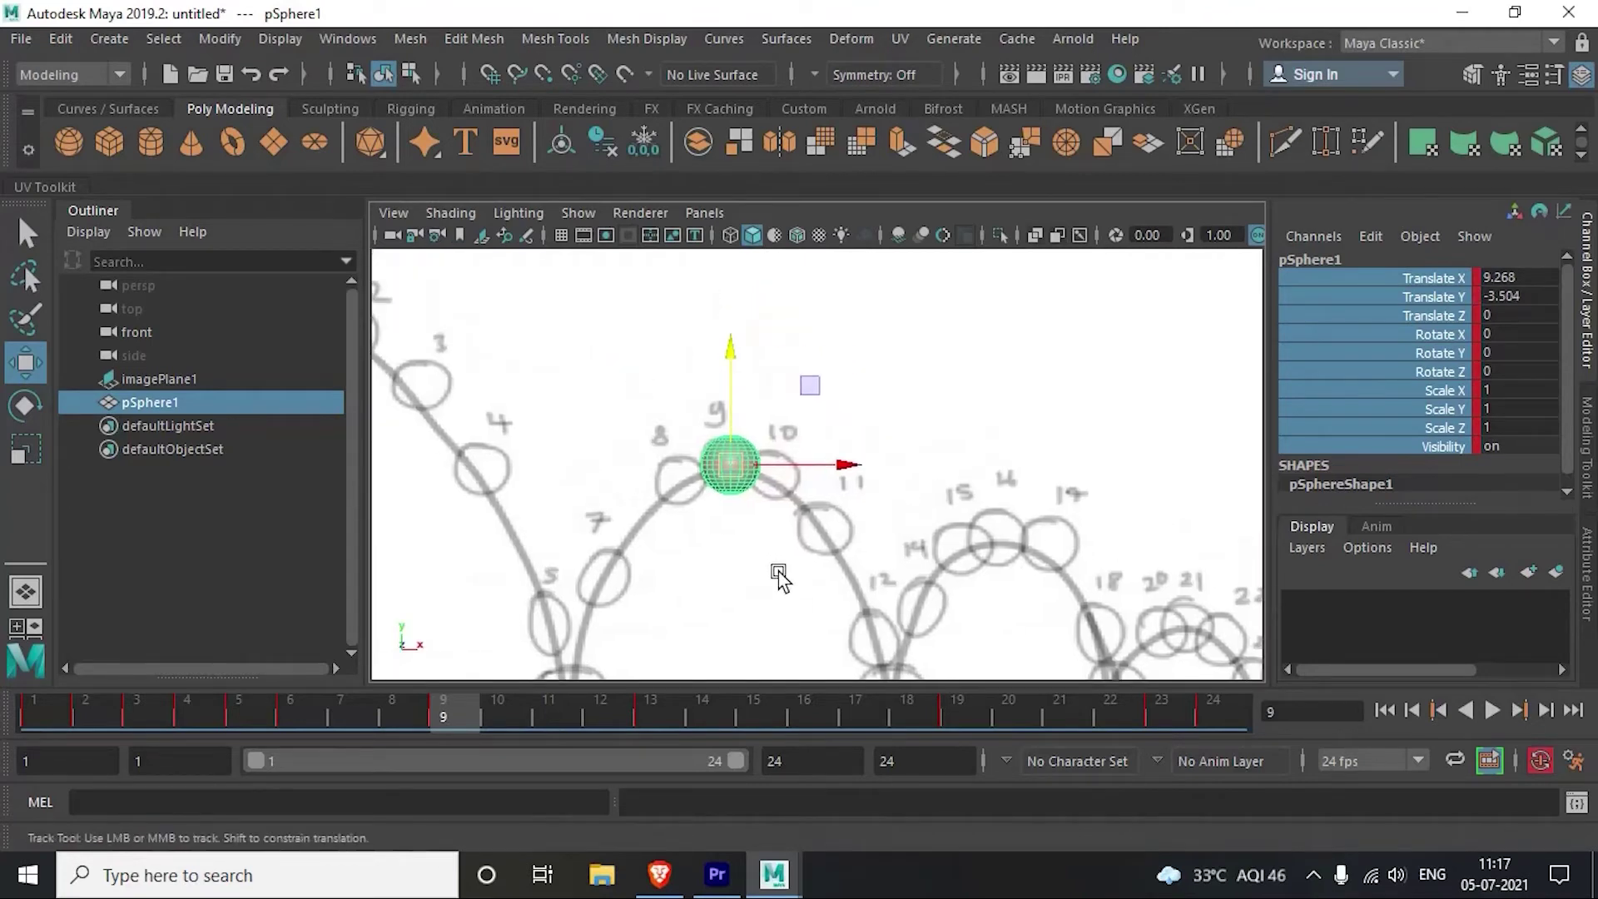
pyautogui.scroll(1, 775, 577)
# Step: In wireframe display, move the sphere onto the frame-8 circle
pyautogui.press('4')
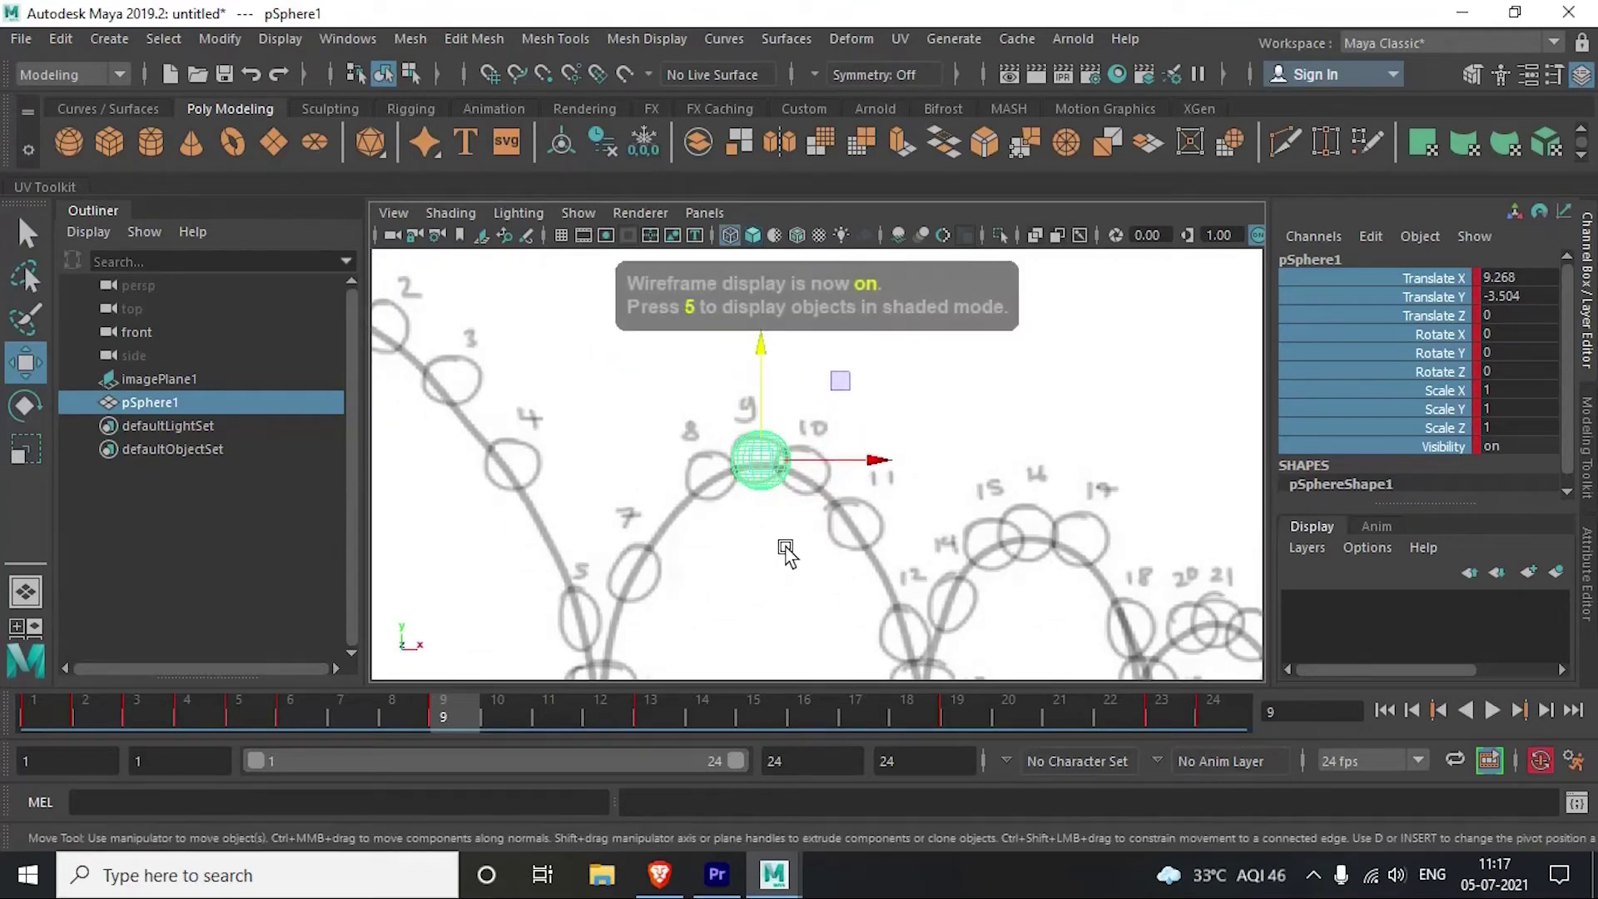
pyautogui.keyDown('alt'); pyautogui.moveTo(785, 549); pyautogui.dragTo(813, 537, button='middle'); pyautogui.keyUp('alt')
pyautogui.moveTo(440, 706); pyautogui.dragTo(398, 707)
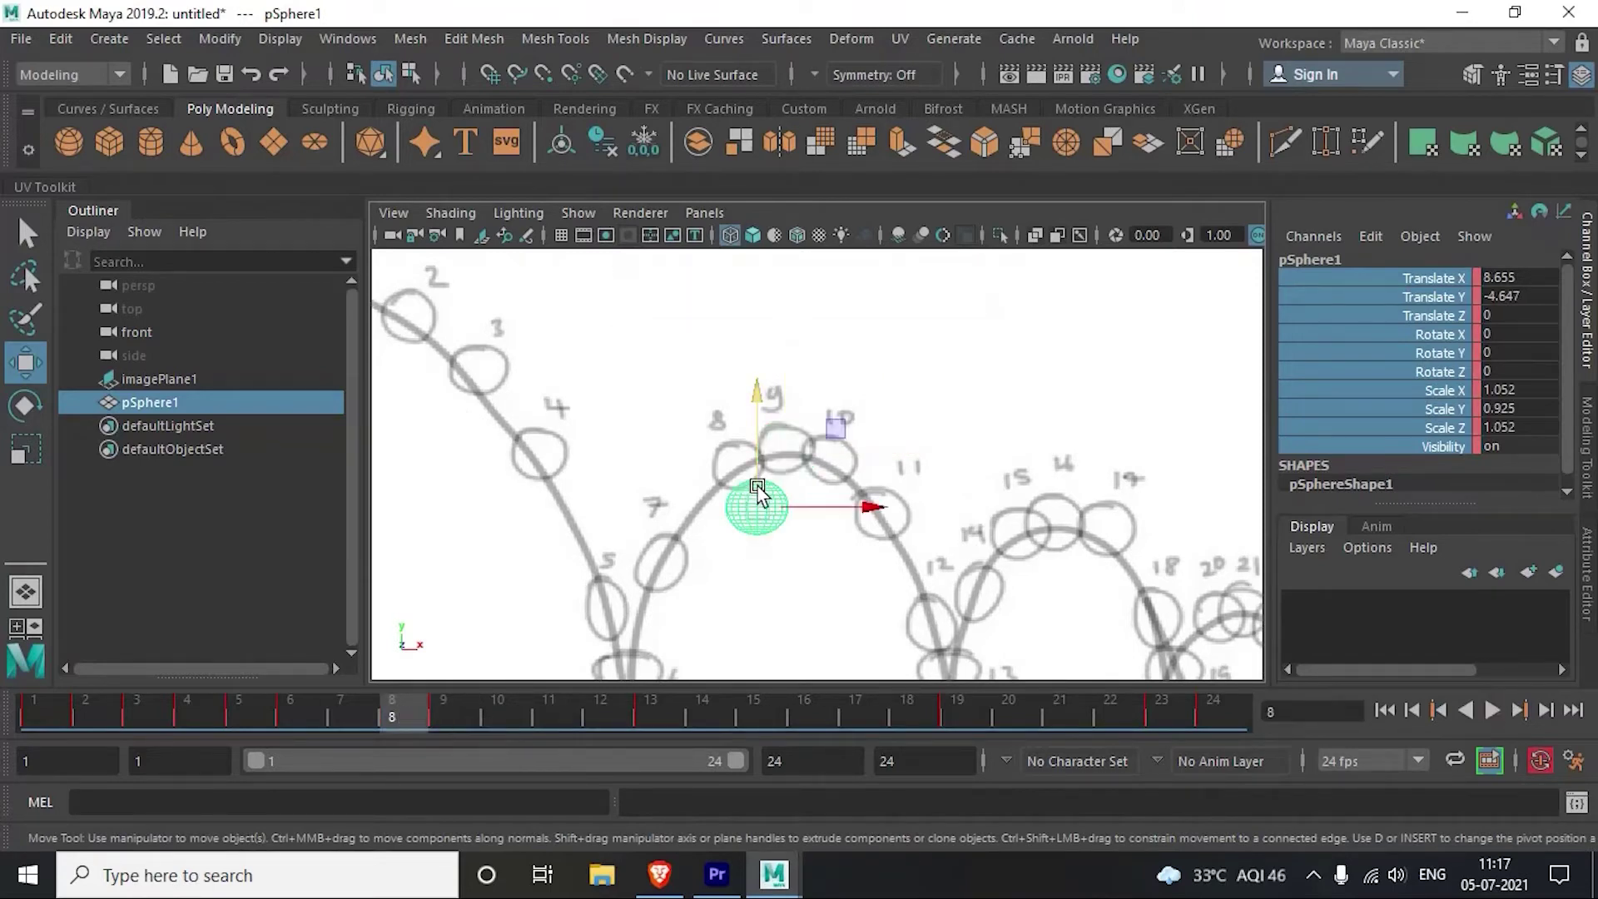
pyautogui.moveTo(758, 491); pyautogui.dragTo(740, 479)
pyautogui.moveTo(467, 714)
pyautogui.mouseDown()
pyautogui.moveTo(502, 715)
pyautogui.moveTo(358, 718)
pyautogui.mouseUp()
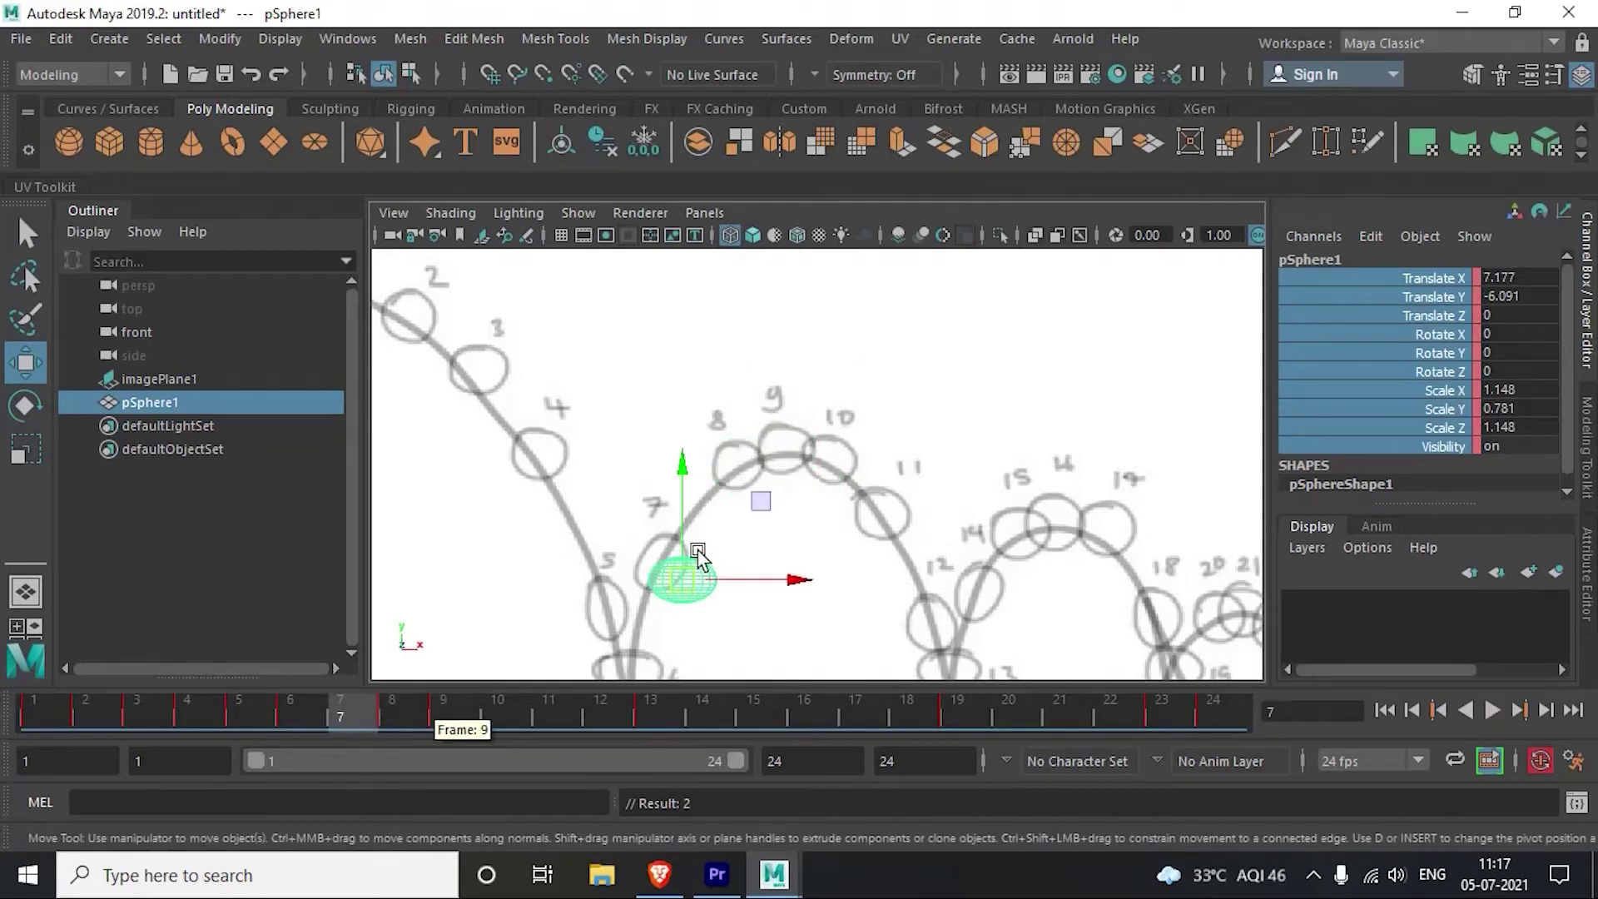
pyautogui.keyDown('alt'); pyautogui.moveTo(703, 553); pyautogui.dragTo(730, 518, button='middle'); pyautogui.keyUp('alt')
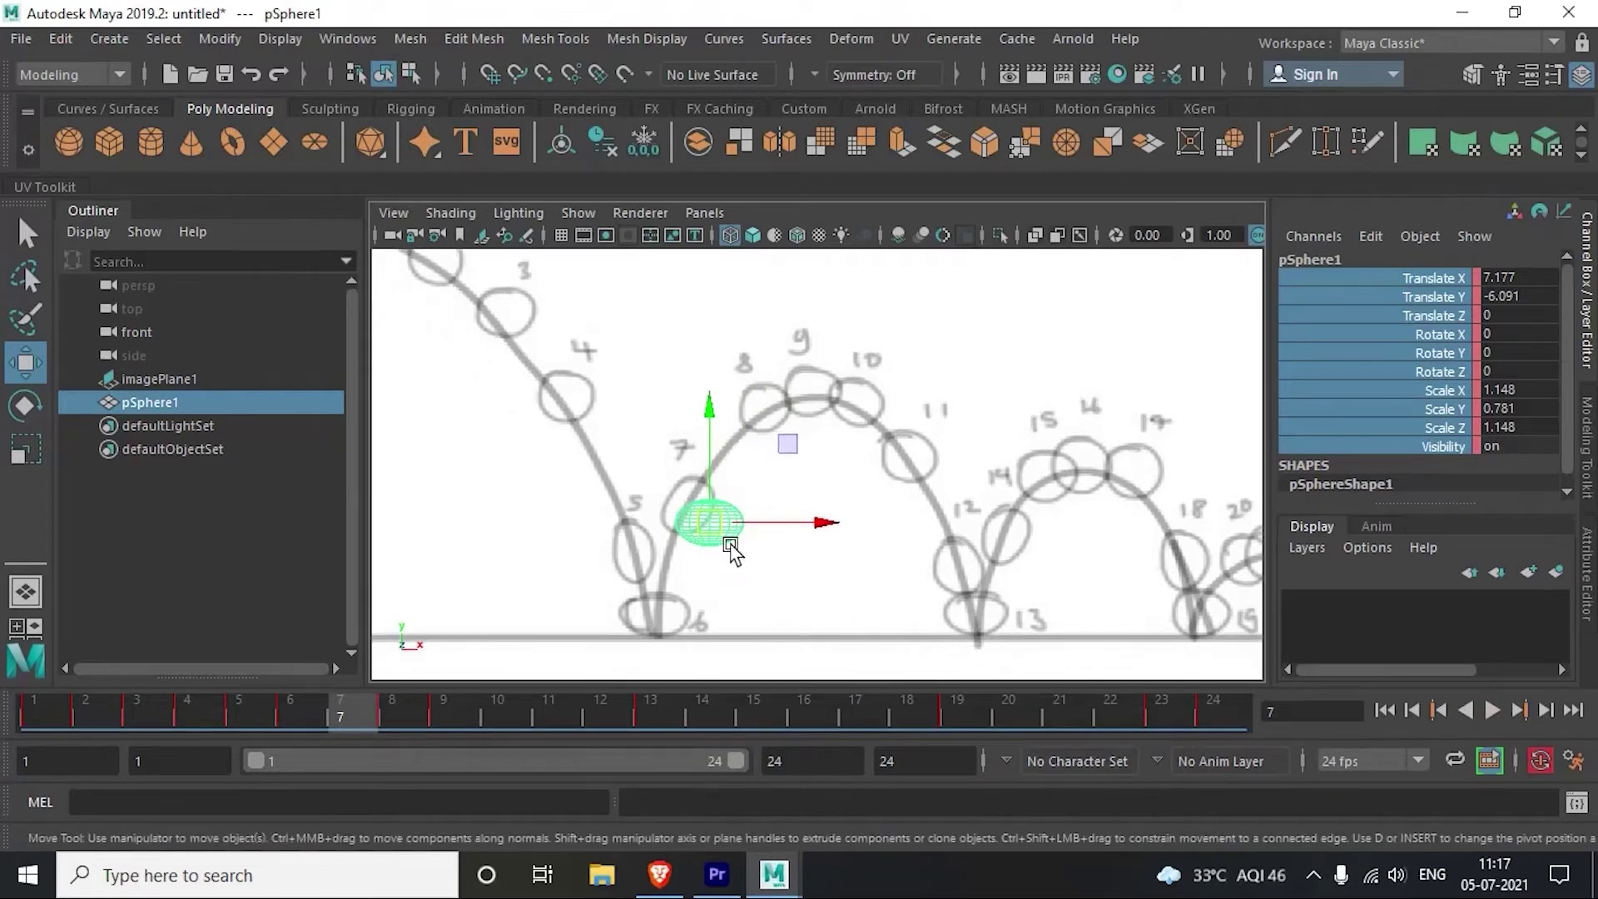
# Step: Tilt the sphere about 69 degrees onto circle 7, and place it on circle 10
pyautogui.press('5')
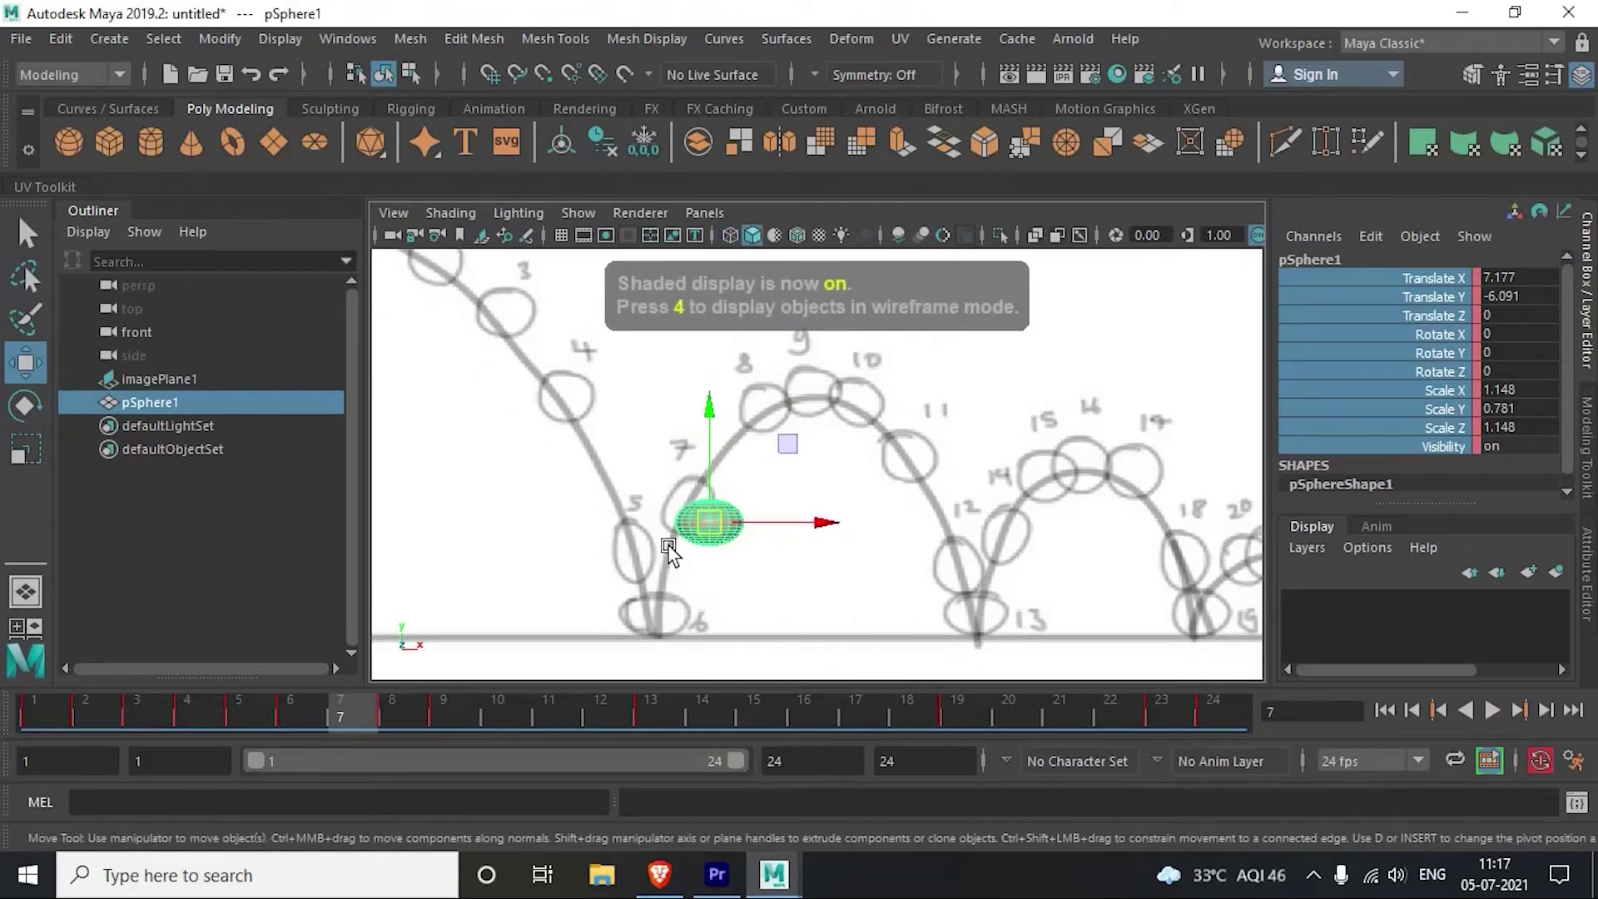
pyautogui.press('e')
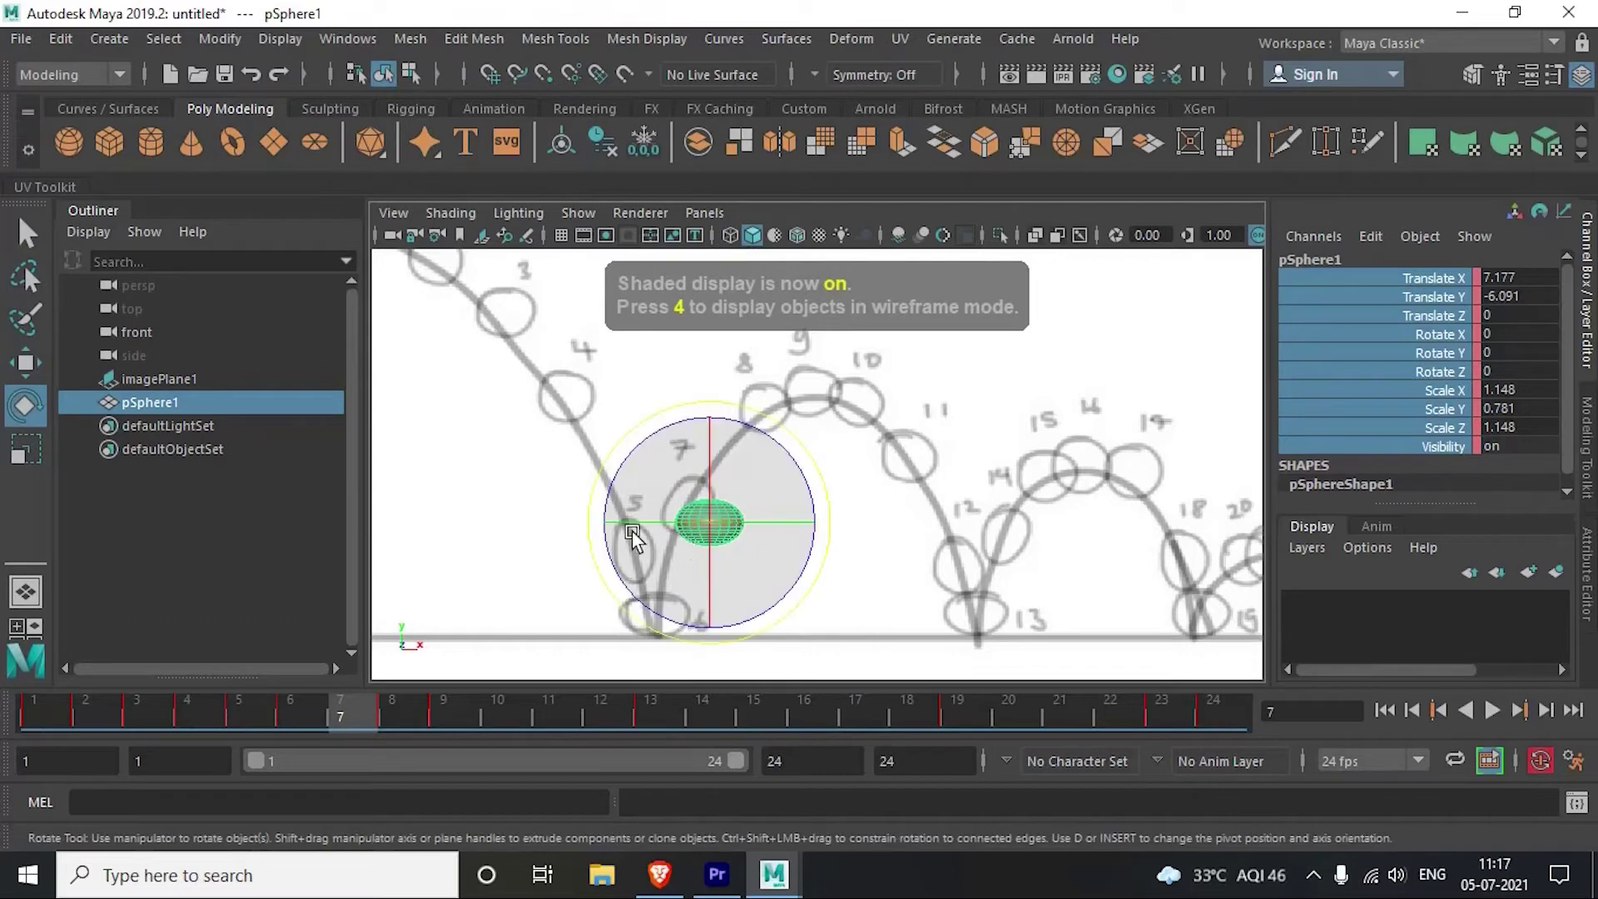
pyautogui.moveTo(593, 516)
pyautogui.mouseDown()
pyautogui.moveTo(616, 610)
pyautogui.moveTo(663, 626)
pyautogui.mouseUp()
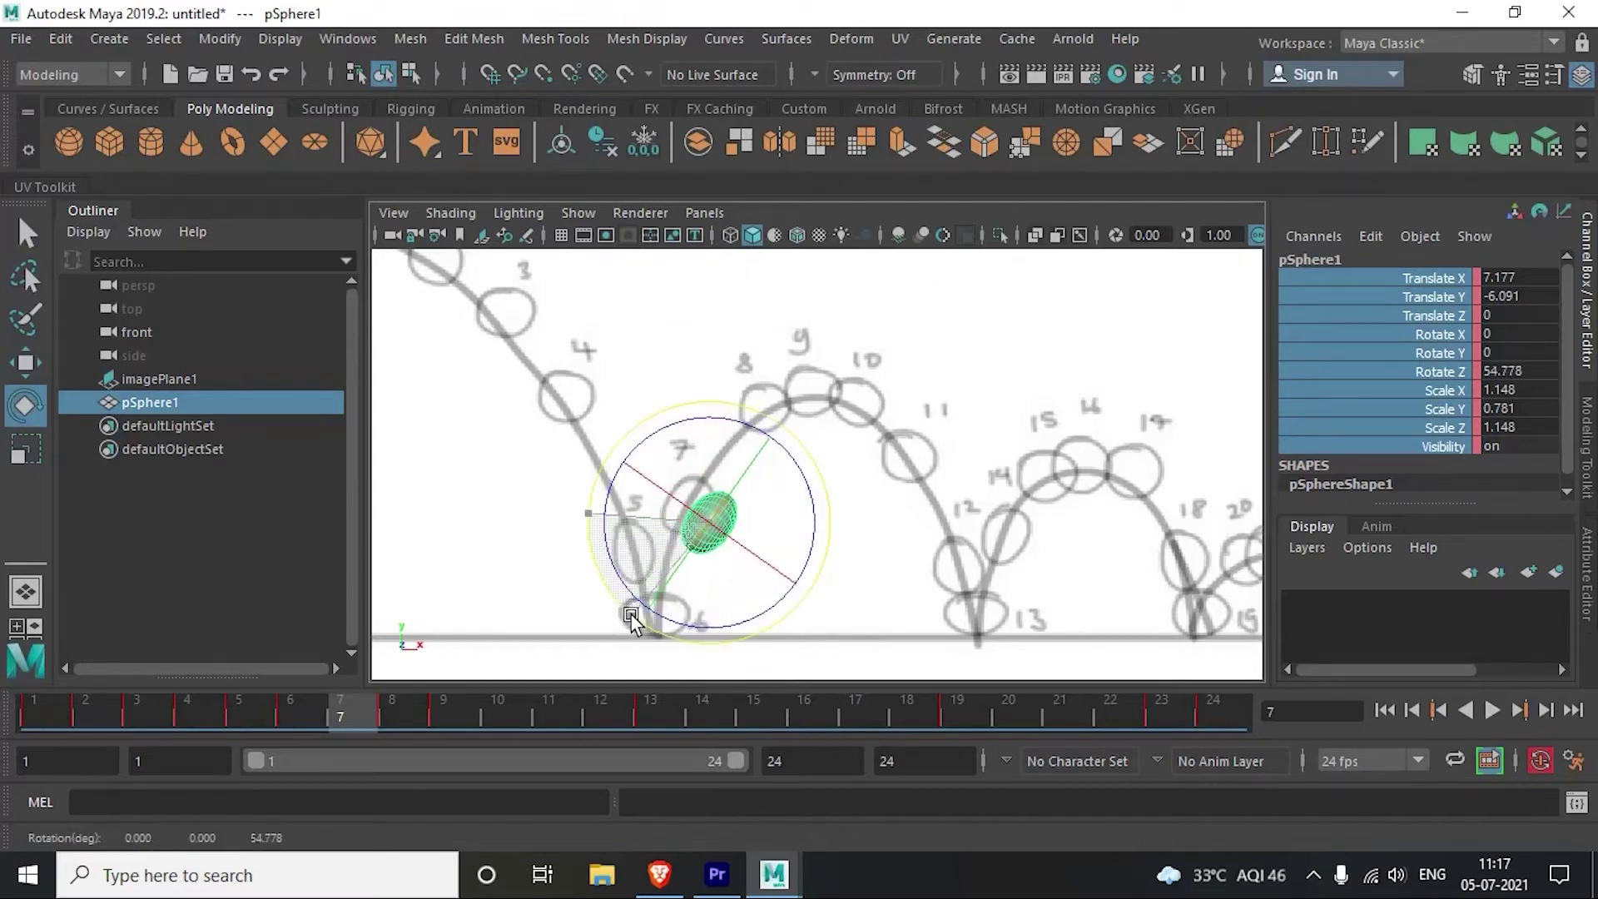
pyautogui.press('w')
pyautogui.moveTo(713, 526); pyautogui.dragTo(687, 504)
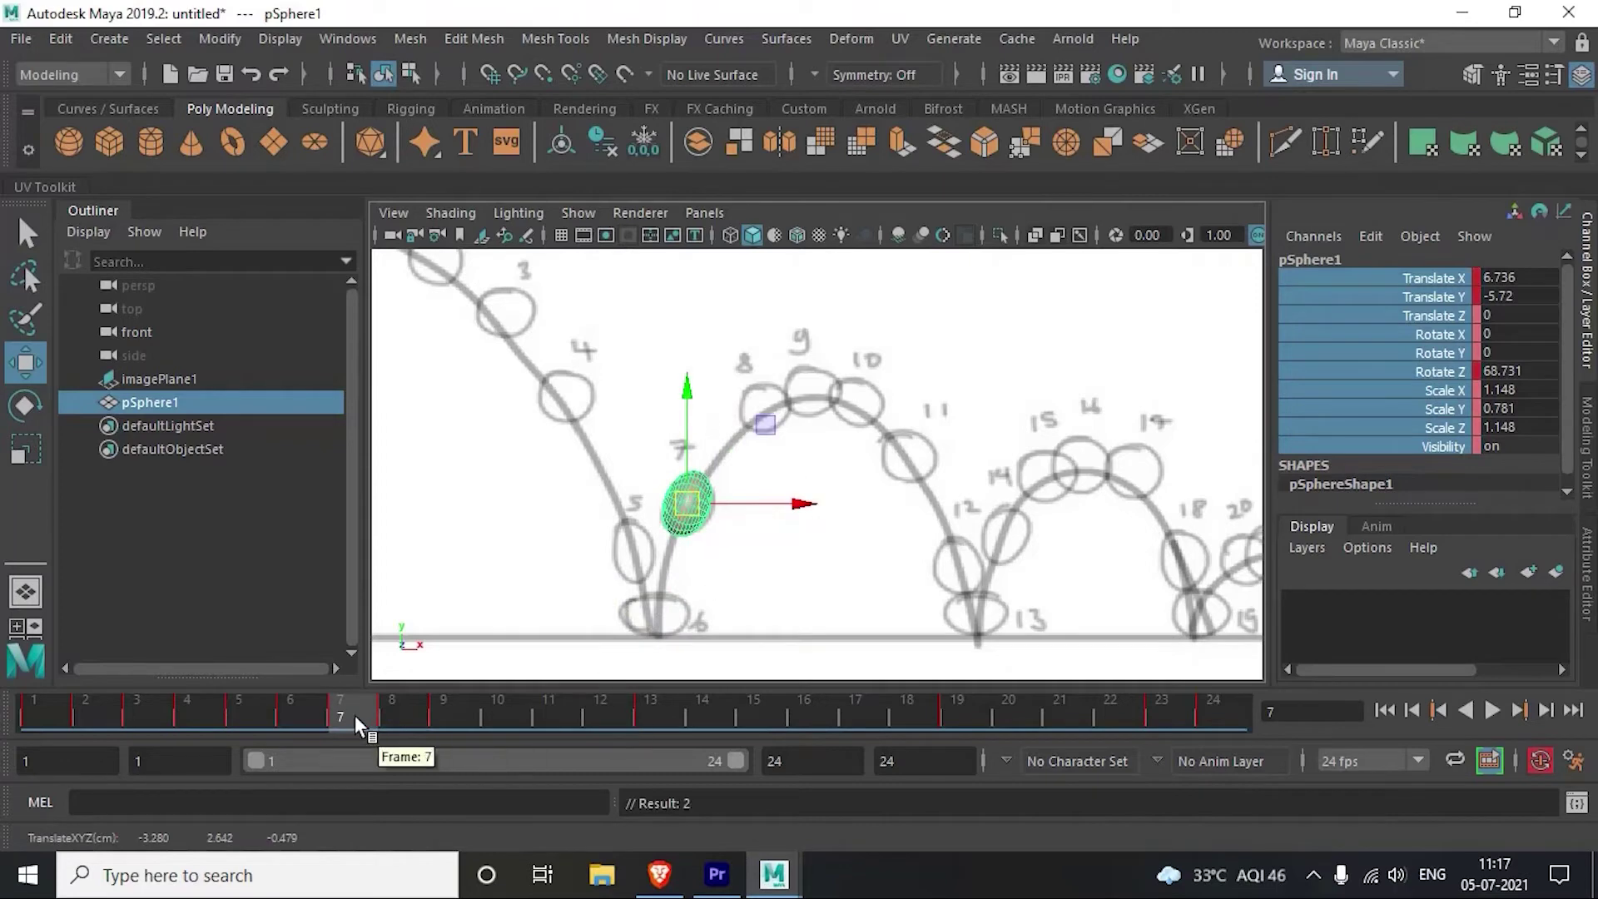
pyautogui.moveTo(331, 712)
pyautogui.mouseDown()
pyautogui.moveTo(291, 712)
pyautogui.moveTo(498, 712)
pyautogui.mouseUp()
pyautogui.moveTo(846, 427); pyautogui.dragTo(859, 403)
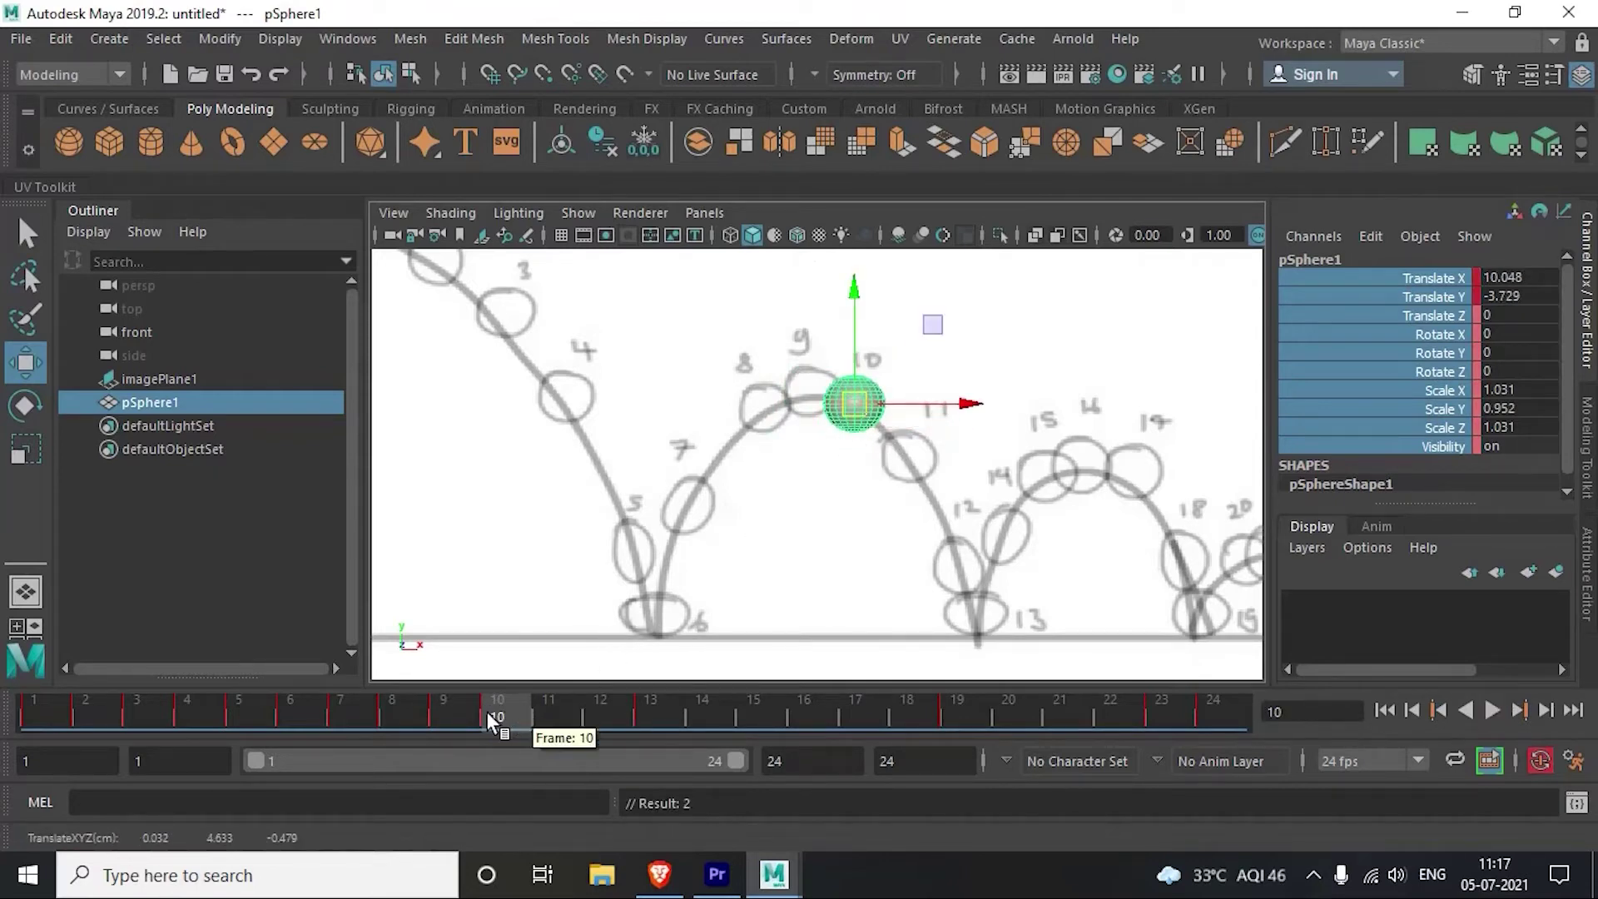
# Step: Tilt the sphere along the arc at frame 10 and key it
pyautogui.click(436, 712)
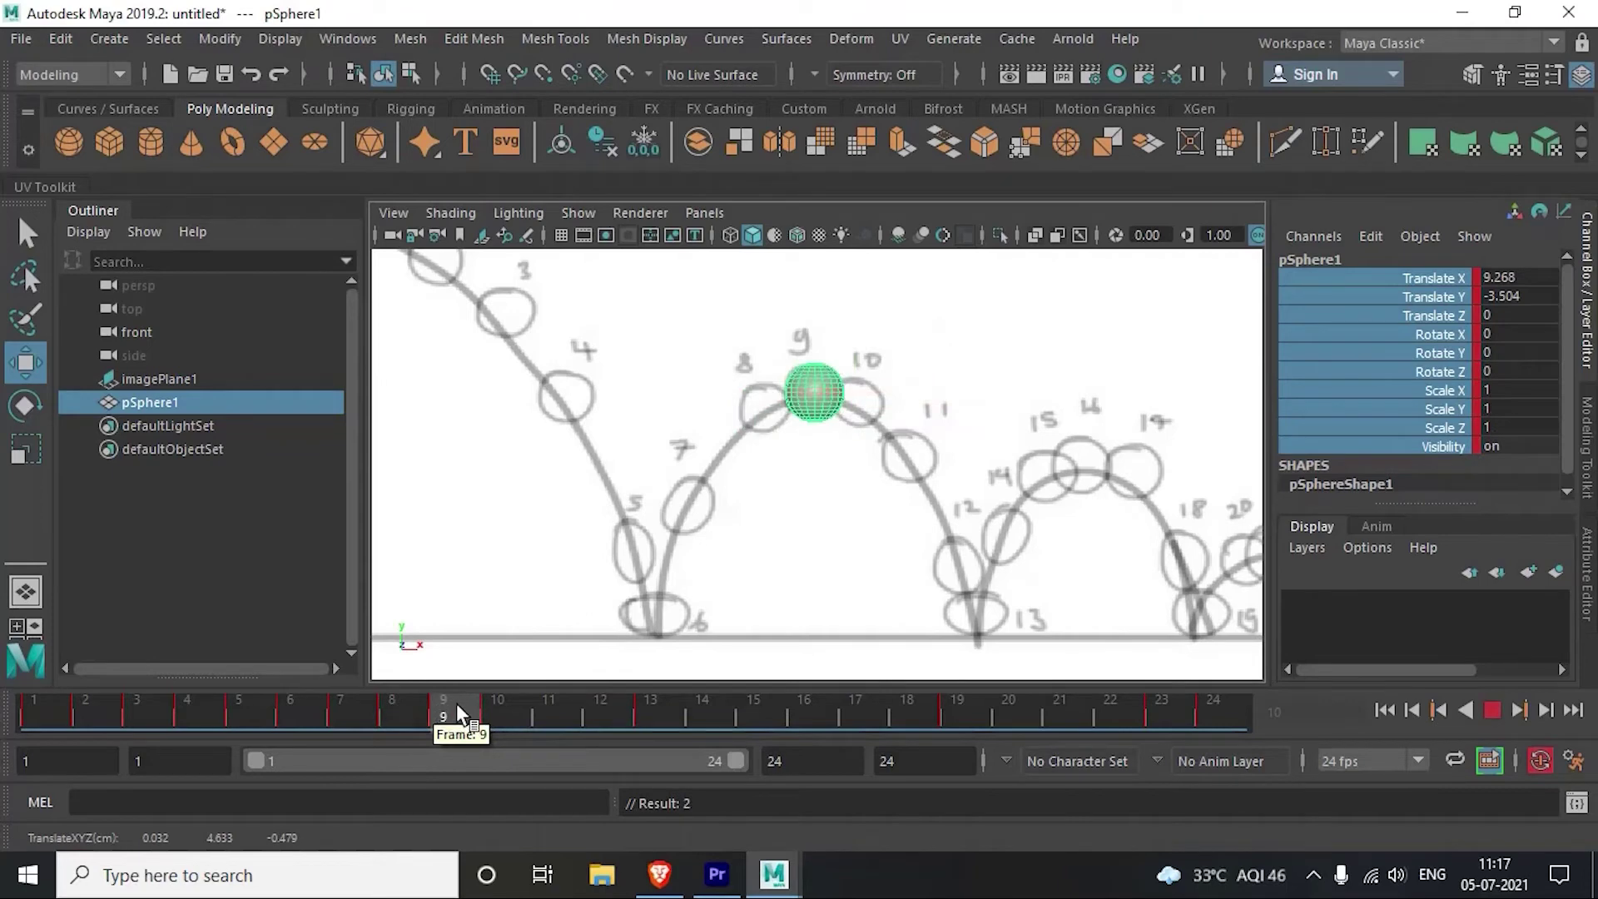
pyautogui.moveTo(436, 712); pyautogui.dragTo(498, 711)
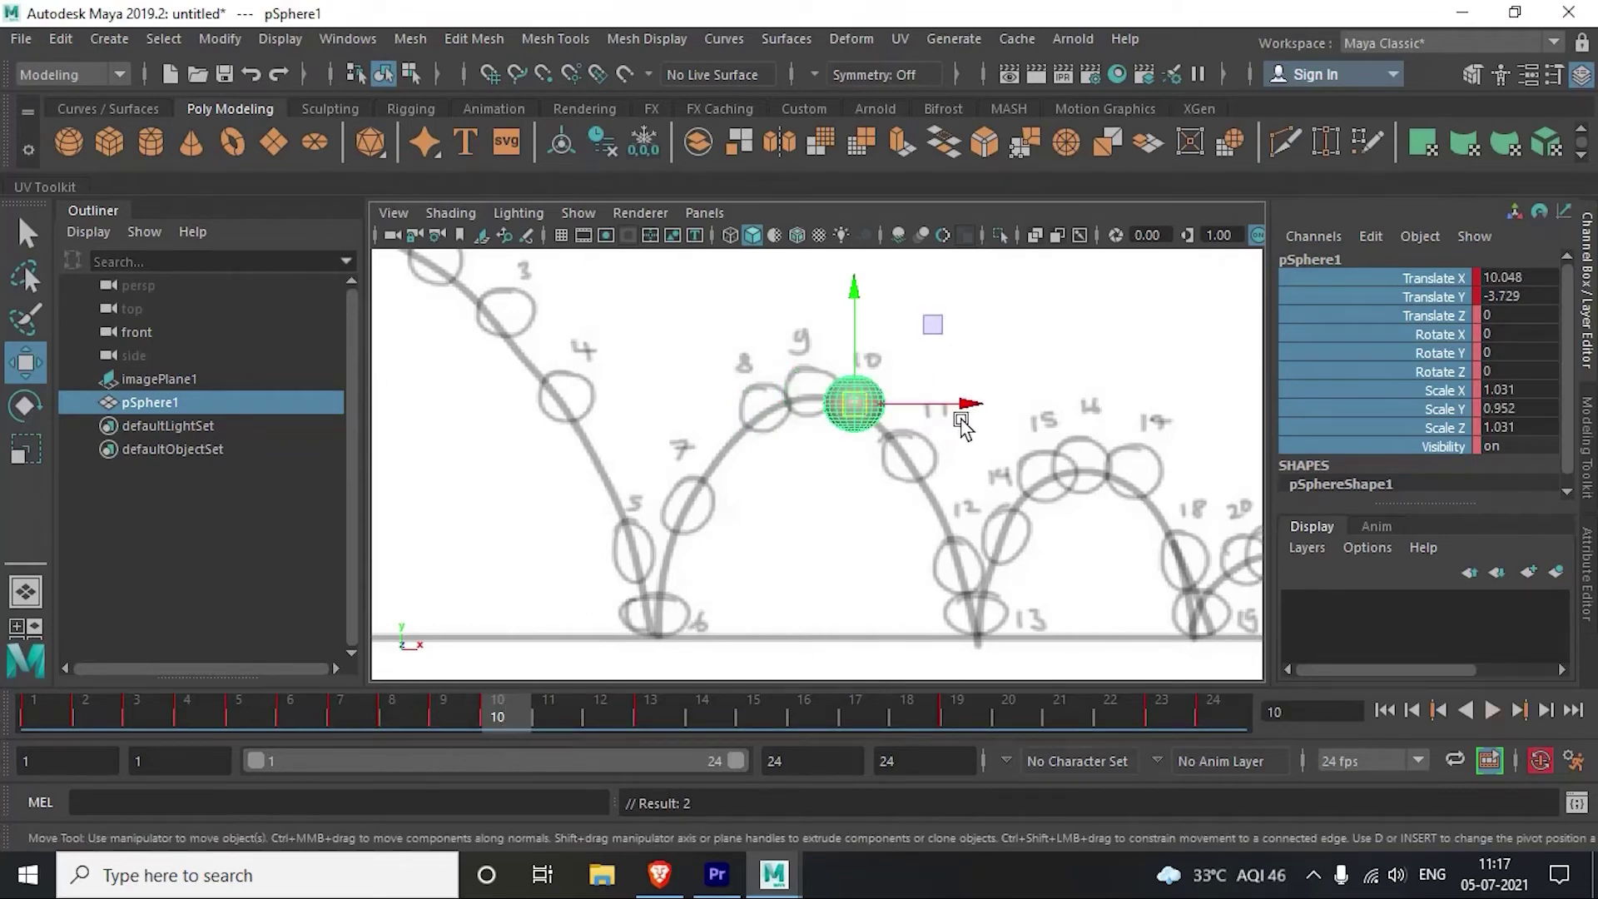
pyautogui.press('e')
pyautogui.moveTo(968, 383); pyautogui.dragTo(964, 441)
pyautogui.press('s')
# Step: Tilt the frame-11 sphere to Rotate Z -39.659, nudge it onto circle 11, and key it
pyautogui.moveTo(511, 712); pyautogui.dragTo(551, 712)
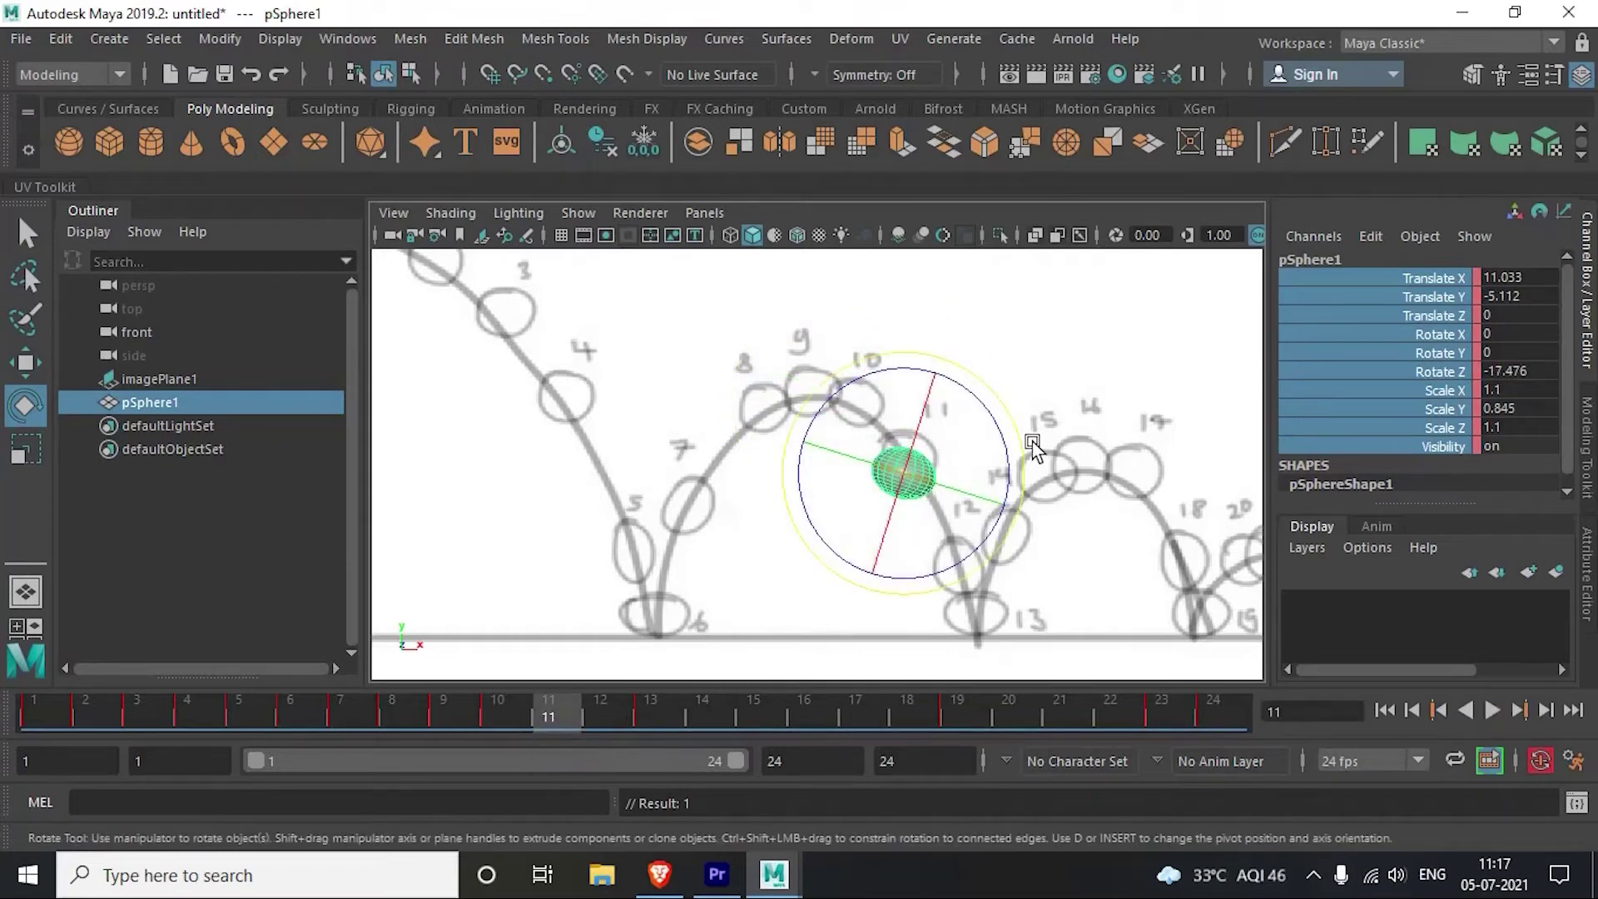
pyautogui.moveTo(1032, 450); pyautogui.dragTo(1007, 506)
pyautogui.press('s')
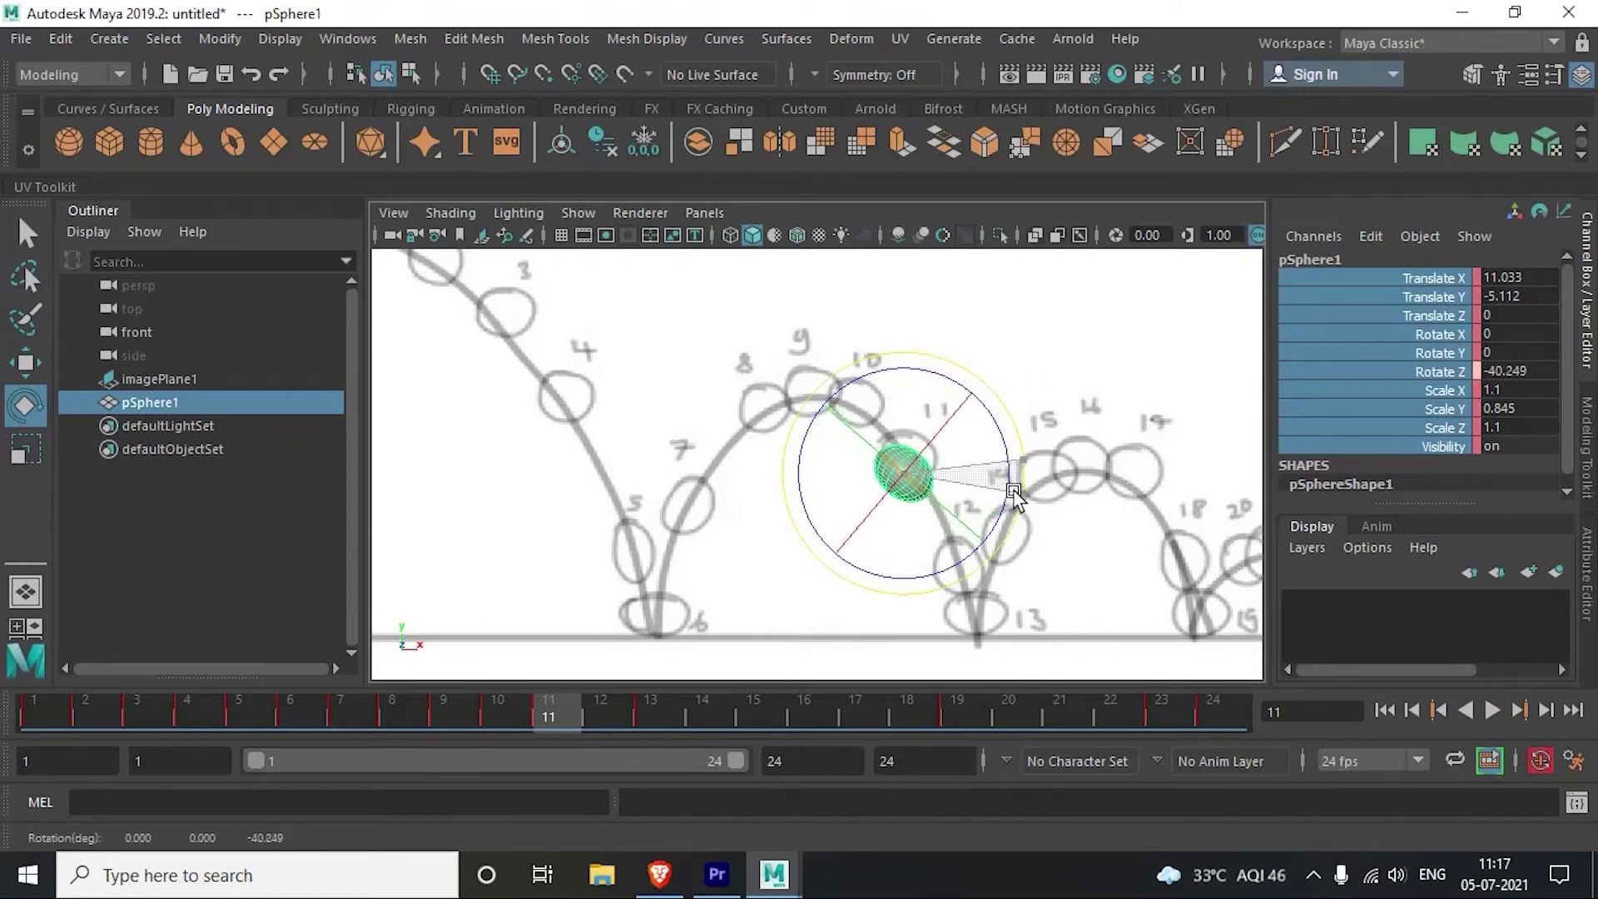
pyautogui.press('s')
pyautogui.press('w')
pyautogui.moveTo(907, 458); pyautogui.dragTo(908, 462)
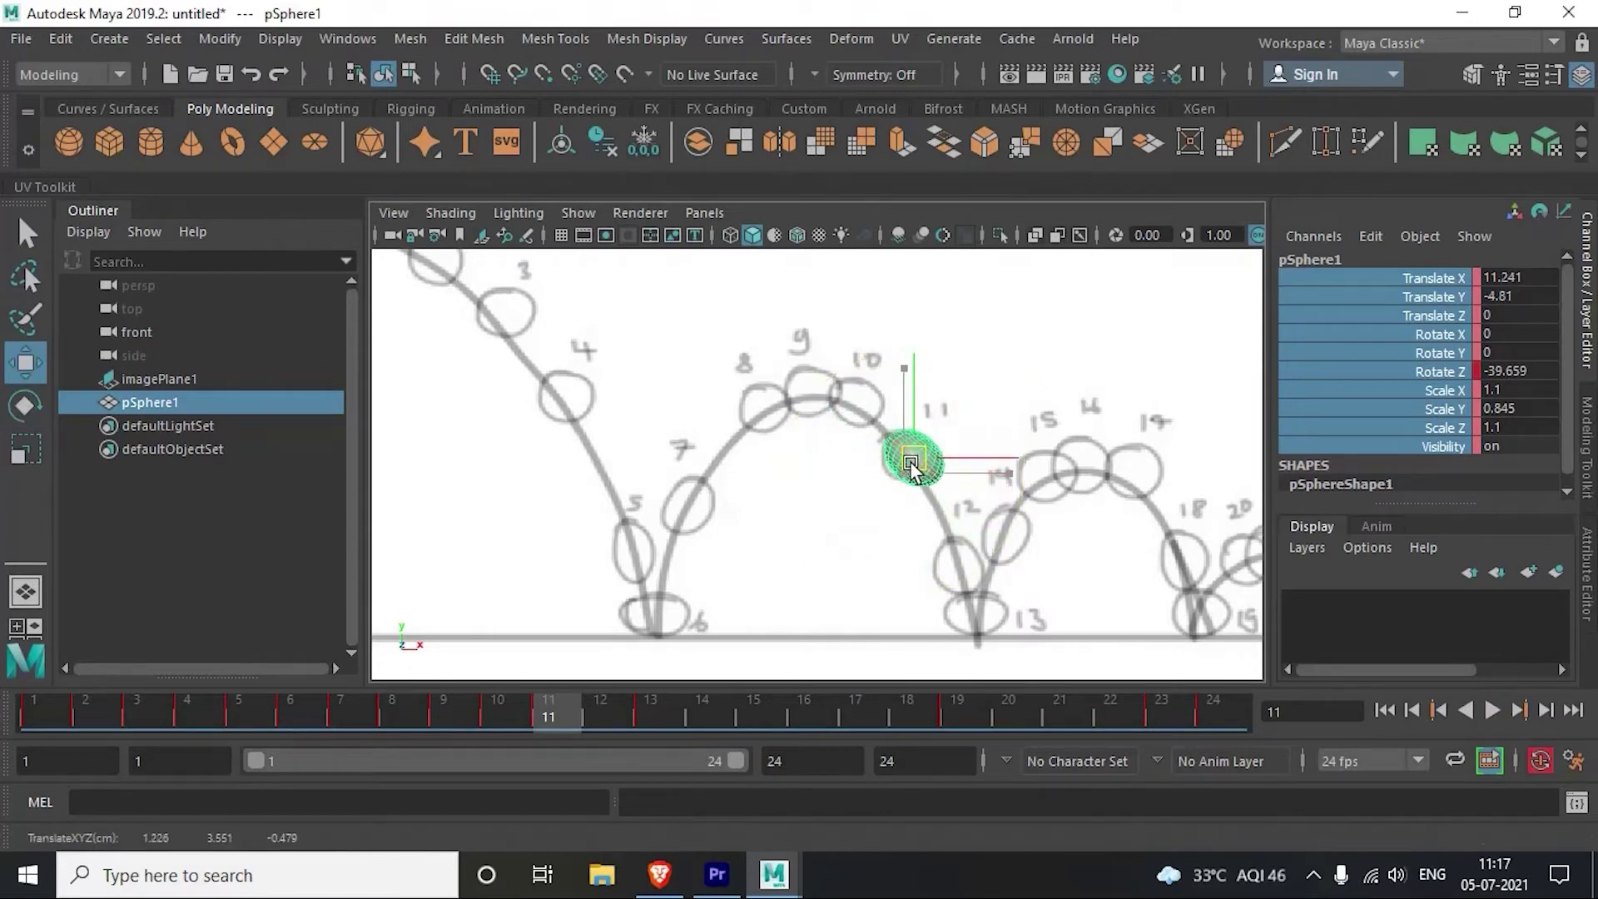
pyautogui.press('s')
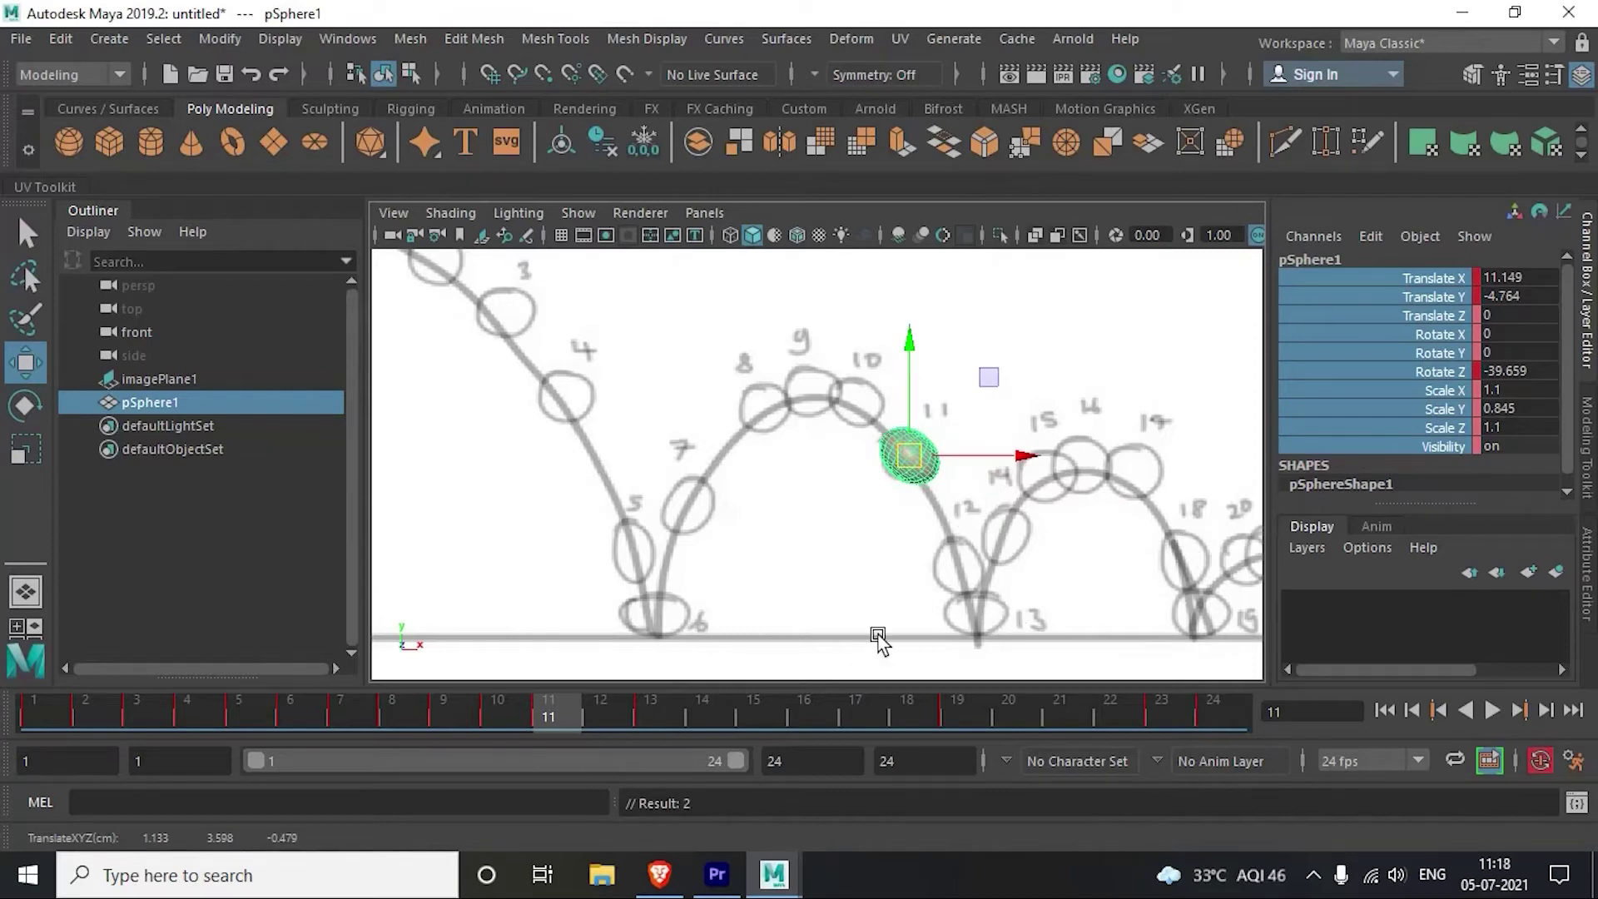
pyautogui.moveTo(601, 713)
pyautogui.mouseDown()
pyautogui.moveTo(482, 715)
pyautogui.moveTo(659, 714)
pyautogui.mouseUp()
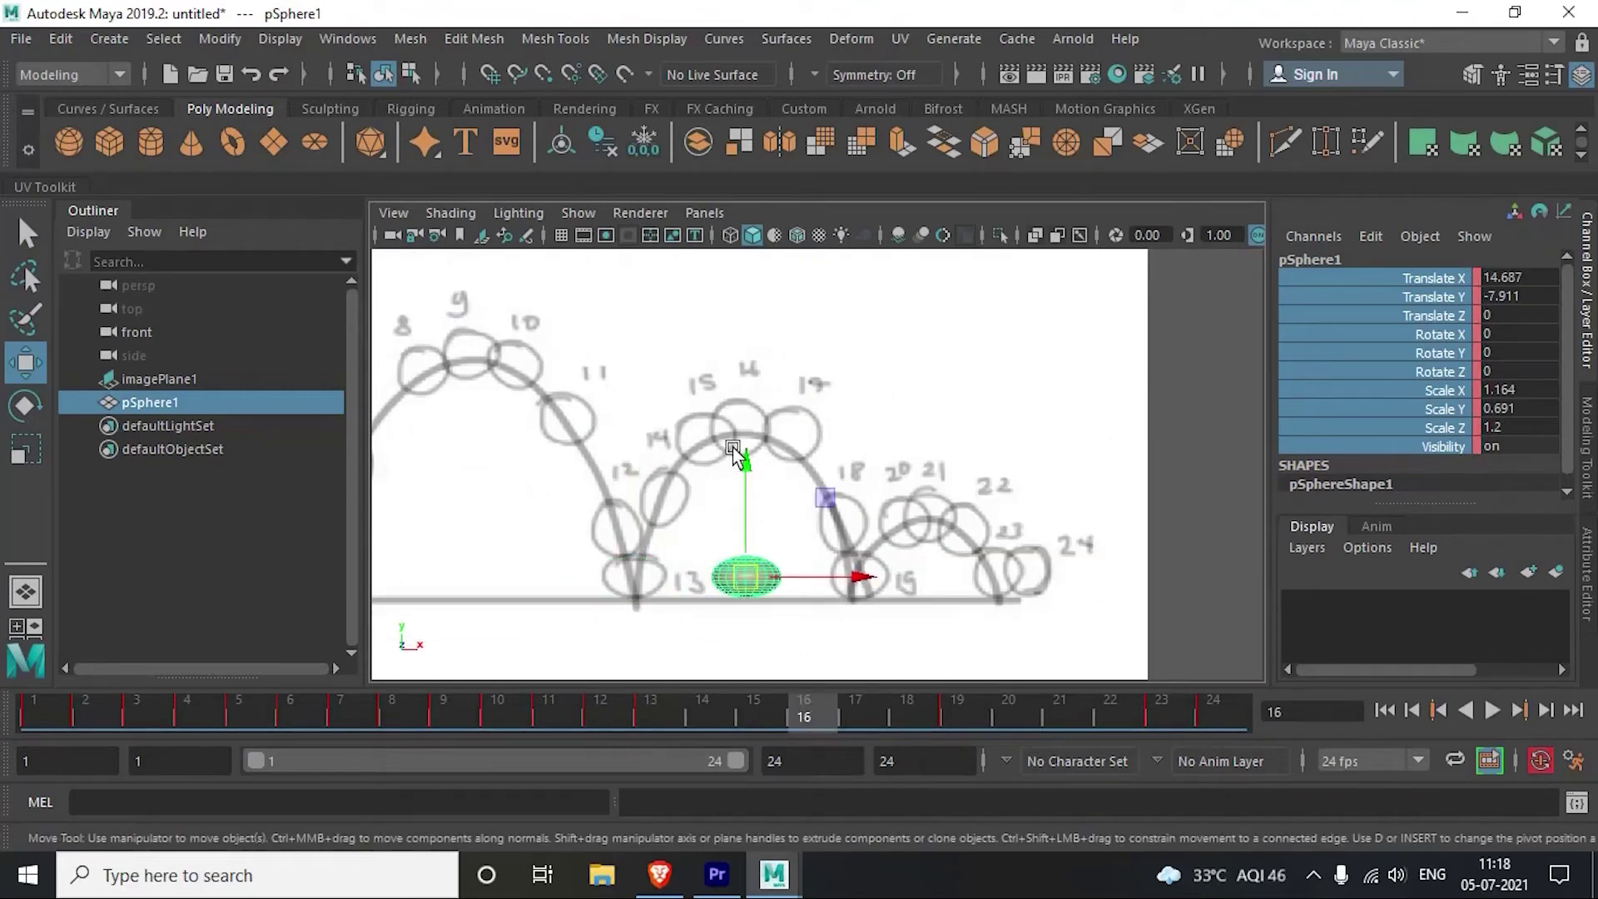
# Step: Paste the starting key onto frame 16 and move the sphere down onto the arc drawing
pyautogui.moveTo(801, 712); pyautogui.dragTo(32, 706)
pyautogui.rightClick(799, 711)
pyautogui.click(1098, 389)
pyautogui.moveTo(685, 382); pyautogui.dragTo(980, 393)
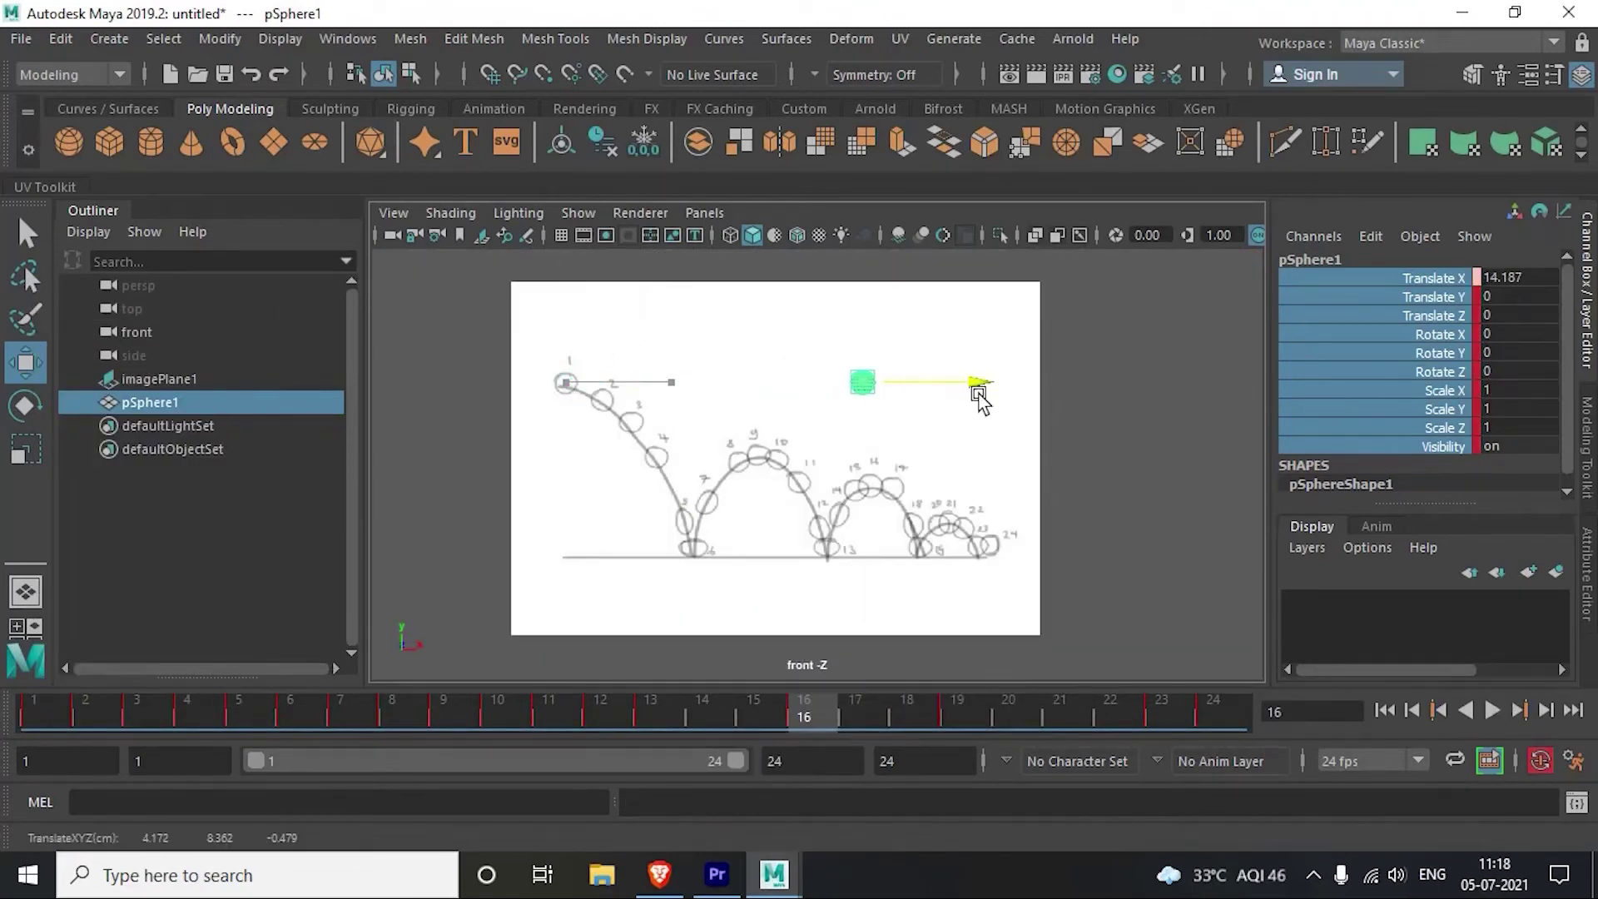
pyautogui.scroll(3, 980, 392)
pyautogui.moveTo(711, 326); pyautogui.dragTo(718, 456)
pyautogui.scroll(2, 717, 456)
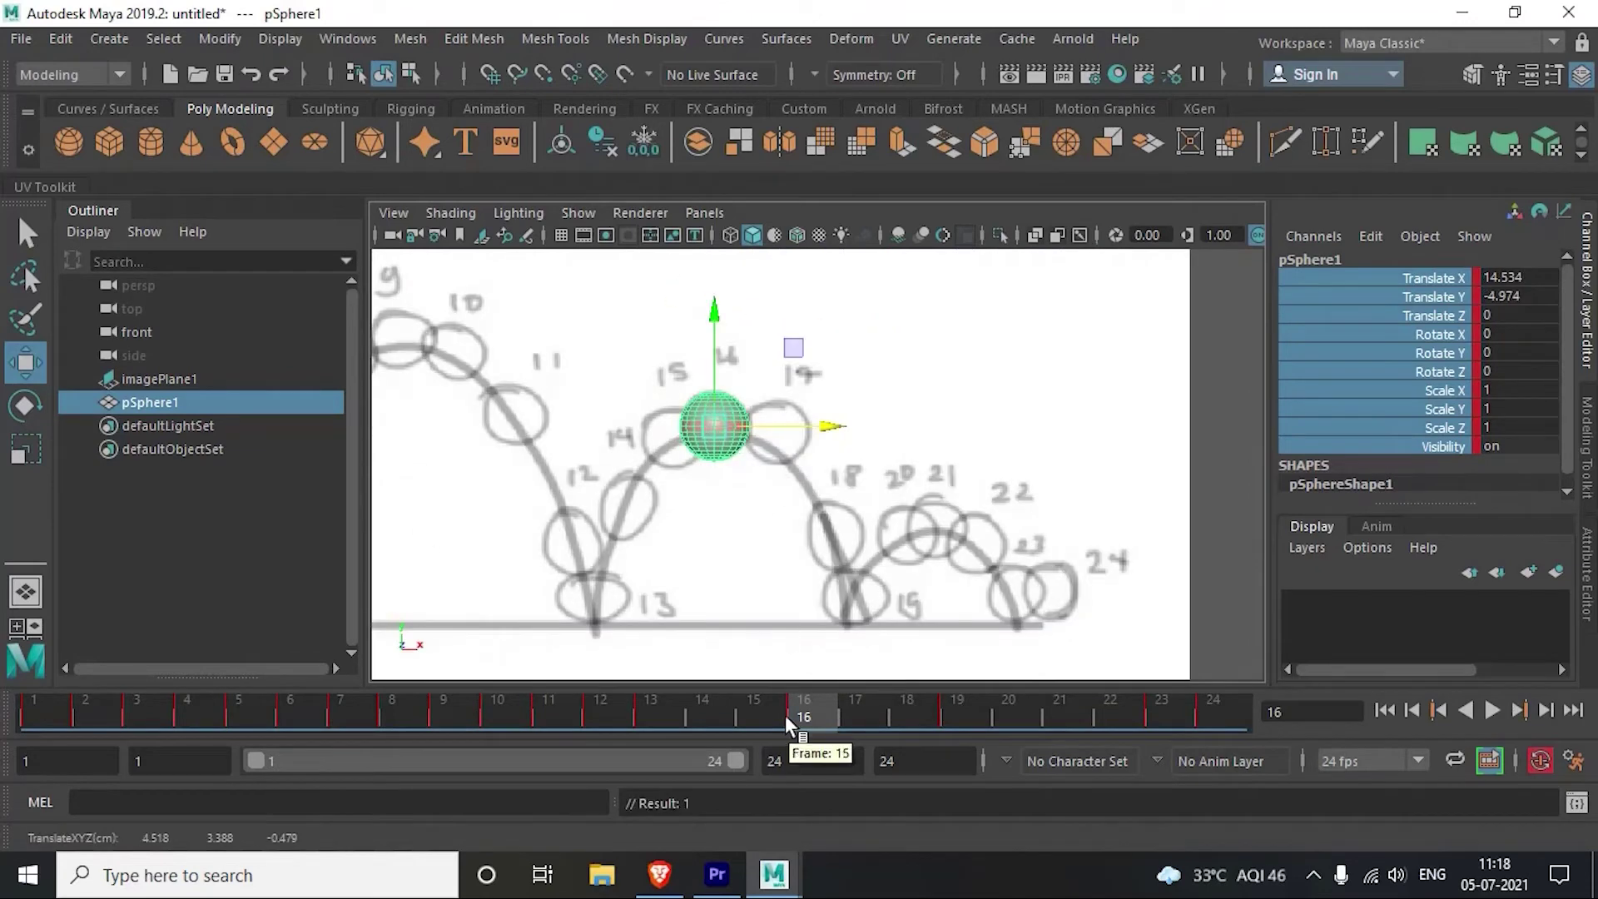
# Step: Check the frame 15 pose in wireframe, then play back the poses so far
pyautogui.press('4')
pyautogui.press(',')
pyautogui.press('5')
pyautogui.press('e')
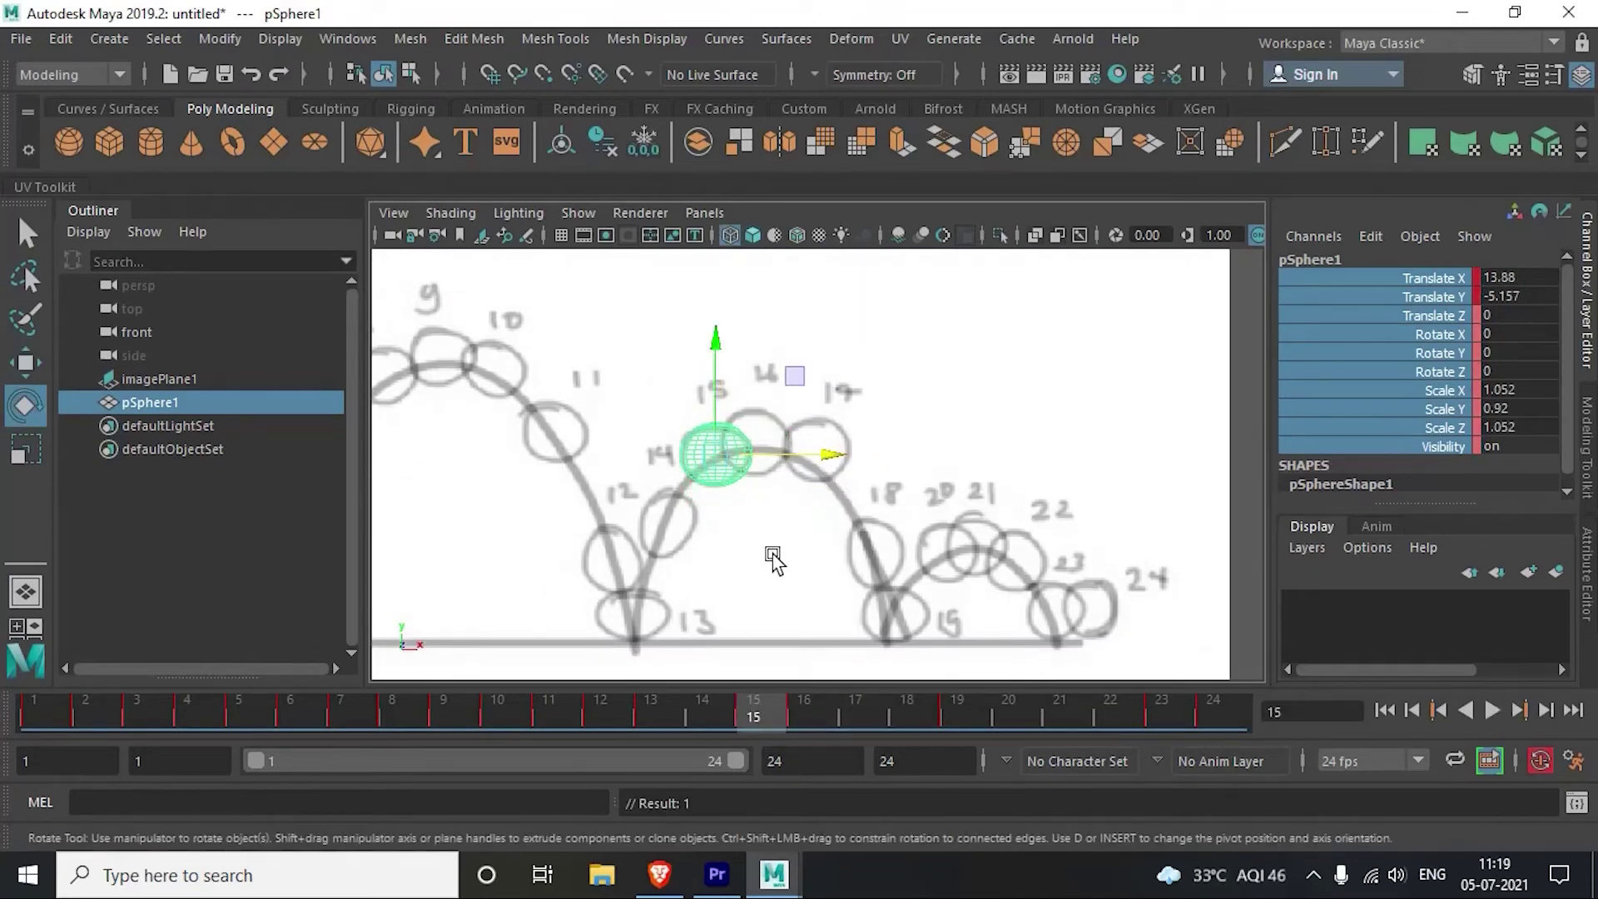
pyautogui.scroll(2, 770, 591)
pyautogui.hotkey('alt', 'v')
pyautogui.hotkey('alt', 'v')
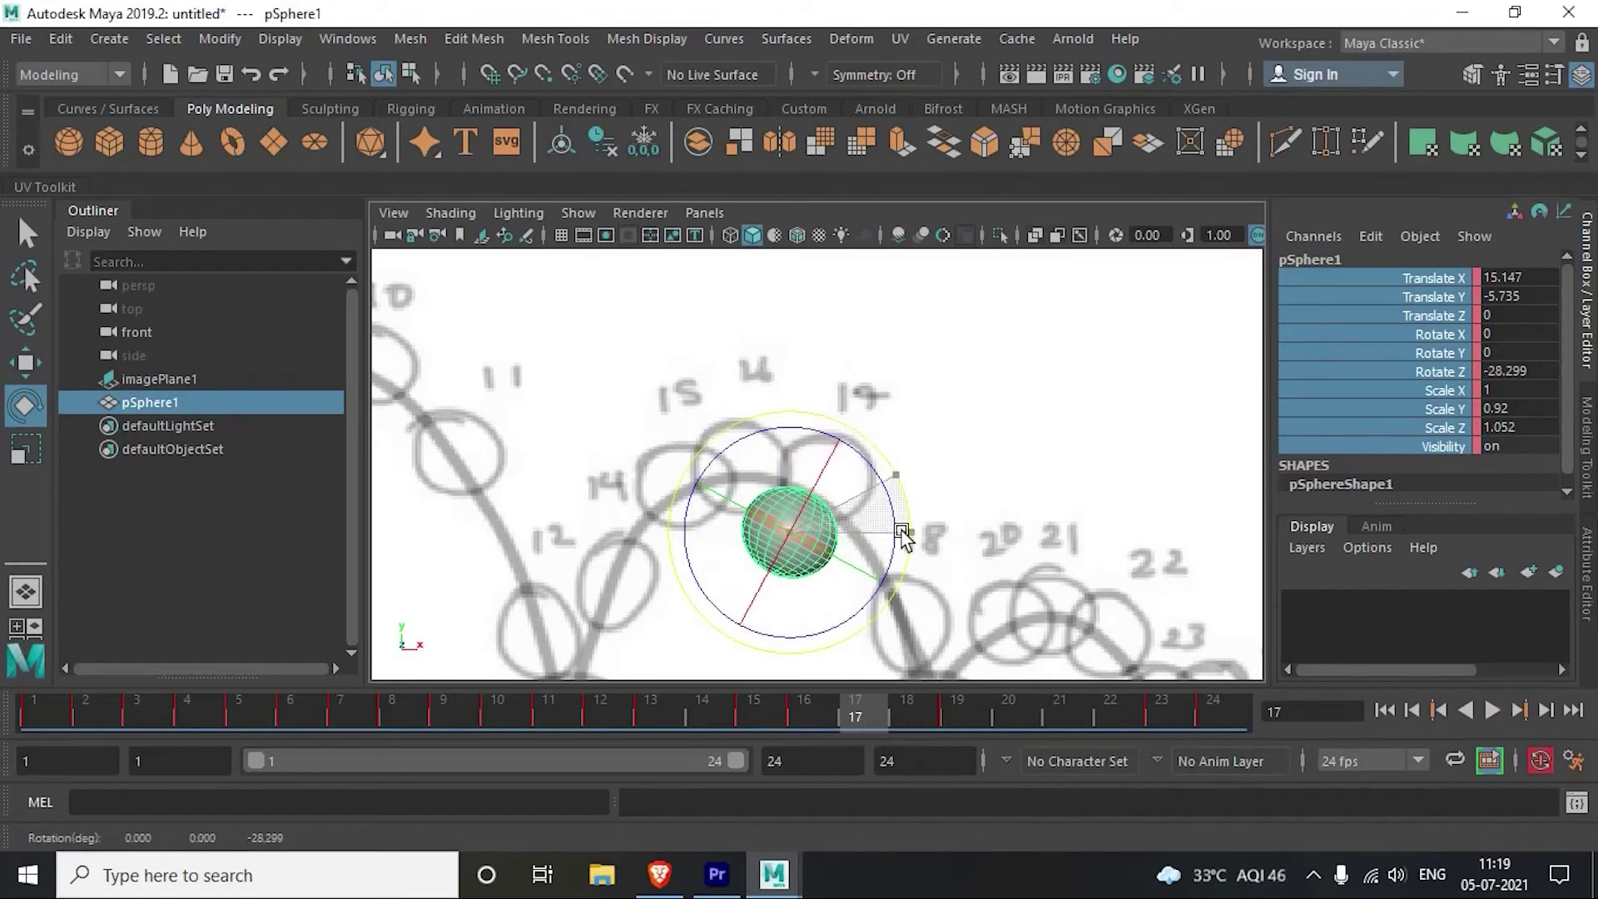
pyautogui.press('w')
pyautogui.scroll(-1, 739, 564)
pyautogui.press(',')
pyautogui.press(',')
pyautogui.press('e')
pyautogui.press('w')
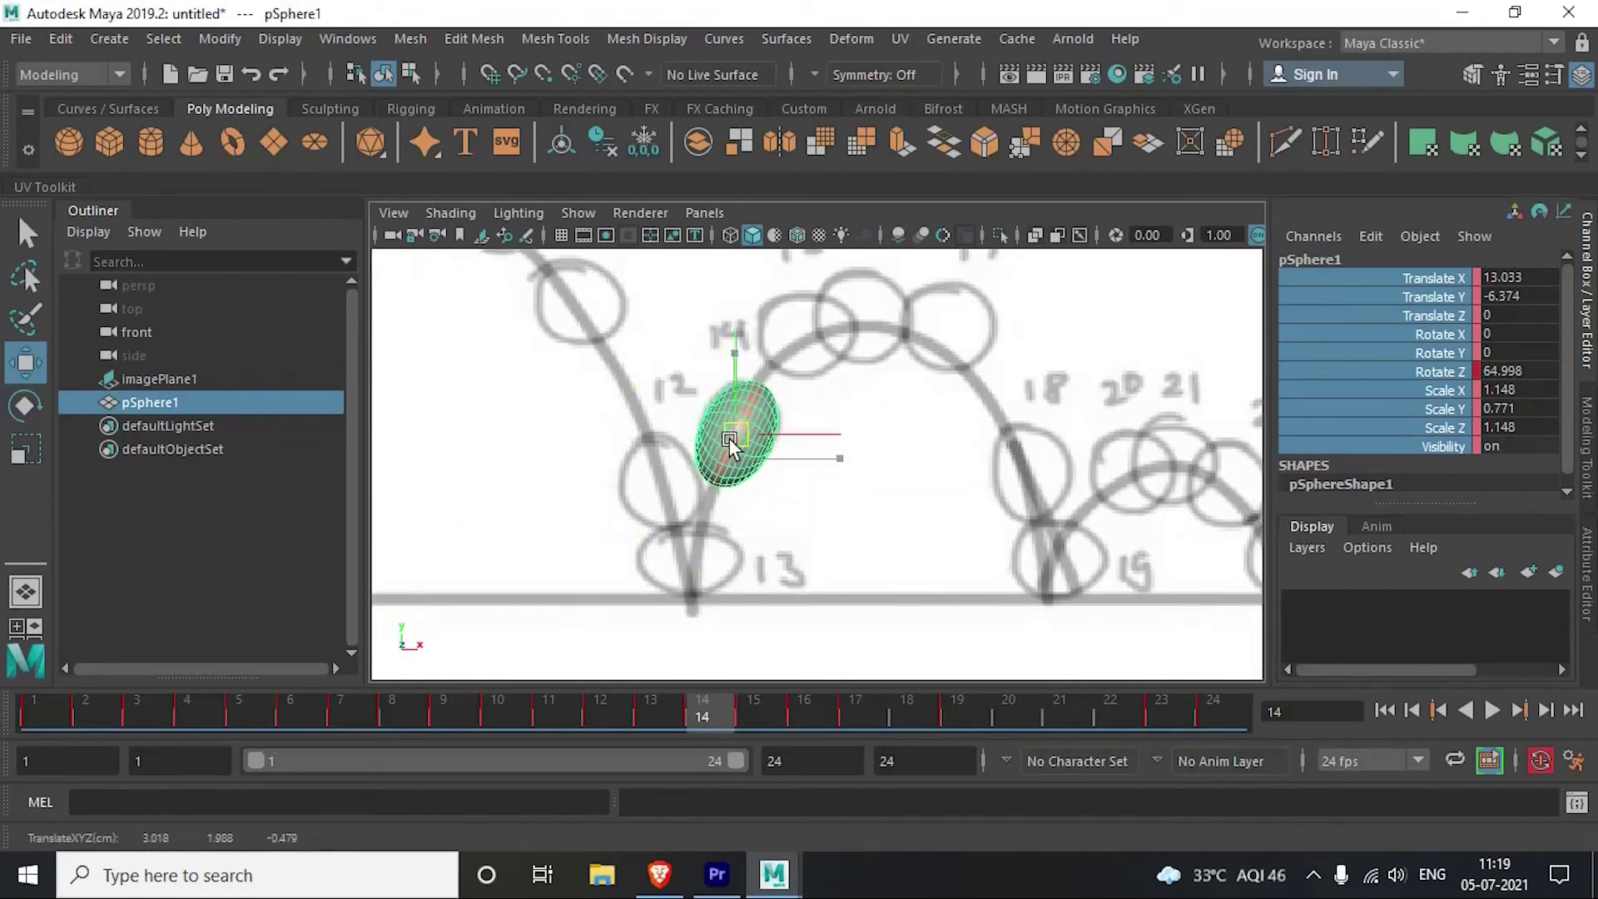
pyautogui.scroll(-2, 738, 563)
# Step: Review playback, pausing at frame 18 to look at the sphere's pose
pyautogui.hotkey('alt', 'v')
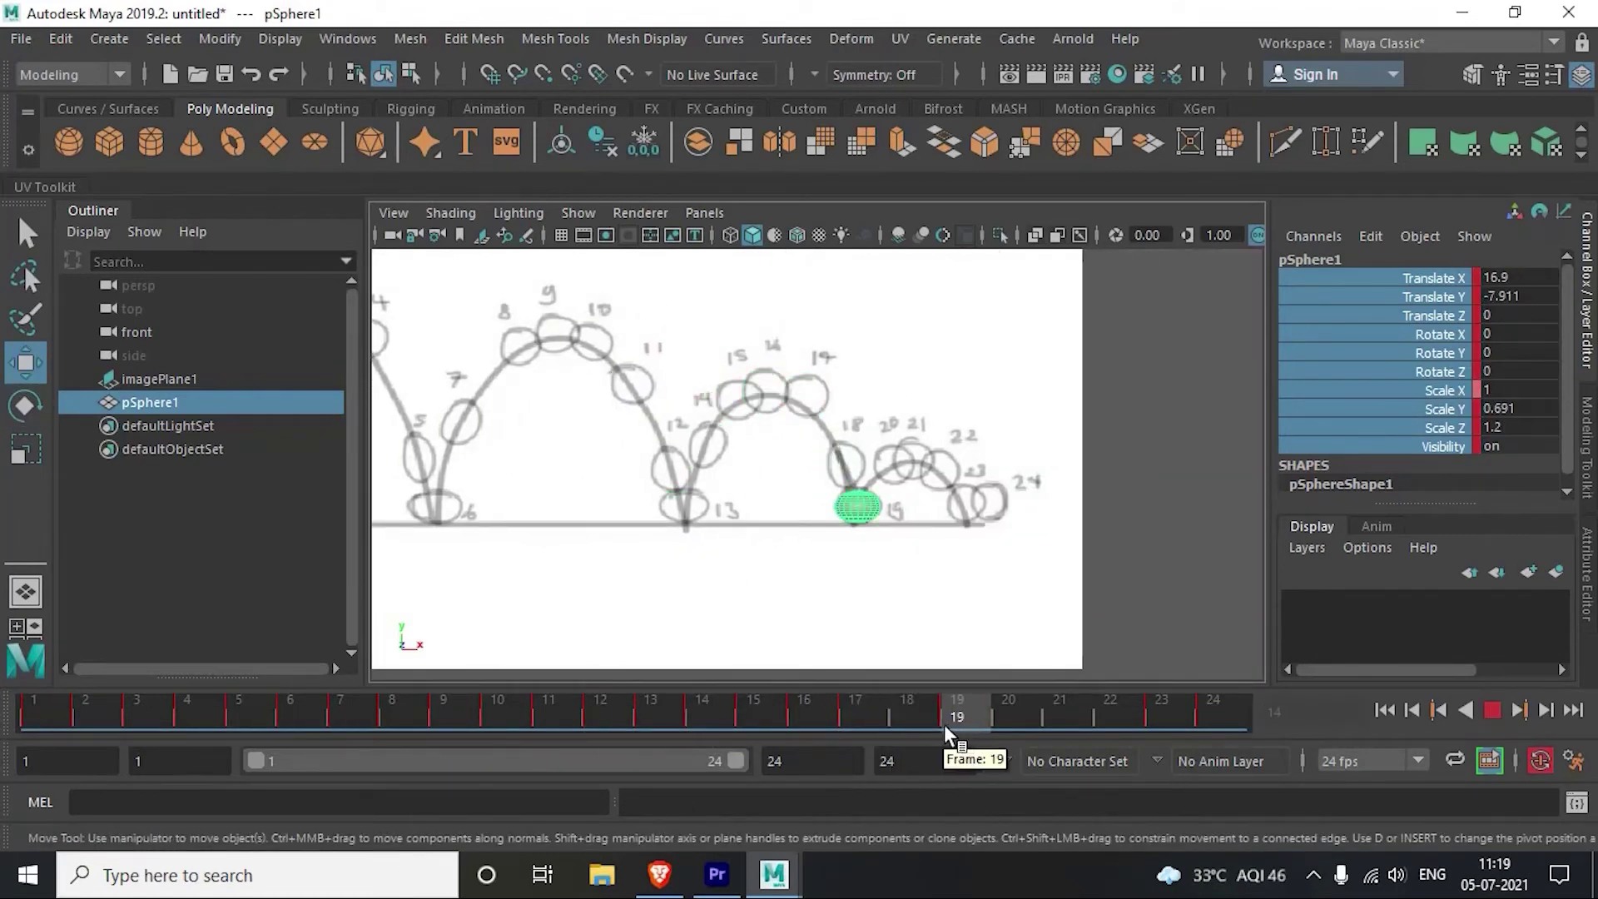
pyautogui.hotkey('alt', 'v')
pyautogui.scroll(3, 899, 520)
pyautogui.press('e')
pyautogui.press('w')
pyautogui.scroll(-2, 898, 520)
pyautogui.scroll(-1, 834, 554)
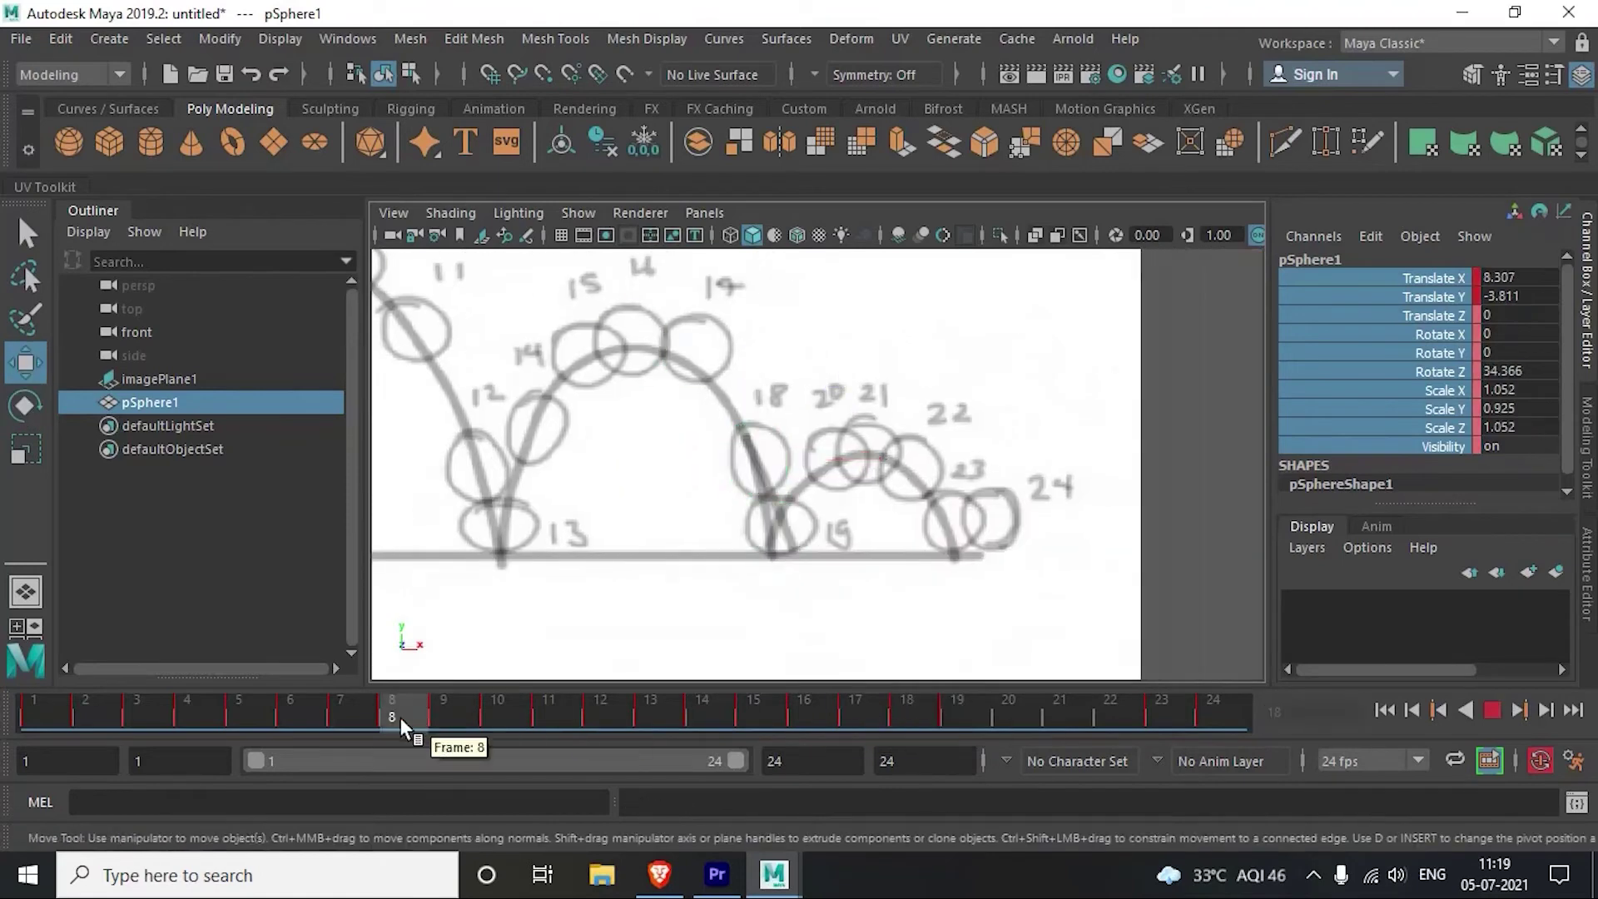
pyautogui.hotkey('alt', 'v')
# Step: Copy the frame 1 keys and paste them onto frame 21 in the time slider
pyautogui.click(33, 707)
pyautogui.rightClick(33, 707)
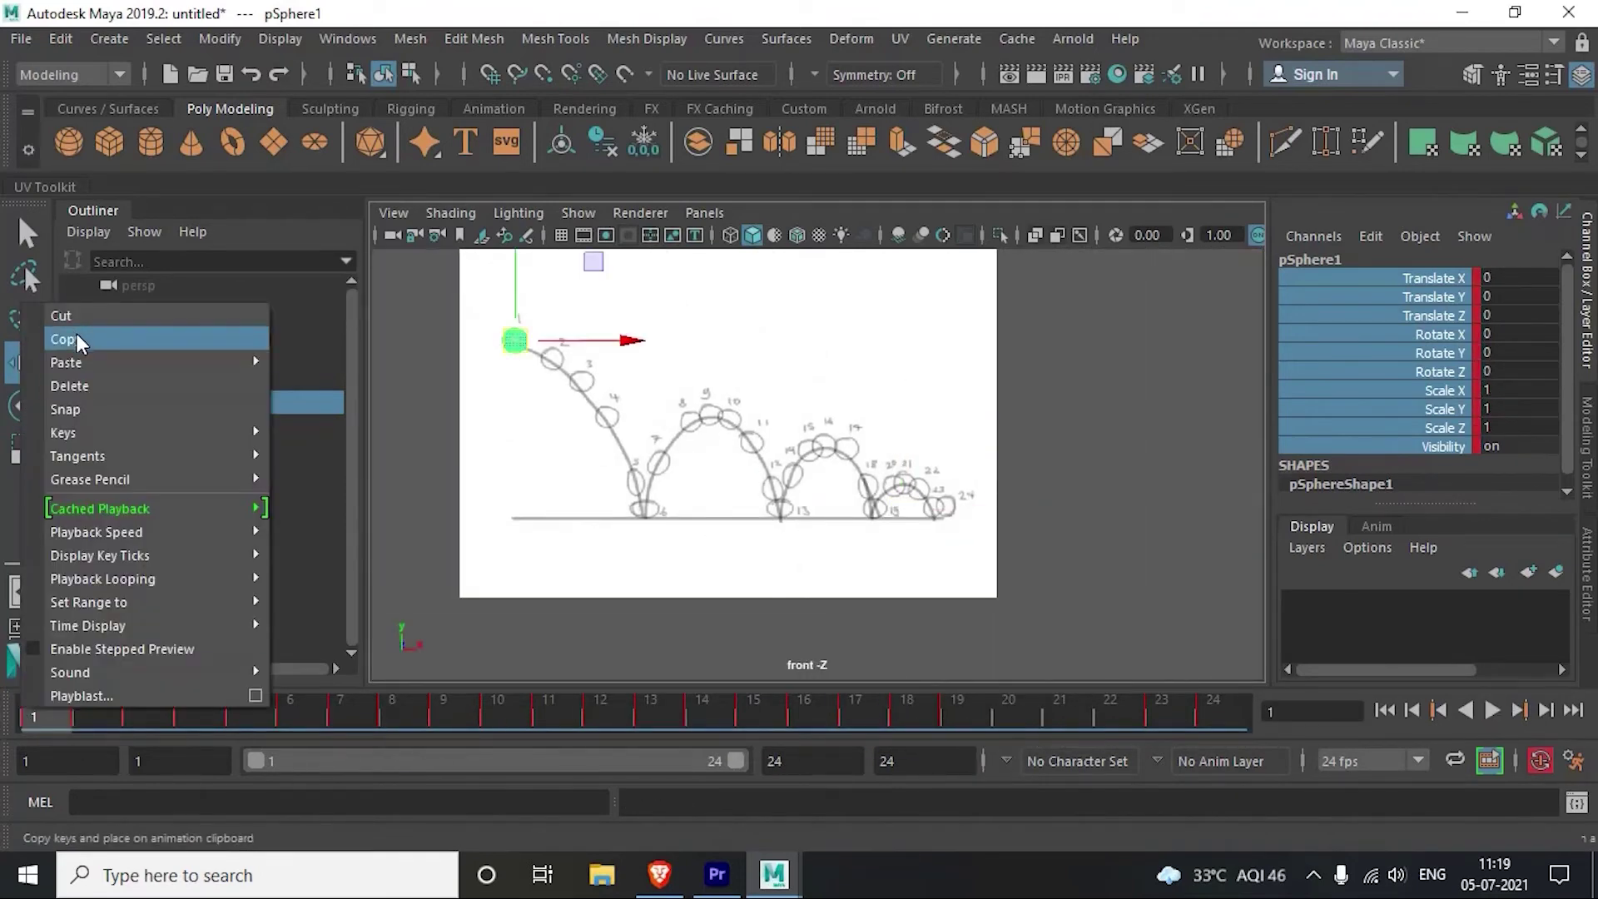
pyautogui.click(77, 332)
pyautogui.click(1059, 707)
pyautogui.rightClick(1059, 707)
pyautogui.click(1364, 381)
# Step: Move the sphere onto the drawn arc at frame 21 and key that pose
pyautogui.scroll(-2, 678, 367)
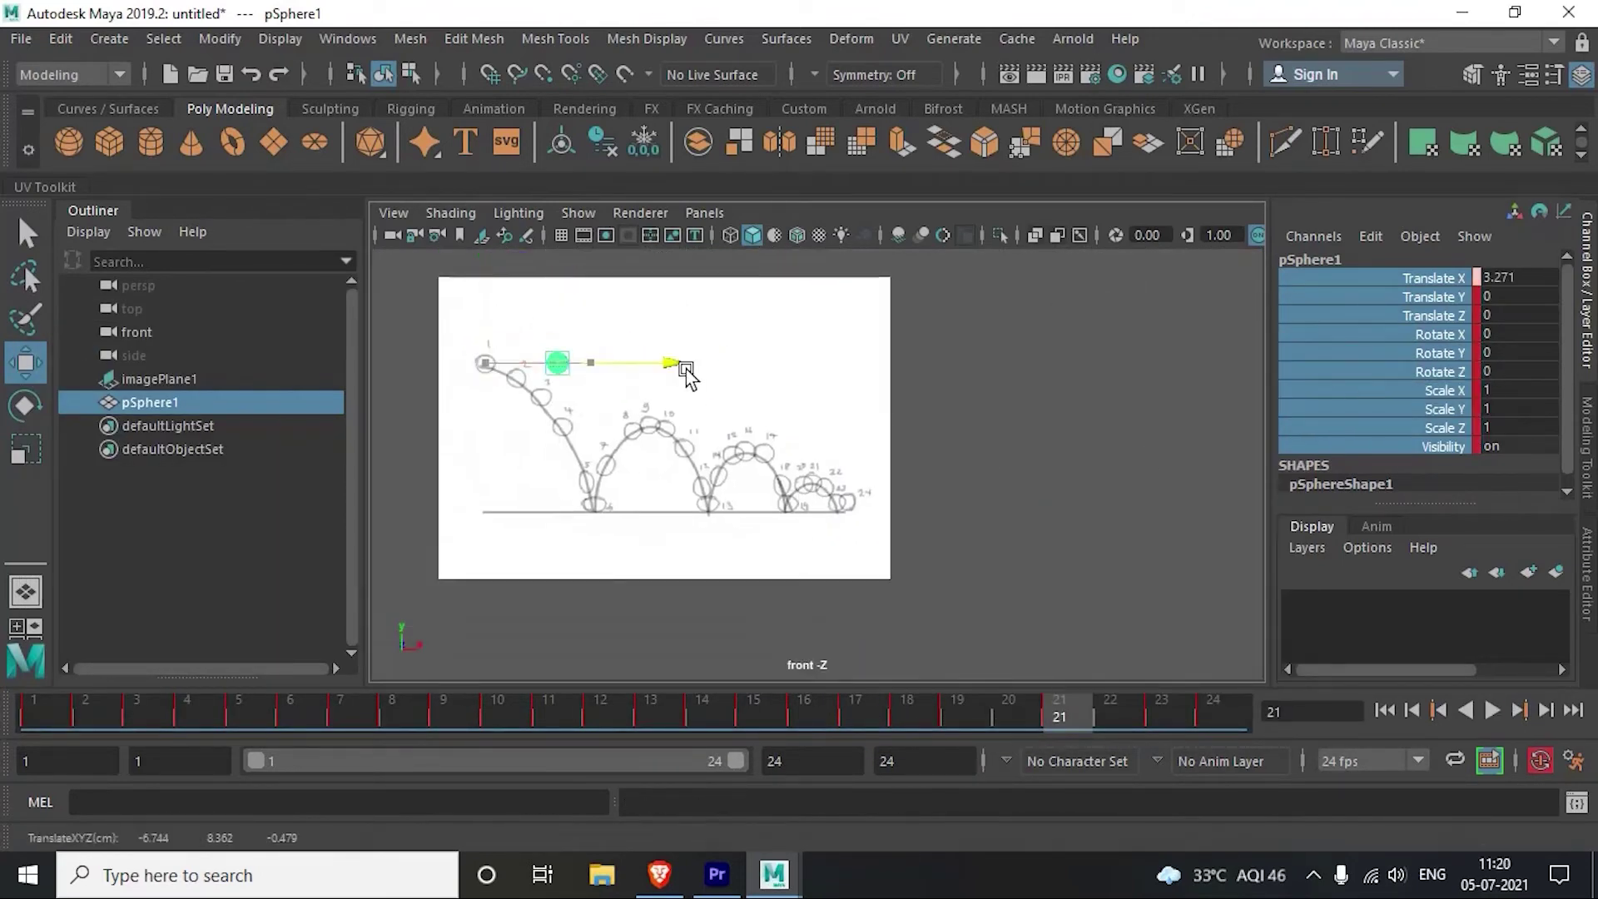
pyautogui.moveTo(677, 367); pyautogui.dragTo(924, 367)
pyautogui.scroll(2, 832, 375)
pyautogui.moveTo(677, 278); pyautogui.dragTo(699, 560)
pyautogui.scroll(1, 881, 573)
pyautogui.scroll(2, 881, 573)
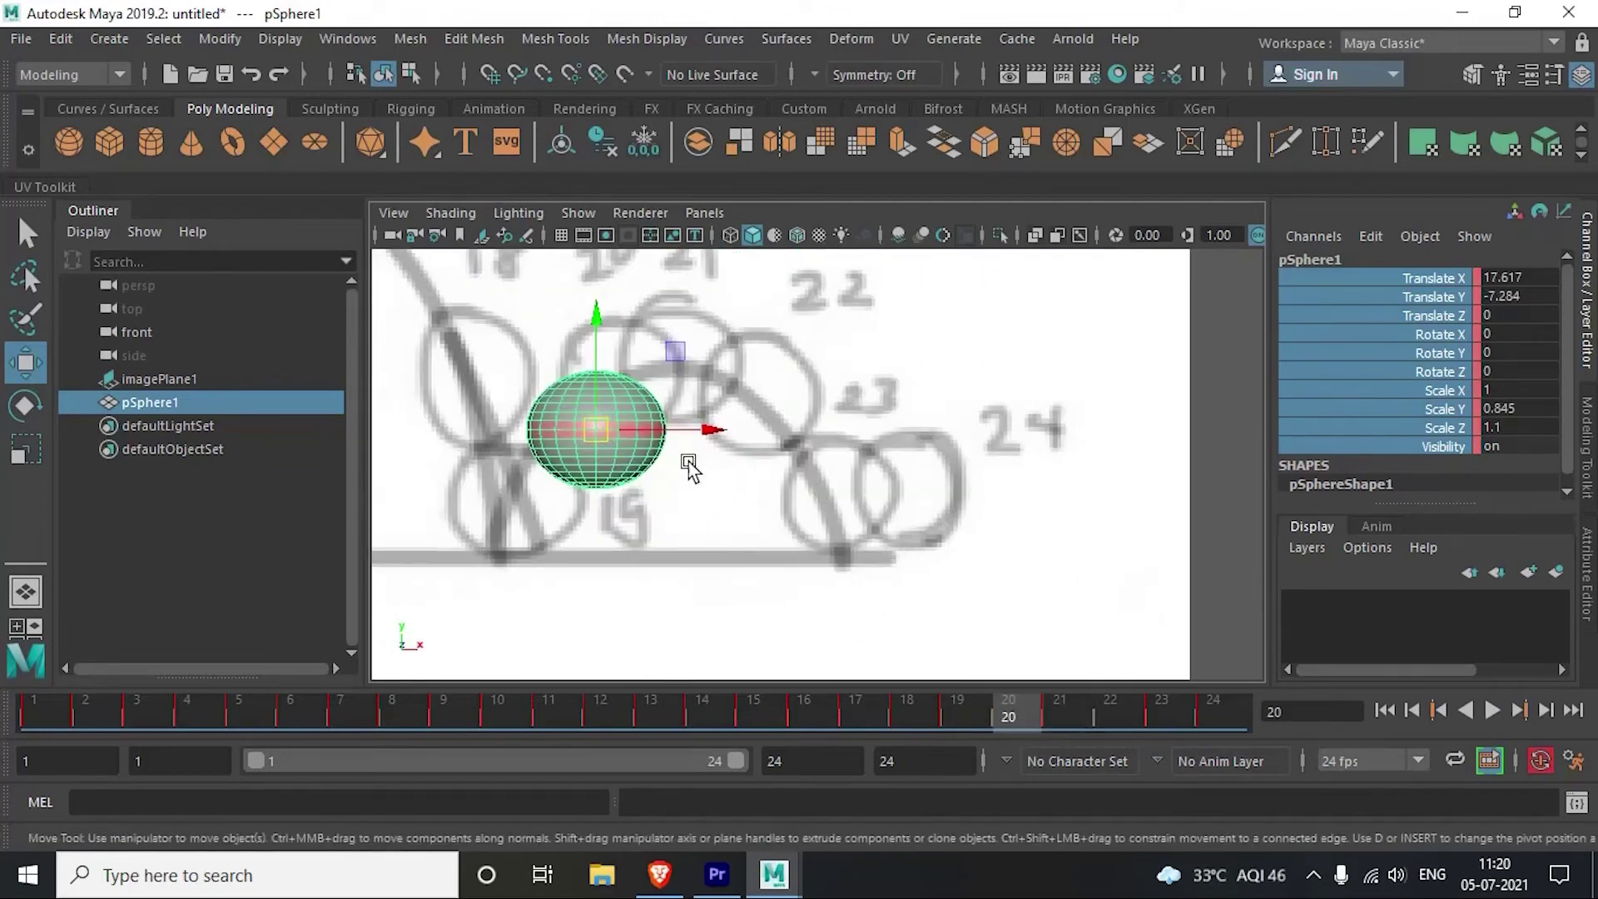
pyautogui.press('e')
# Step: Advance to frame 22, play back the final bounce, and frame the whole sketch
pyautogui.hotkey('alt', '.')
pyautogui.press('e')
pyautogui.press('w')
pyautogui.hotkey('alt', 'v')
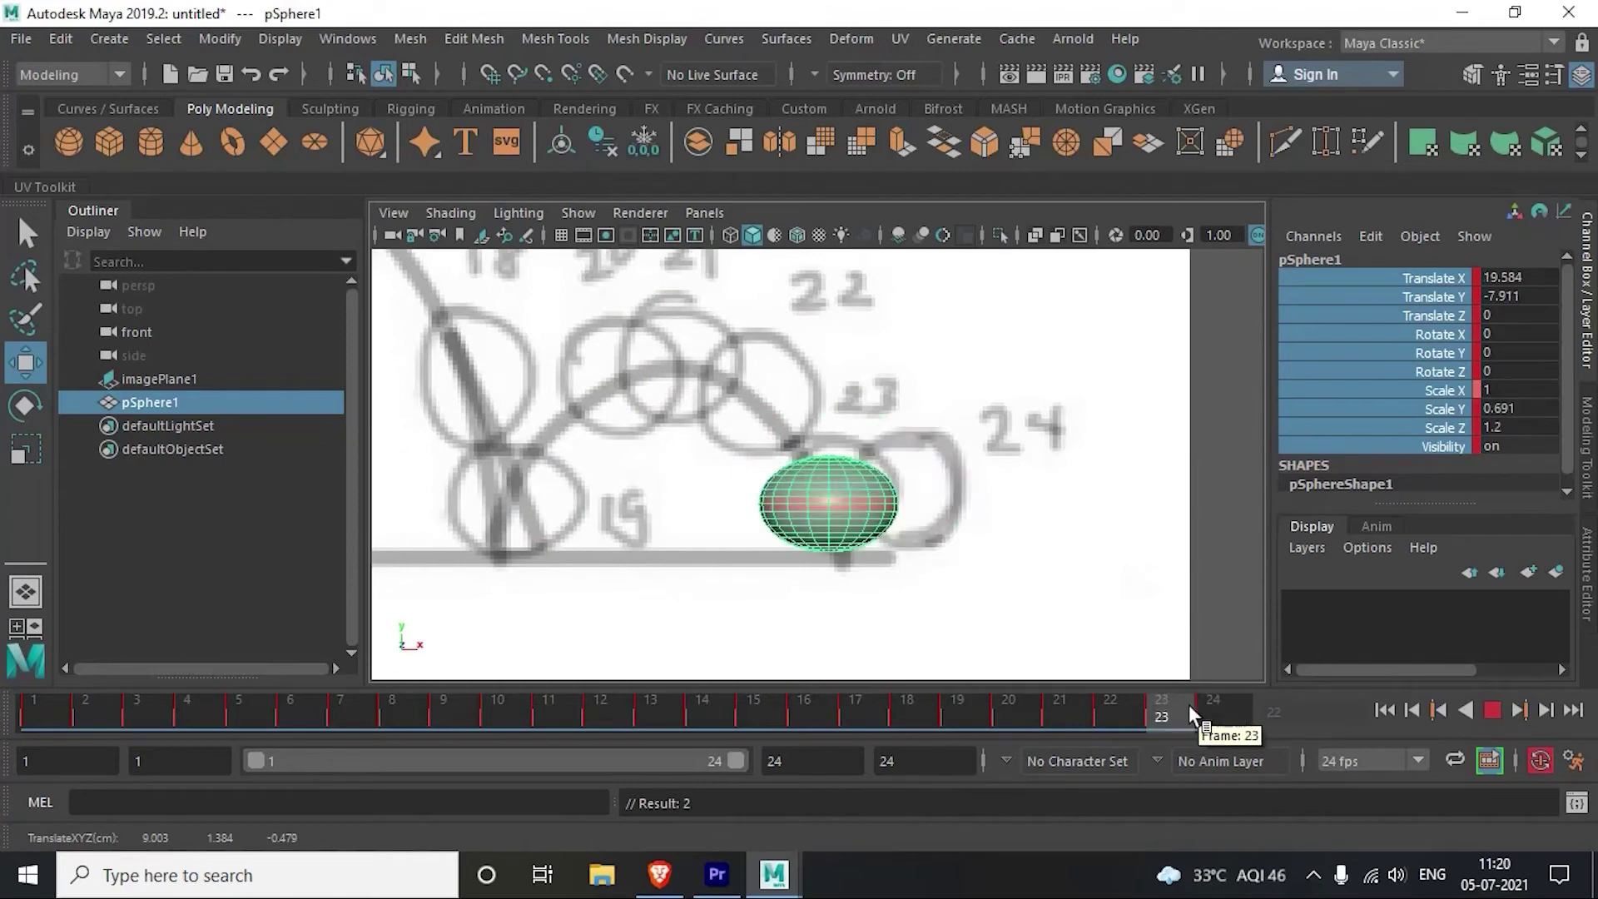
pyautogui.click(1082, 709)
pyautogui.click(1220, 718)
pyautogui.press('a')
pyautogui.hotkey('alt', 'v')
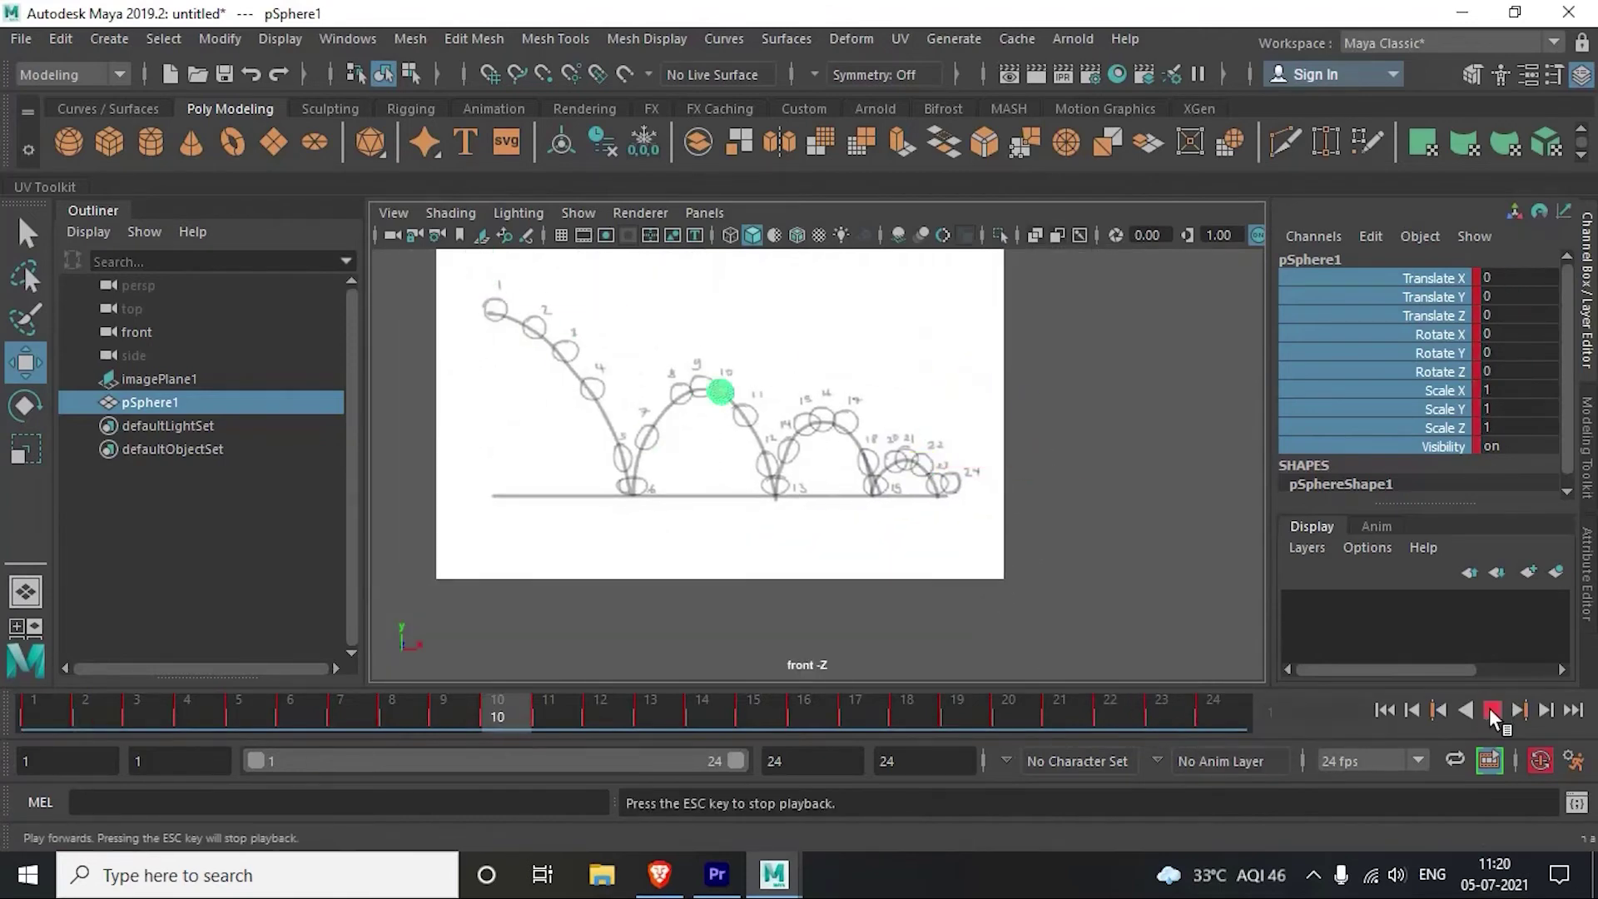
pyautogui.click(1215, 563)
pyautogui.scroll(2, 851, 504)
pyautogui.press('a')
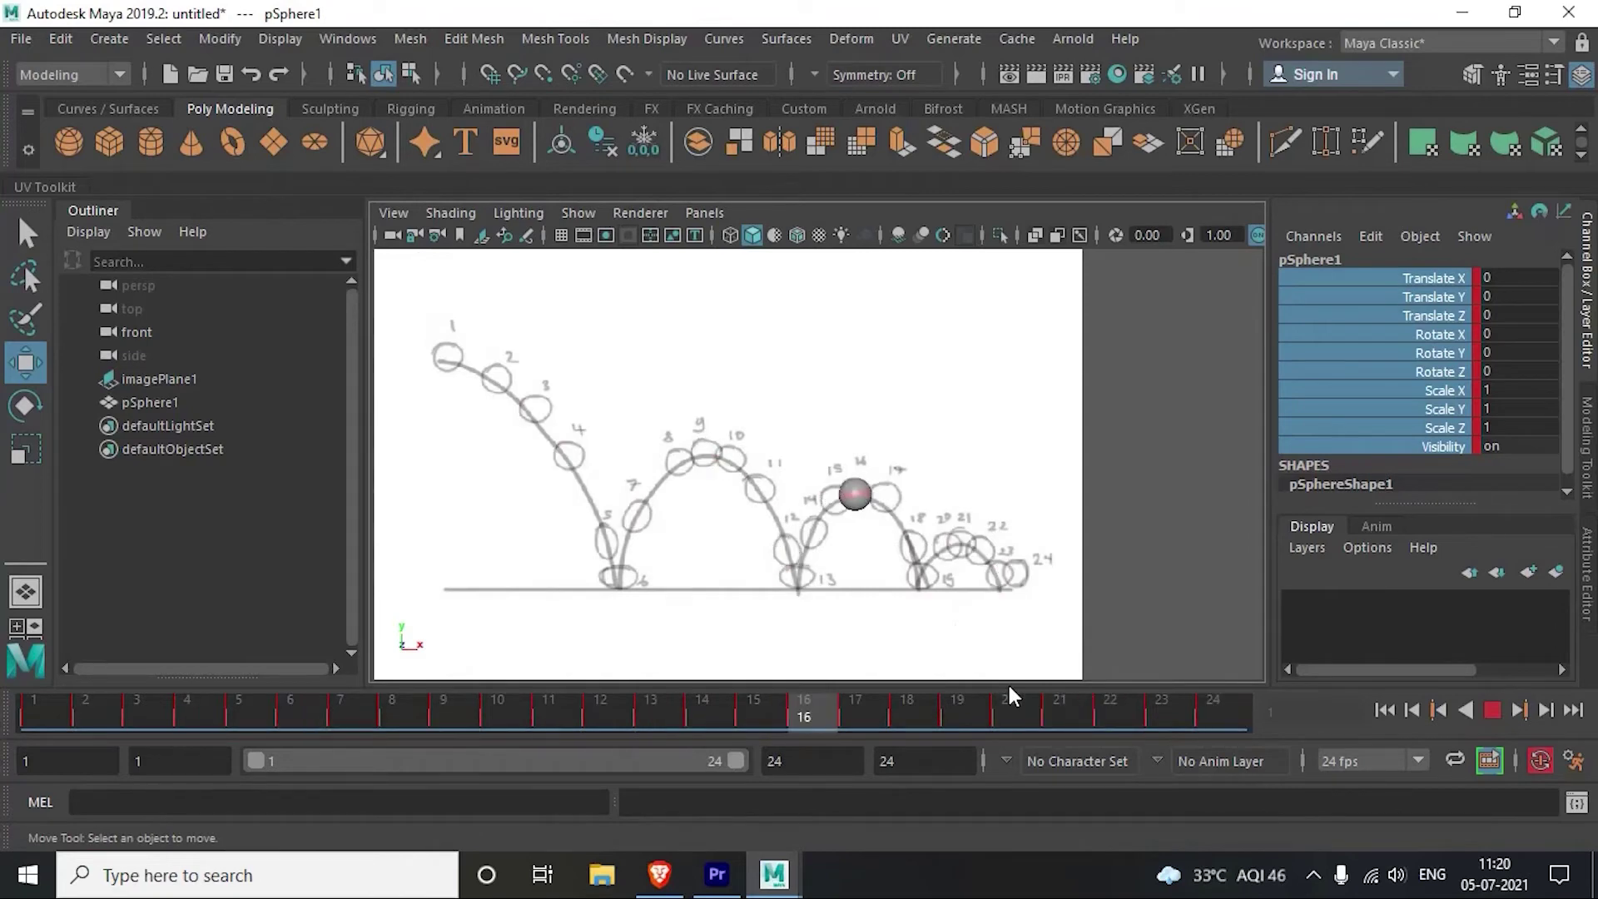
pyautogui.click(1490, 712)
pyautogui.click(791, 636)
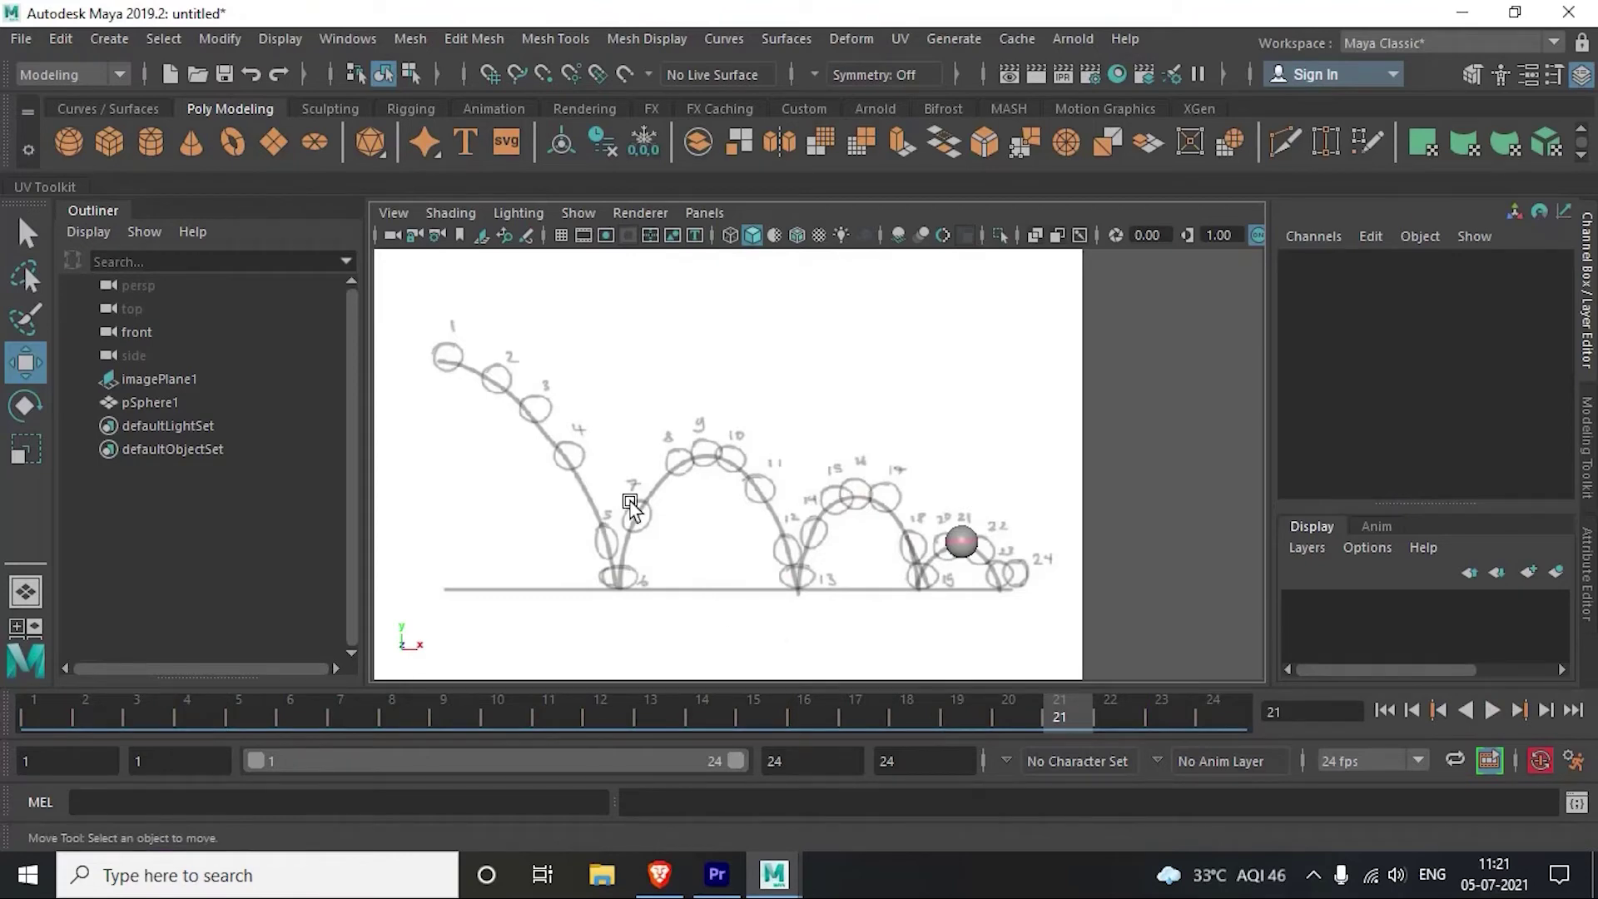
pyautogui.moveTo(408, 707)
pyautogui.mouseDown()
pyautogui.moveTo(132, 704)
pyautogui.moveTo(250, 725)
pyautogui.moveTo(802, 729)
pyautogui.moveTo(662, 698)
pyautogui.moveTo(18, 711)
pyautogui.mouseUp()
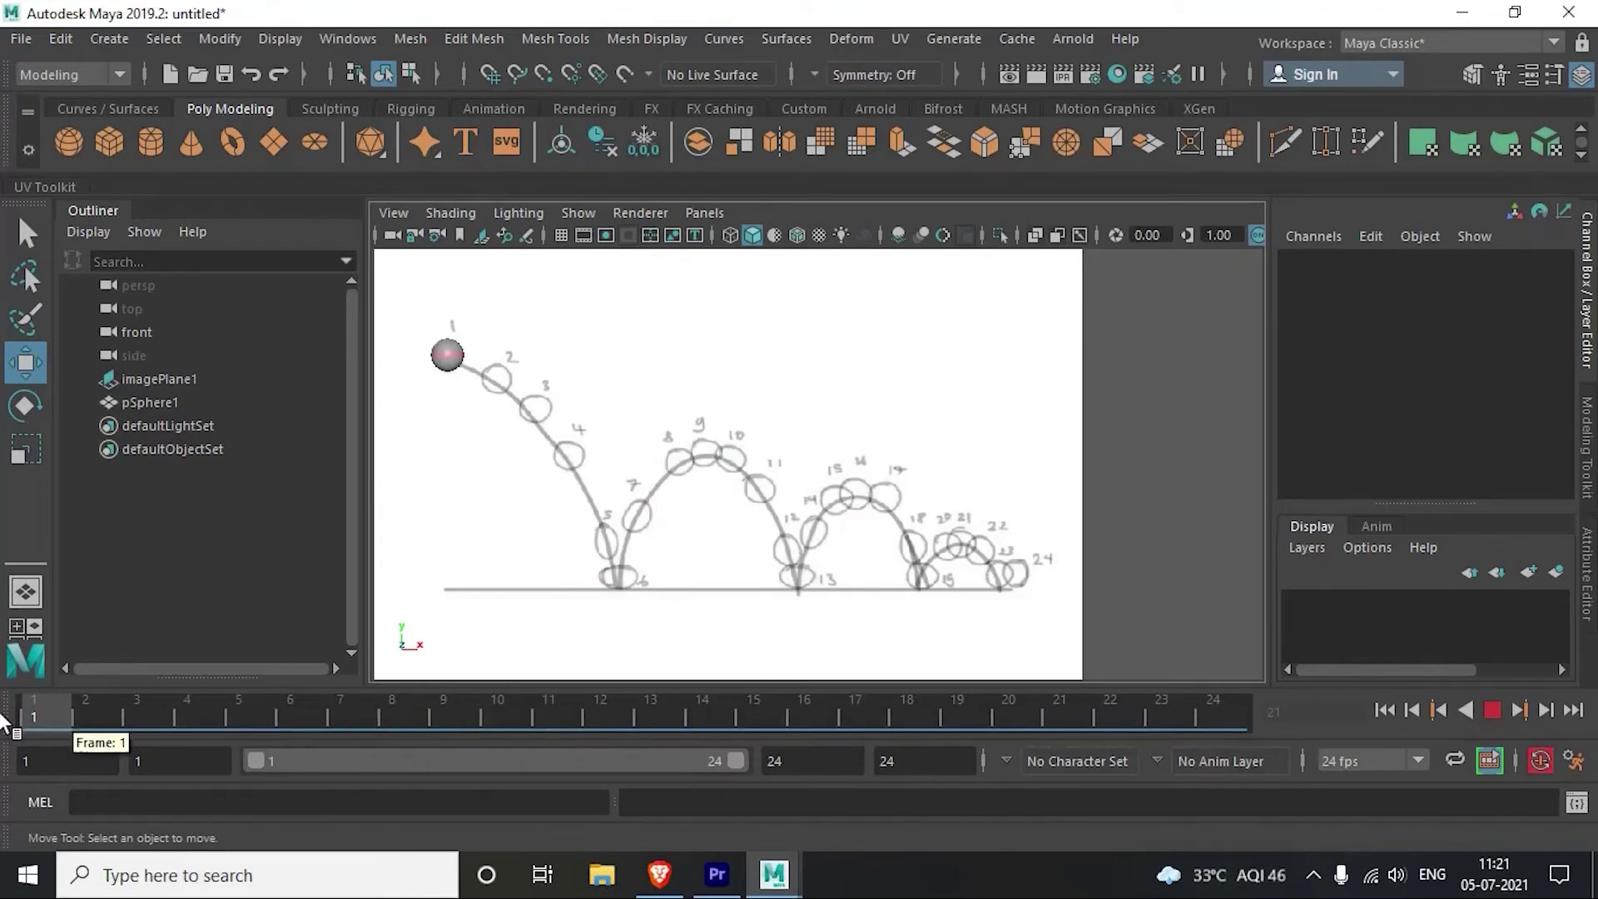
pyautogui.click(1490, 710)
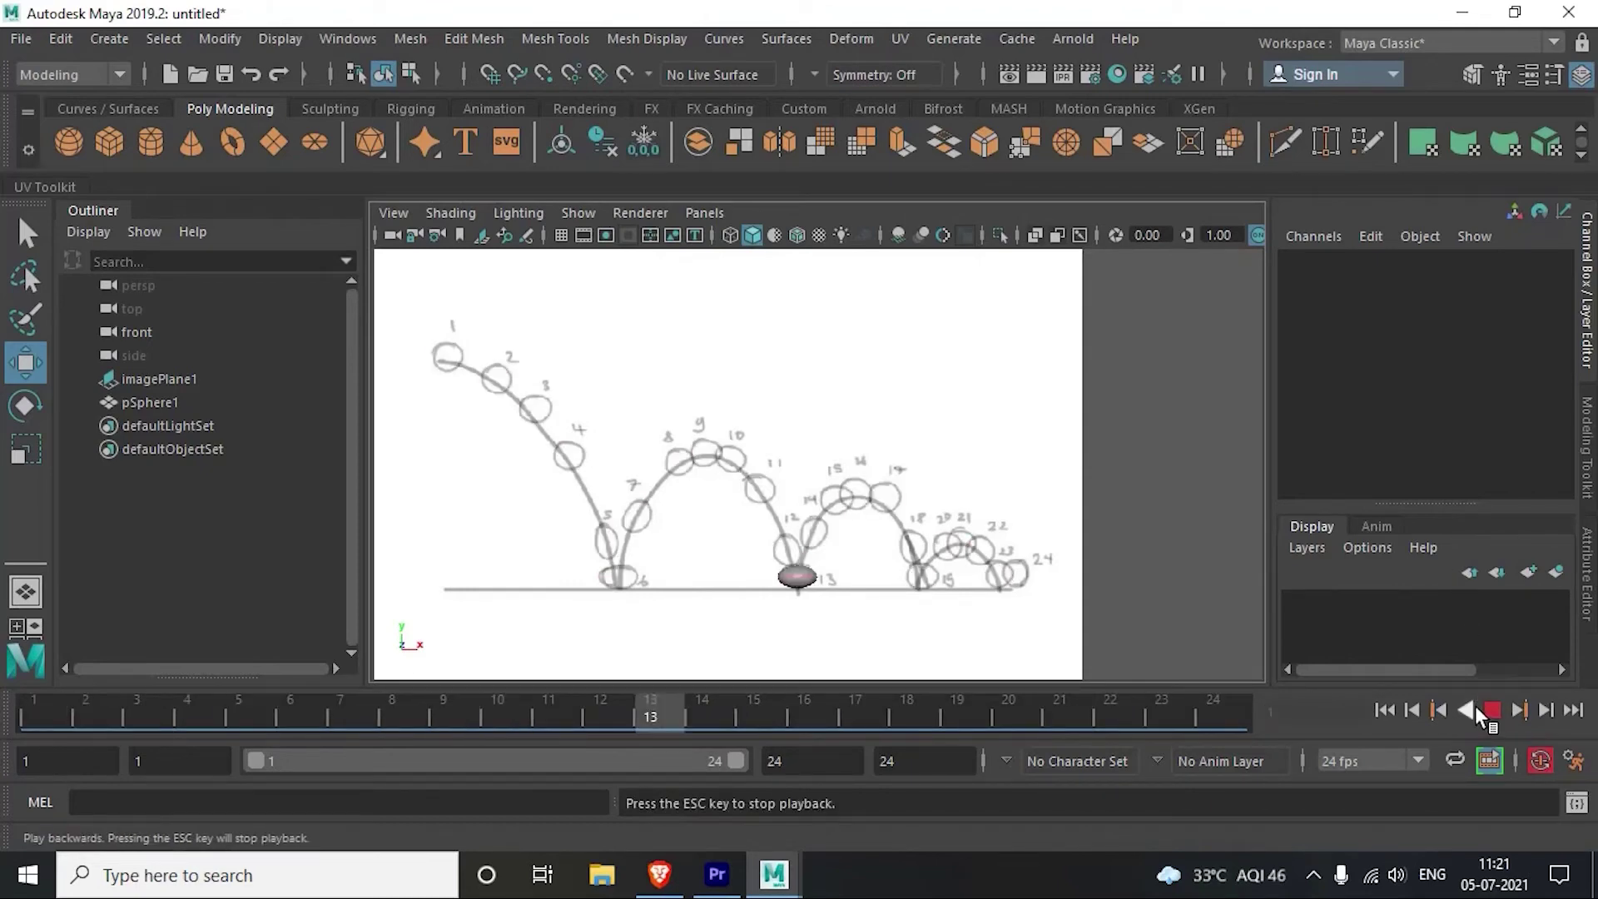
pyautogui.click(1488, 710)
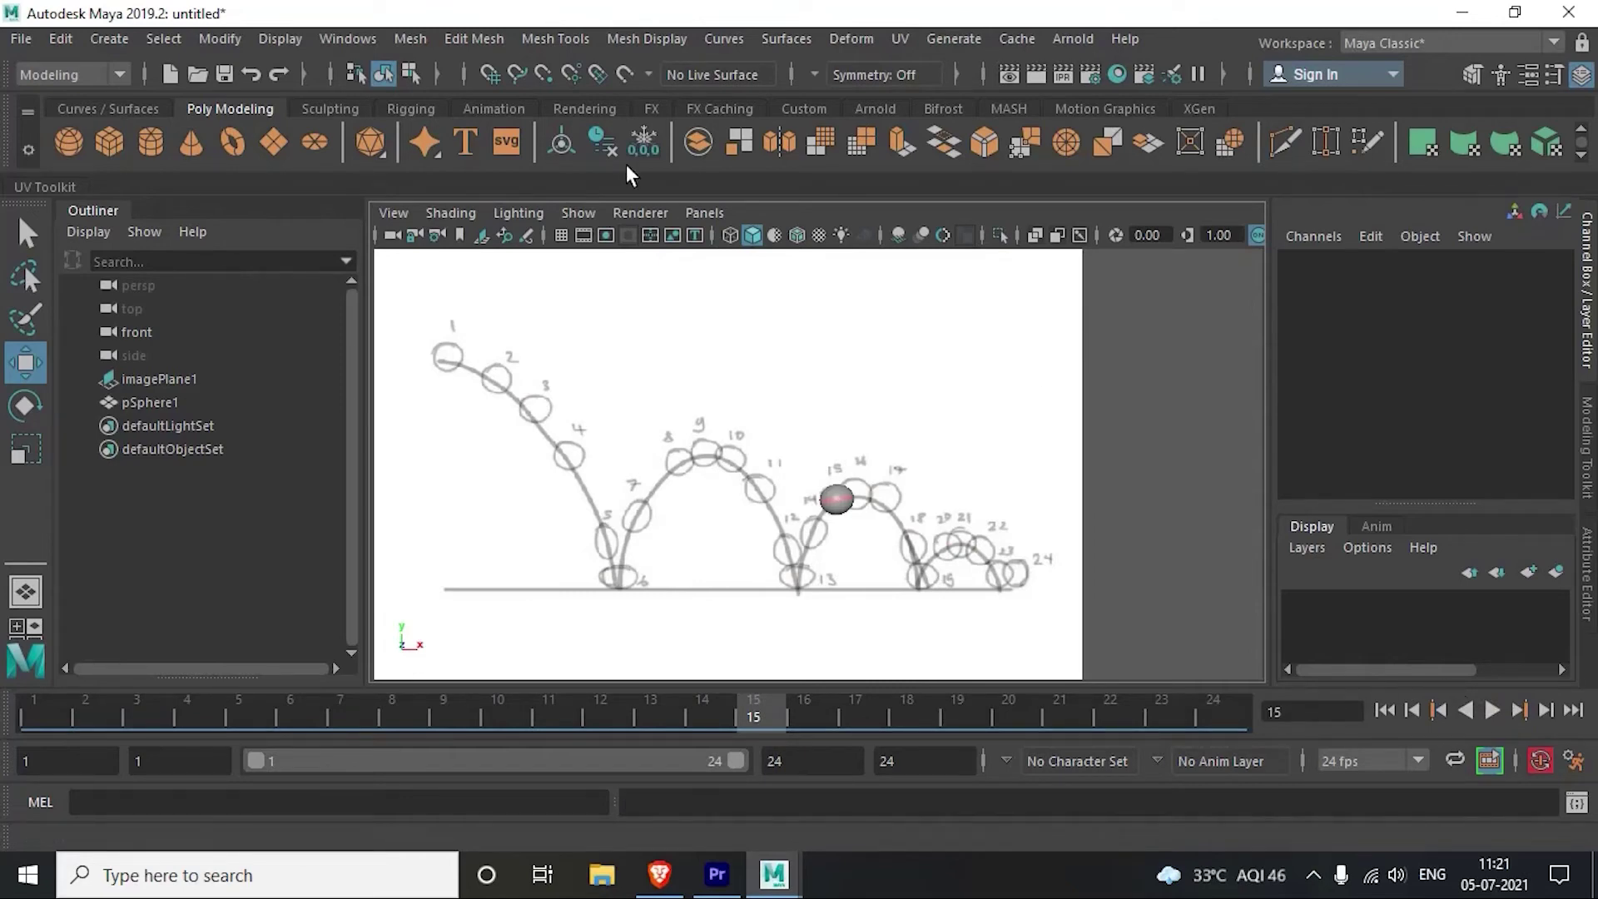
pyautogui.click(348, 40)
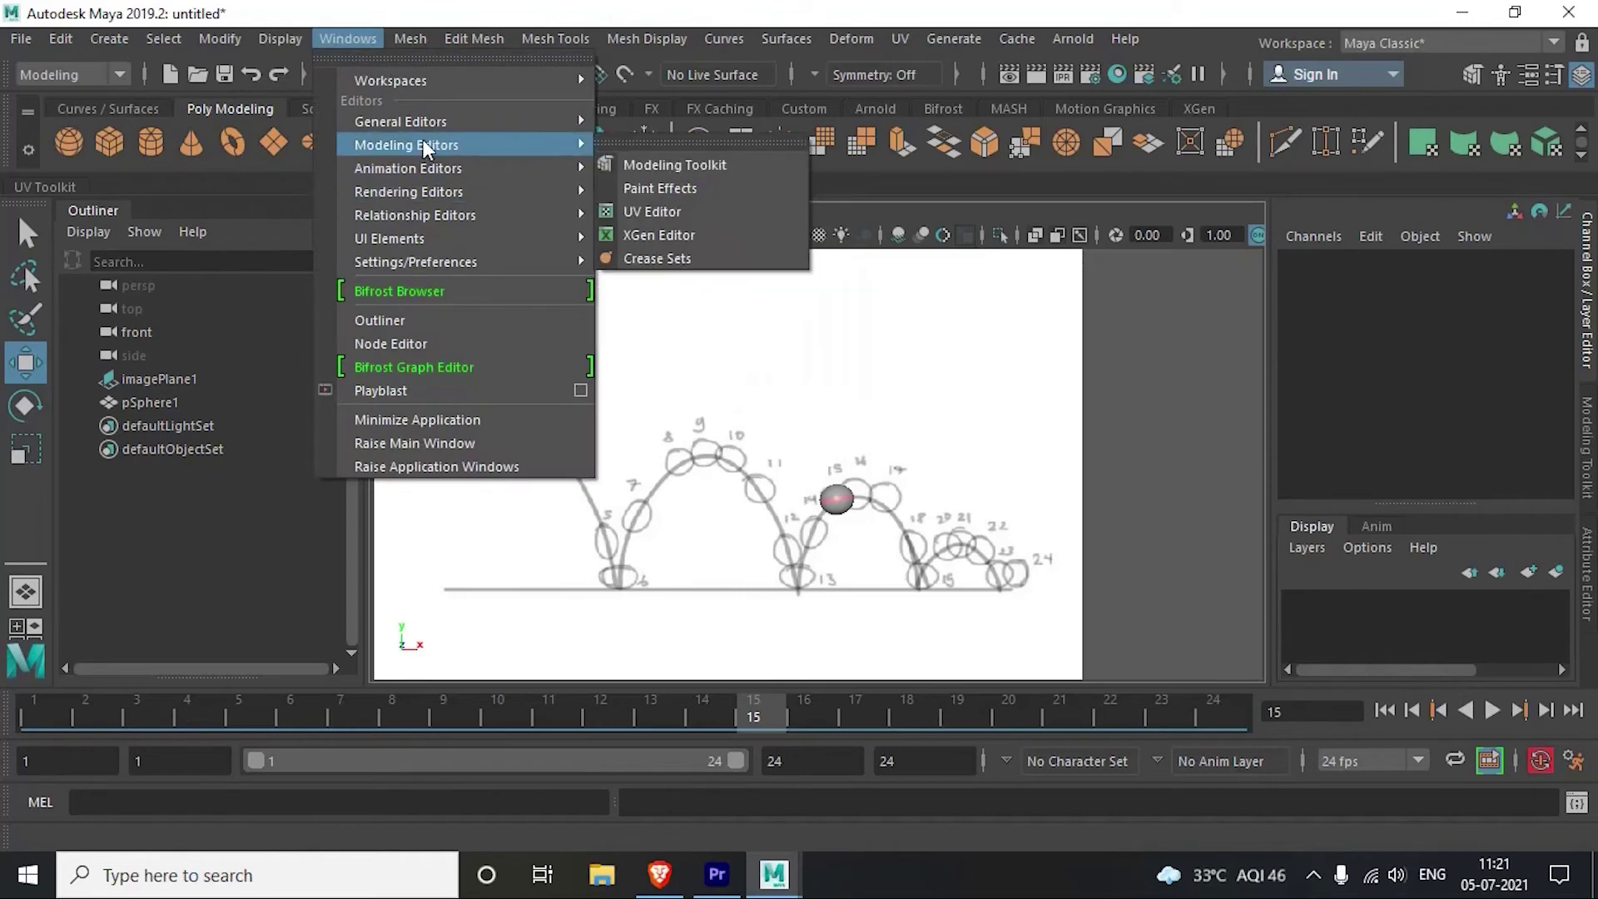
pyautogui.moveTo(408, 167)
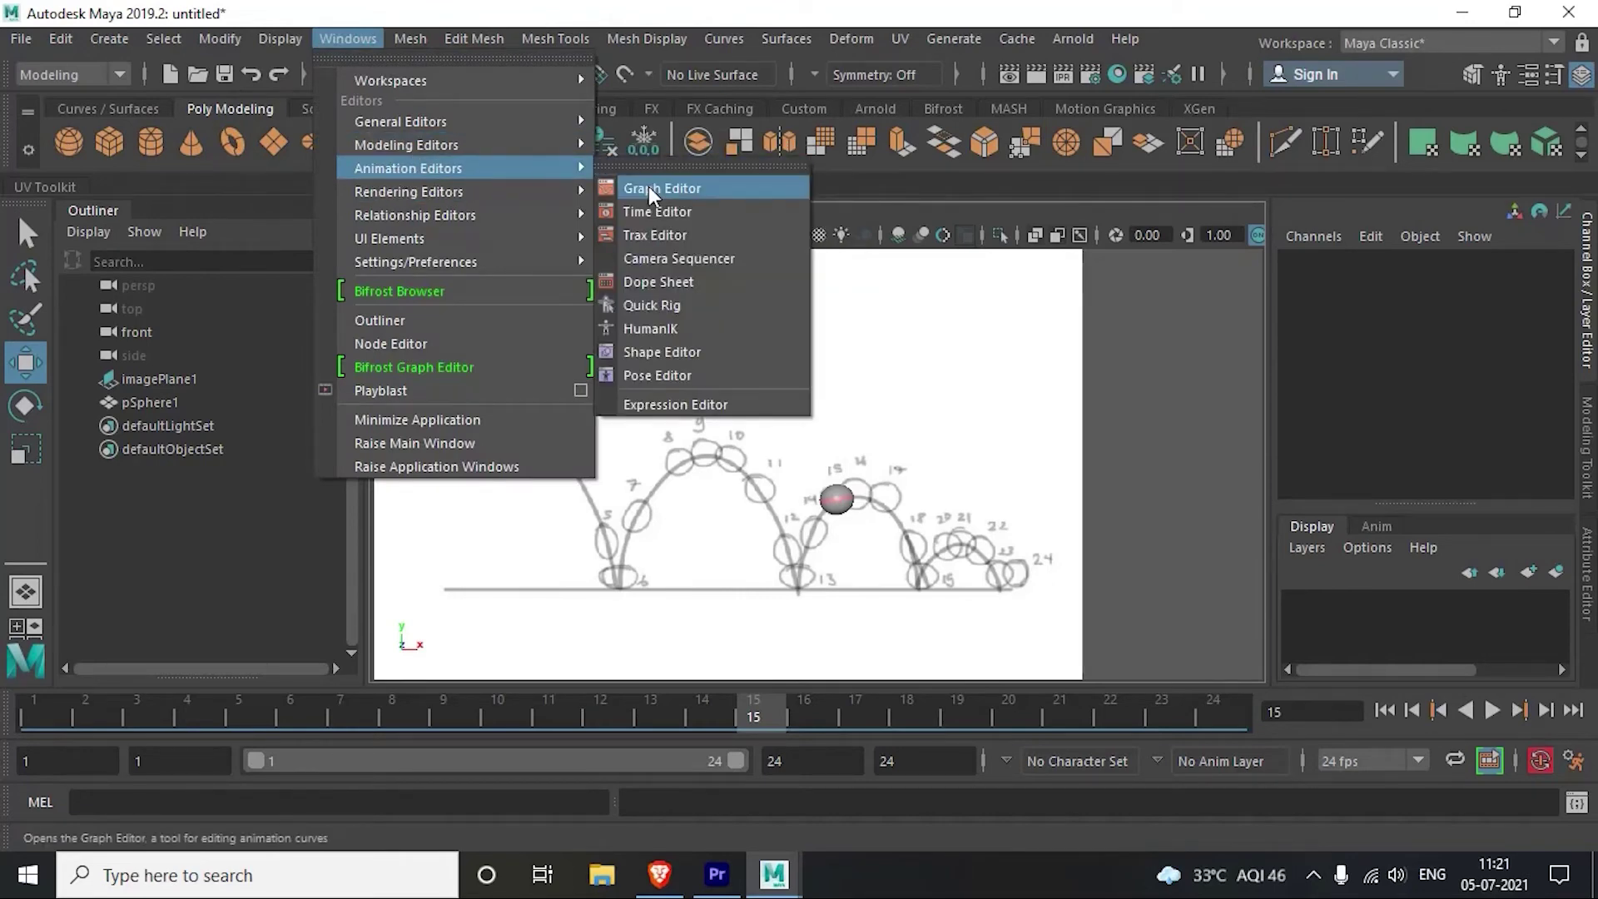
# Step: Open the Graph Editor beside the sketch, return to frame 1, and select pSphere1
pyautogui.click(647, 190)
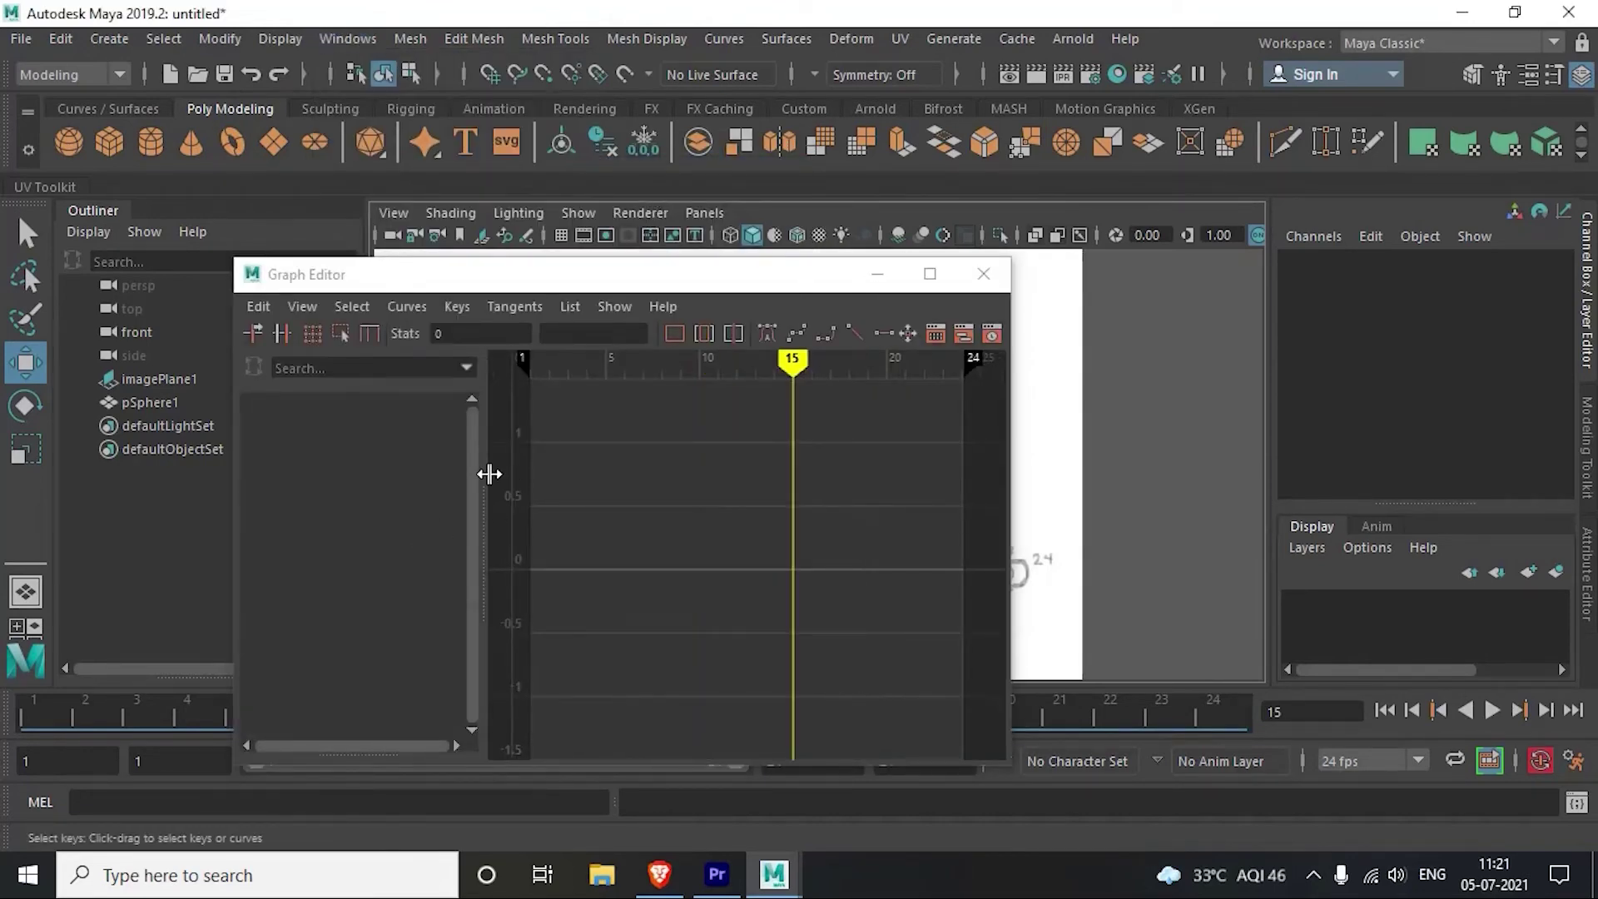
pyautogui.moveTo(442, 277)
pyautogui.mouseDown()
pyautogui.moveTo(887, 176)
pyautogui.moveTo(839, 232)
pyautogui.mouseUp()
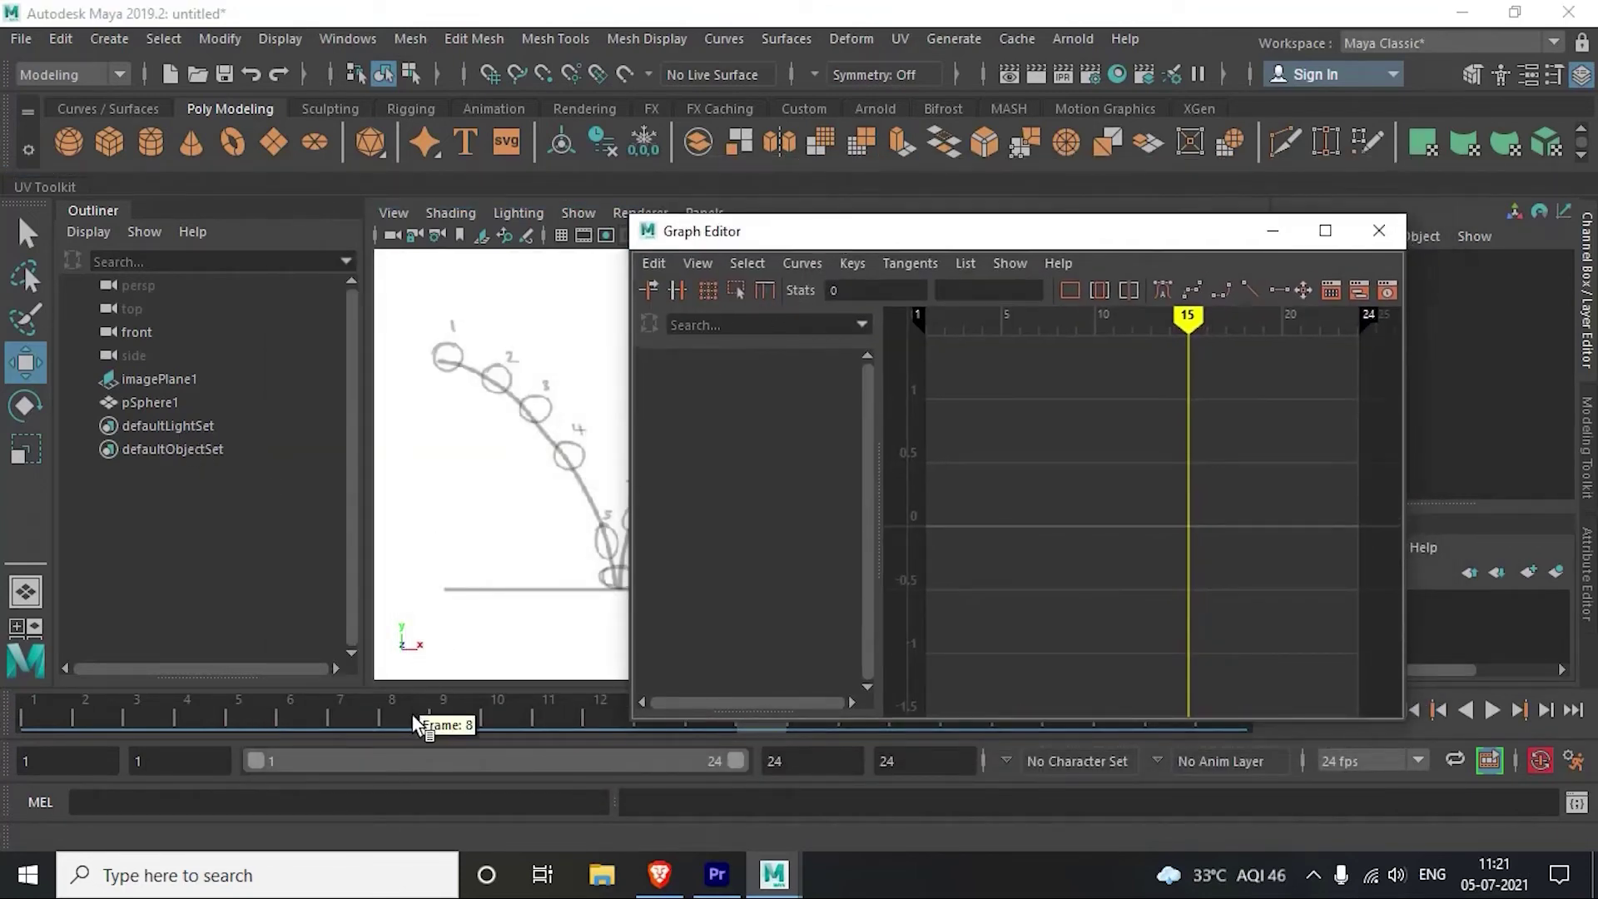
pyautogui.click(25, 716)
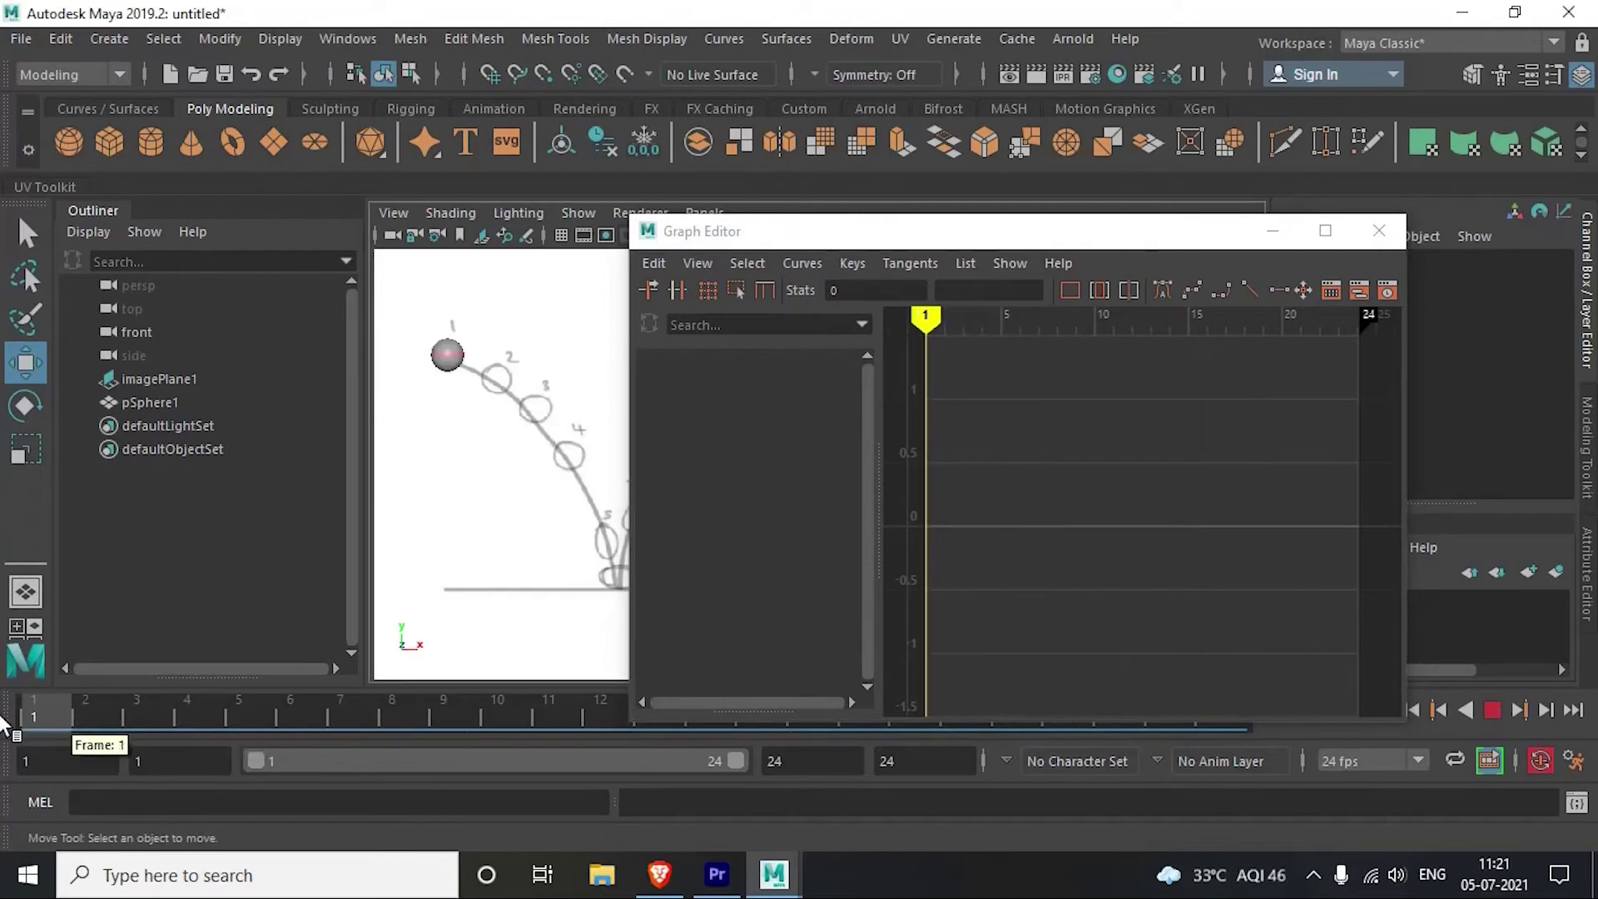
pyautogui.click(449, 357)
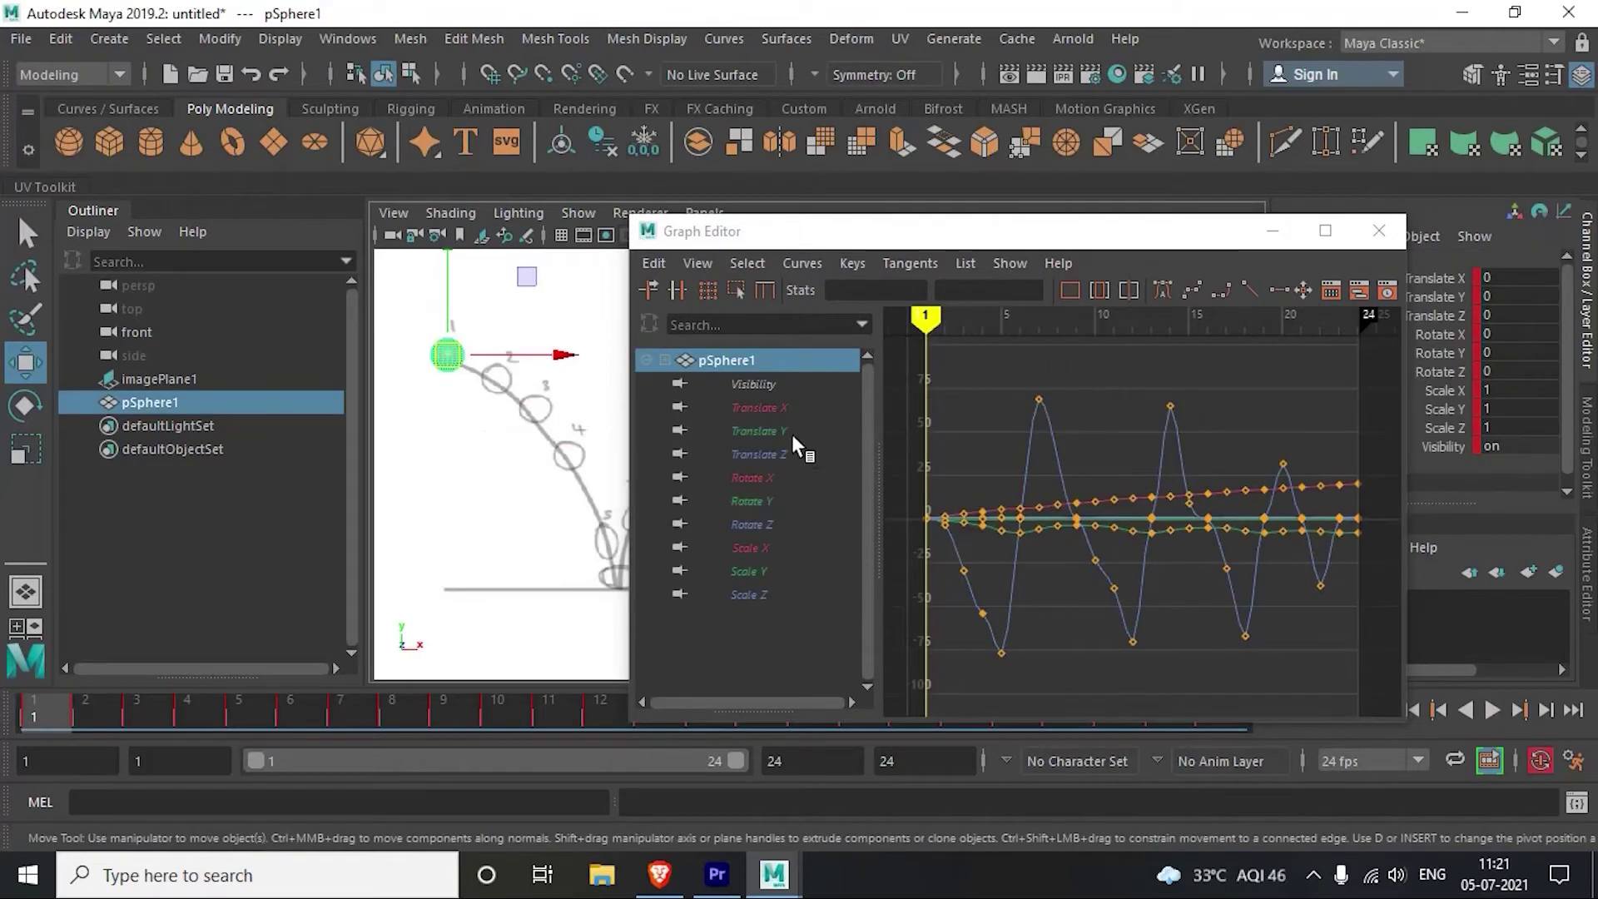
# Step: Show the Translate X and then Translate Y curves, and check the bouncing-ball reference behind the editor
pyautogui.click(774, 407)
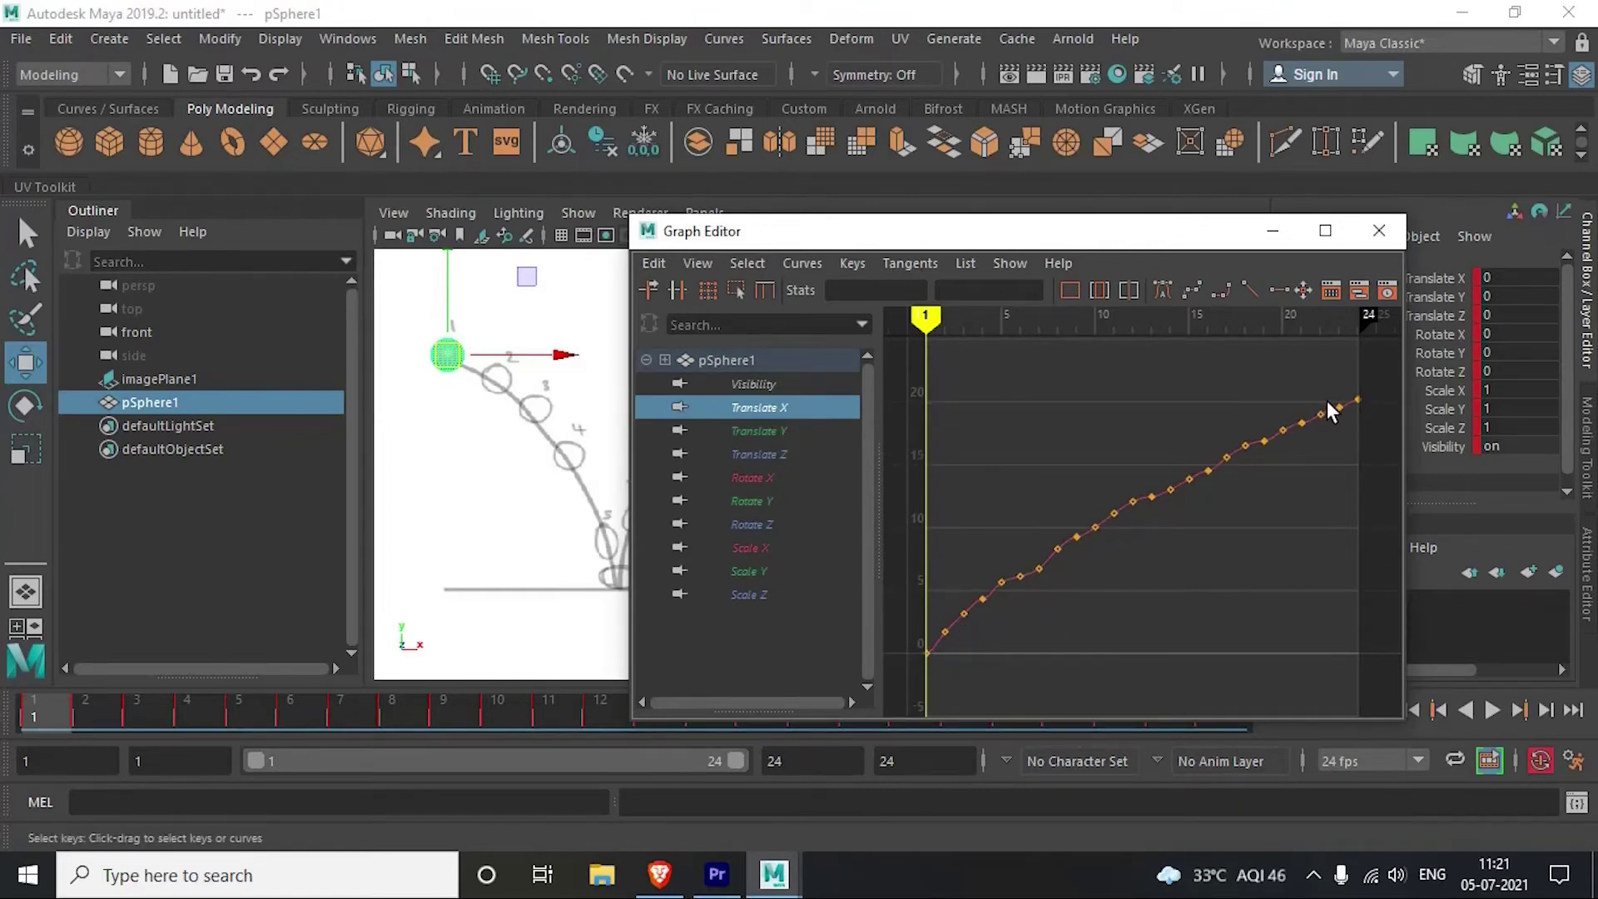
pyautogui.scroll(-5, 1105, 542)
pyautogui.scroll(2, 1105, 542)
pyautogui.scroll(2, 1105, 542)
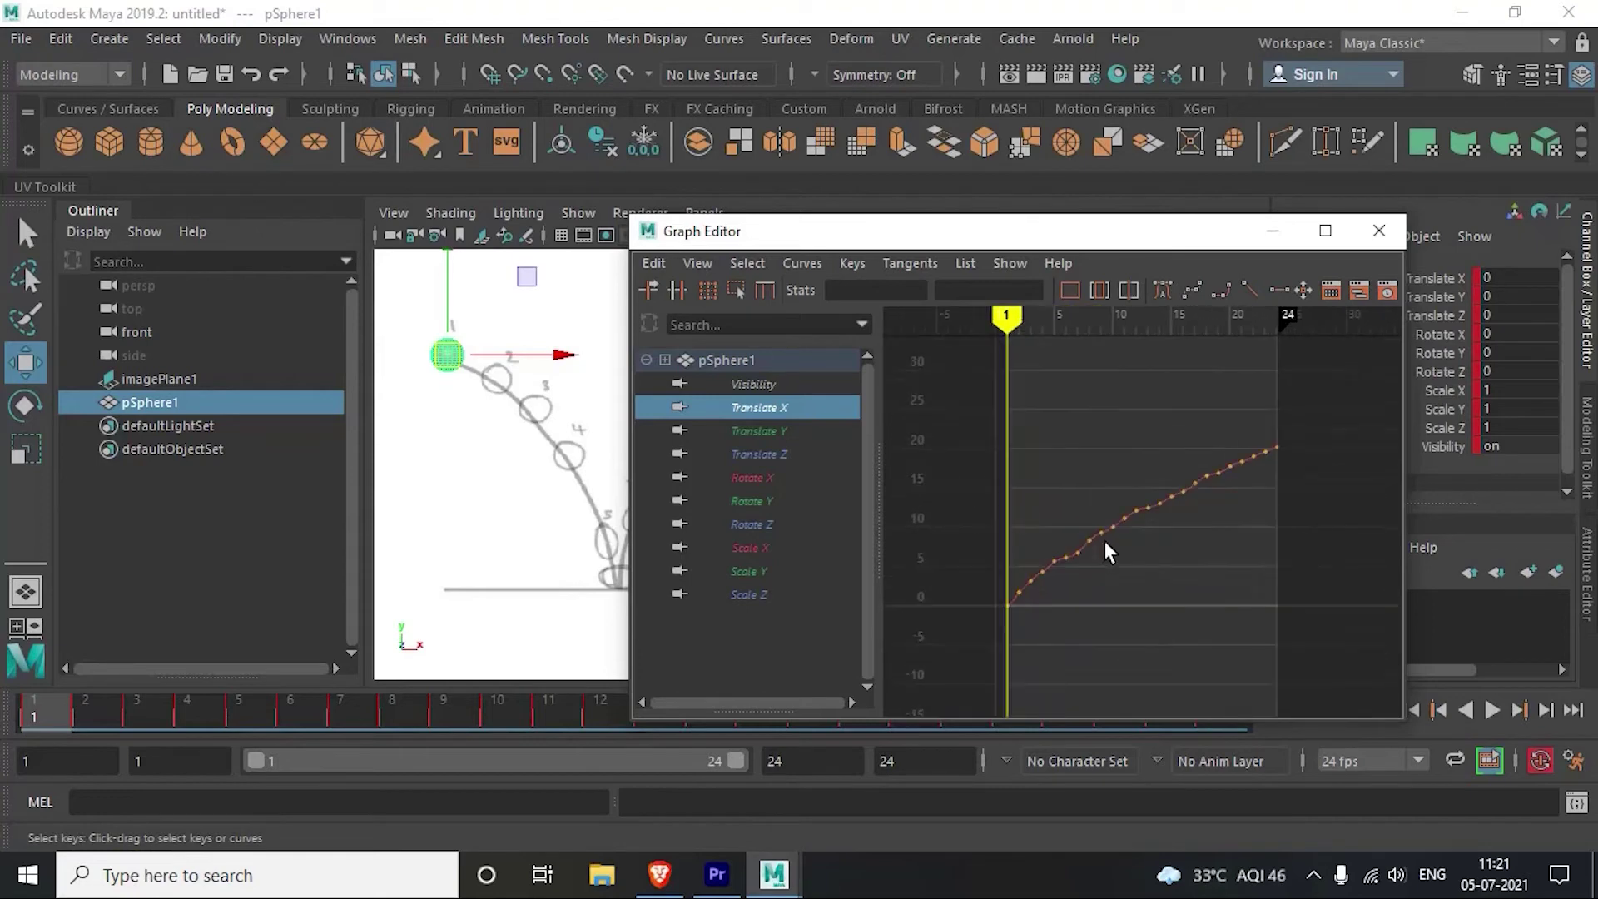
pyautogui.click(771, 429)
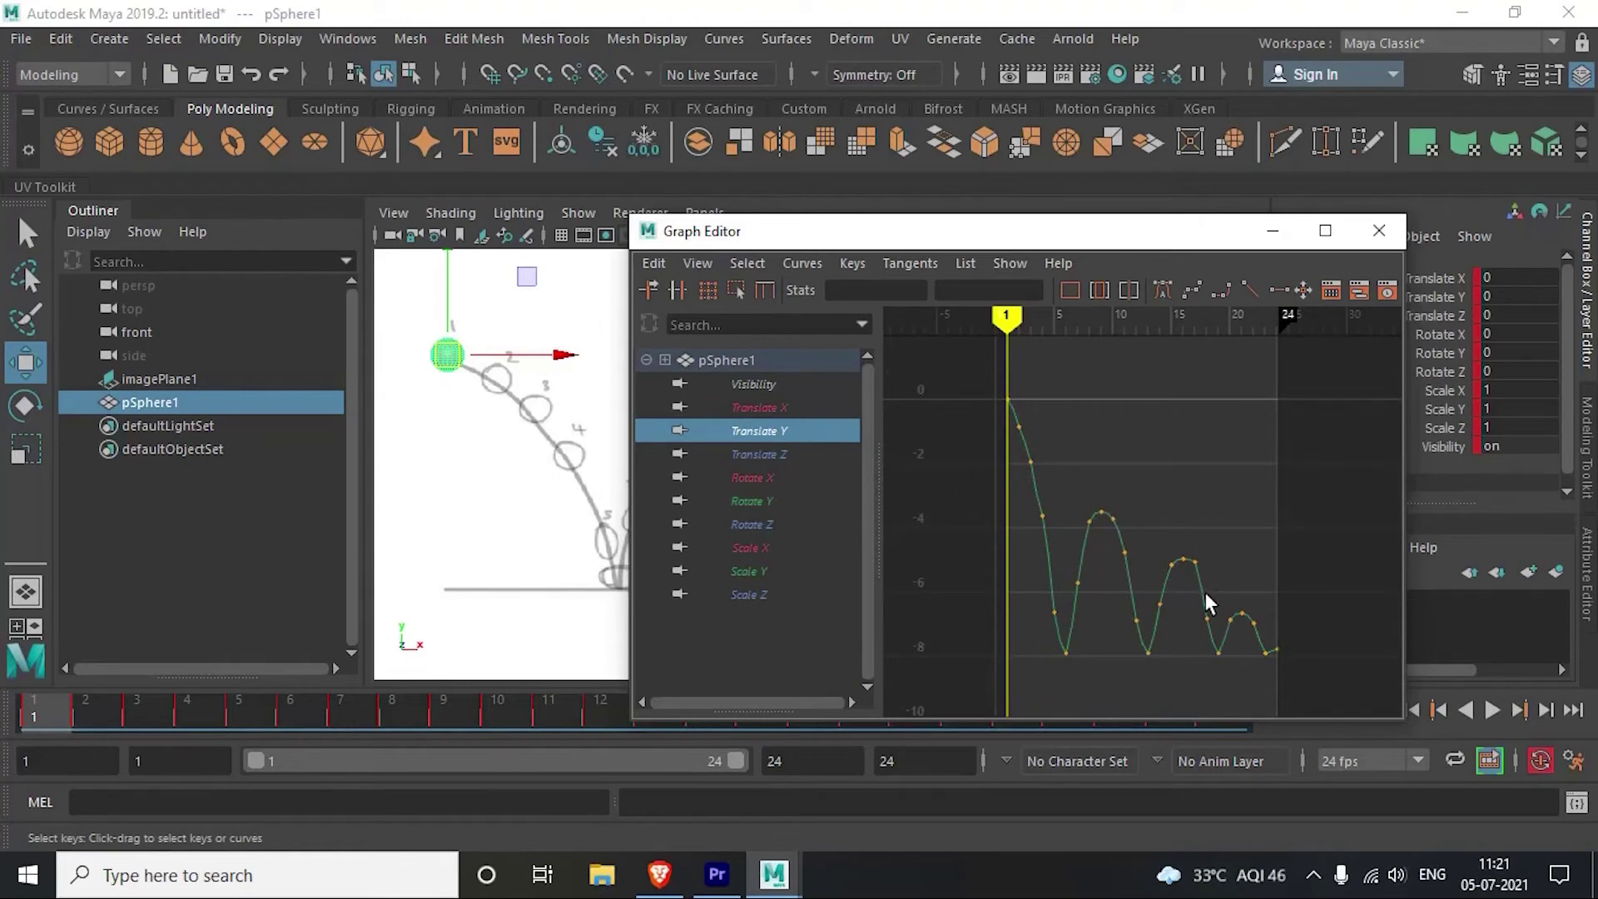
pyautogui.moveTo(919, 231); pyautogui.dragTo(1252, 213)
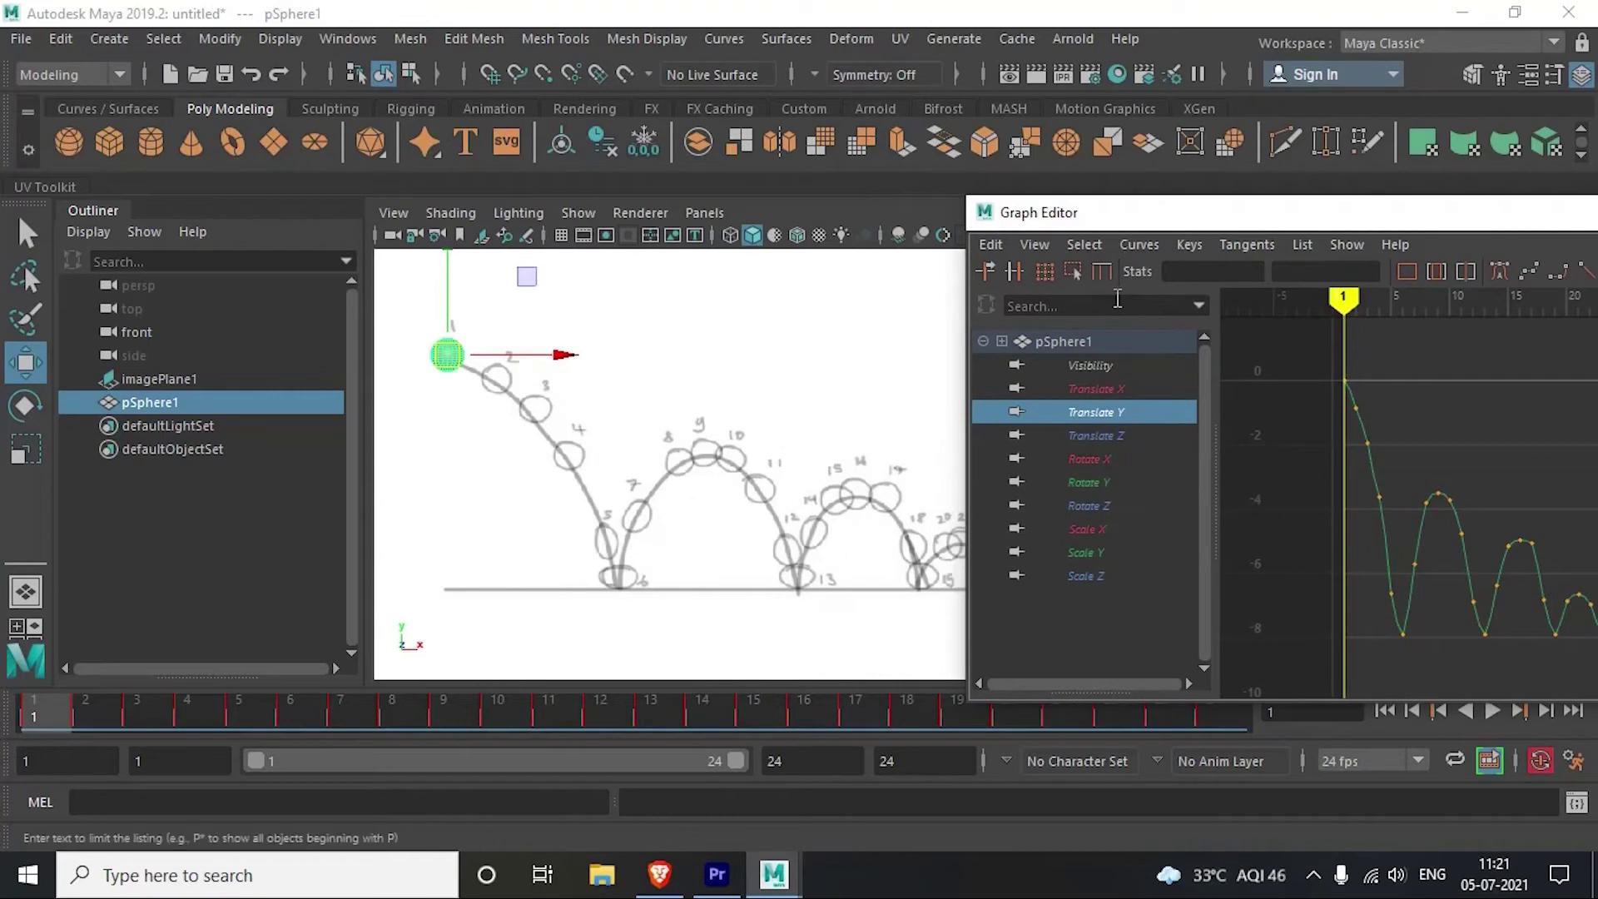
pyautogui.moveTo(1125, 223); pyautogui.dragTo(761, 220)
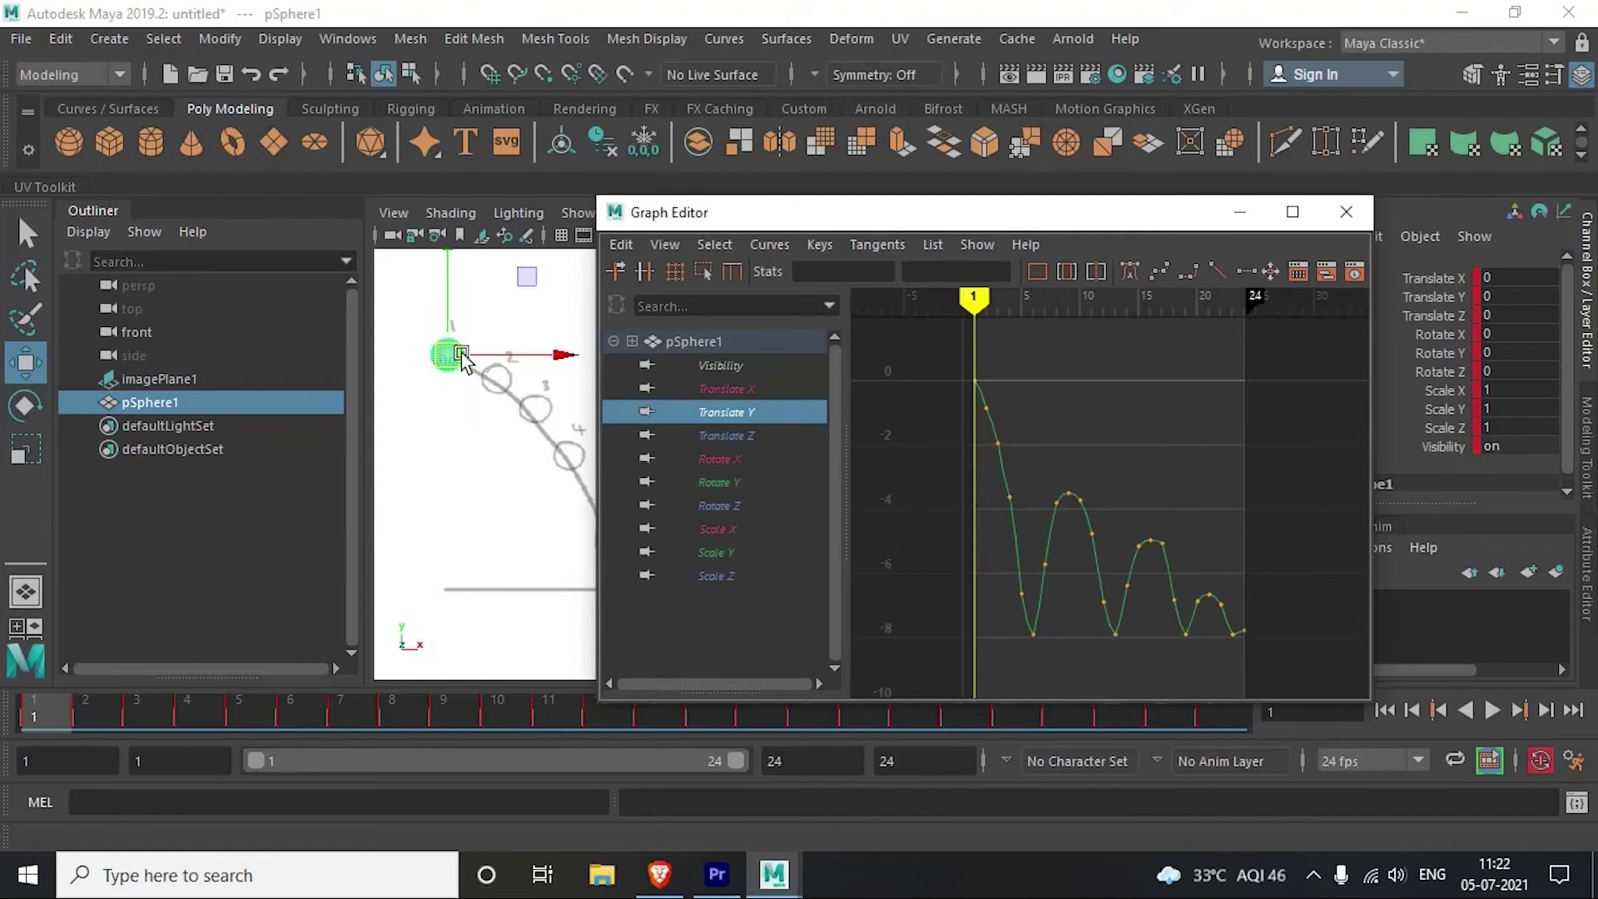
# Step: Compare the Translate X, bouncing Translate Y and flat Translate Z curves, ending on Translate X
pyautogui.click(734, 387)
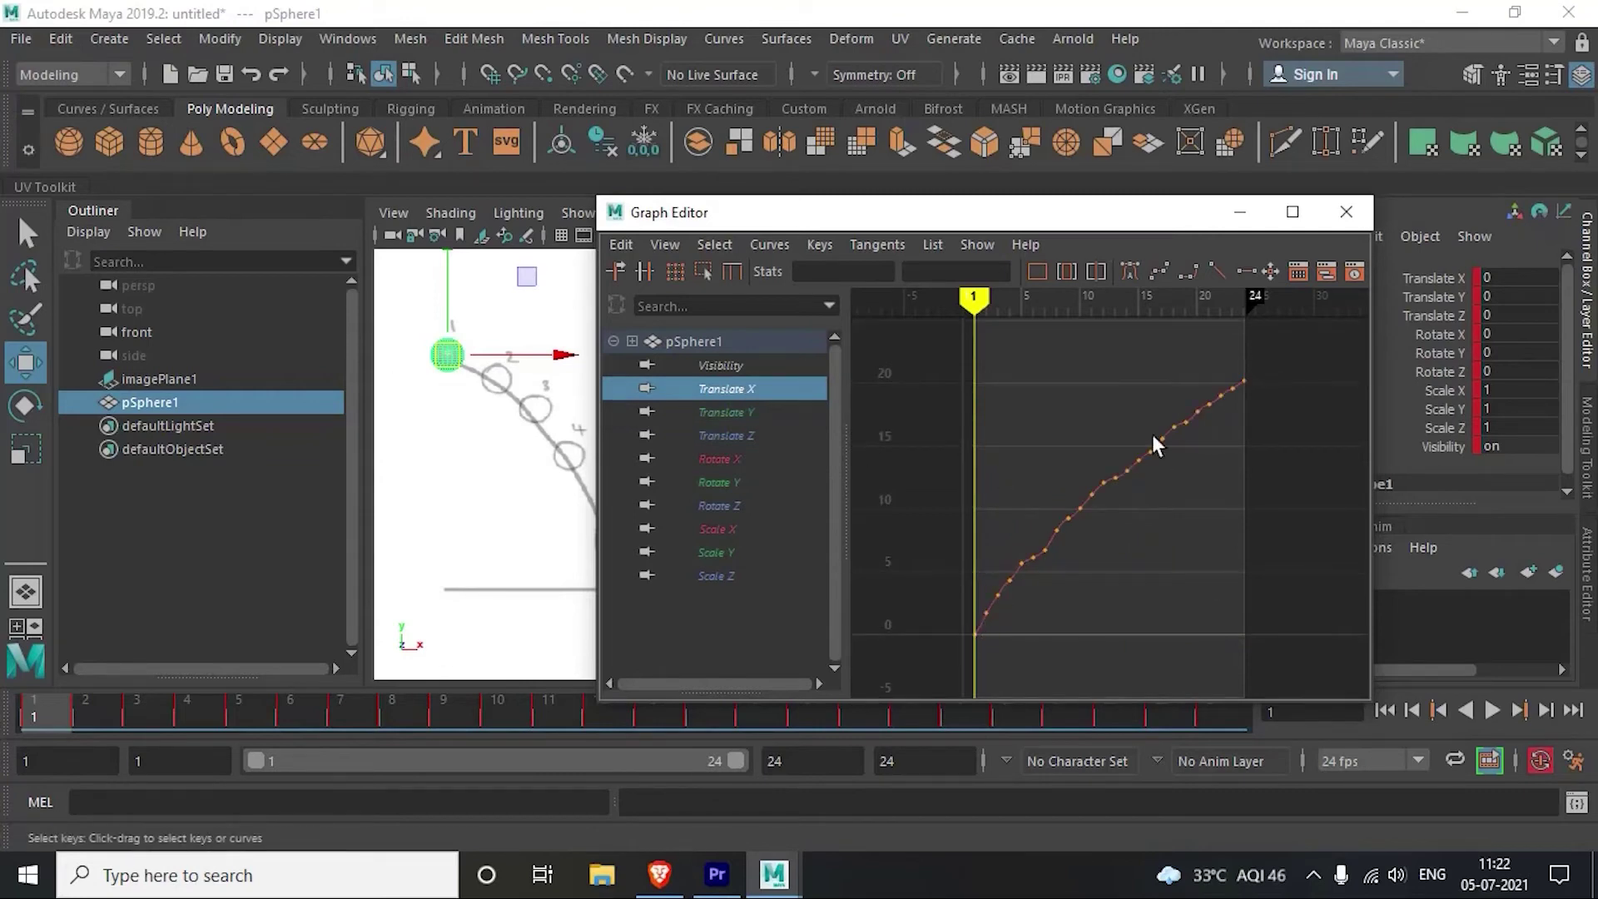
pyautogui.click(722, 412)
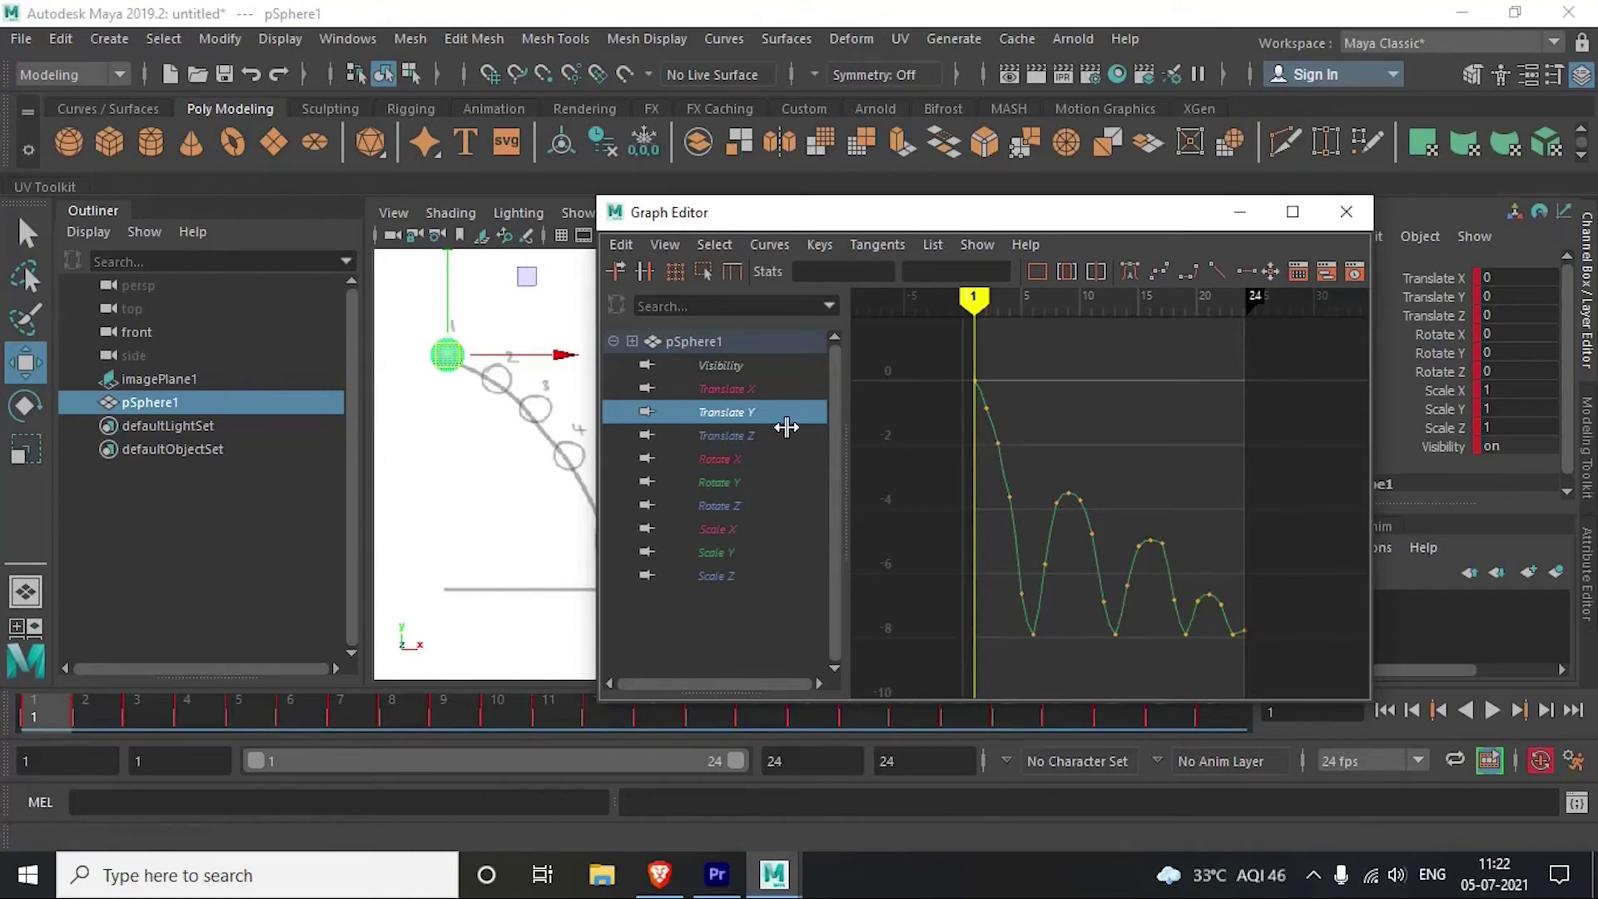
pyautogui.click(720, 436)
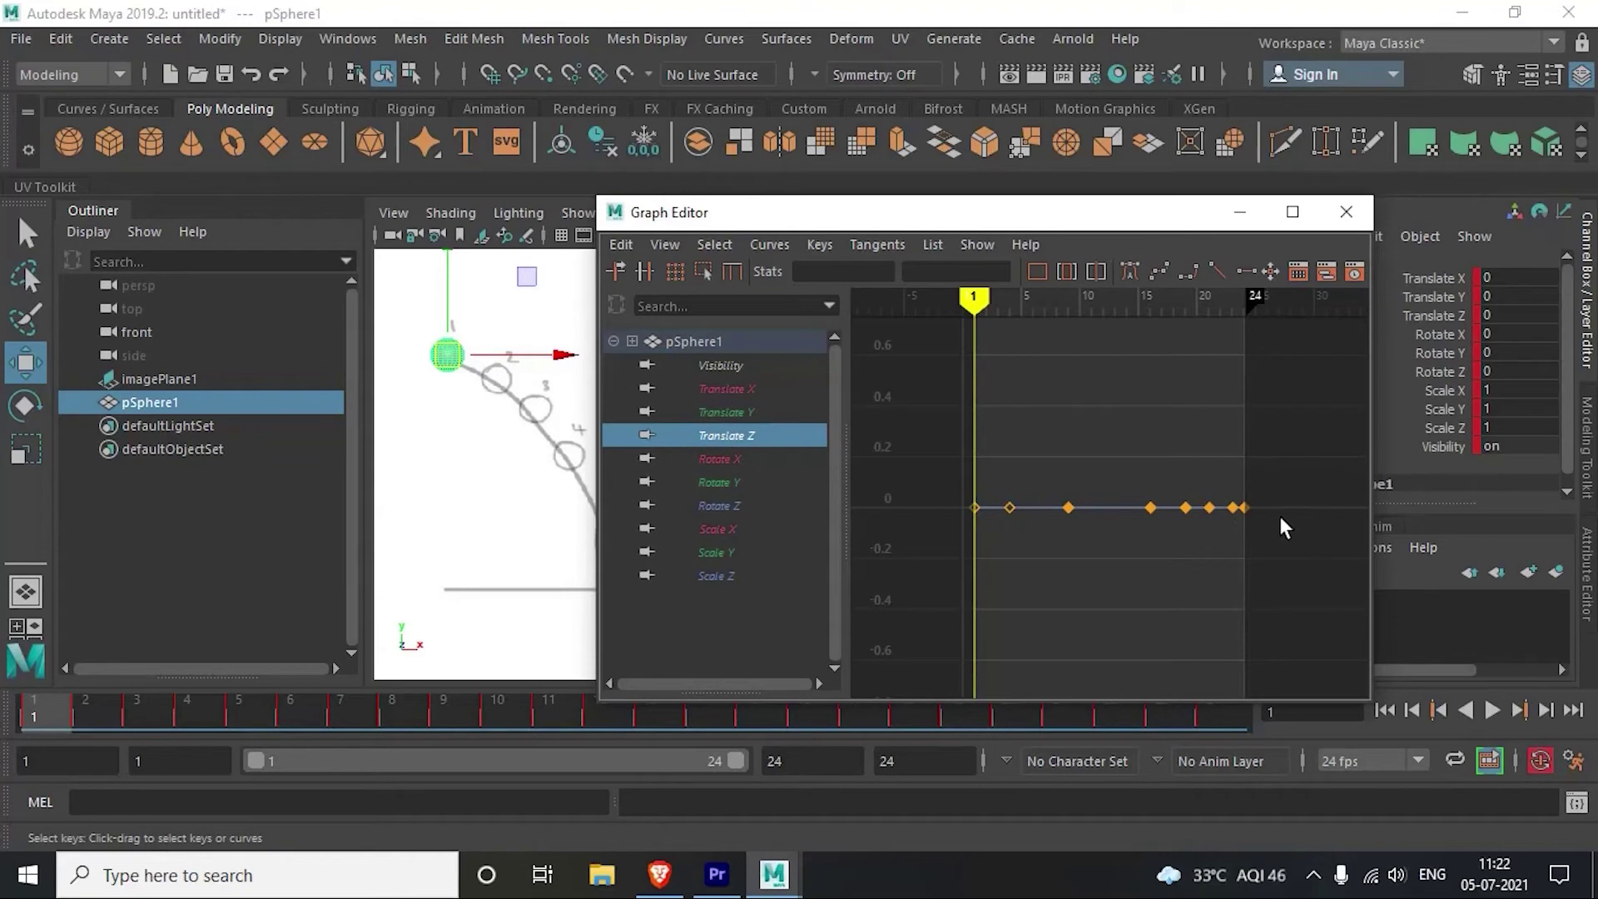
pyautogui.click(730, 388)
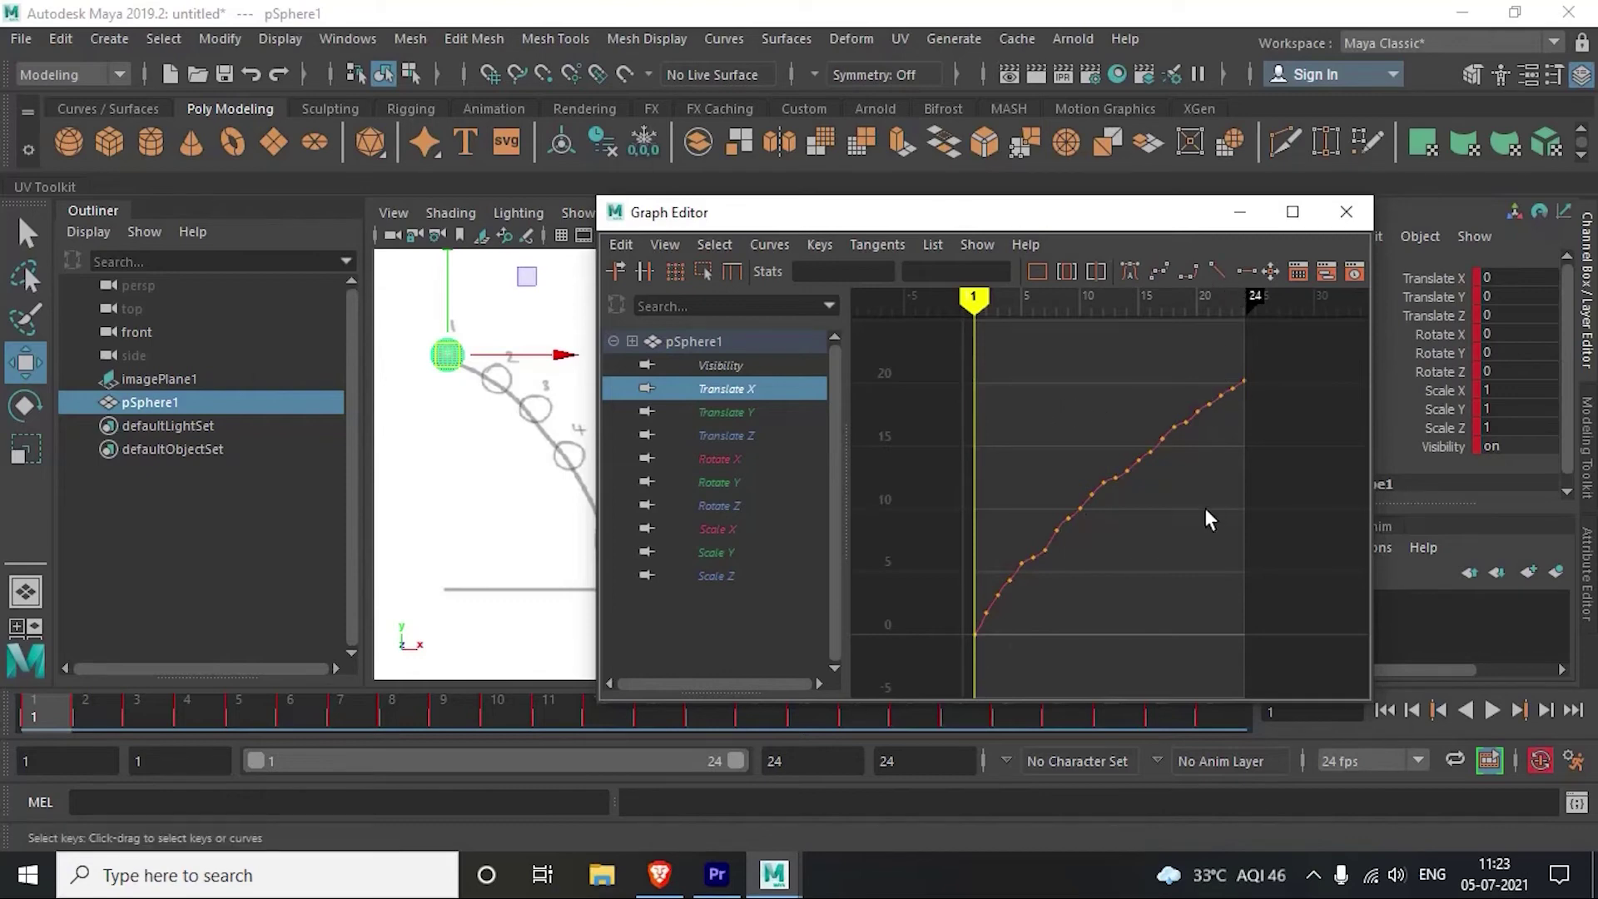
pyautogui.moveTo(1303, 677); pyautogui.dragTo(952, 339)
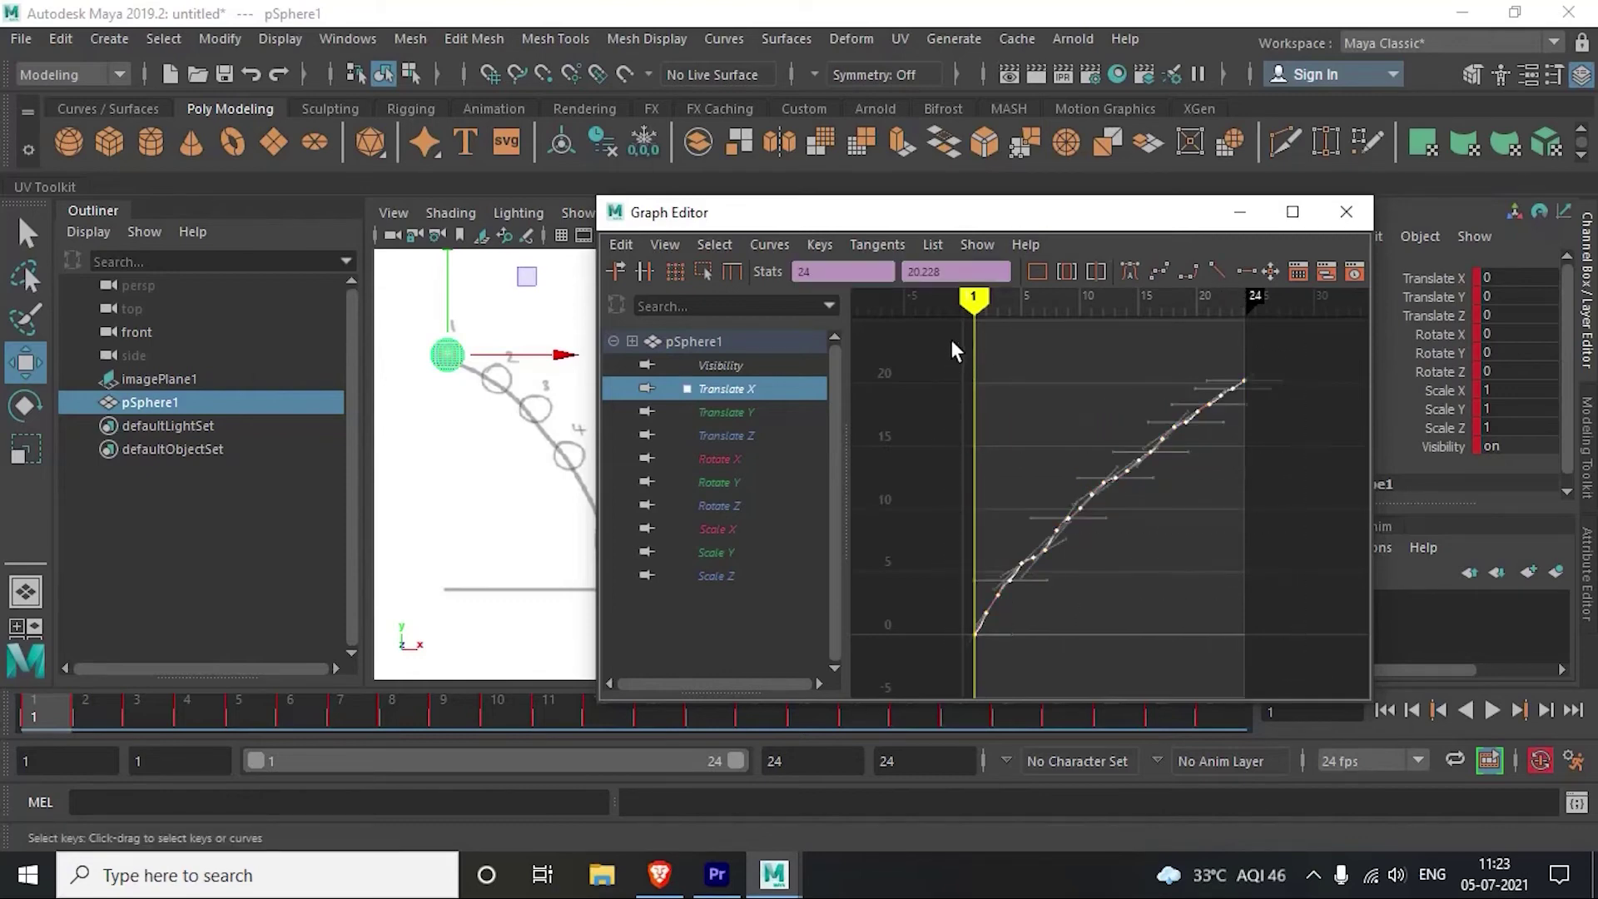
pyautogui.click(1216, 270)
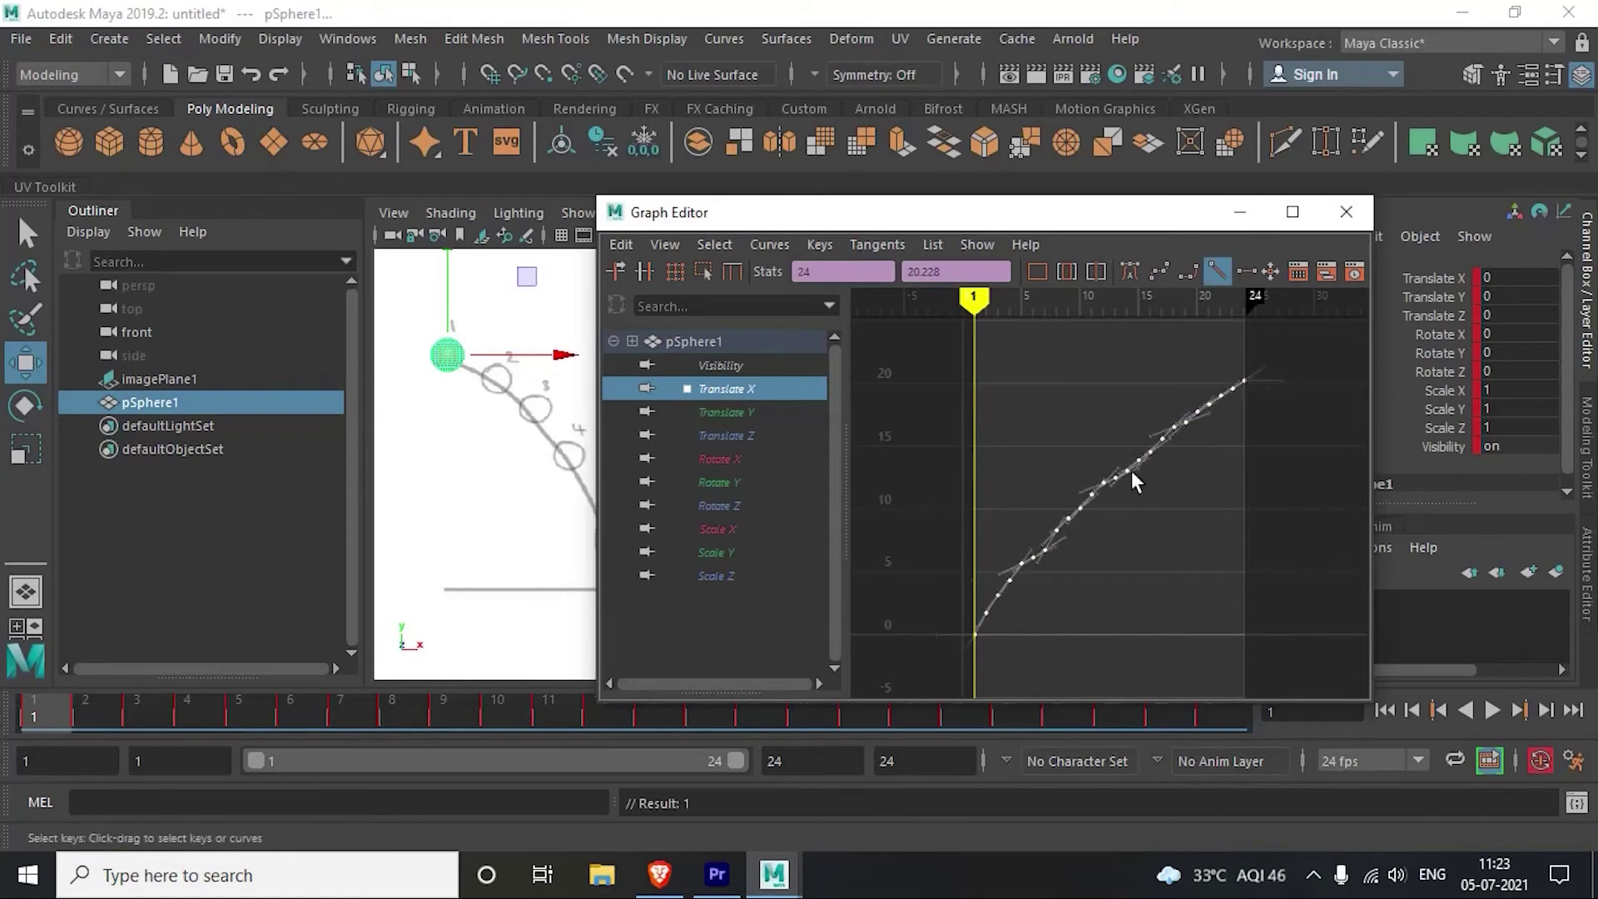
pyautogui.hotkey('ctrl', 'z')
pyautogui.hotkey('shift', 'z')
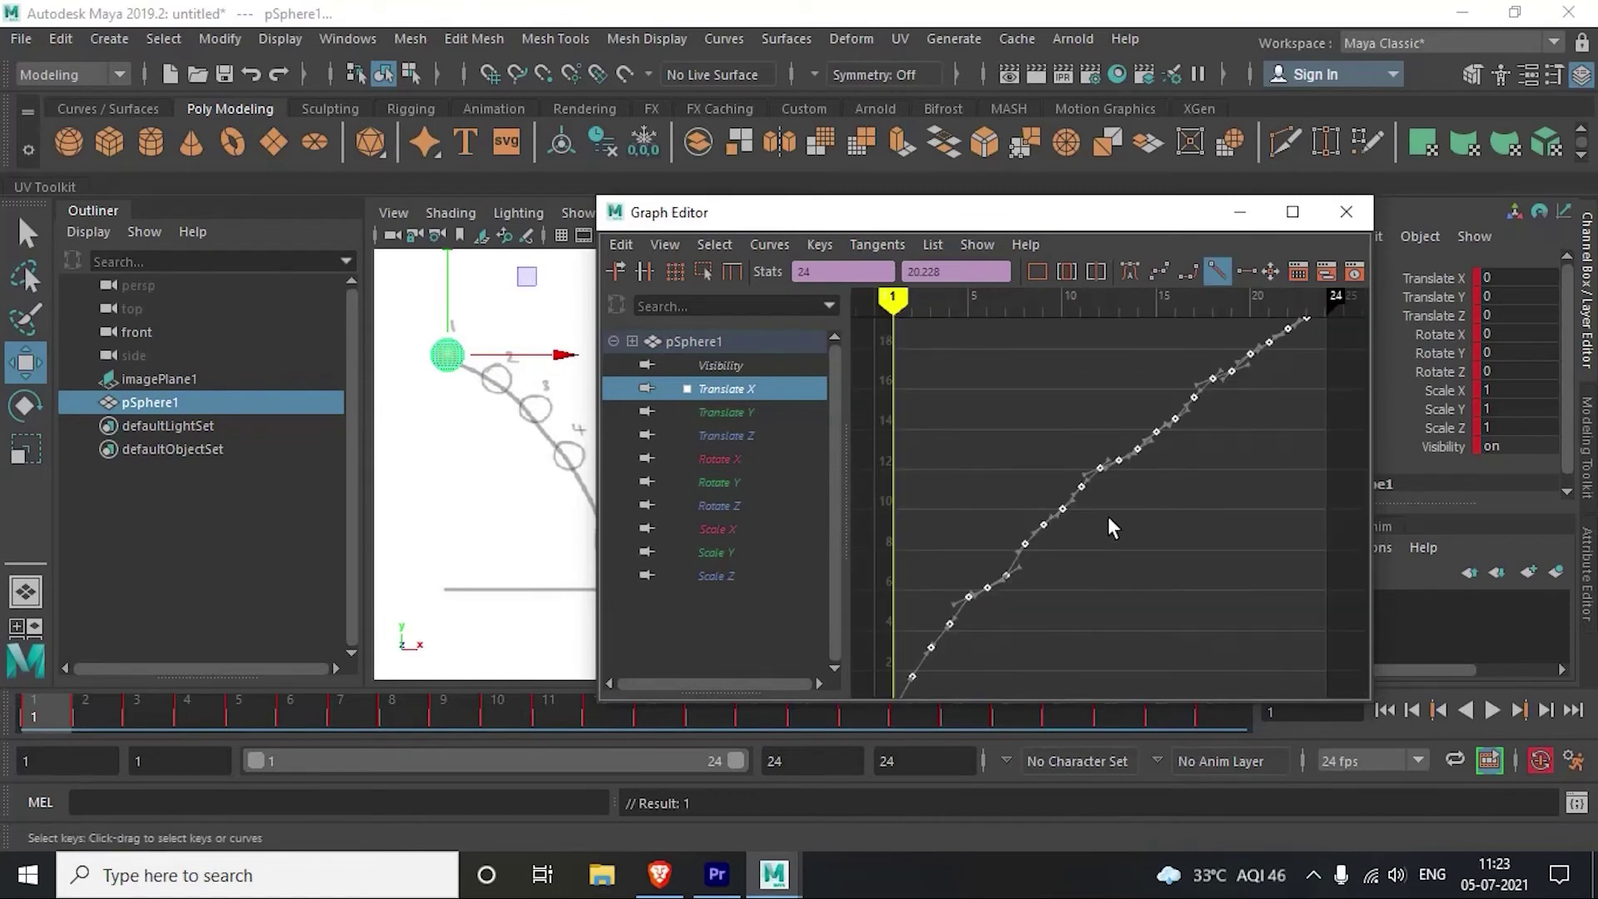
pyautogui.hotkey('ctrl', 'z')
pyautogui.scroll(5, 1092, 524)
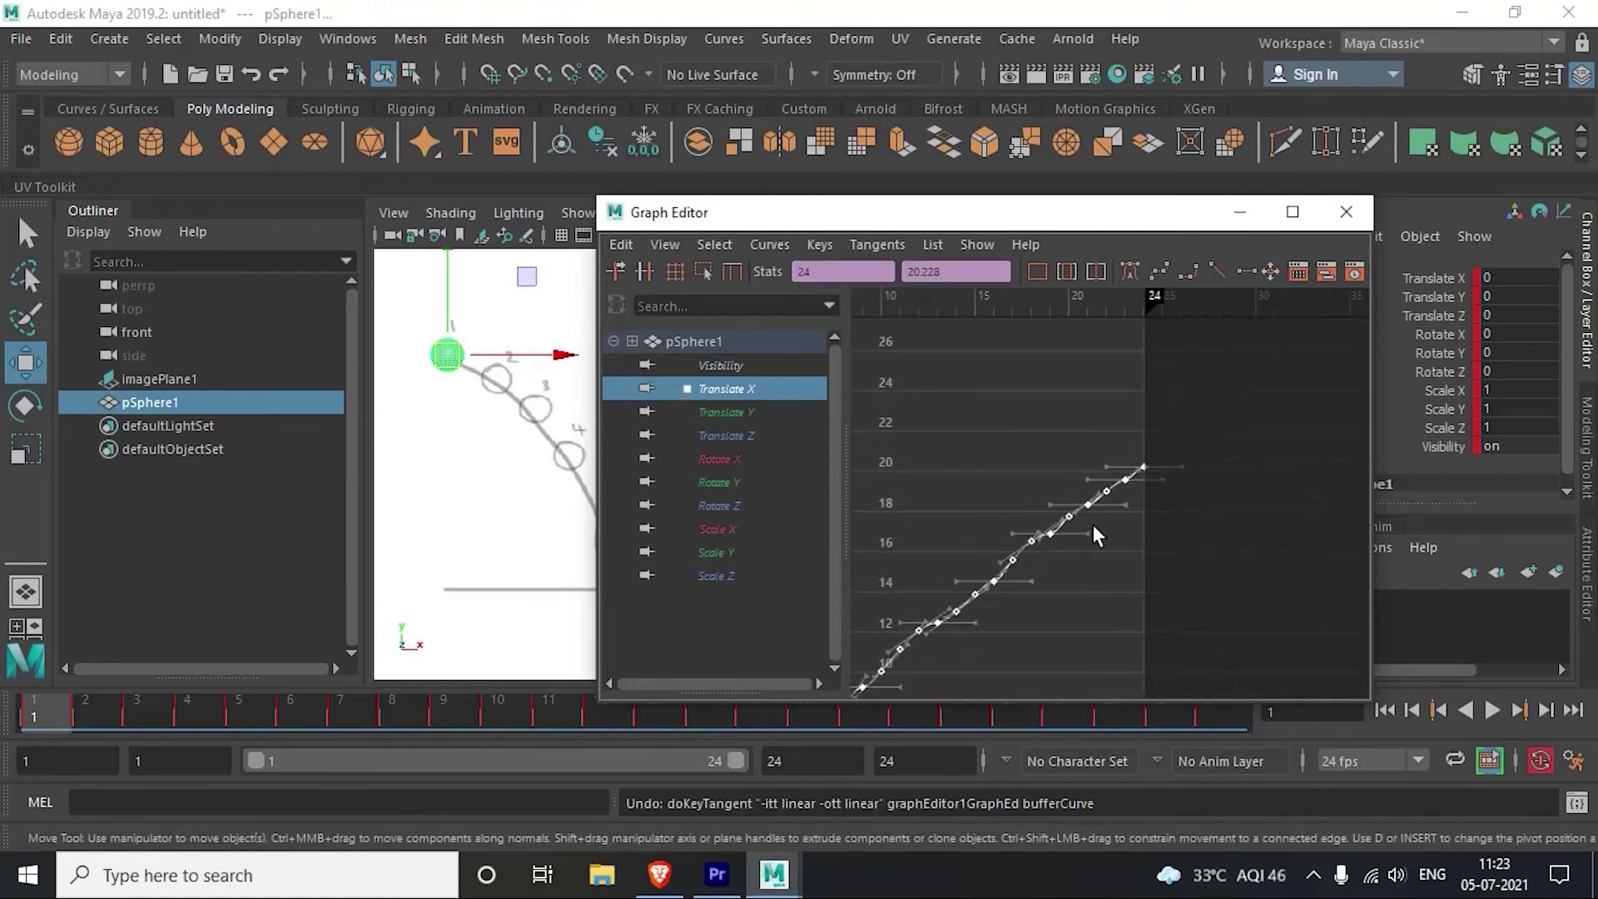
pyautogui.moveTo(1113, 475); pyautogui.dragTo(1137, 506)
pyautogui.scroll(3, 1132, 504)
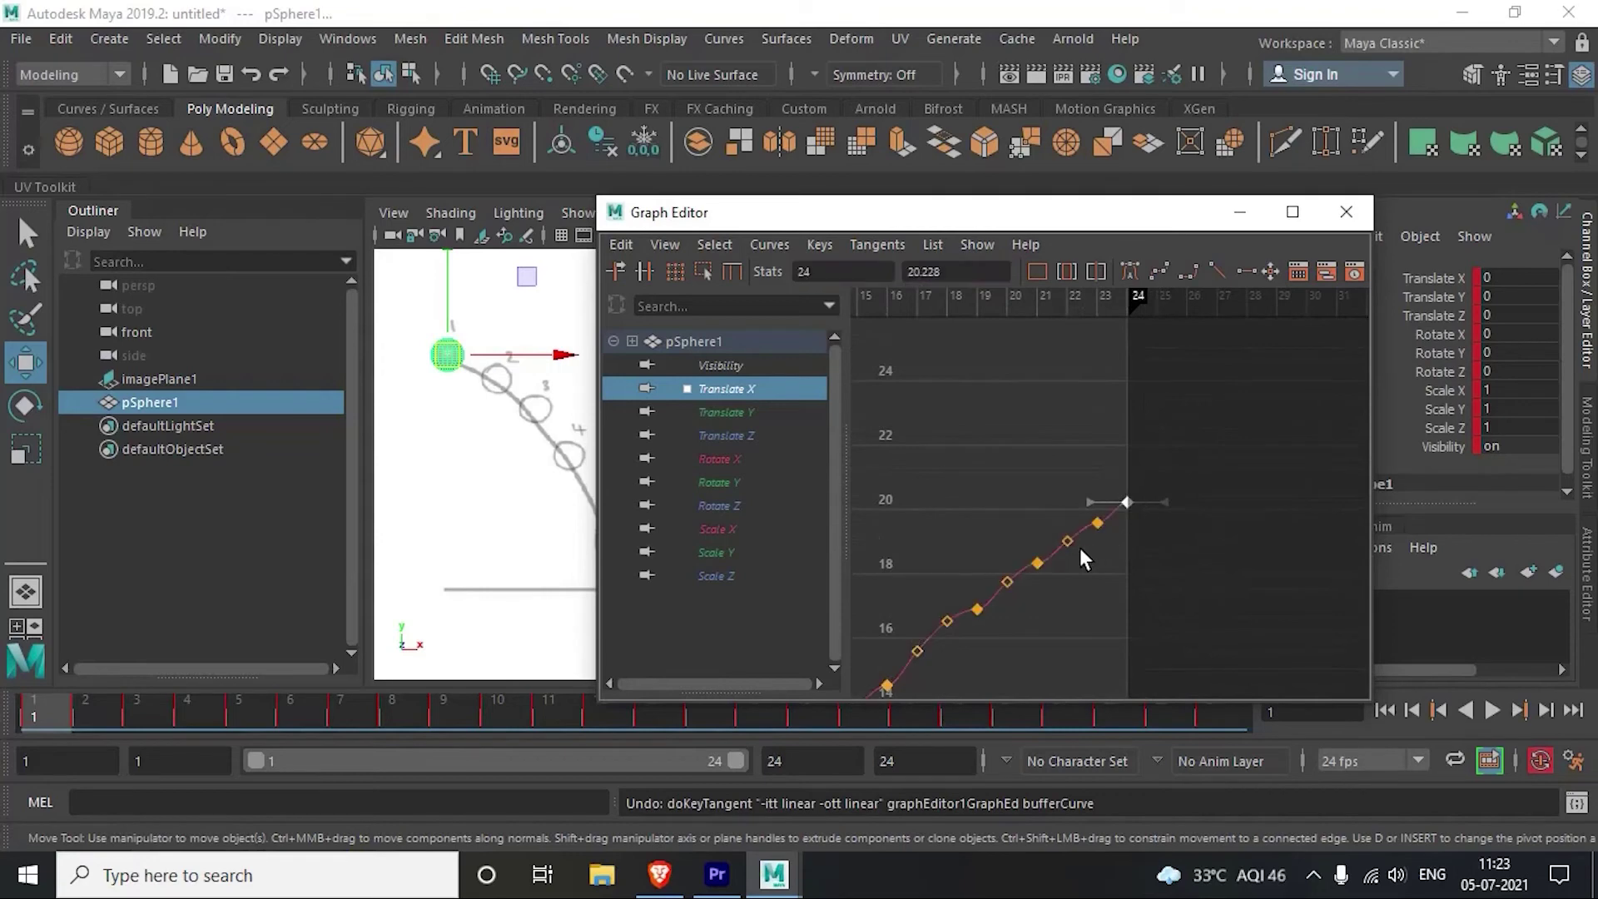
pyautogui.scroll(3, 1102, 547)
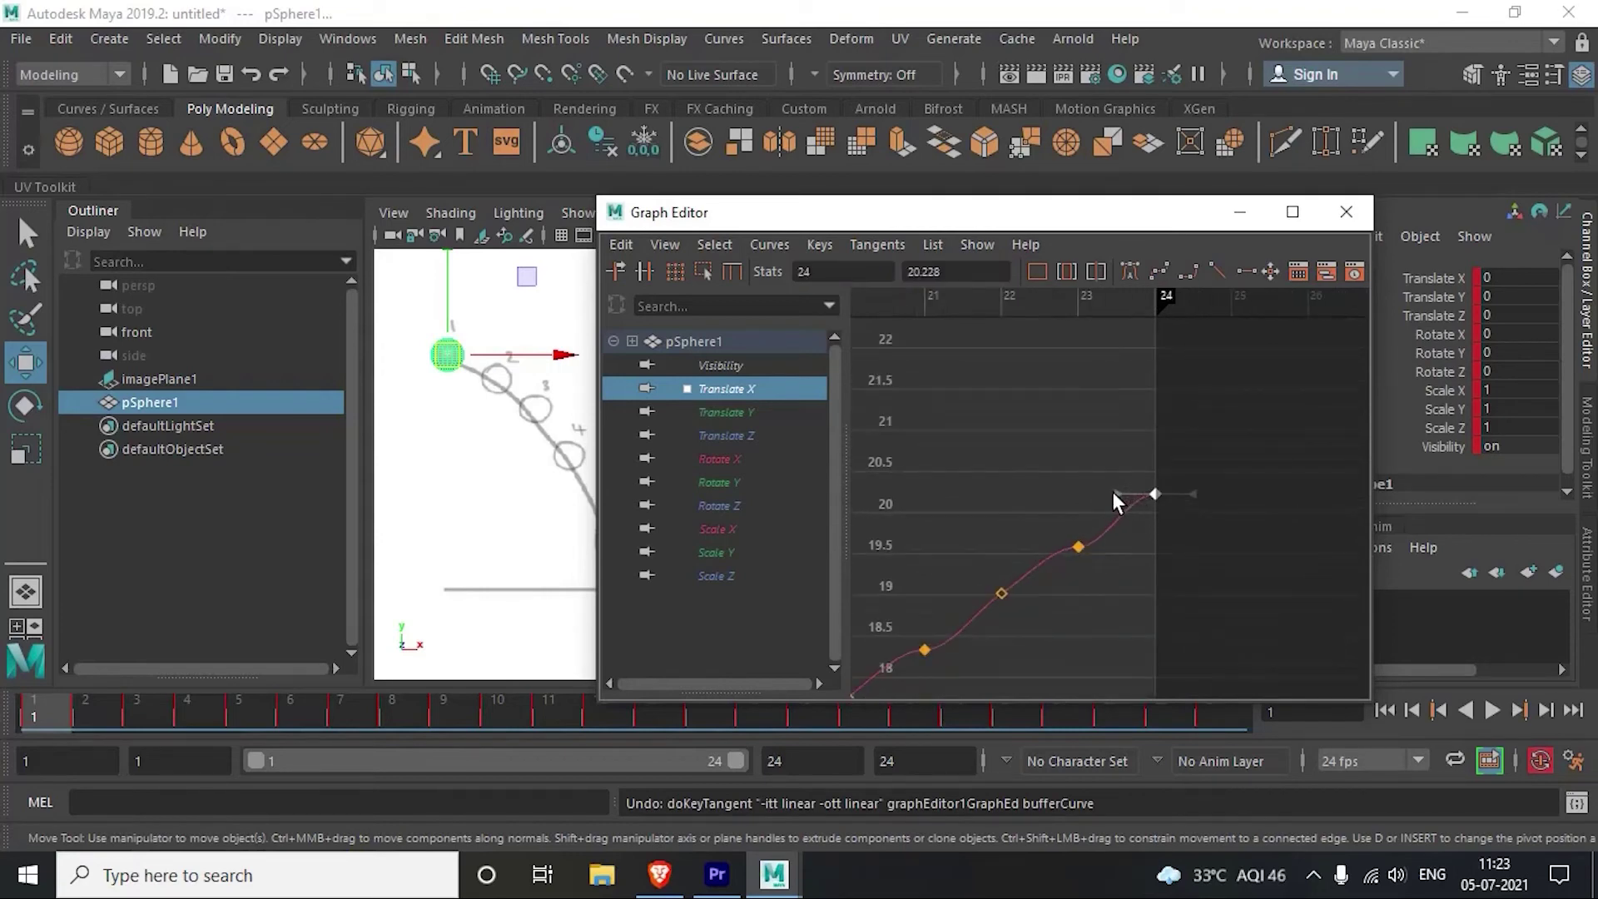
pyautogui.moveTo(1115, 496)
pyautogui.mouseDown()
pyautogui.moveTo(1122, 530)
pyautogui.moveTo(1099, 479)
pyautogui.moveTo(1106, 535)
pyautogui.moveTo(1118, 500)
pyautogui.mouseUp()
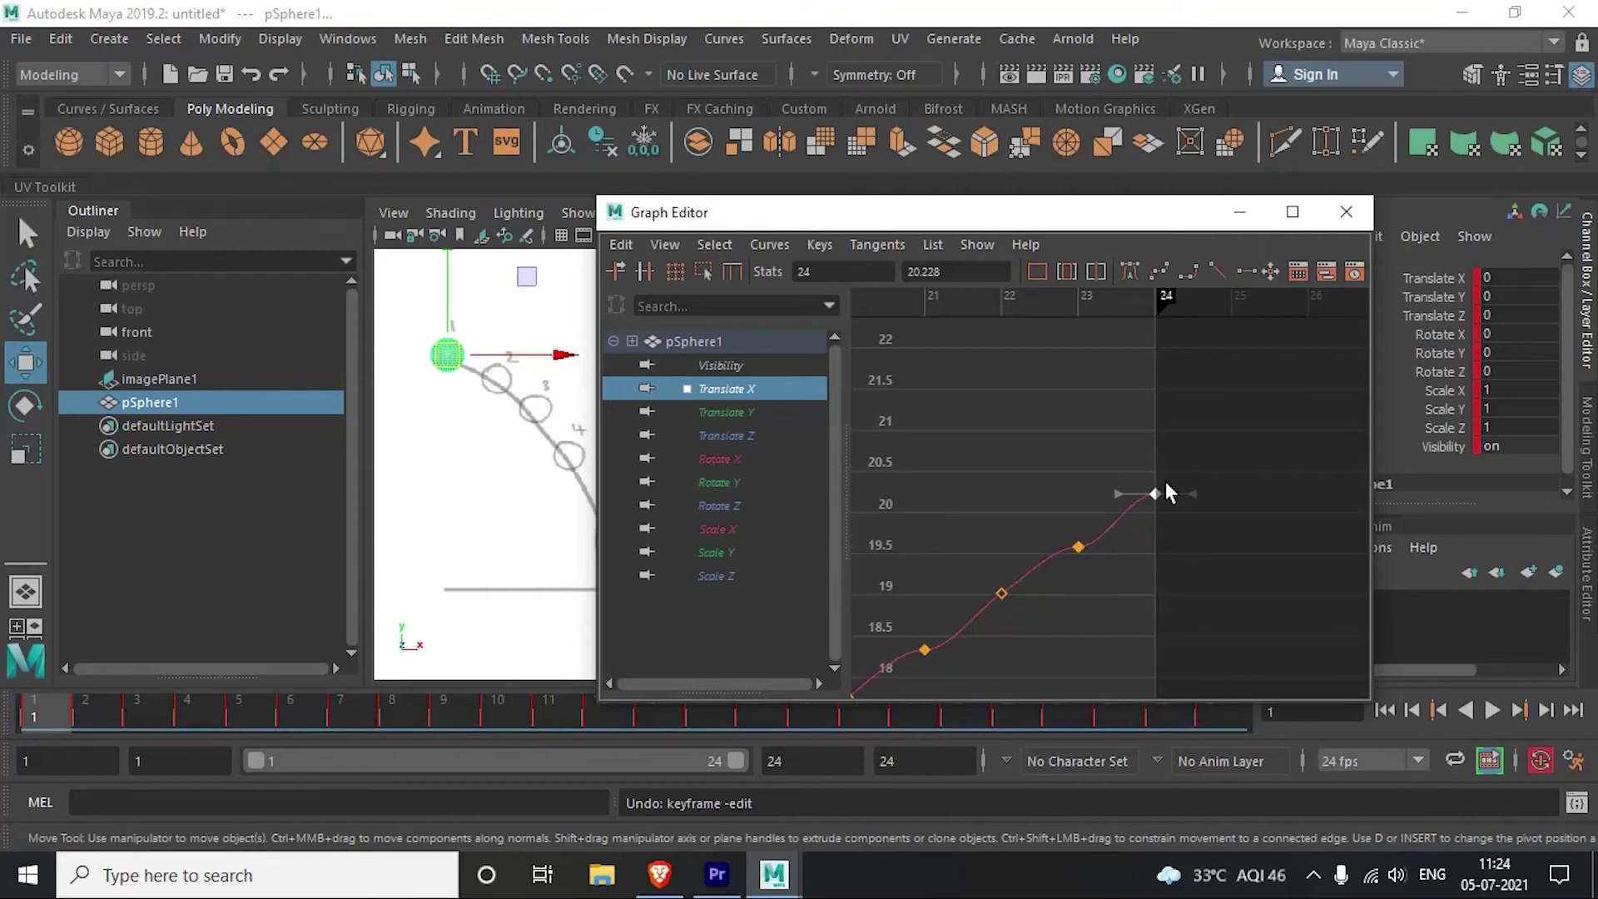
pyautogui.click(1078, 547)
pyautogui.click(1217, 272)
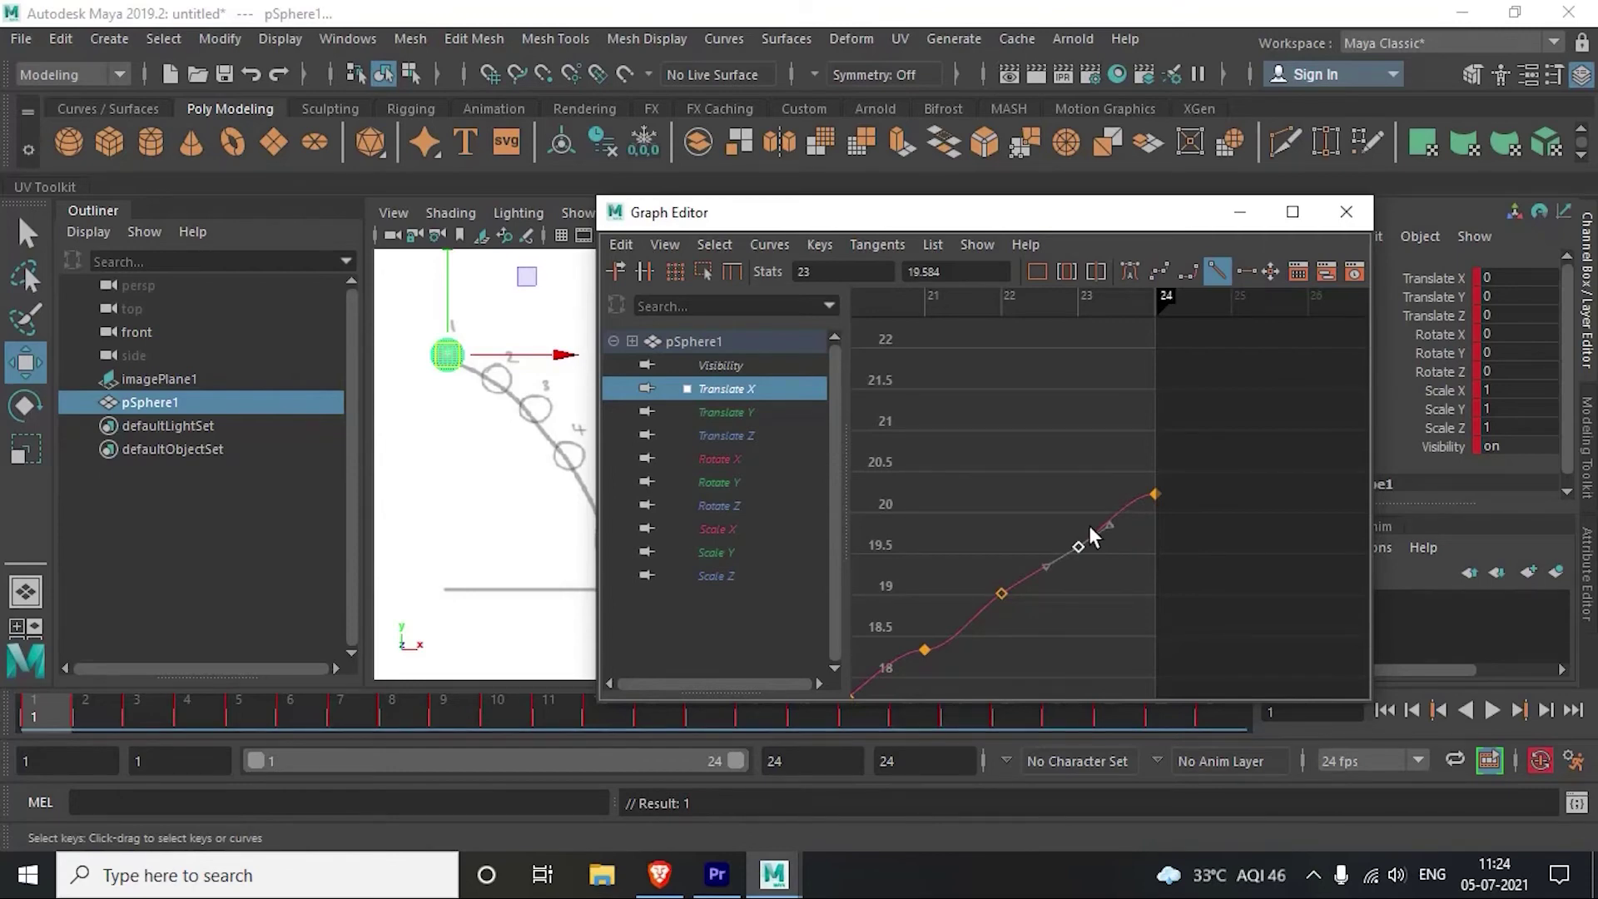
pyautogui.hotkey('ctrl', 'z')
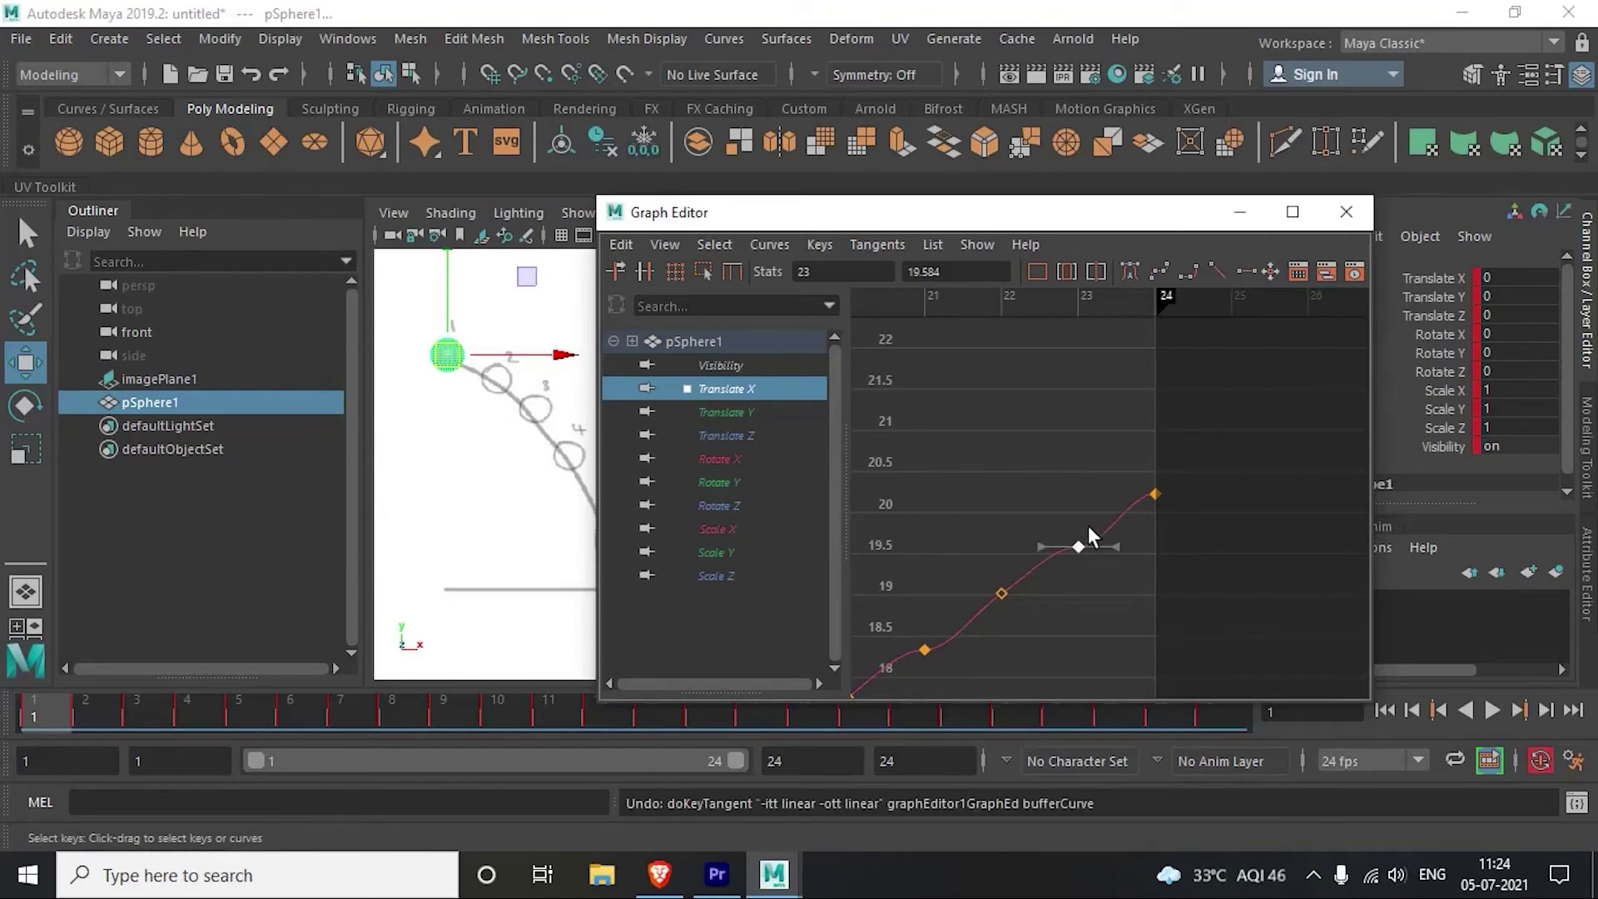
pyautogui.scroll(-5, 1040, 491)
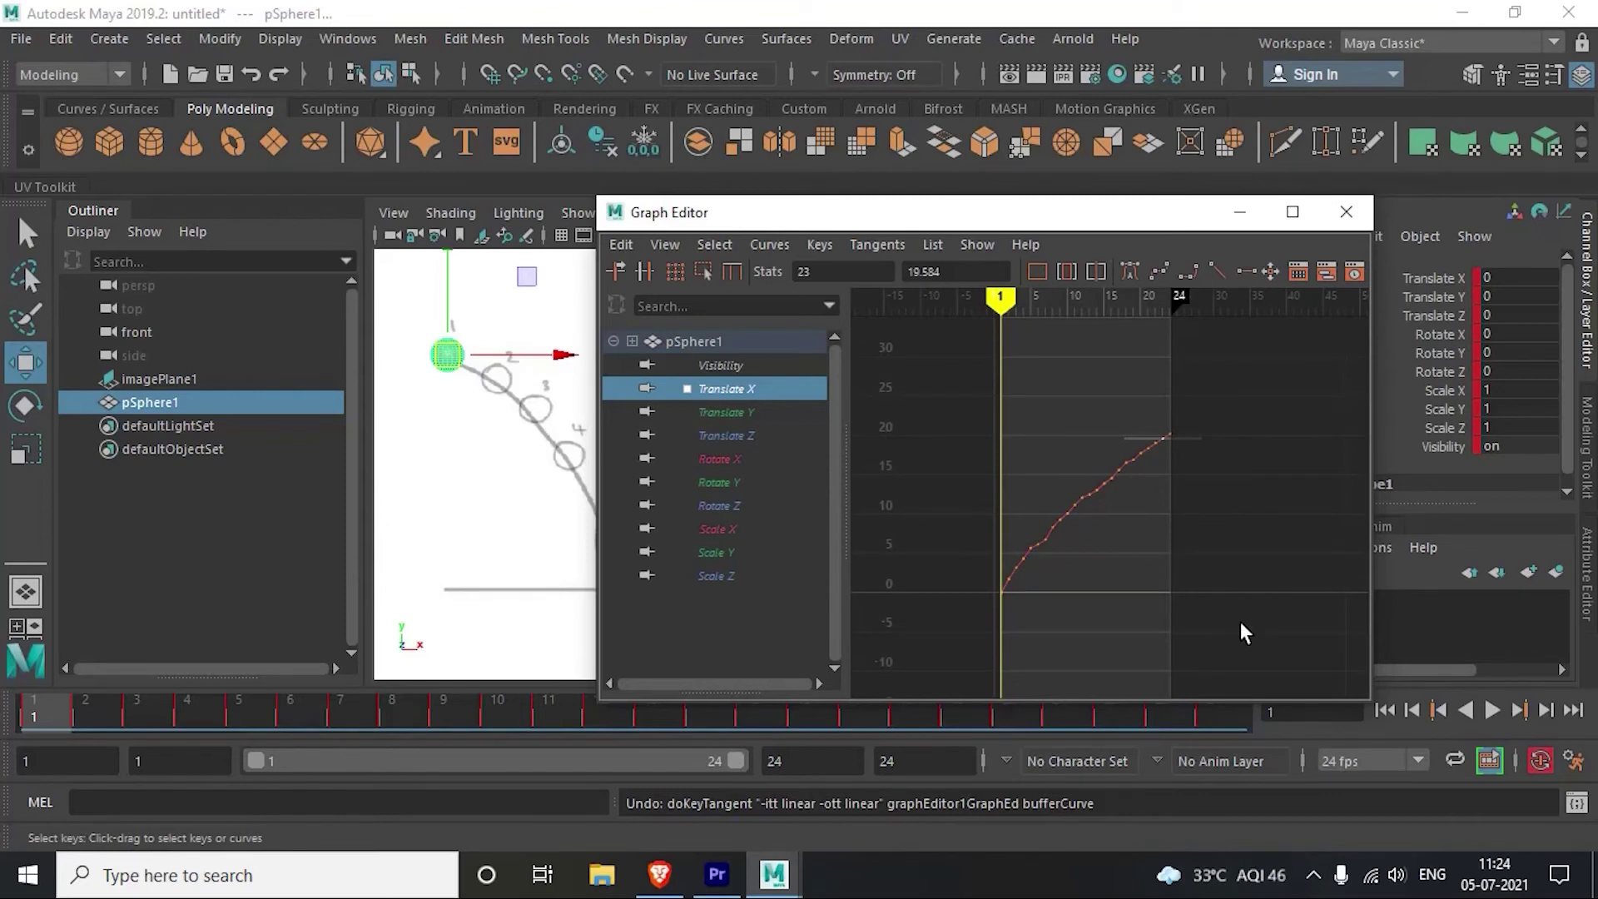
# Step: Set all keys on the Translate X curve to linear tangents
pyautogui.moveTo(1245, 636); pyautogui.dragTo(992, 362)
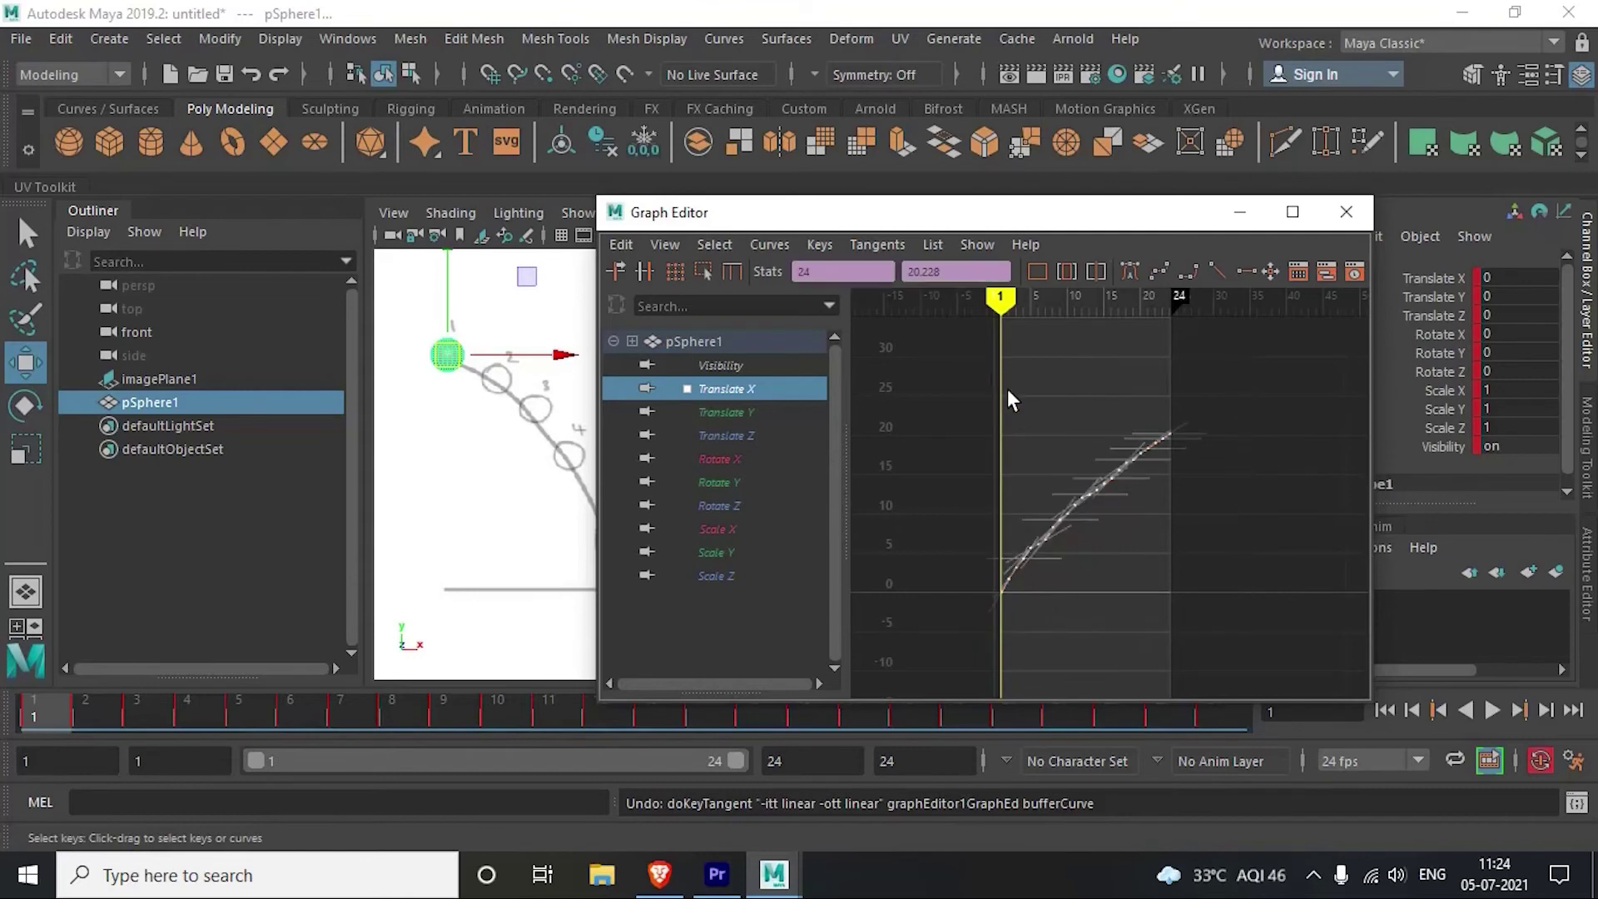
pyautogui.click(1216, 270)
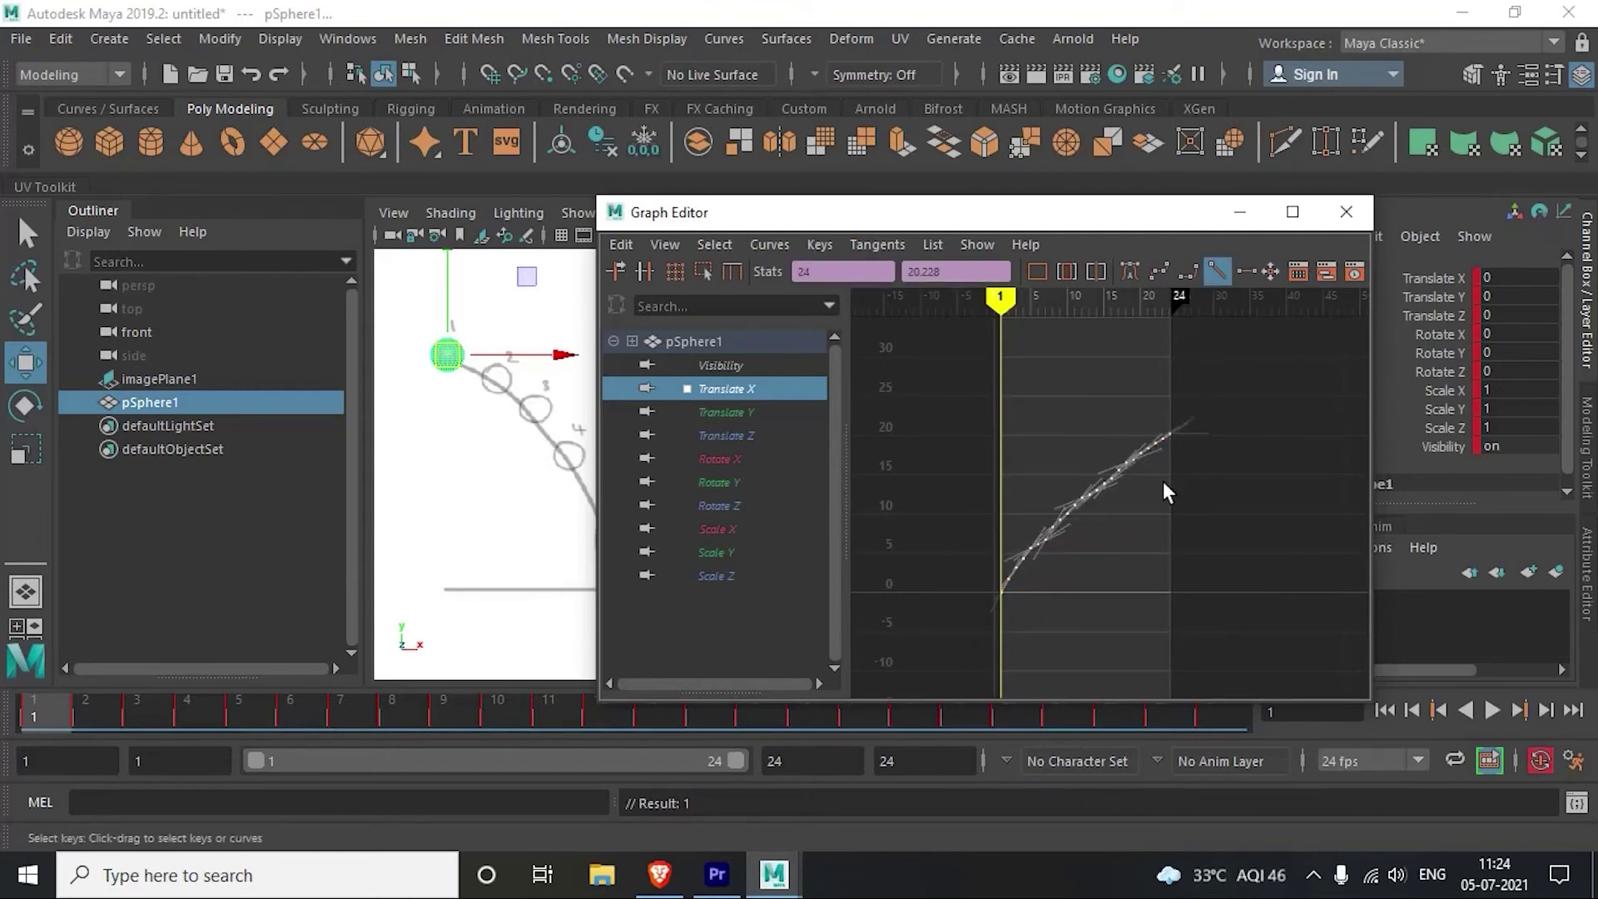
pyautogui.scroll(2, 1163, 487)
pyautogui.scroll(2, 1084, 528)
pyautogui.scroll(2, 1158, 466)
pyautogui.scroll(3, 1132, 478)
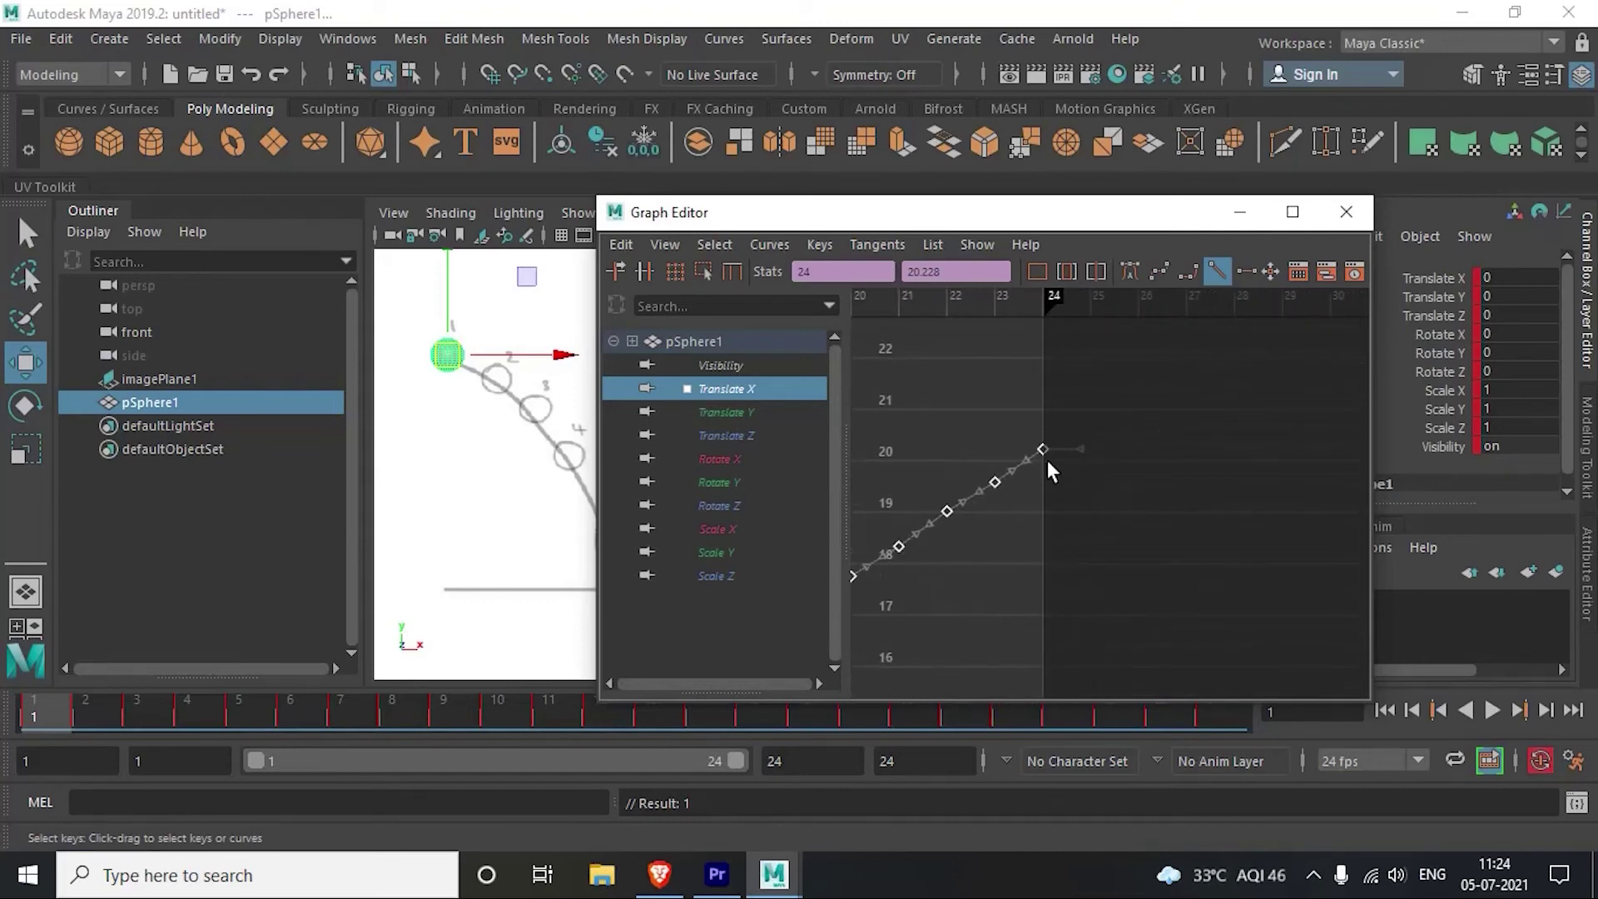
# Step: Deselect the keys, then select the Translate X keys at frames 20 and 18
pyautogui.click(1047, 460)
pyautogui.scroll(-2, 1047, 459)
pyautogui.scroll(-1, 1164, 485)
pyautogui.scroll(-1, 1148, 467)
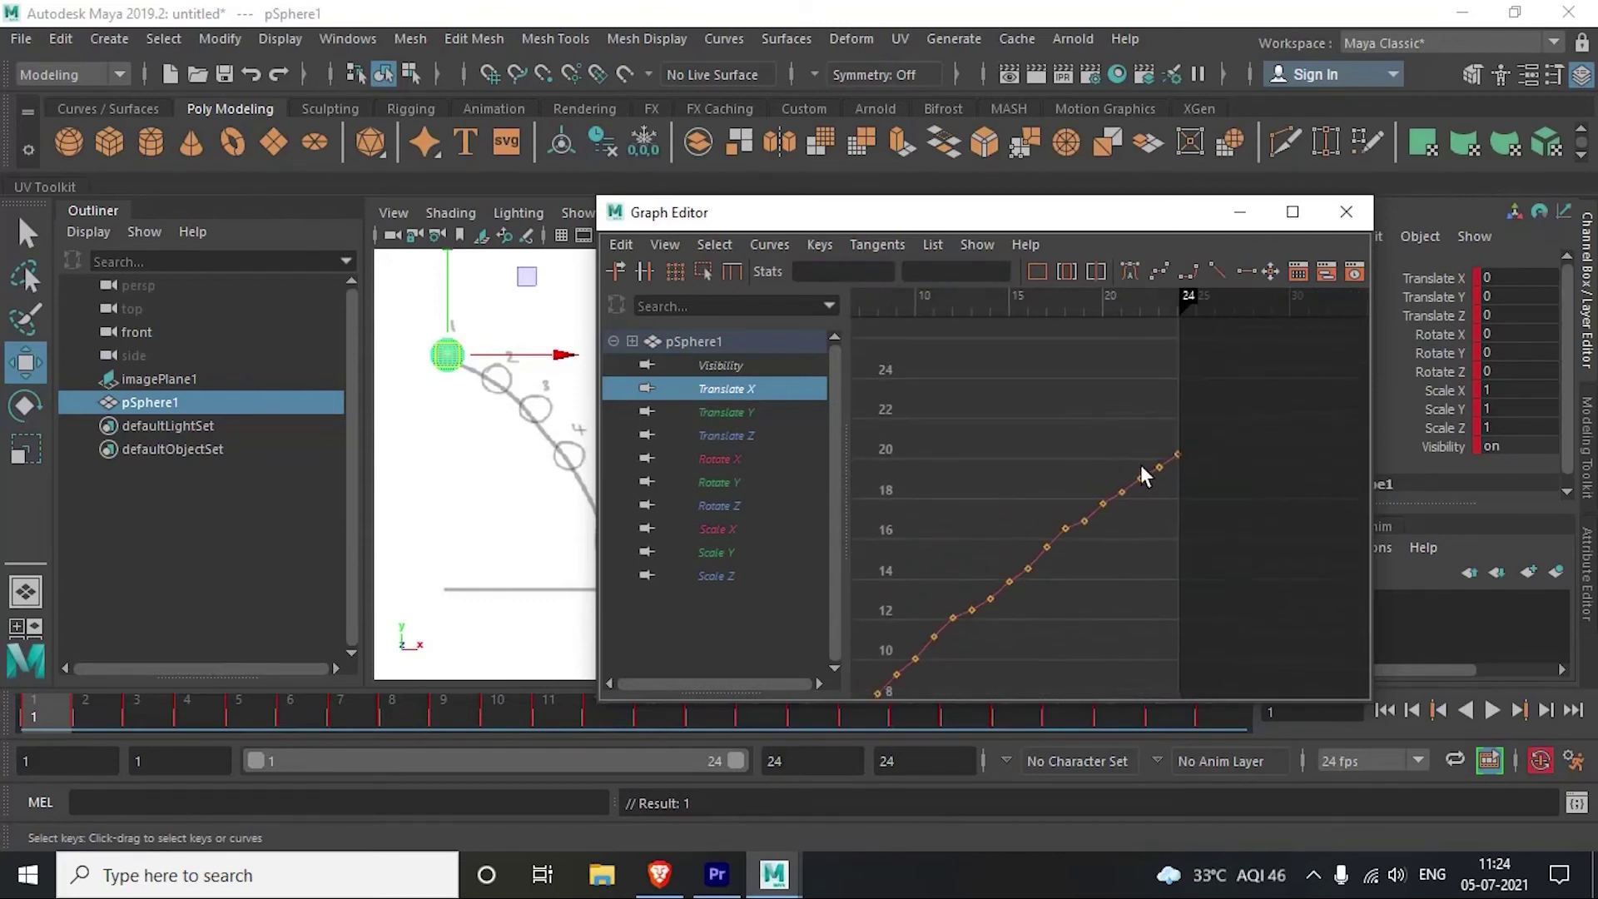
pyautogui.scroll(-1, 1102, 466)
pyautogui.scroll(-1, 1078, 469)
pyautogui.scroll(1, 1069, 441)
pyautogui.scroll(1, 1061, 437)
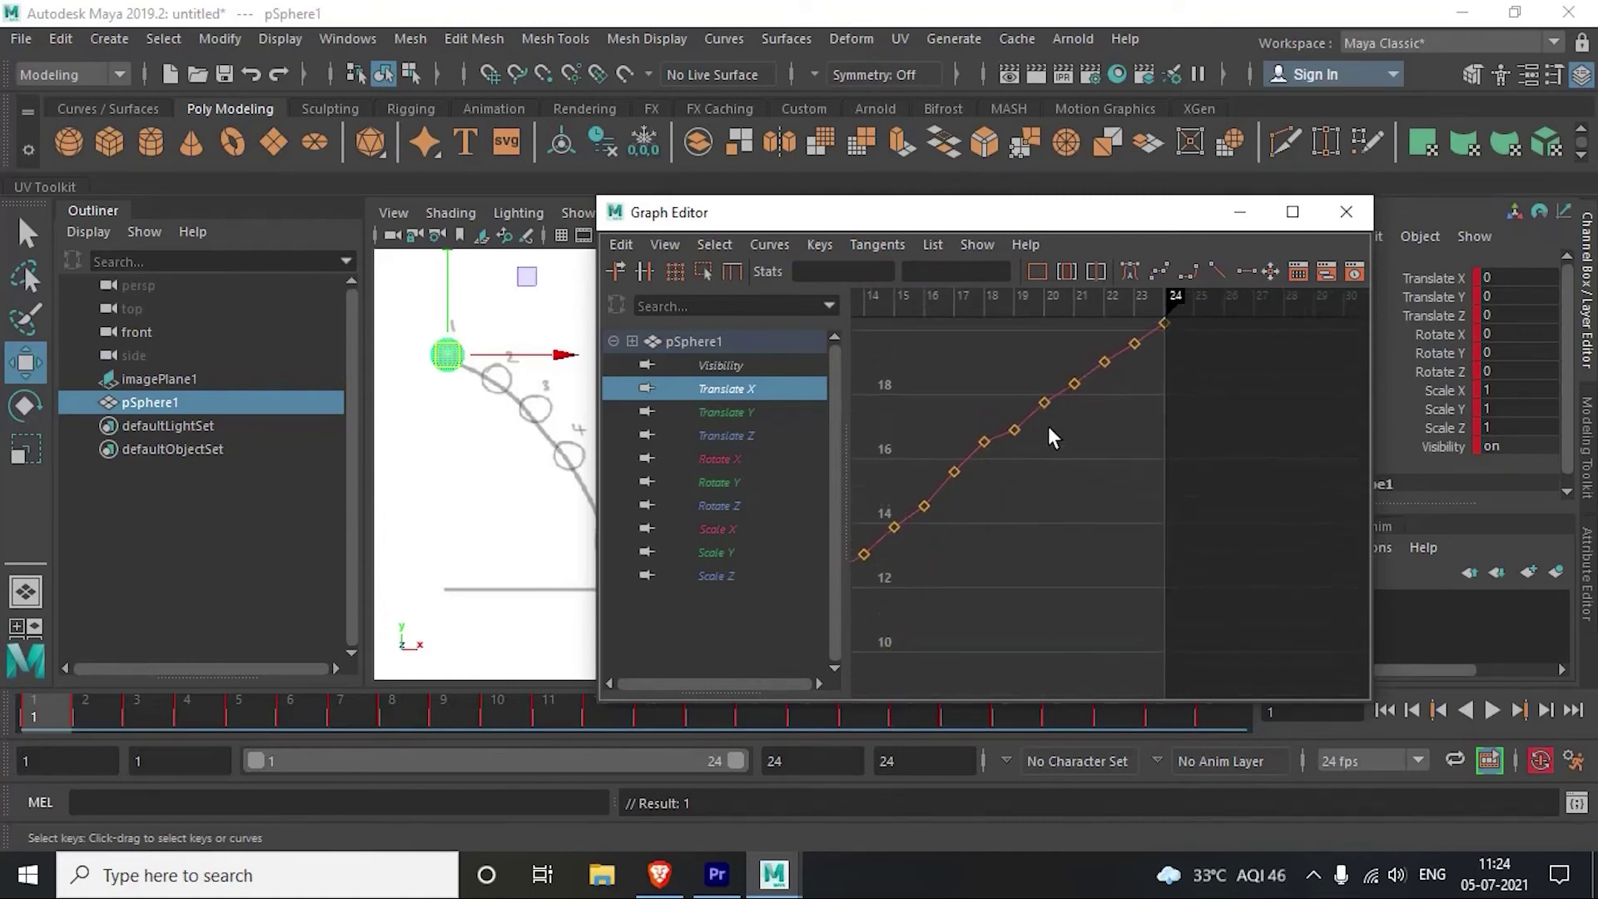
pyautogui.moveTo(1057, 421); pyautogui.dragTo(1045, 407)
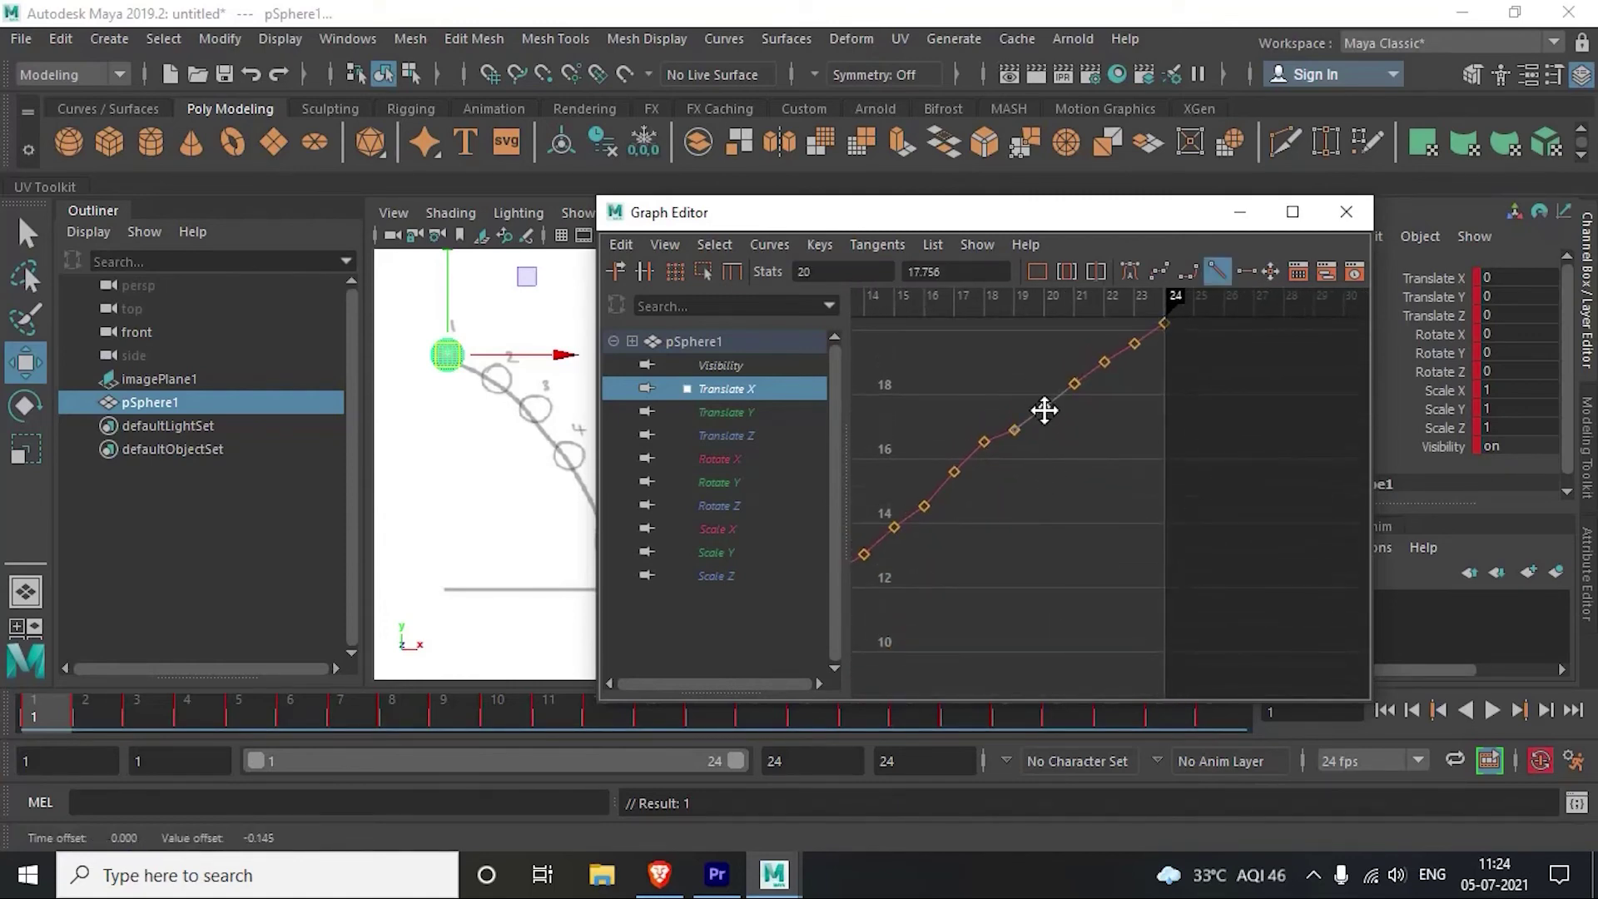
pyautogui.click(982, 441)
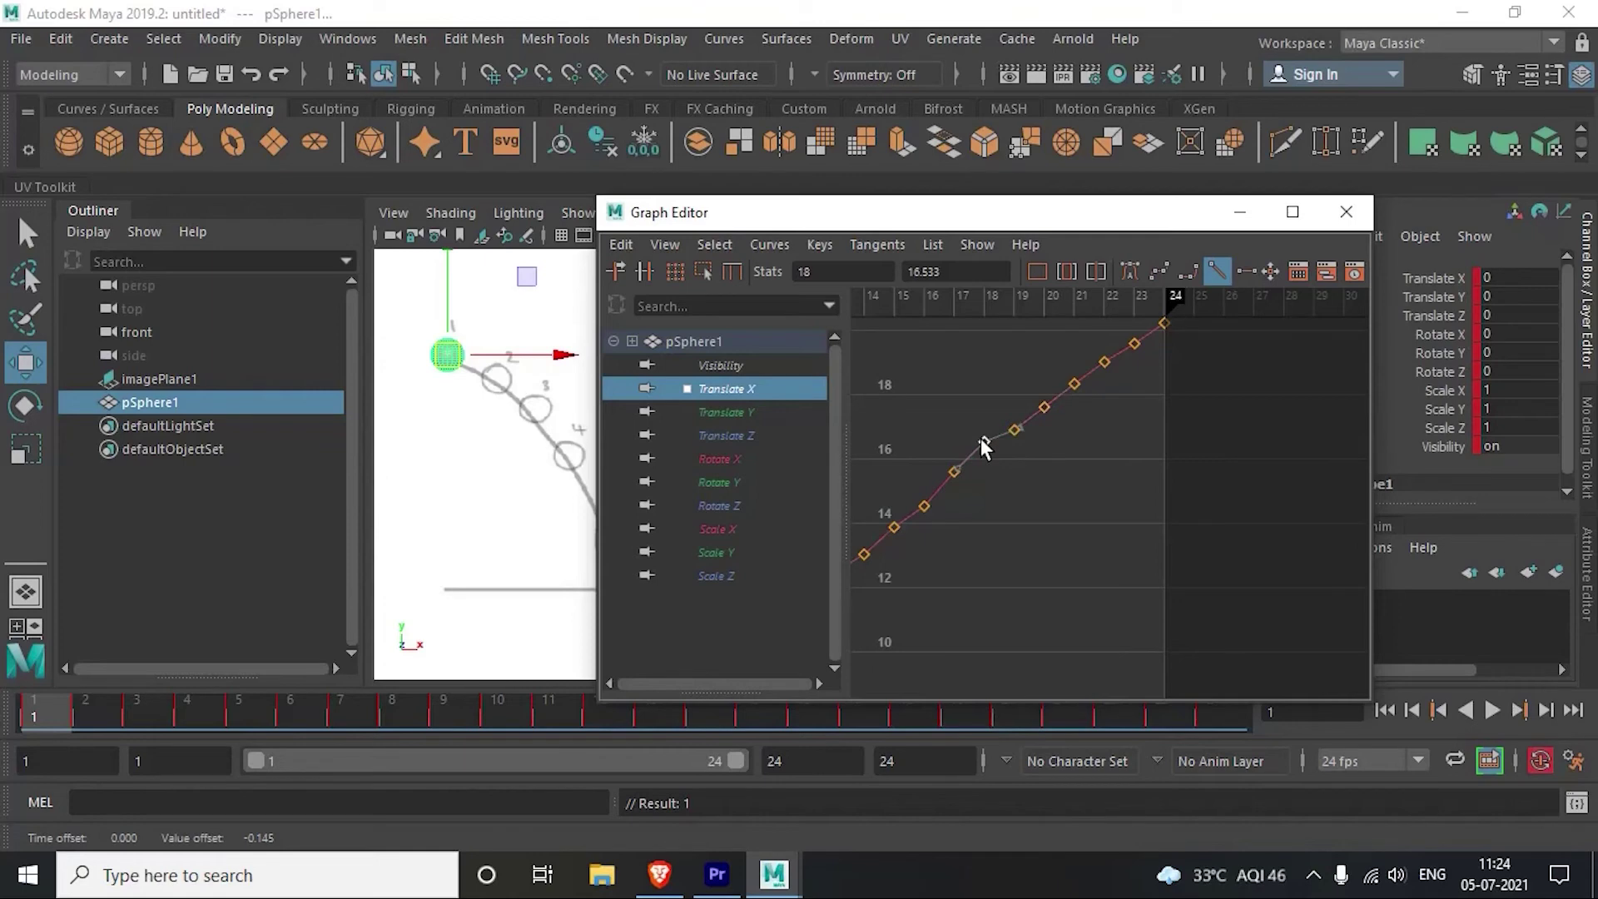
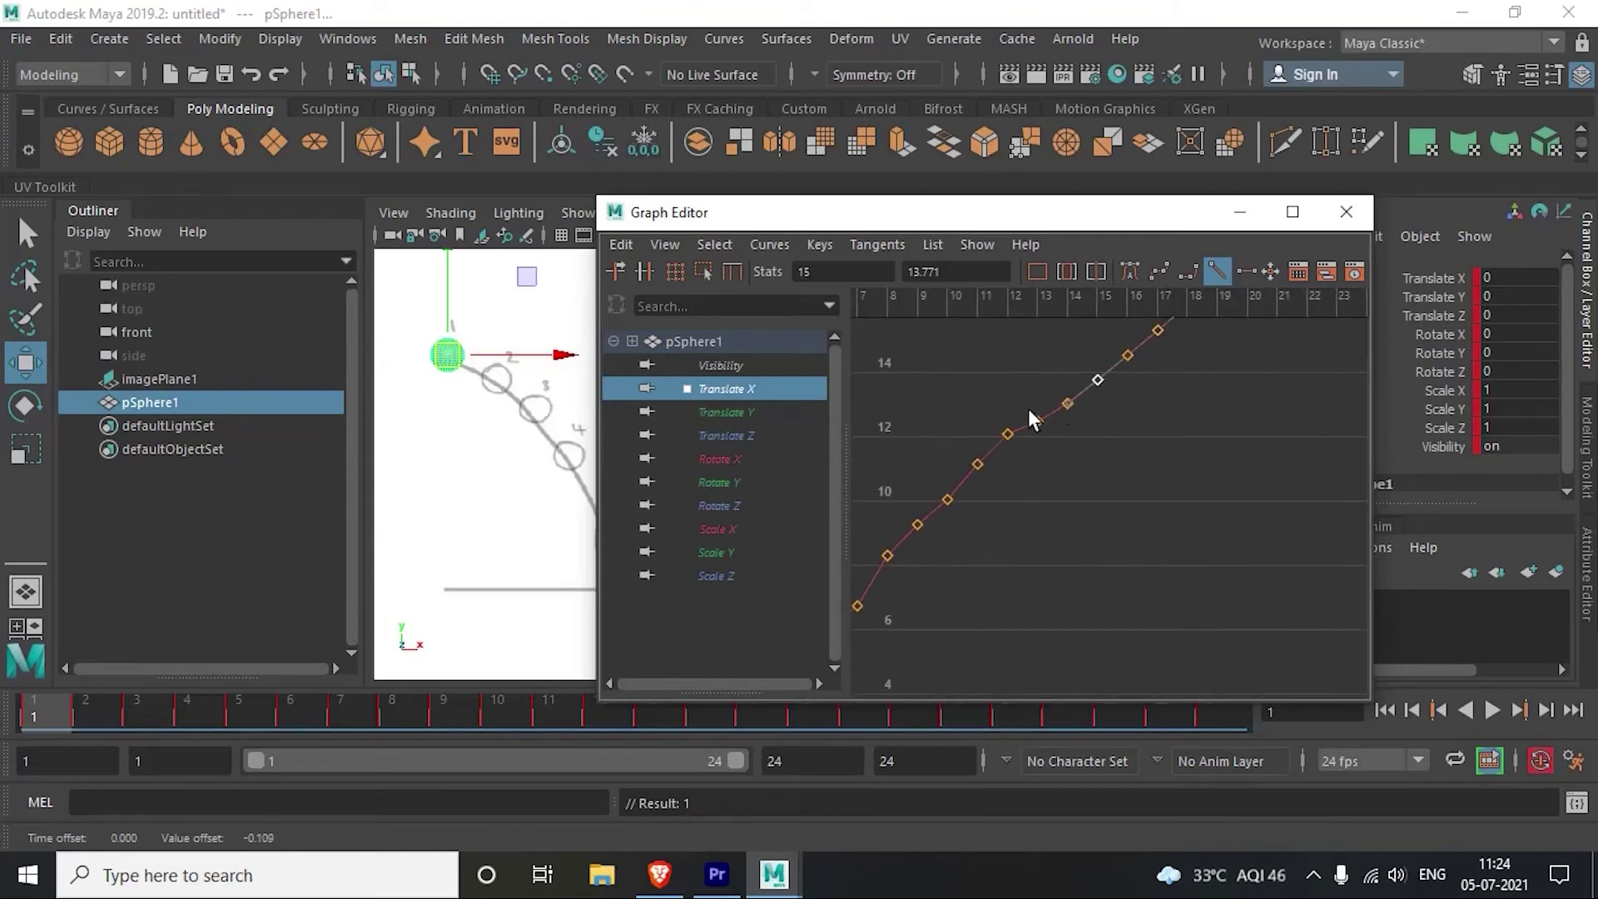
# Step: Frame the Translate X curve, nudge the frame-9 key down, then undo that edit
pyautogui.press('a')
pyautogui.moveTo(1246, 498); pyautogui.dragTo(987, 346)
pyautogui.moveTo(916, 212); pyautogui.dragTo(1102, 161)
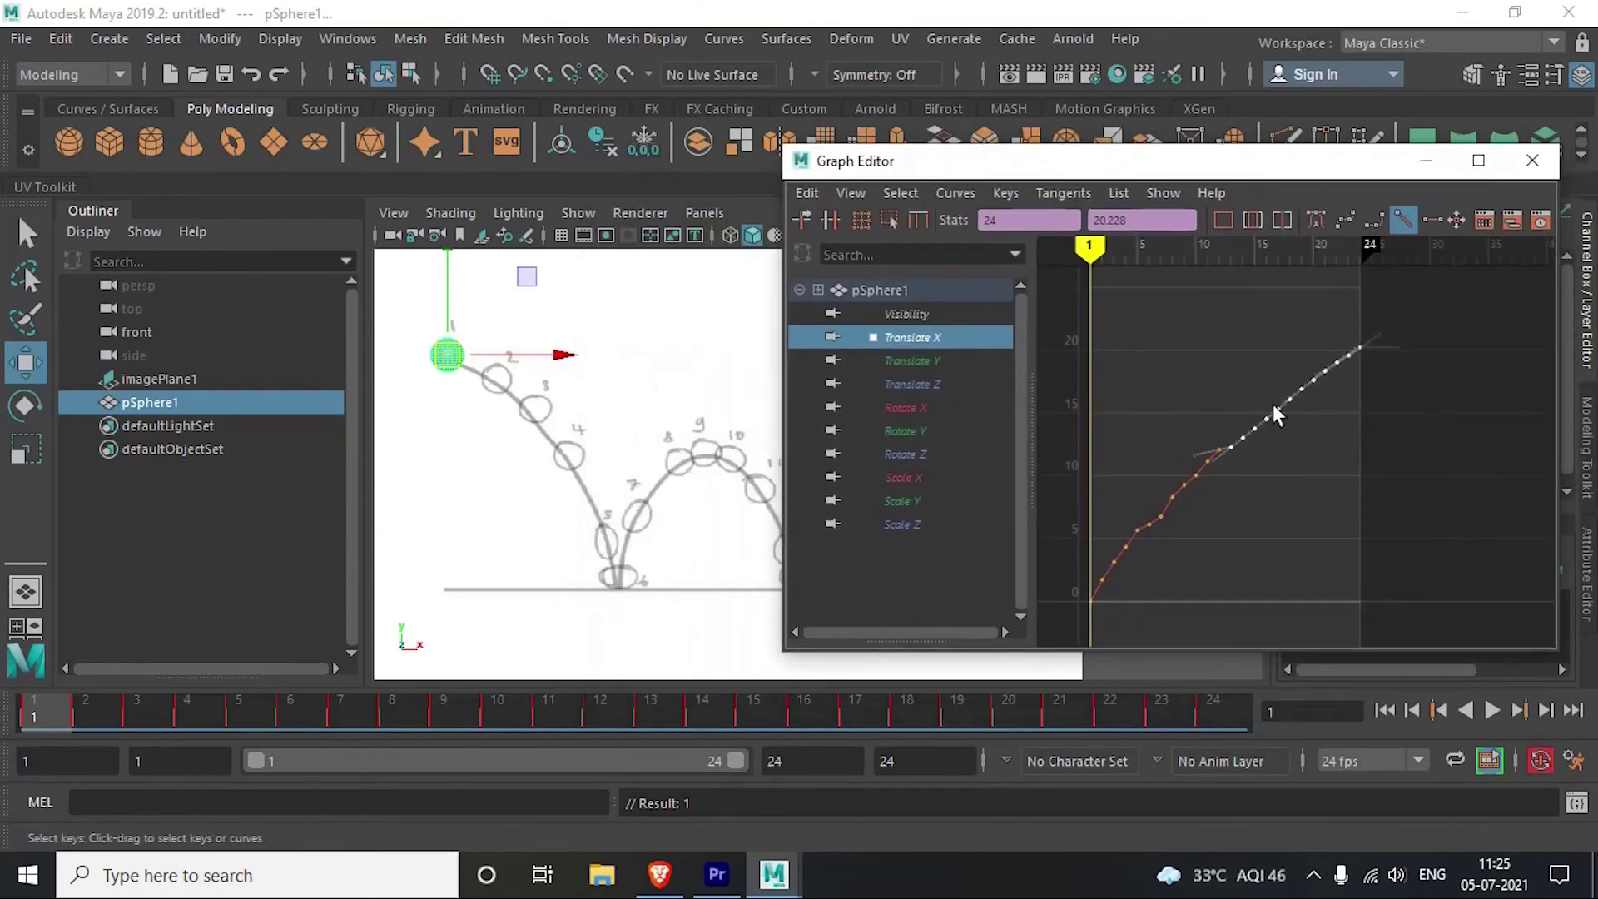
pyautogui.scroll(3, 1319, 411)
pyautogui.click(1156, 507)
pyautogui.moveTo(1156, 507); pyautogui.dragTo(1172, 510)
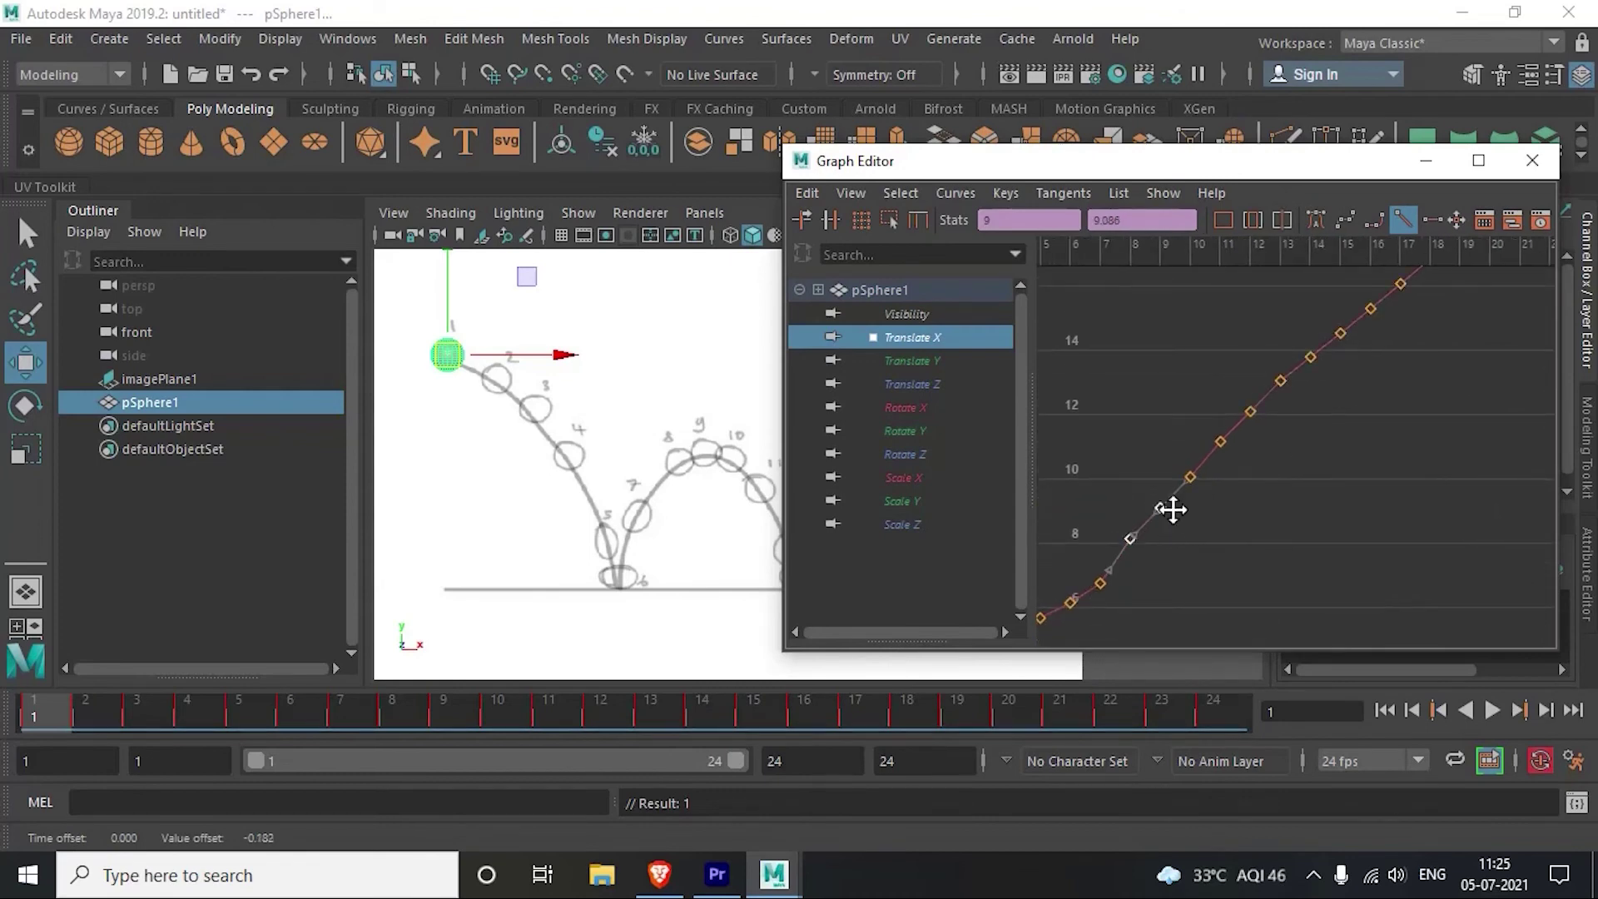
pyautogui.hotkey('ctrl', 'z')
# Step: At frame 9, adjust the frame-8 Translate X key value and reframe the whole curve
pyautogui.click(433, 707)
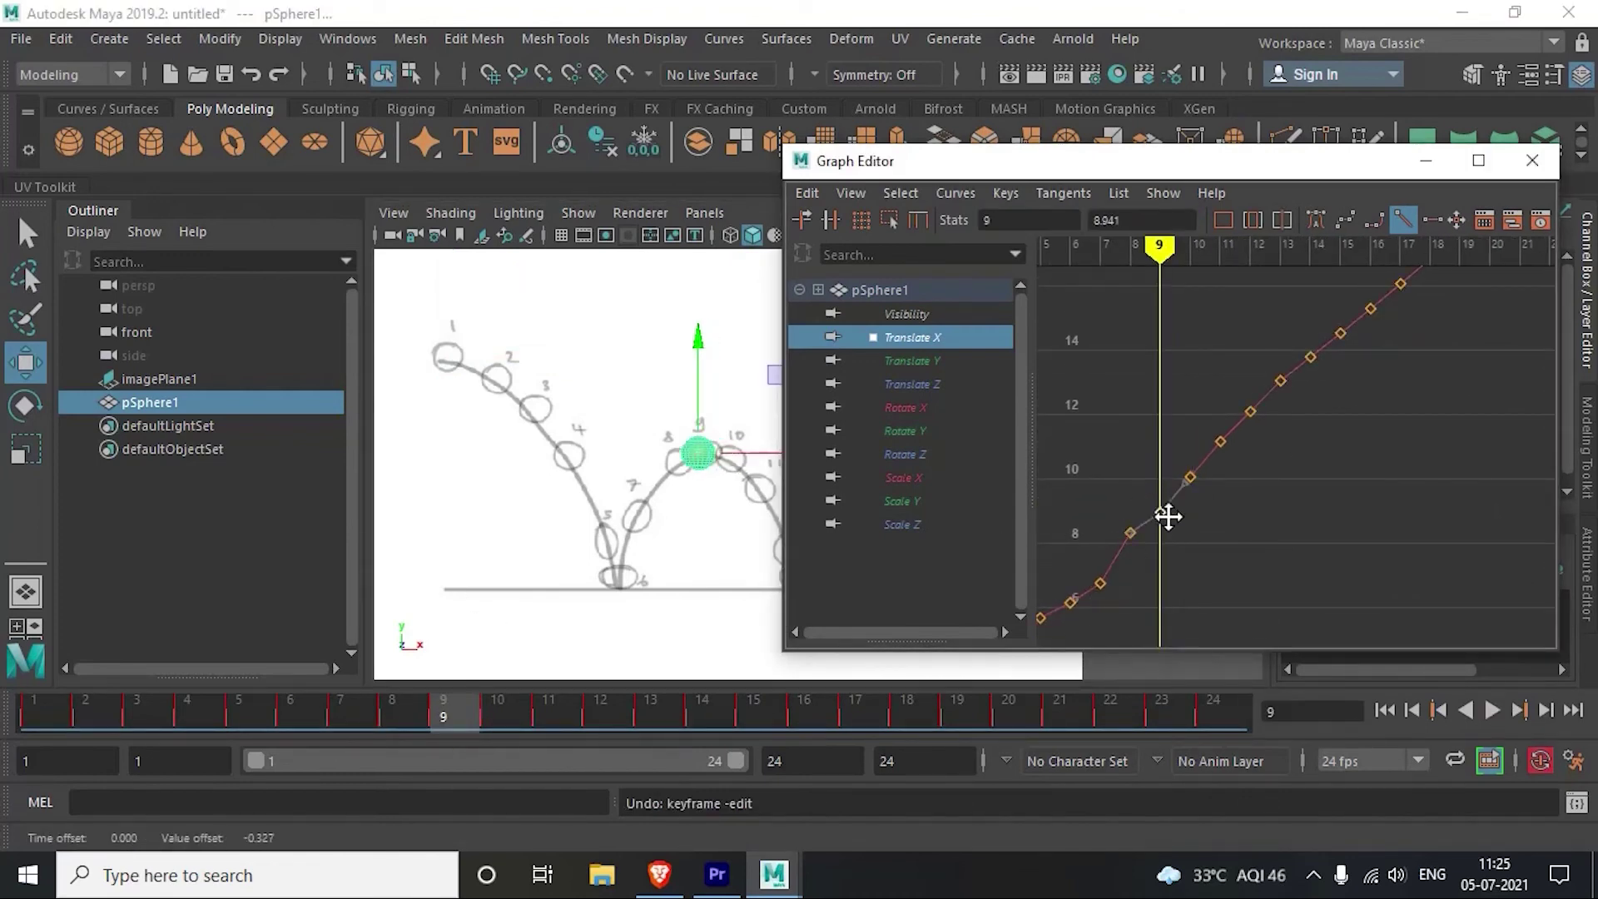
pyautogui.click(1130, 532)
pyautogui.keyDown('alt'); pyautogui.moveTo(1084, 581); pyautogui.dragTo(1177, 532, button='middle'); pyautogui.keyUp('alt')
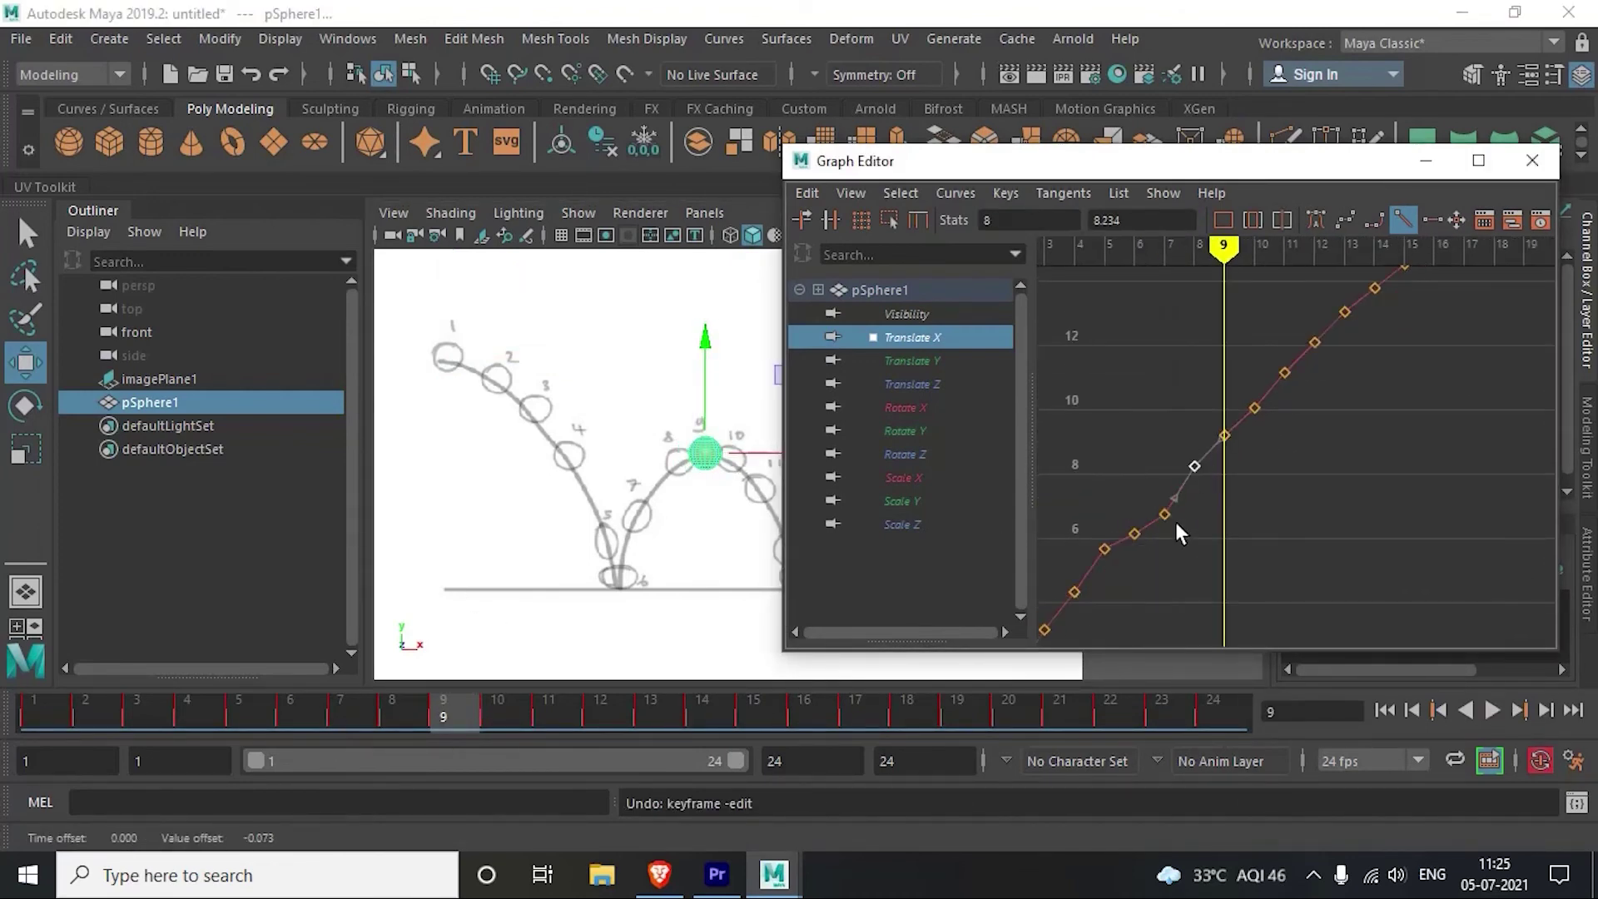
pyautogui.hotkey('alt', ',')
pyautogui.hotkey('alt', ',')
pyautogui.hotkey('alt', ',')
pyautogui.press('a')
# Step: Set the time to frame 6, minimize the Graph Editor and play the animation
pyautogui.doubleClick(1308, 437)
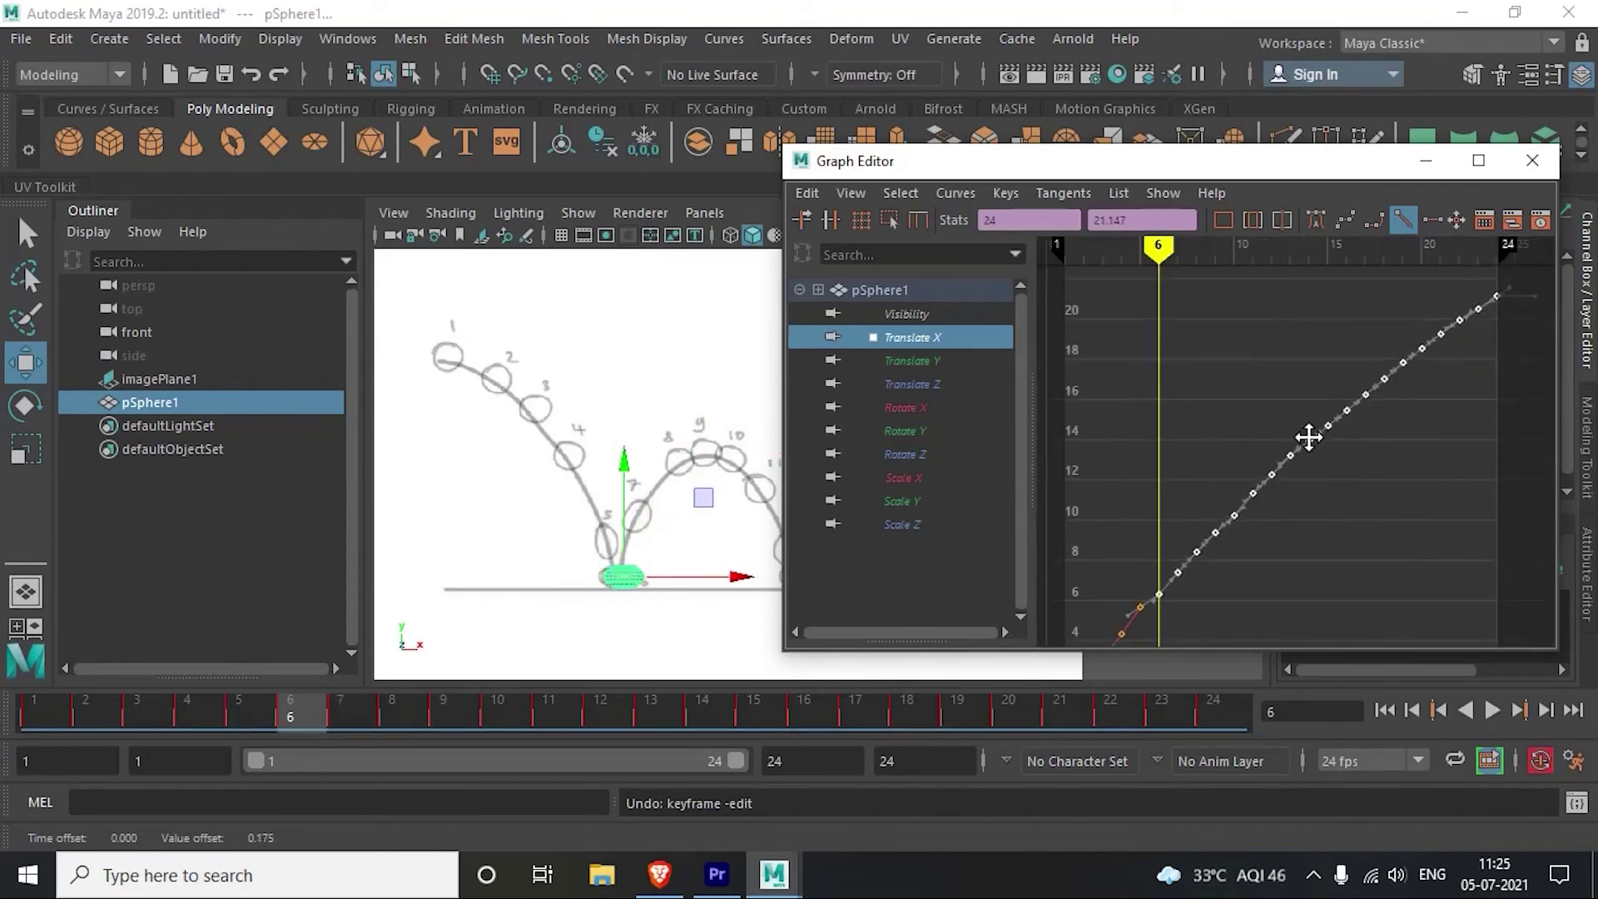
pyautogui.click(1426, 159)
pyautogui.click(1492, 709)
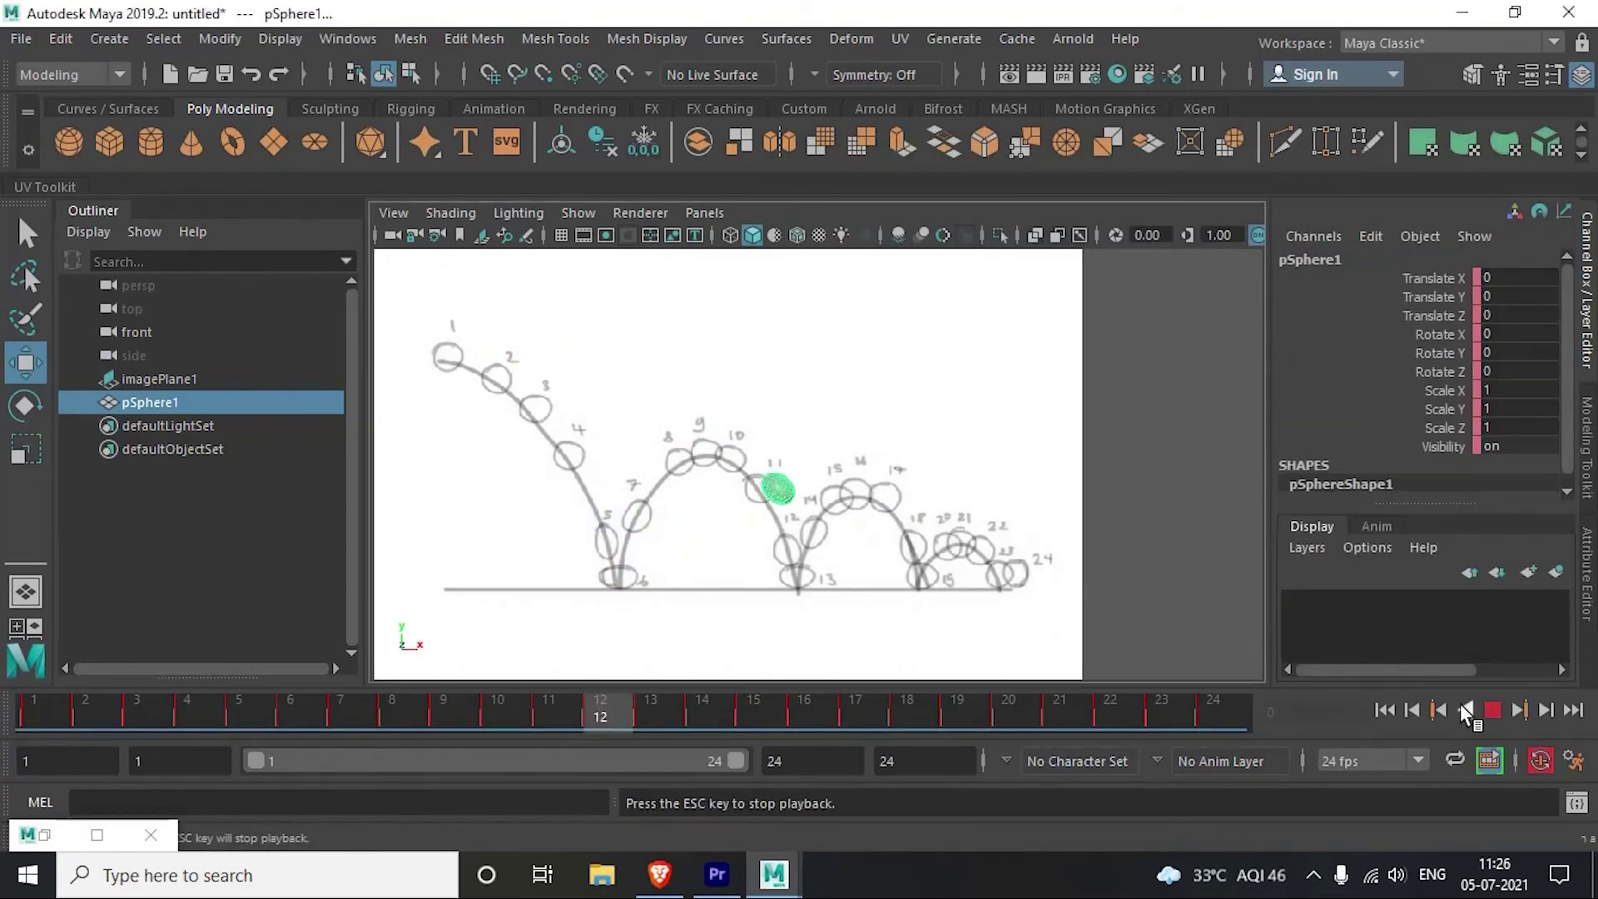
# Step: Stop playback and show the Translate Y curve in a floating Graph Editor window
pyautogui.click(1492, 709)
pyautogui.click(122, 256)
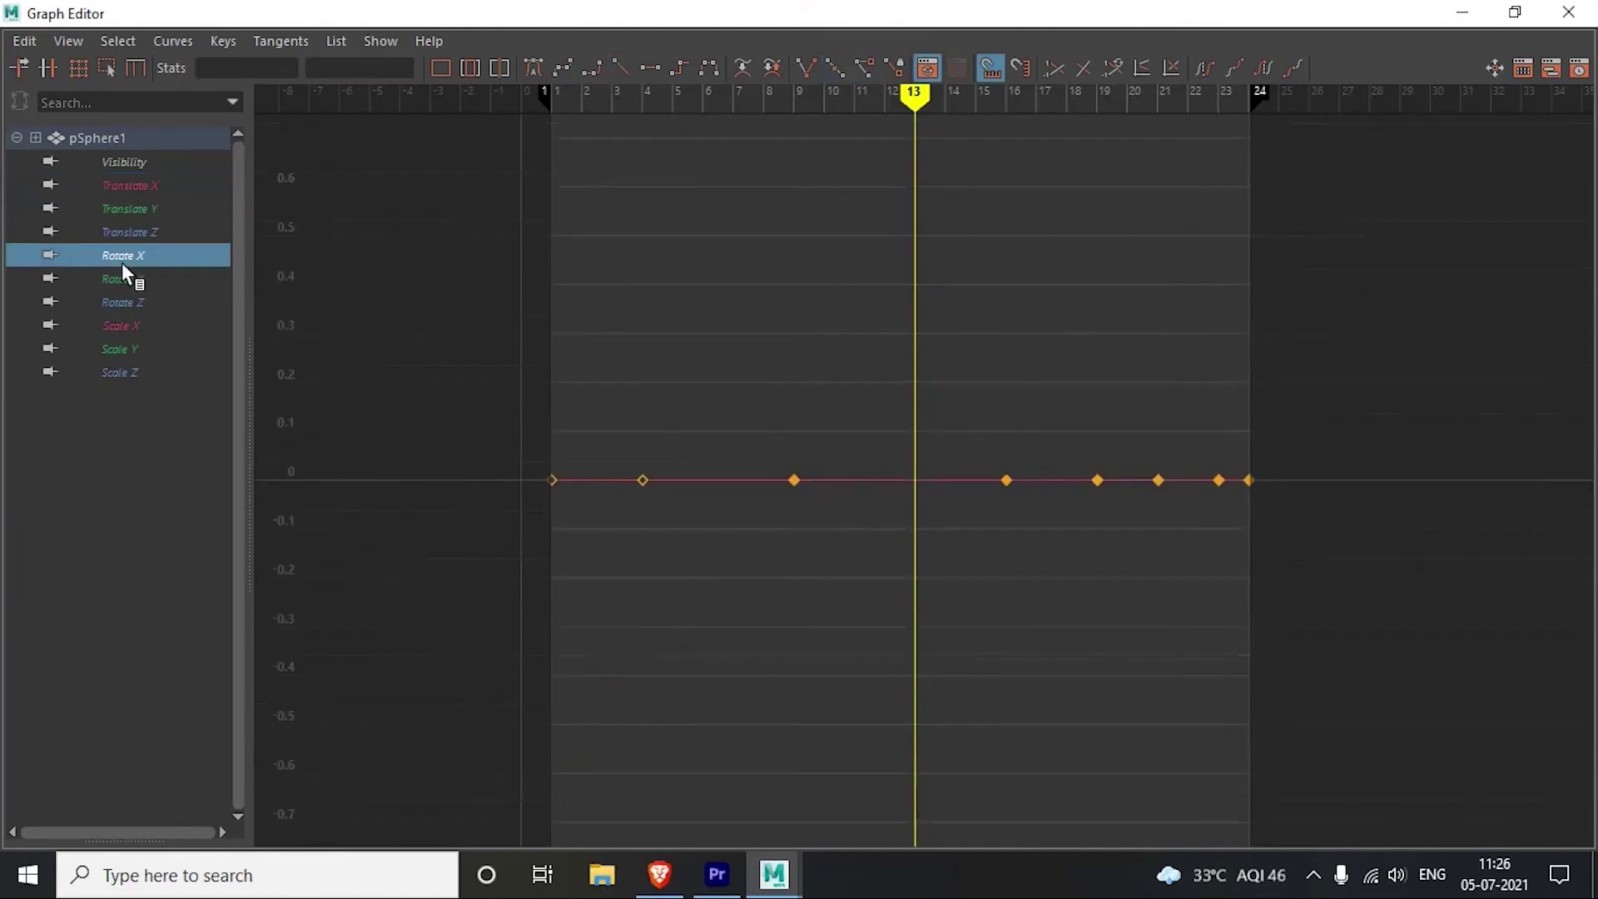
pyautogui.click(124, 281)
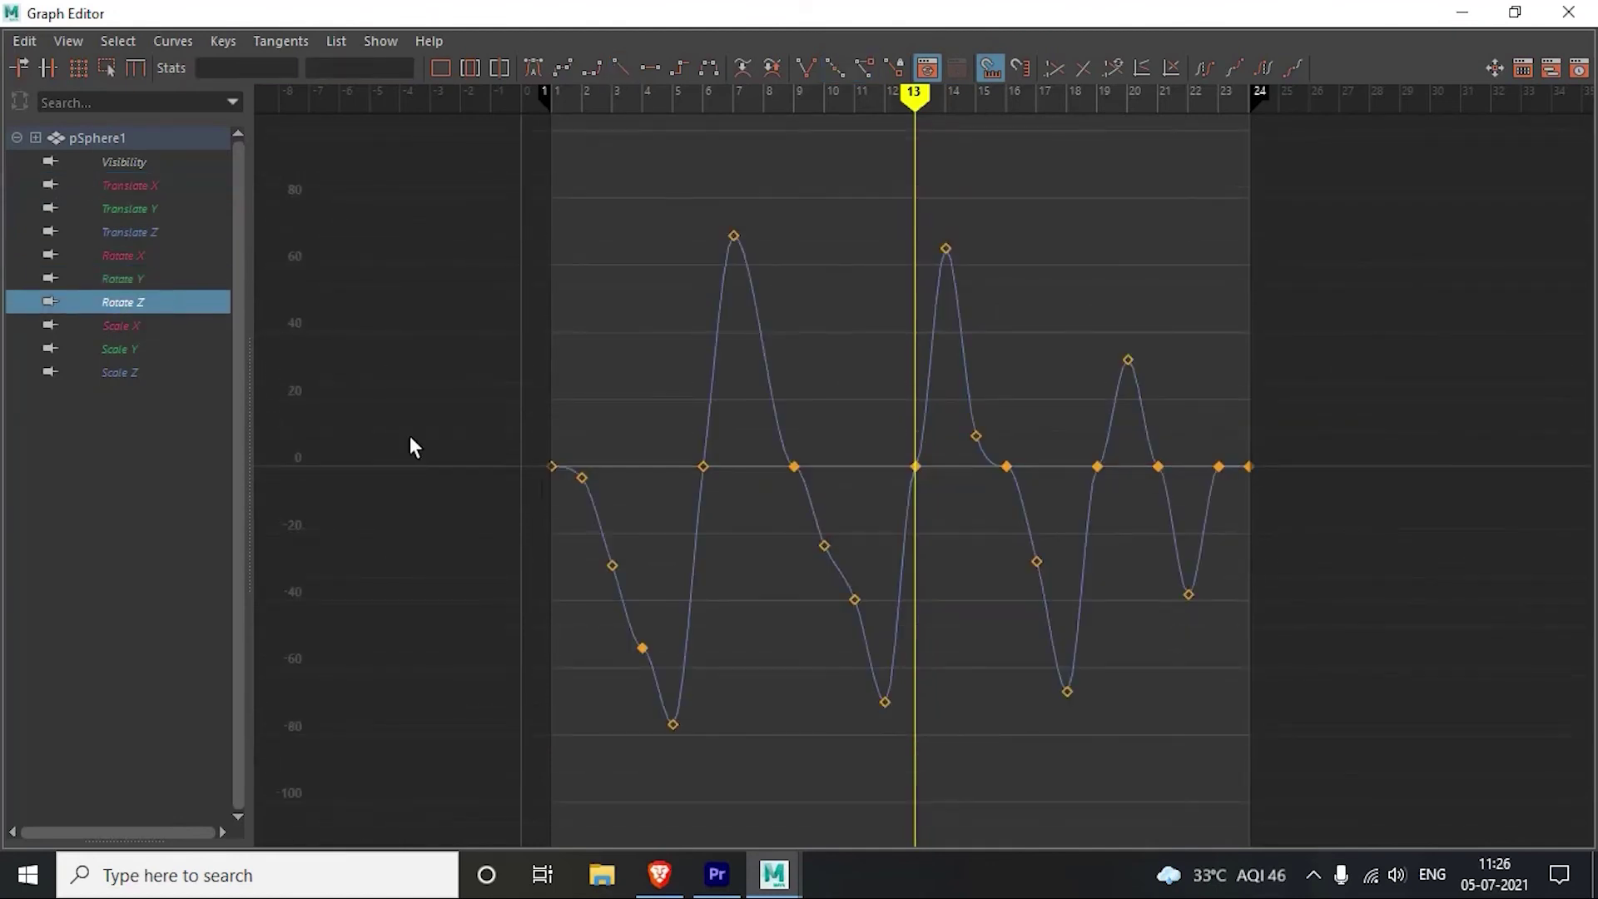
pyautogui.click(126, 233)
pyautogui.click(174, 210)
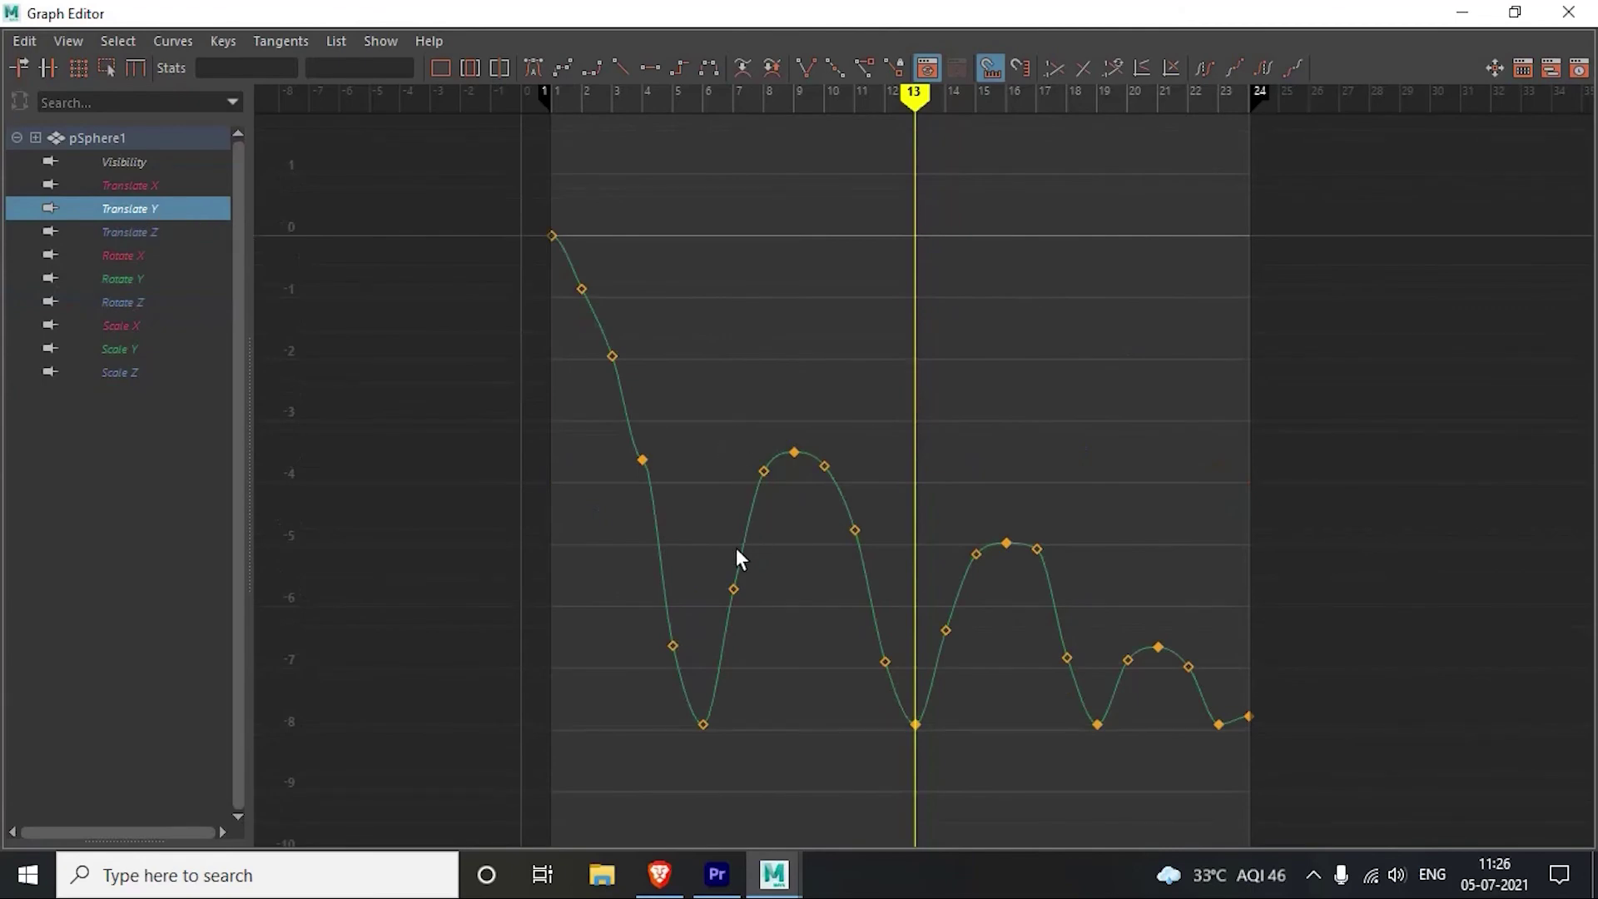
pyautogui.moveTo(1086, 11); pyautogui.dragTo(843, 112)
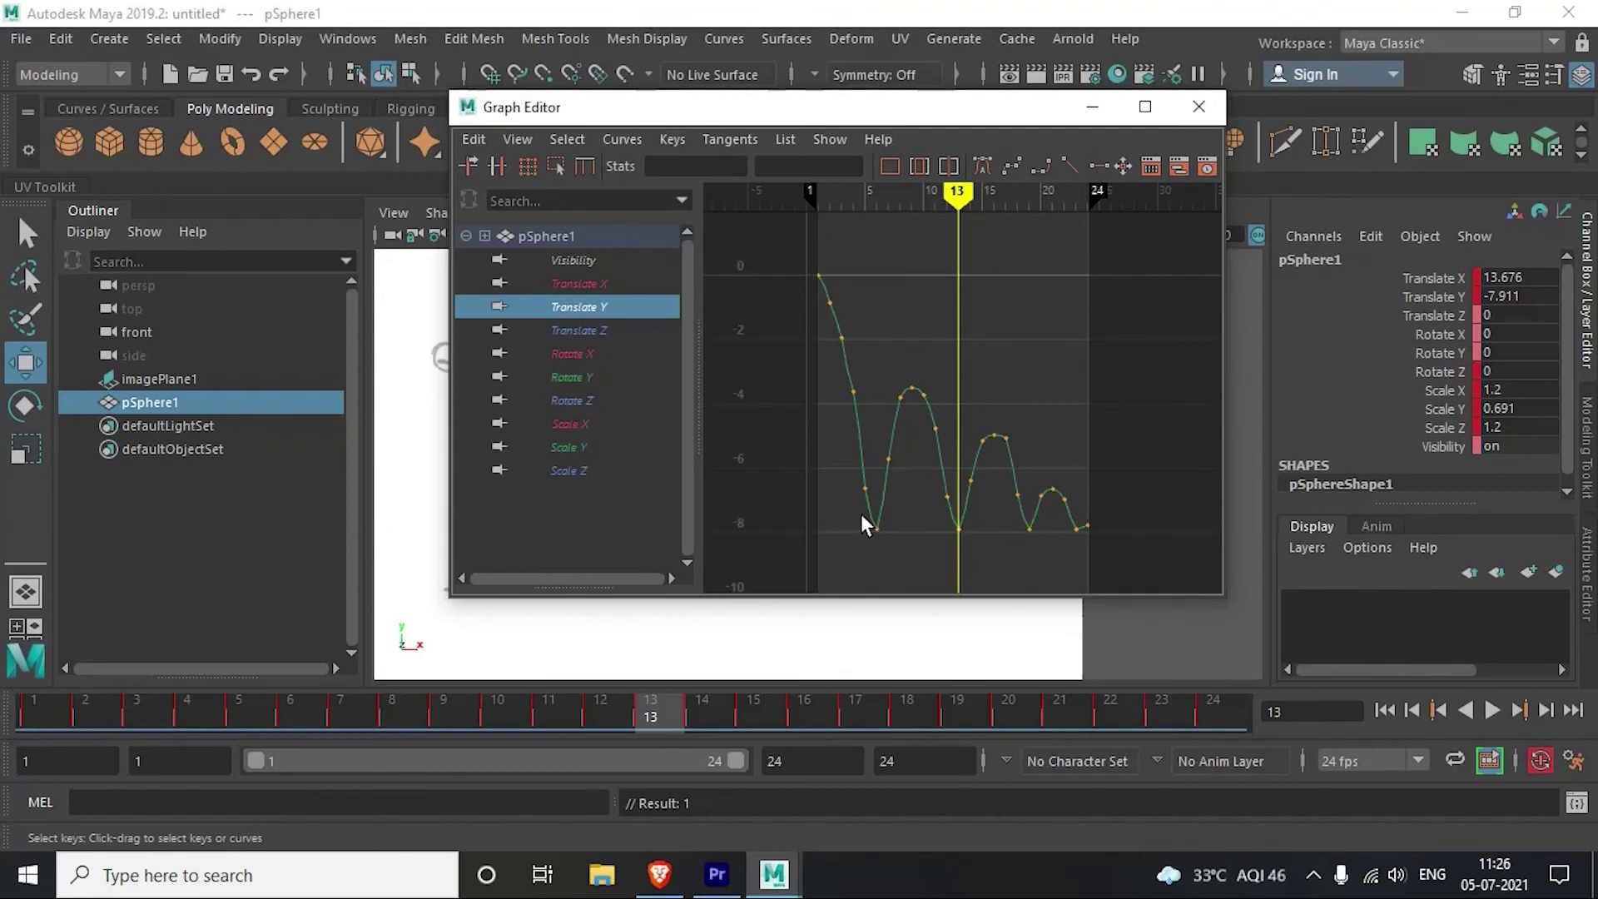
# Step: Bring the curve's low points into view and select the Translate Y ground-contact keys at -8
pyautogui.scroll(2, 1042, 522)
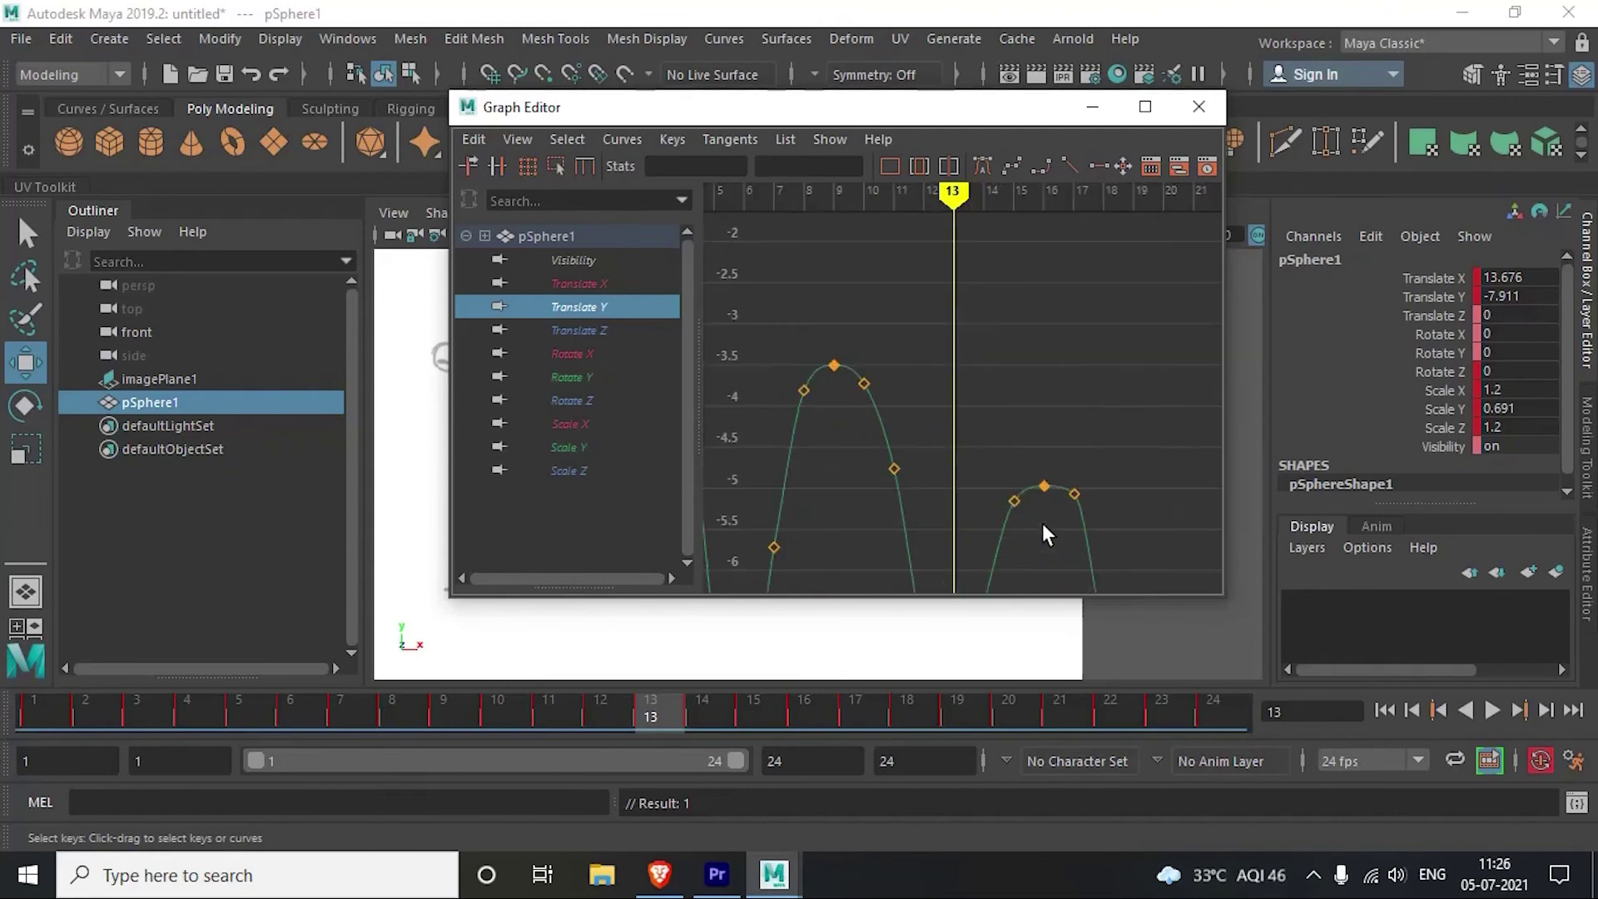
pyautogui.scroll(2, 1042, 522)
pyautogui.keyDown('alt'); pyautogui.moveTo(1042, 523); pyautogui.dragTo(1041, 403, button='middle'); pyautogui.keyUp('alt')
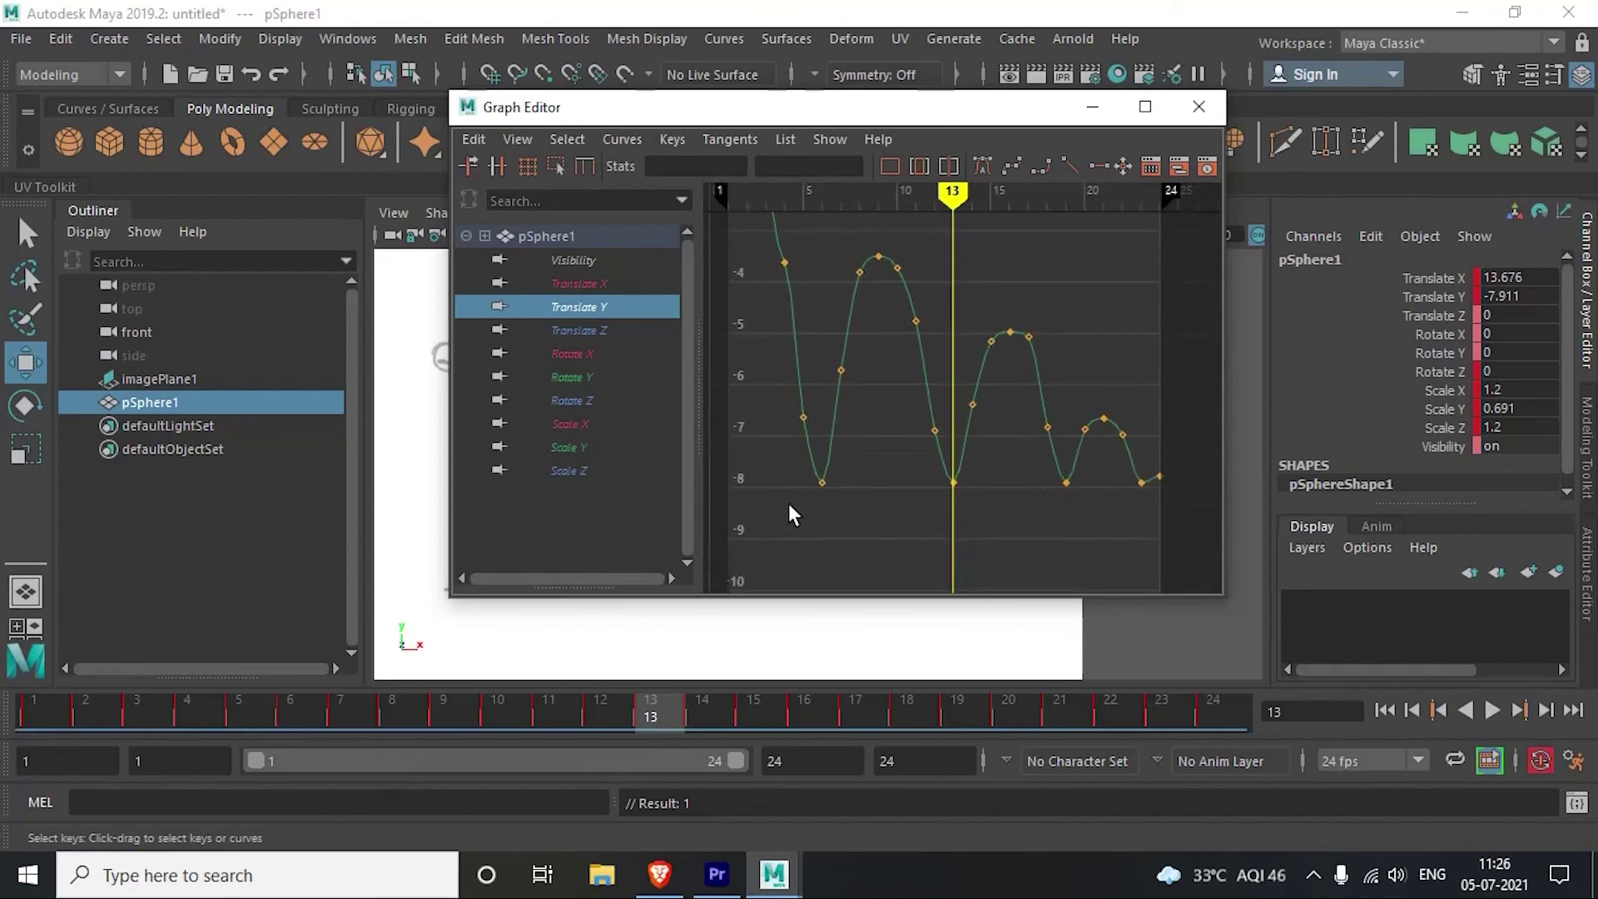
pyautogui.moveTo(976, 482); pyautogui.dragTo(1153, 503)
pyautogui.moveTo(748, 112); pyautogui.dragTo(729, 137)
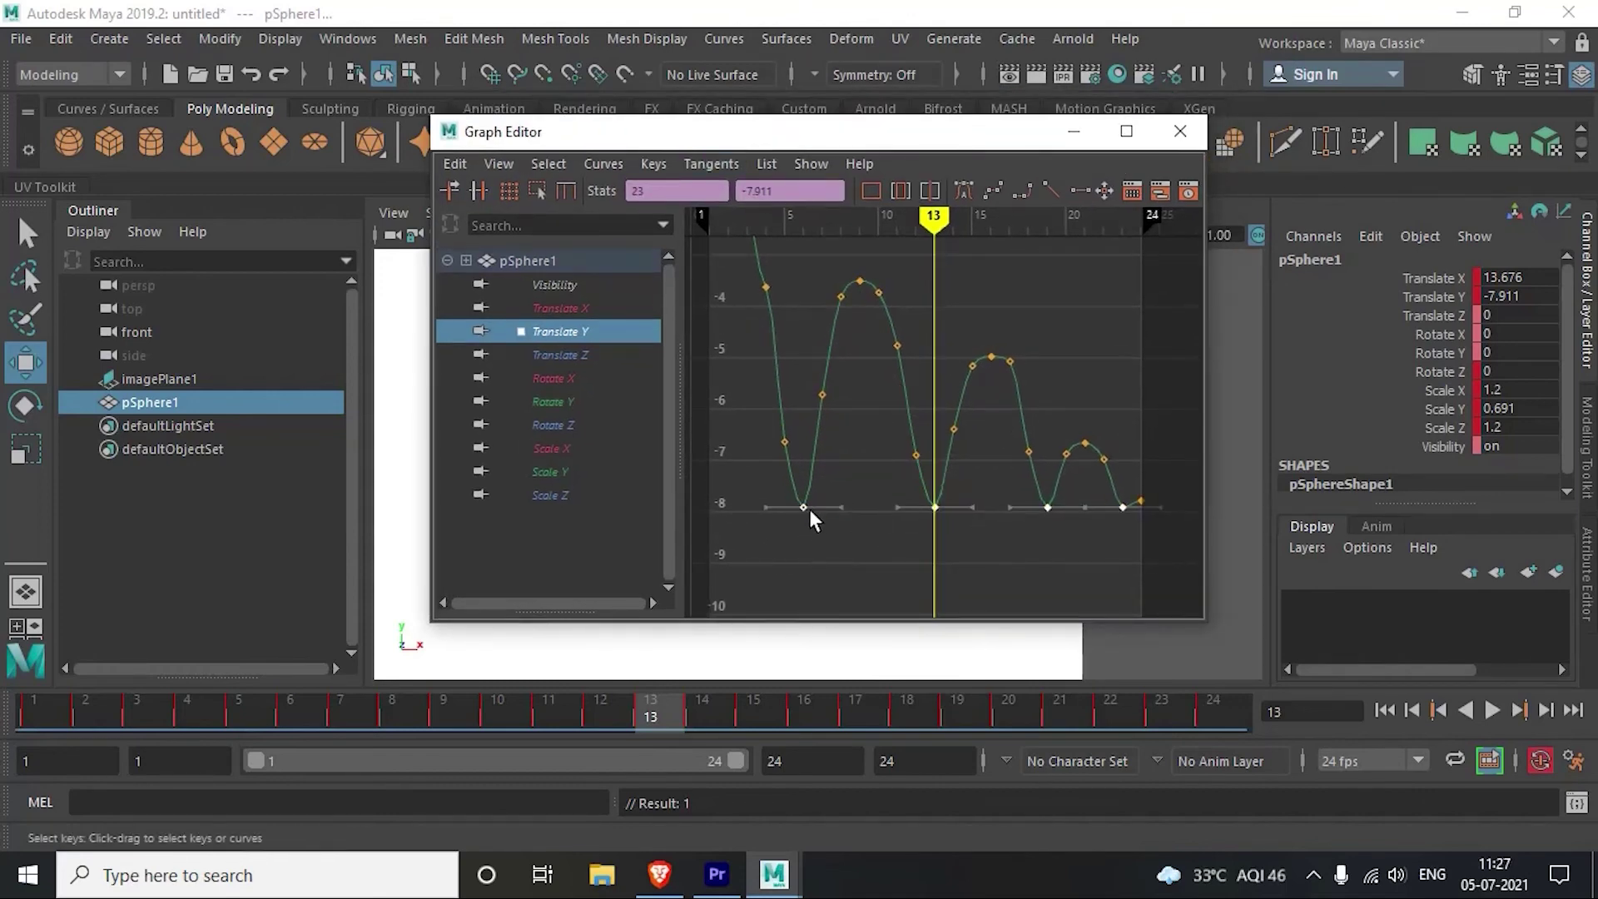
pyautogui.moveTo(757, 533); pyautogui.dragTo(1209, 503)
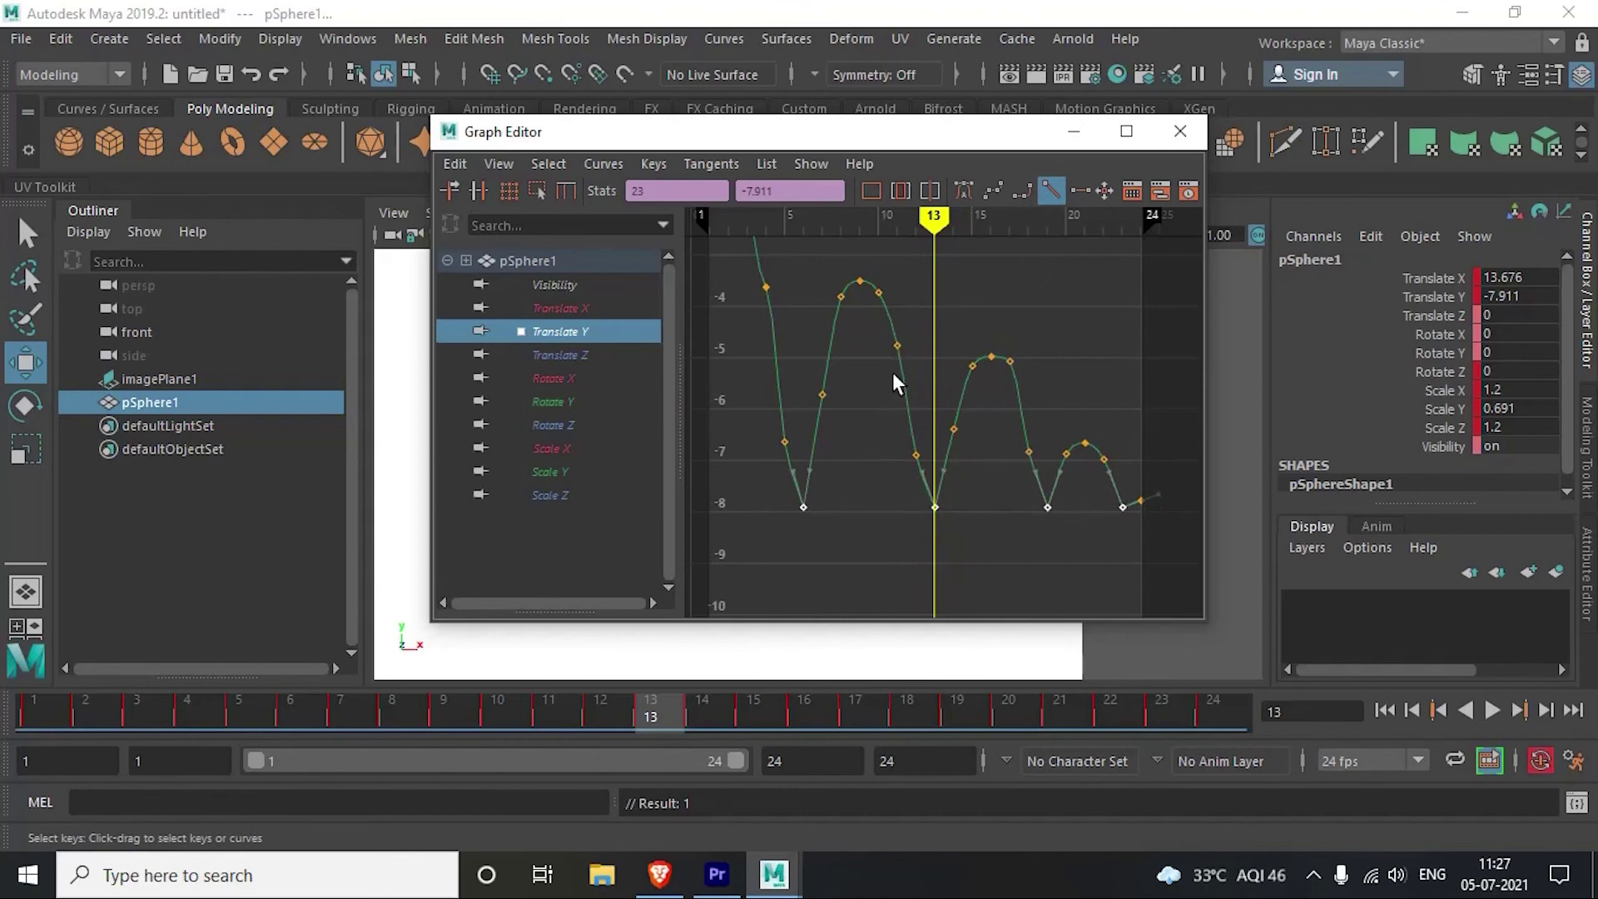
# Step: Minimize the Graph Editor and play the bounce from frame 1 against the sketch
pyautogui.click(1073, 130)
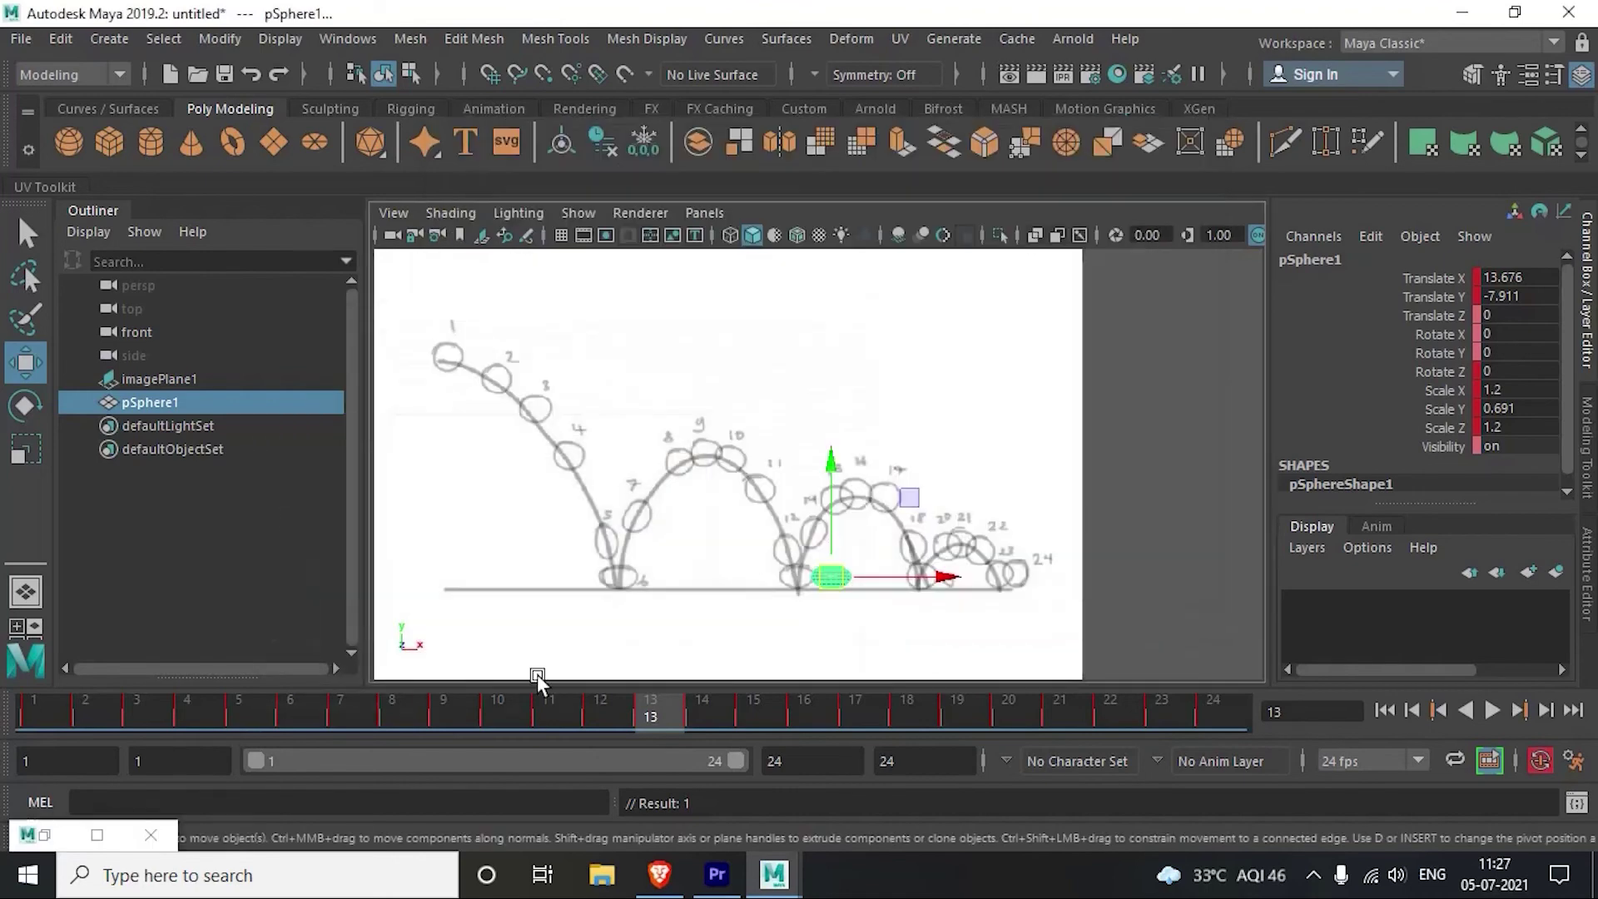
pyautogui.click(1384, 710)
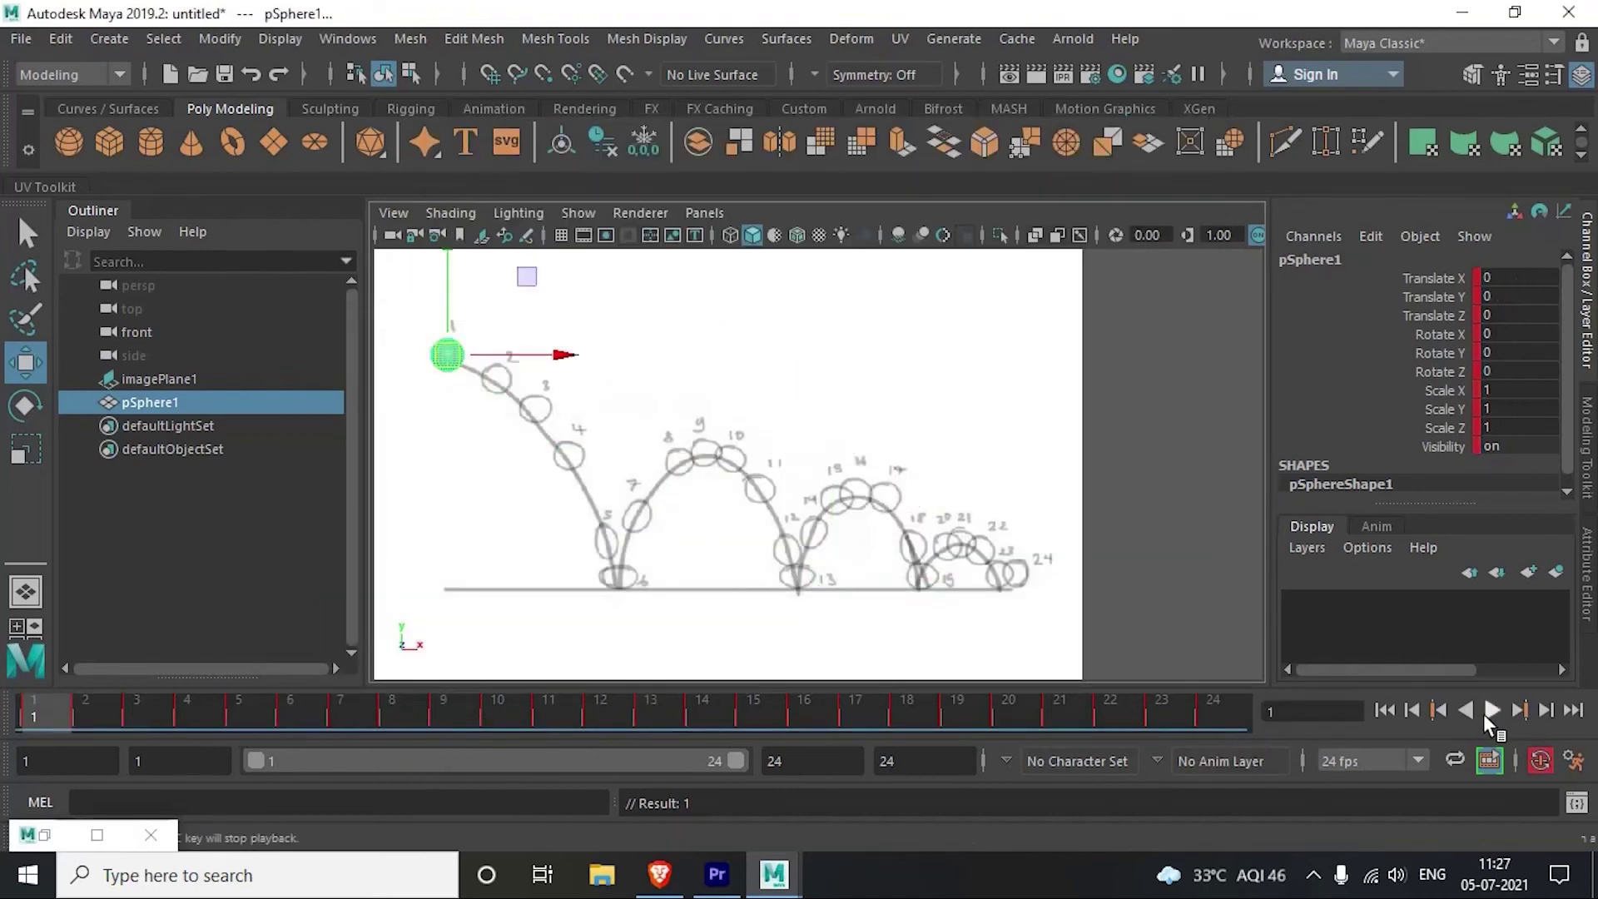
pyautogui.click(1492, 710)
pyautogui.scroll(2, 652, 596)
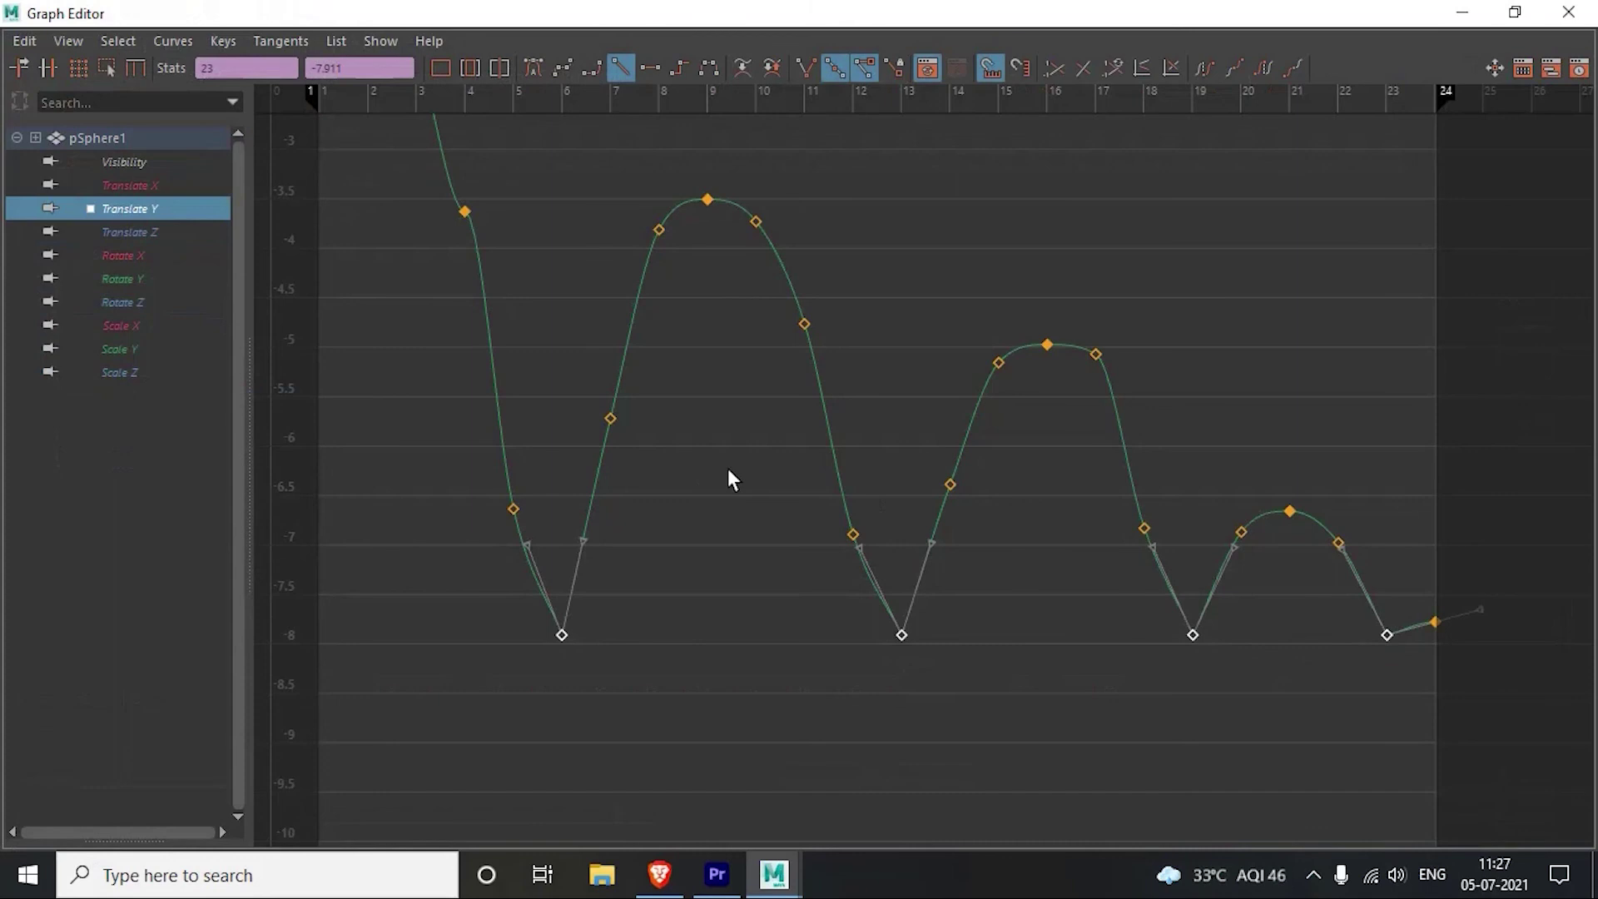
# Step: Recentre the Translate Y curve in a smaller window, select the frame-4 key and play the bounce
pyautogui.scroll(-5, 733, 464)
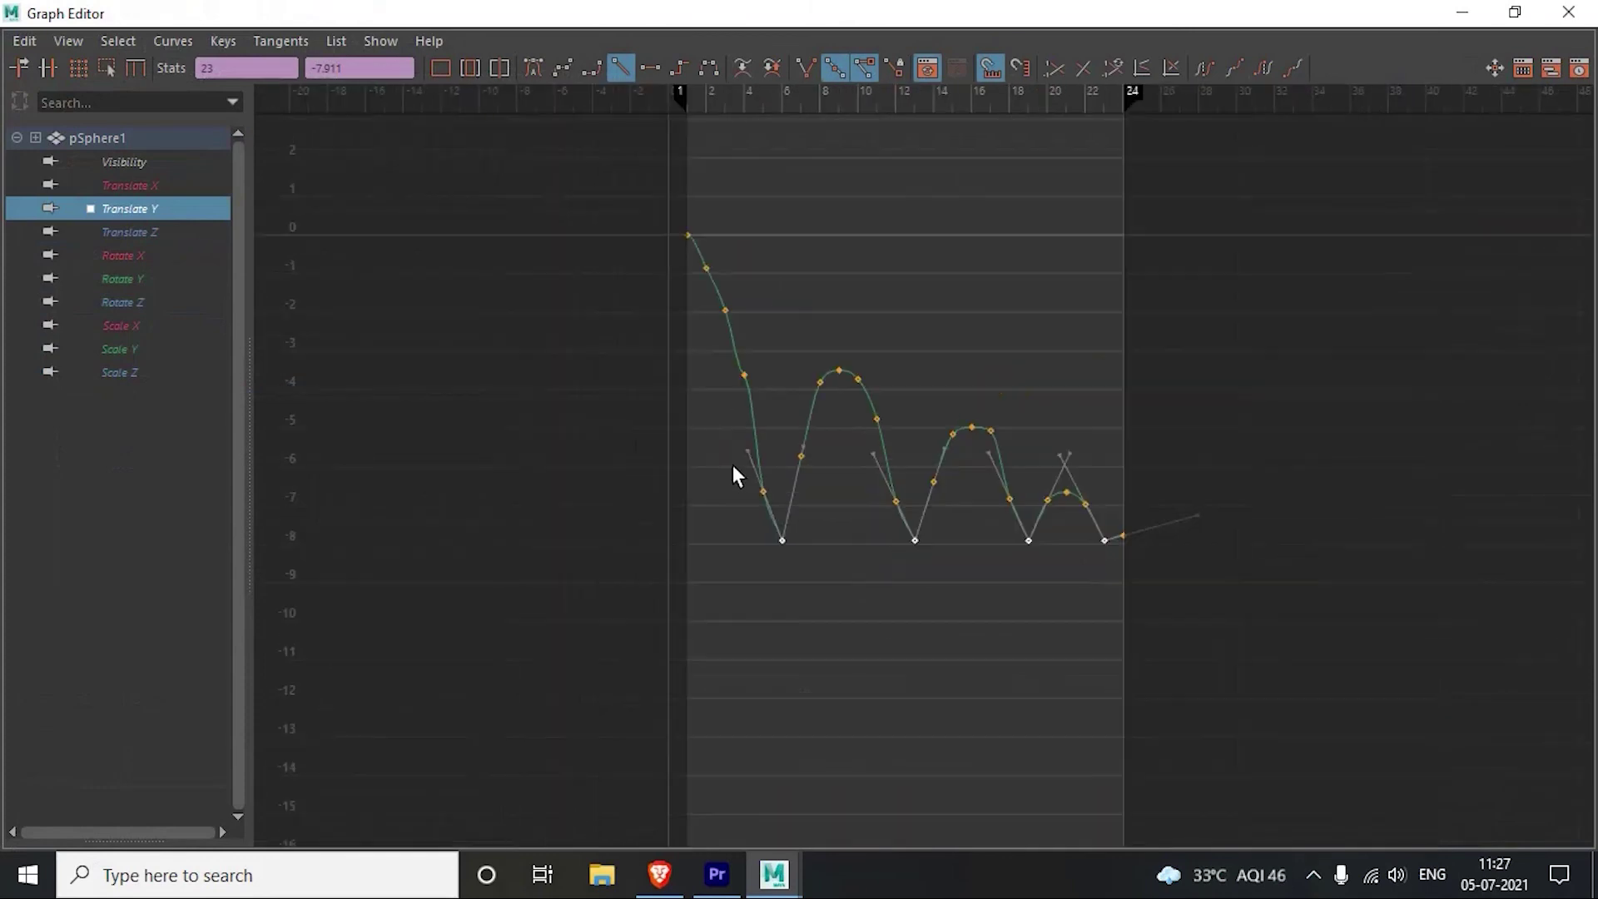
pyautogui.scroll(3, 802, 452)
pyautogui.keyDown('alt'); pyautogui.moveTo(750, 457); pyautogui.dragTo(793, 485, button='middle'); pyautogui.keyUp('alt')
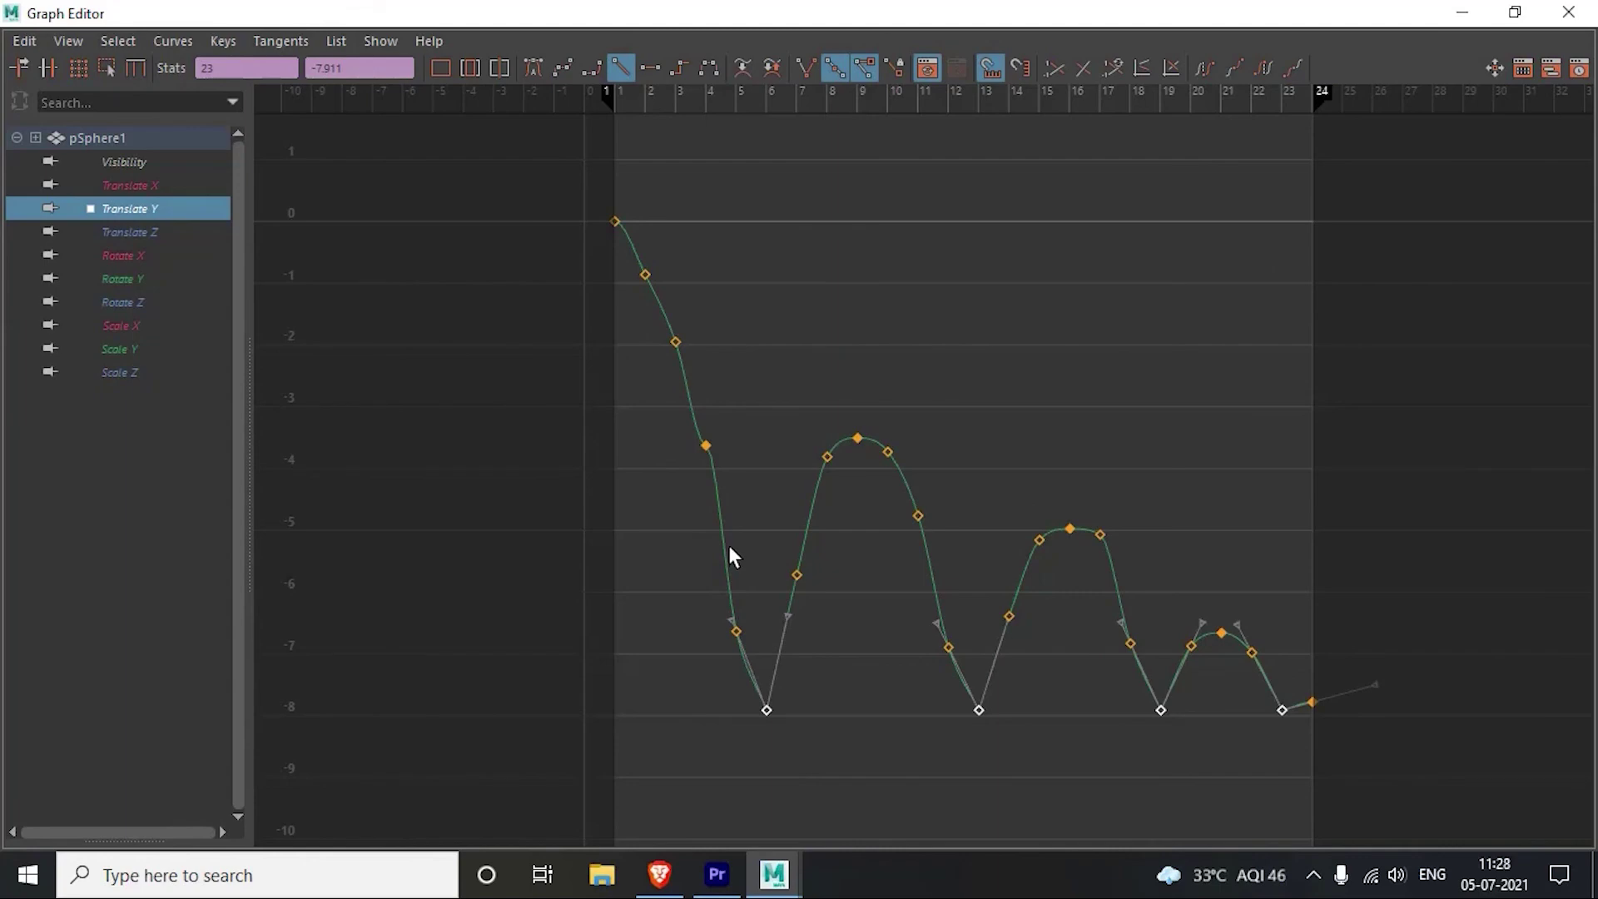
pyautogui.click(1515, 13)
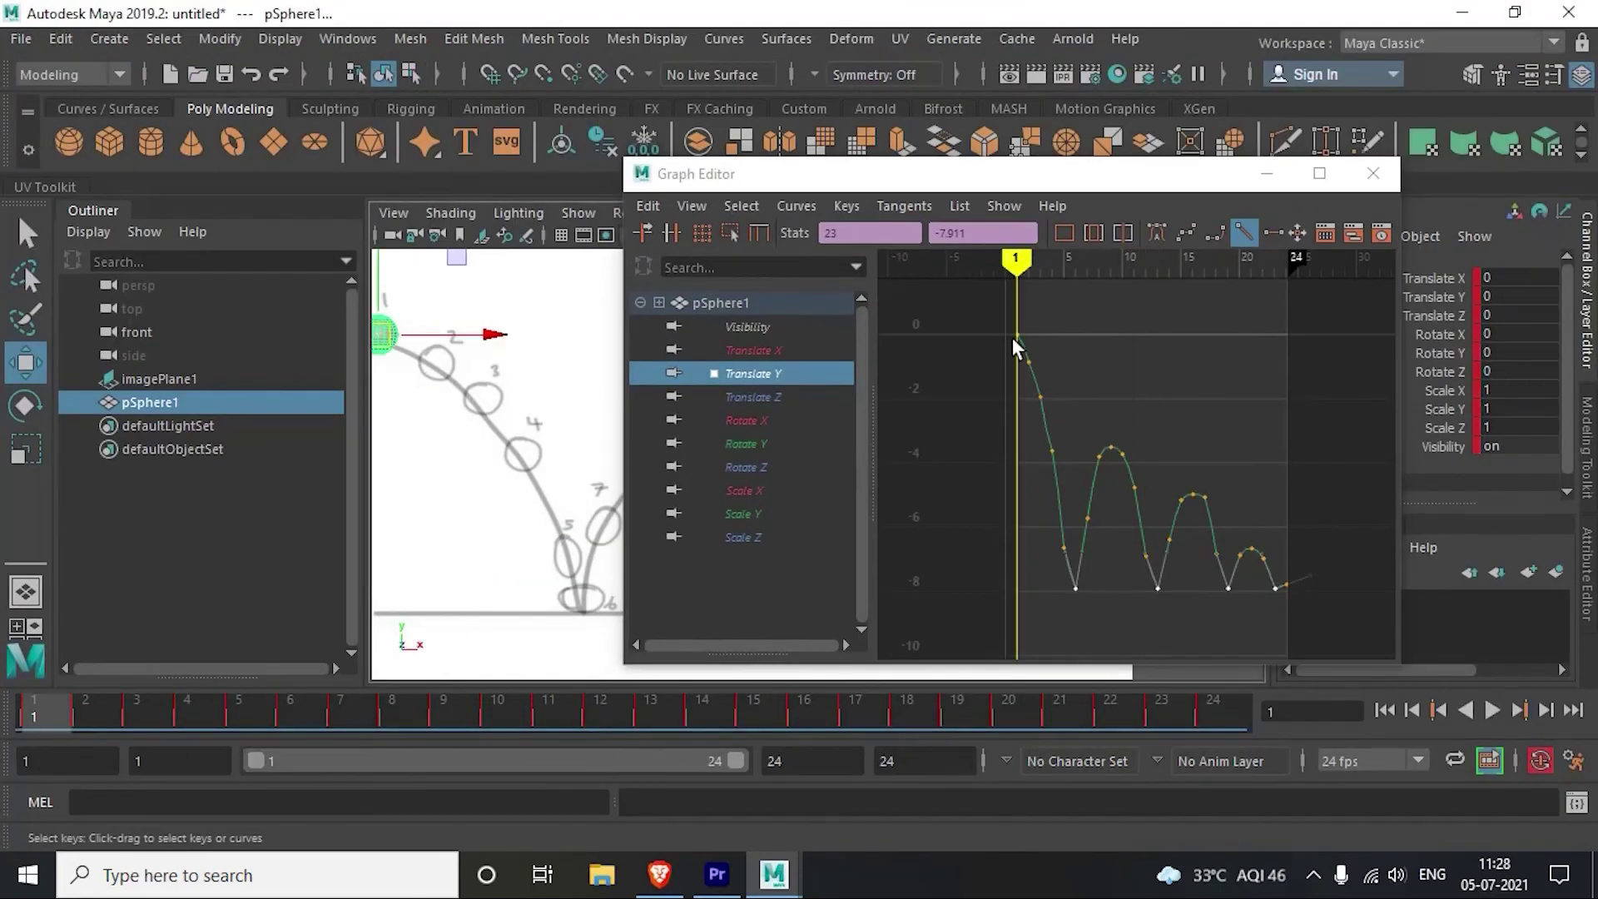
pyautogui.moveTo(1012, 337); pyautogui.dragTo(1041, 282)
pyautogui.scroll(-3, 1060, 368)
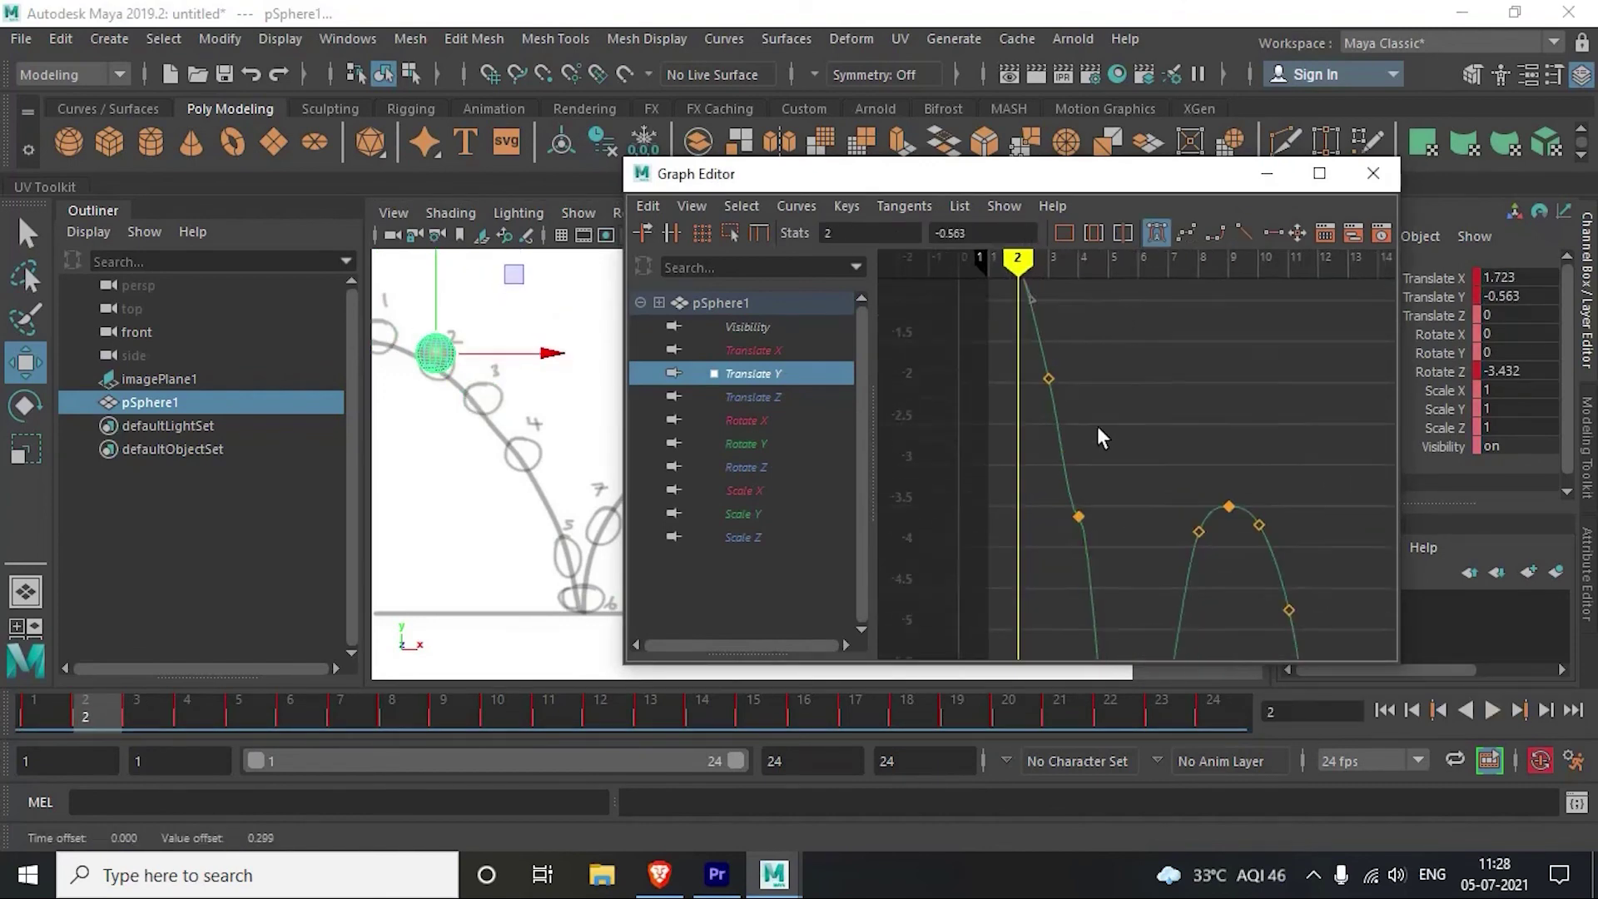
pyautogui.click(1092, 444)
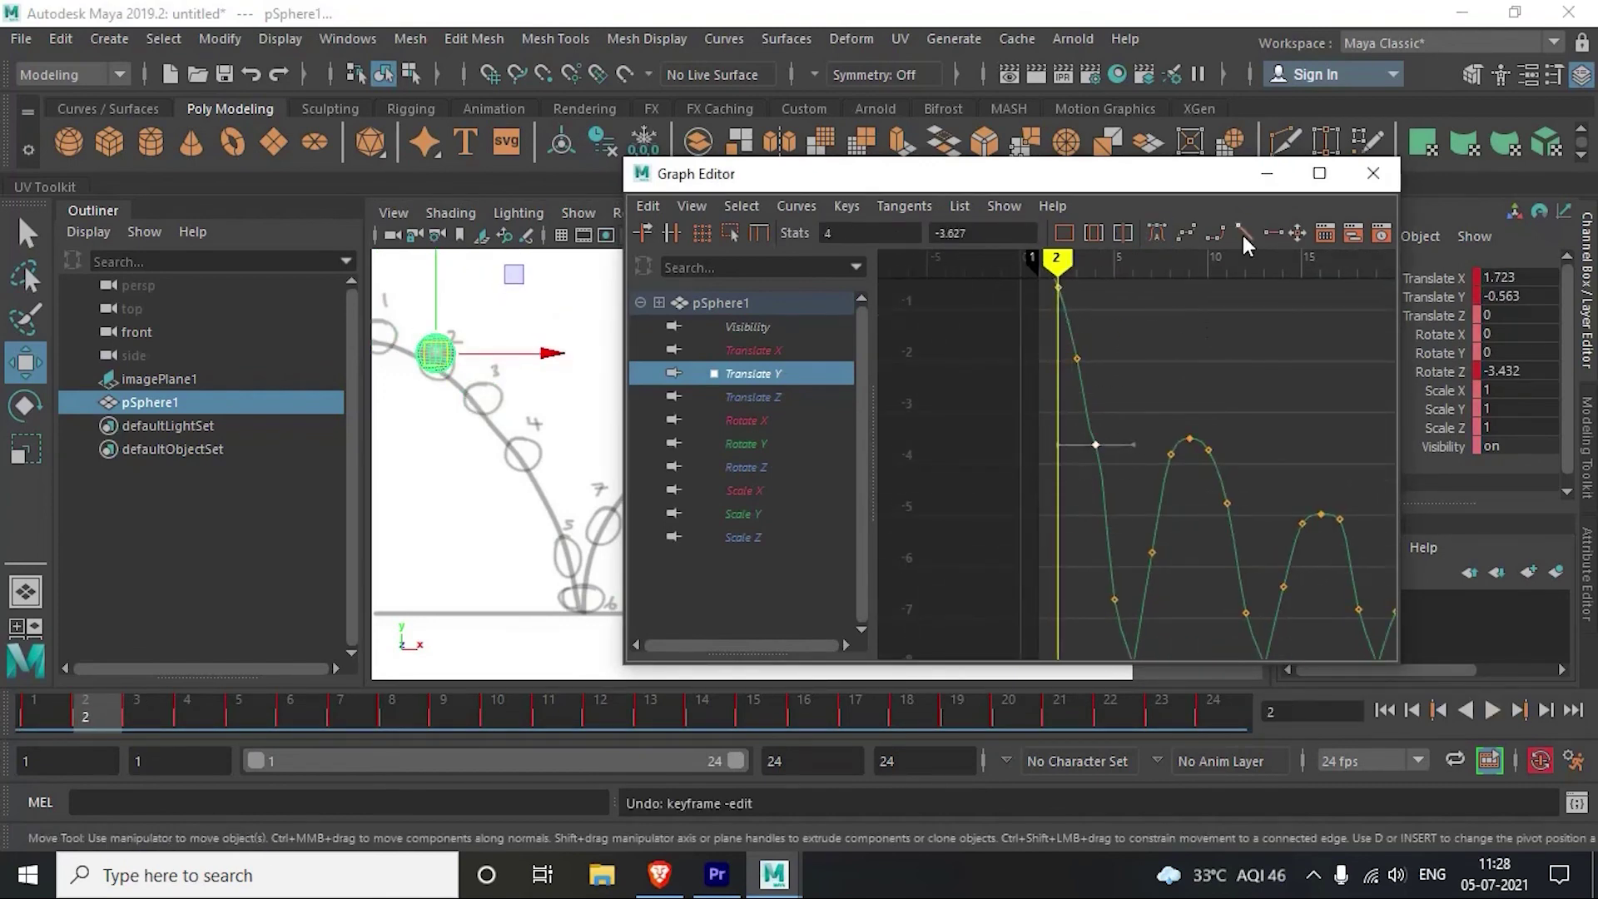
pyautogui.hotkey('alt', 'v')
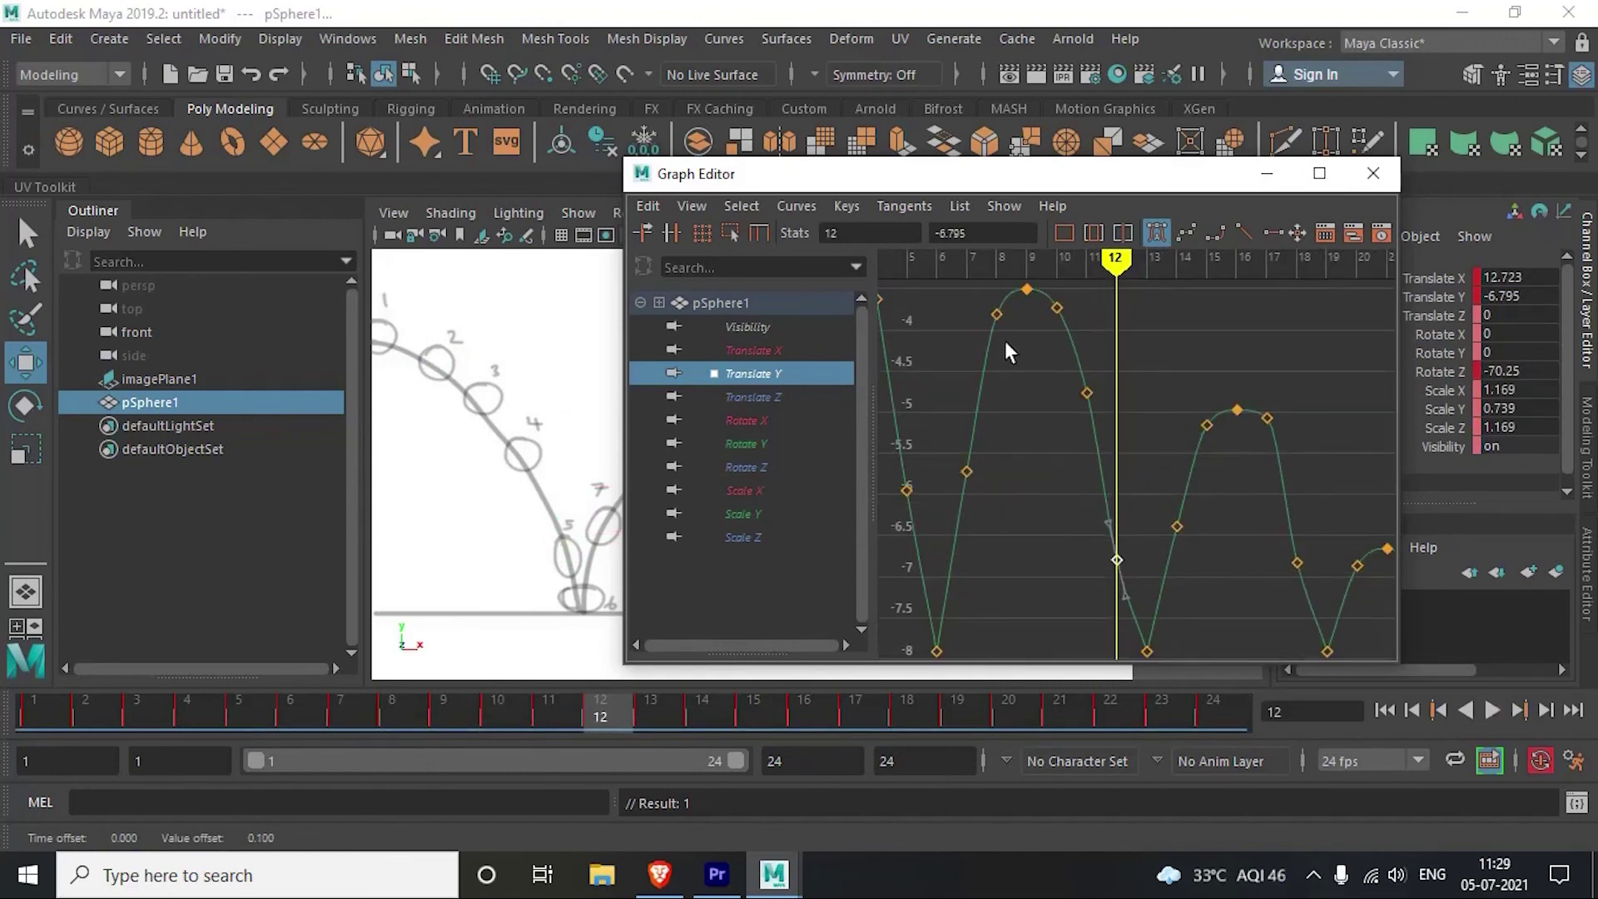
# Step: Raise the frame-12 Translate Y key and retime the contact key from frame 6 to 5
pyautogui.moveTo(1007, 173); pyautogui.dragTo(1225, 175)
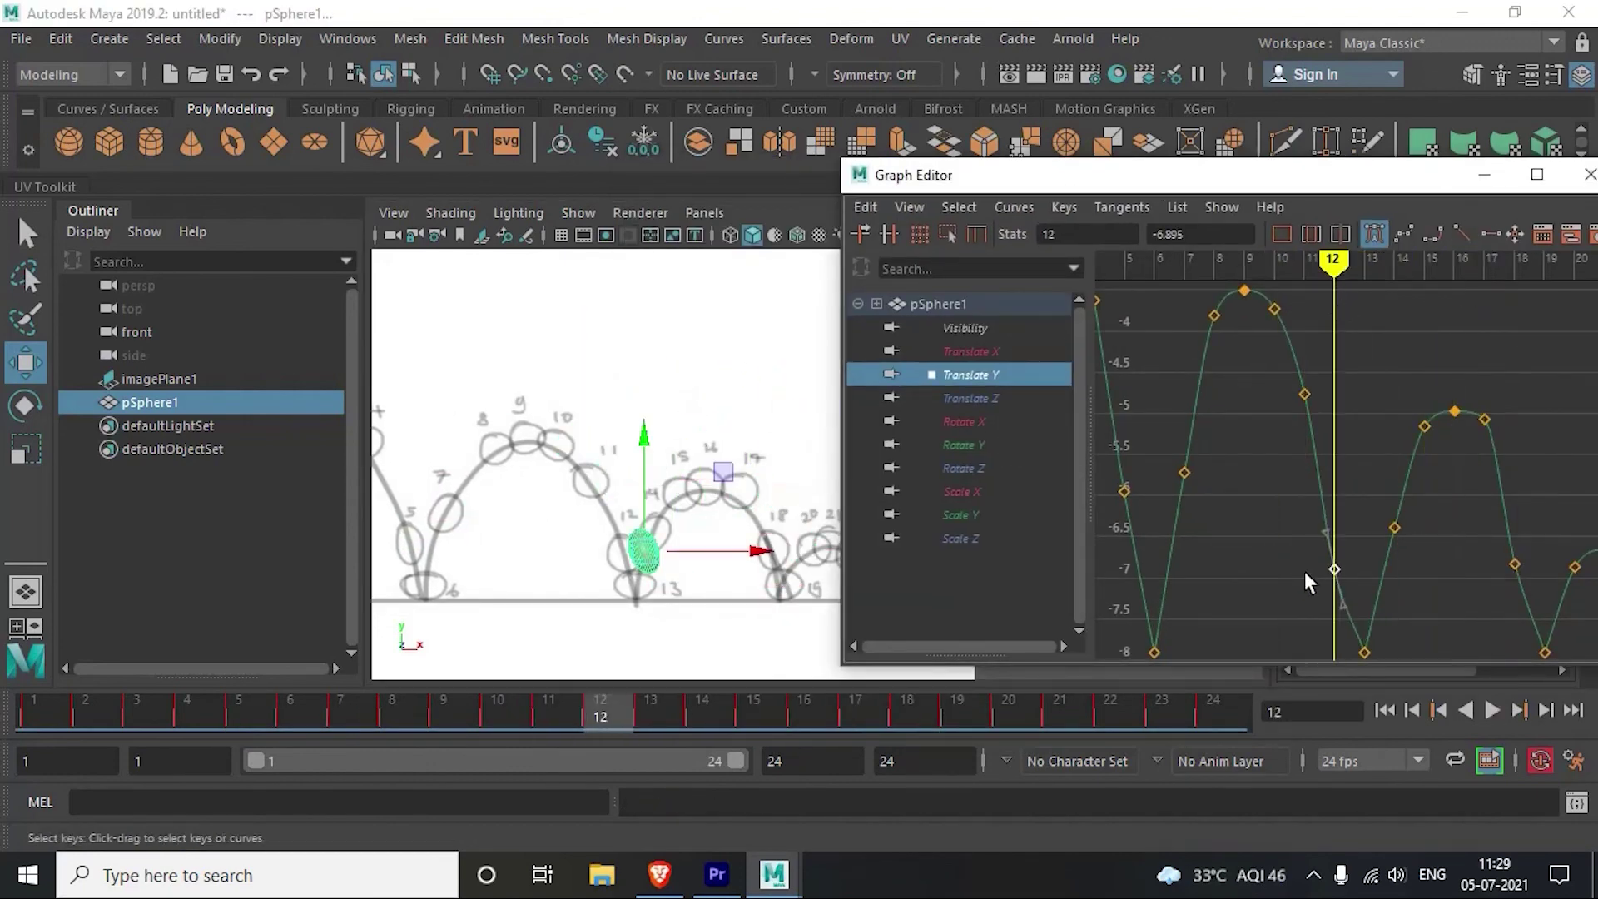
pyautogui.moveTo(1305, 571); pyautogui.dragTo(1324, 469, button='middle')
pyautogui.press('a')
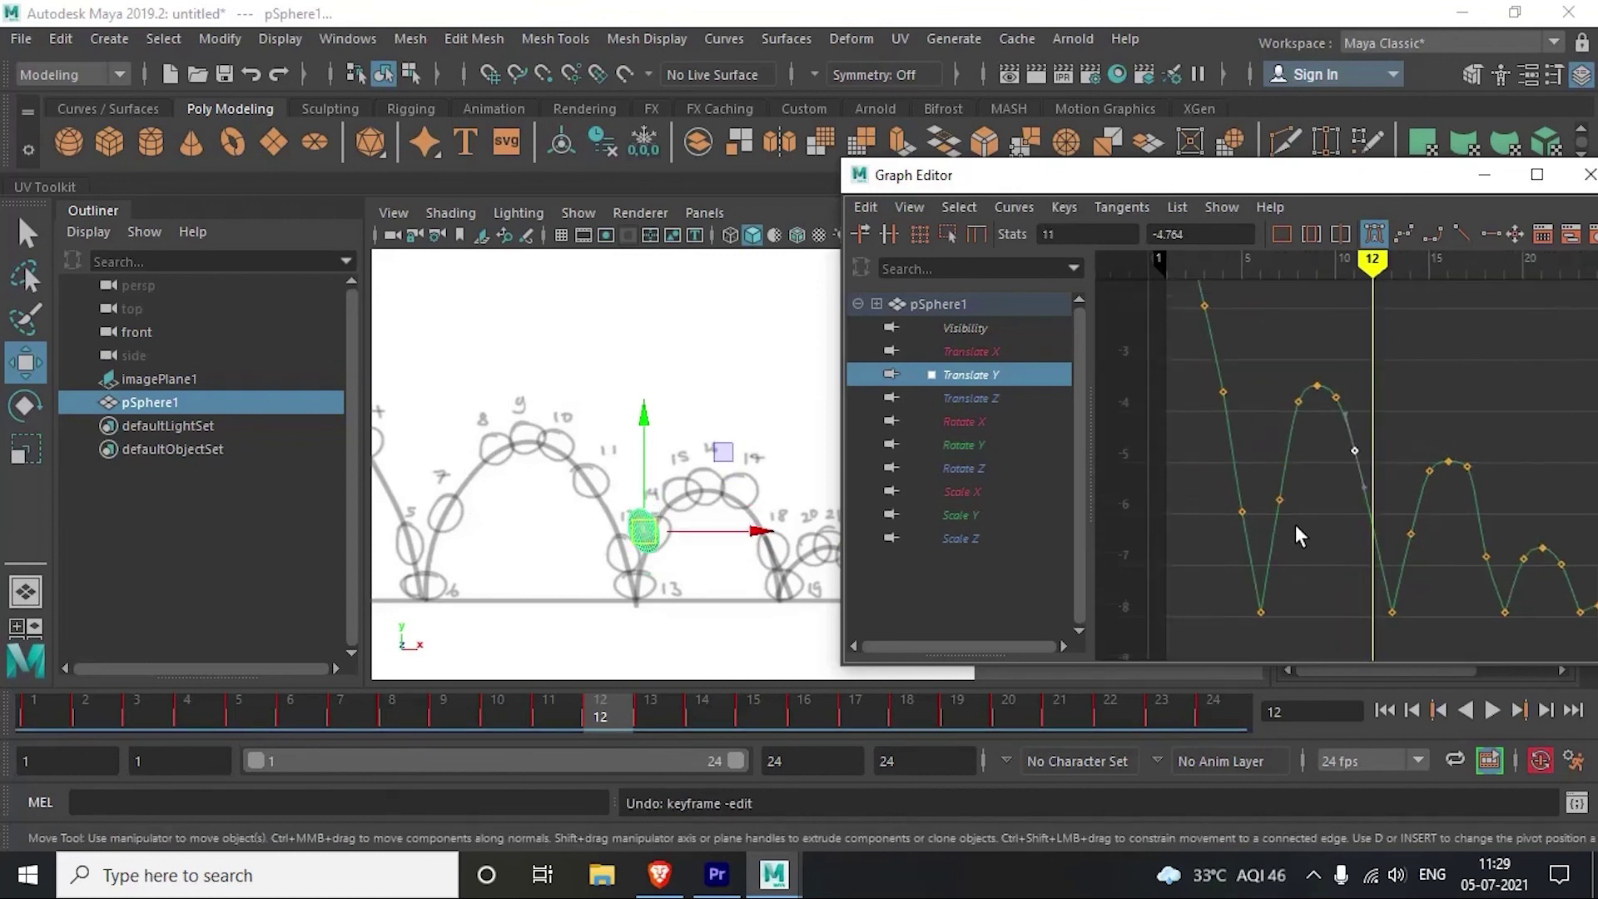
pyautogui.moveTo(1285, 264)
pyautogui.mouseDown()
pyautogui.moveTo(1194, 268)
pyautogui.moveTo(1211, 266)
pyautogui.mouseUp()
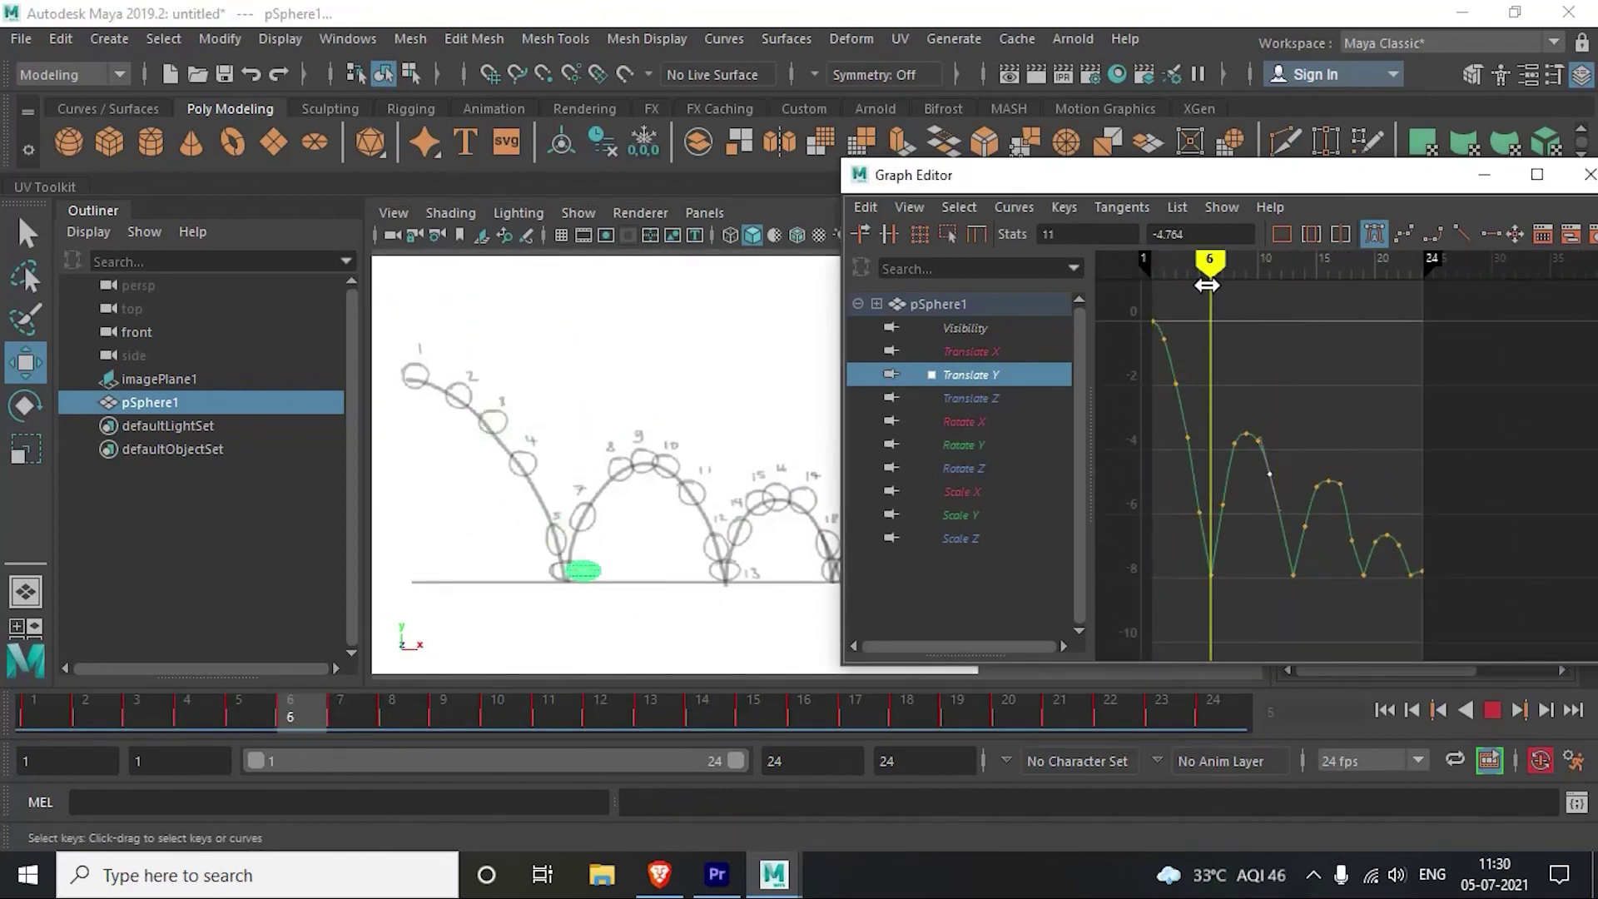
pyautogui.moveTo(1211, 574); pyautogui.dragTo(1201, 574)
pyautogui.press('.')
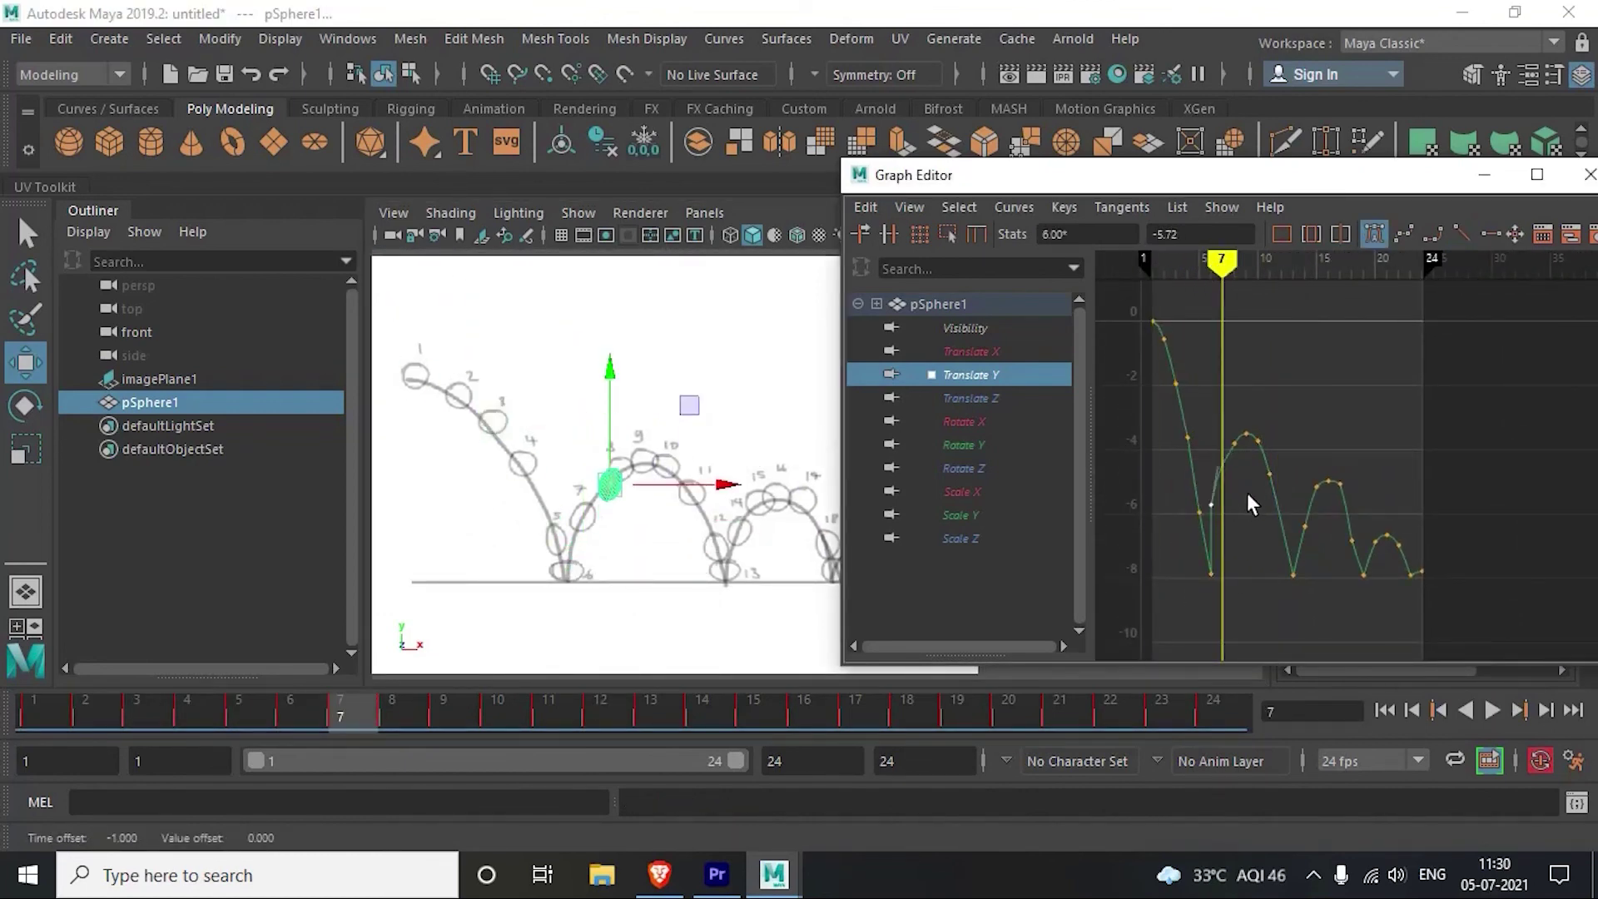
# Step: Try lowering the frame-12 key, undo it, and scrub through the bounce to check
pyautogui.scroll(5, 1213, 505)
pyautogui.press('.')
pyautogui.press('.')
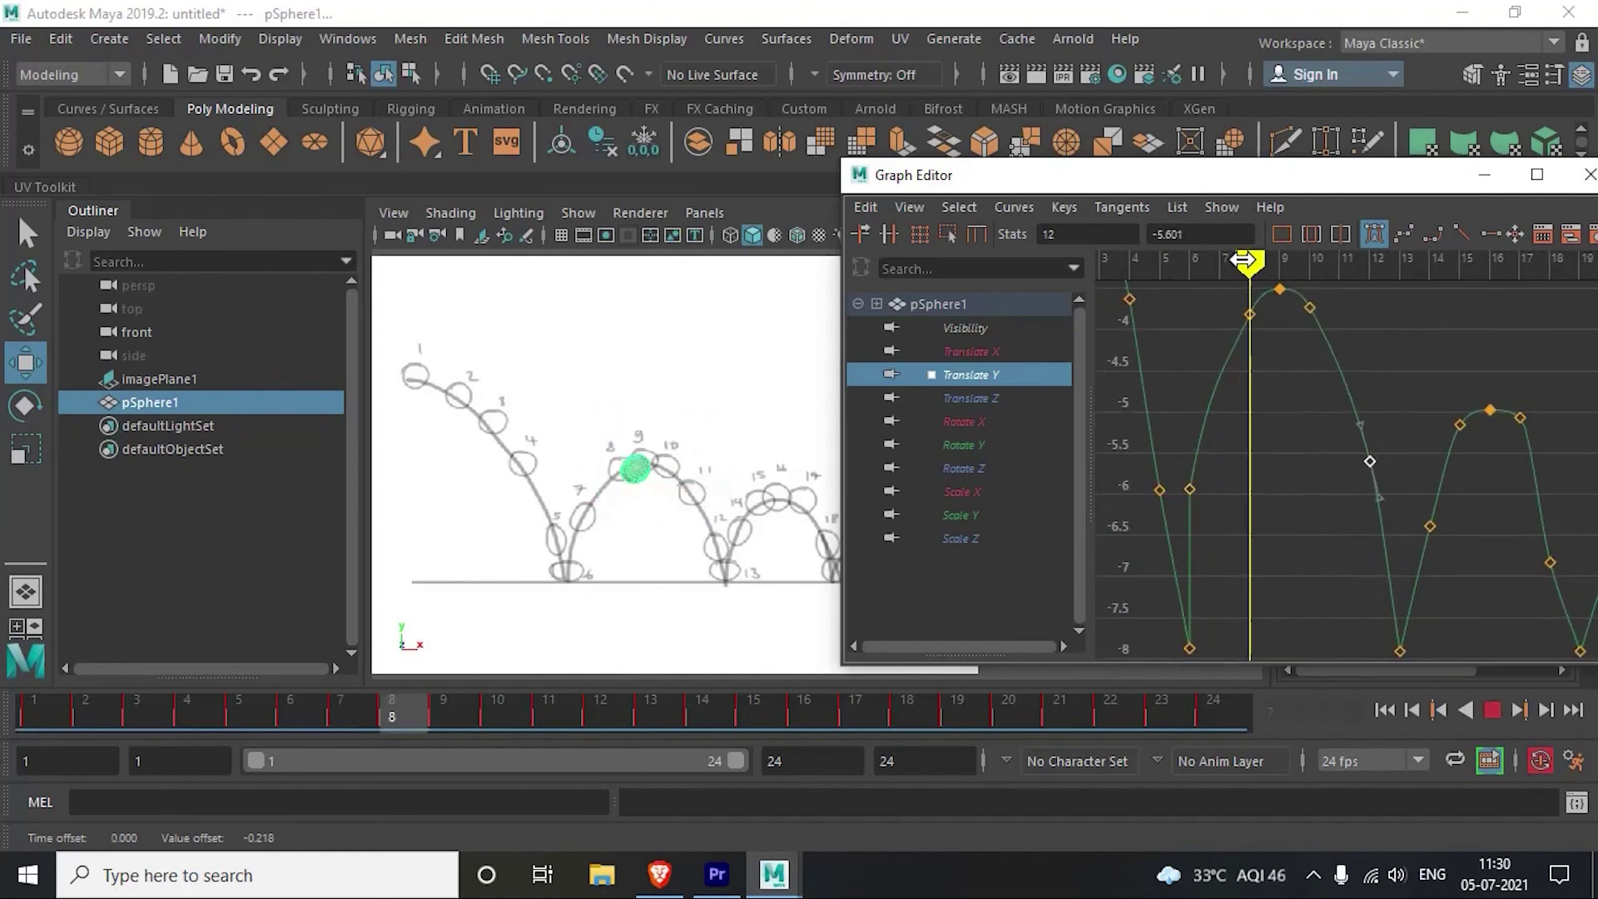
pyautogui.press('.')
pyautogui.press('.')
pyautogui.press('.')
pyautogui.moveTo(1377, 462); pyautogui.dragTo(1376, 492)
pyautogui.hotkey('ctrl', 'z')
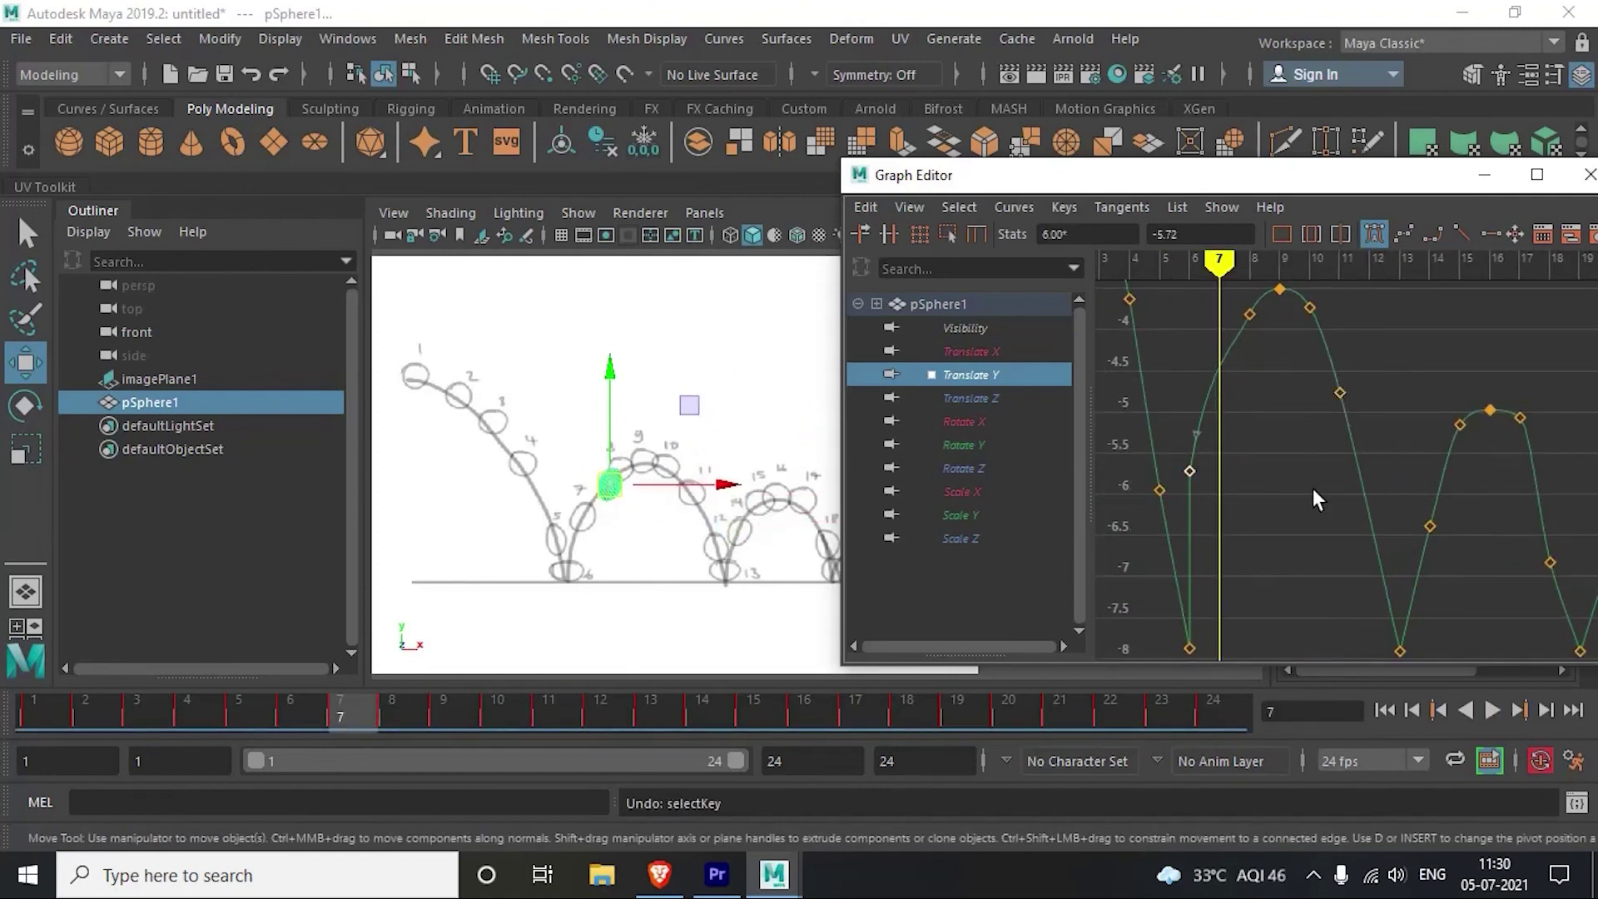
pyautogui.scroll(-3, 1356, 606)
pyautogui.moveTo(1214, 281); pyautogui.dragTo(1325, 299)
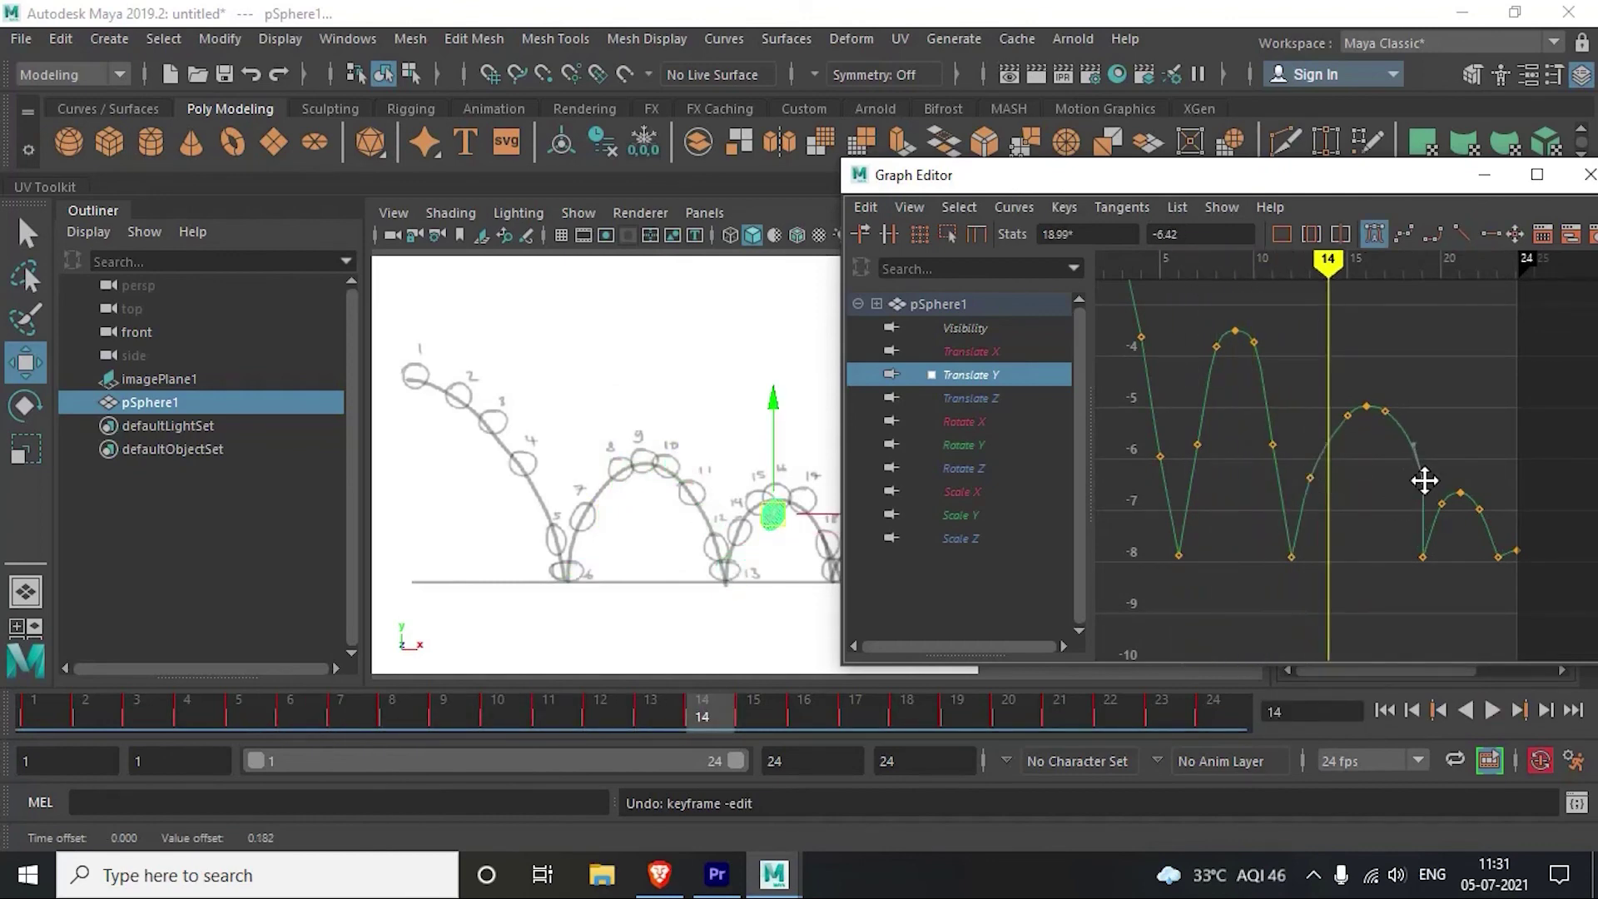
# Step: Select the last-bounce keys, the frame-9 peak and frame-5 contact keys of Translate Y
pyautogui.press('.')
pyautogui.press('.')
pyautogui.moveTo(1406, 466); pyautogui.dragTo(1527, 574)
pyautogui.press('a')
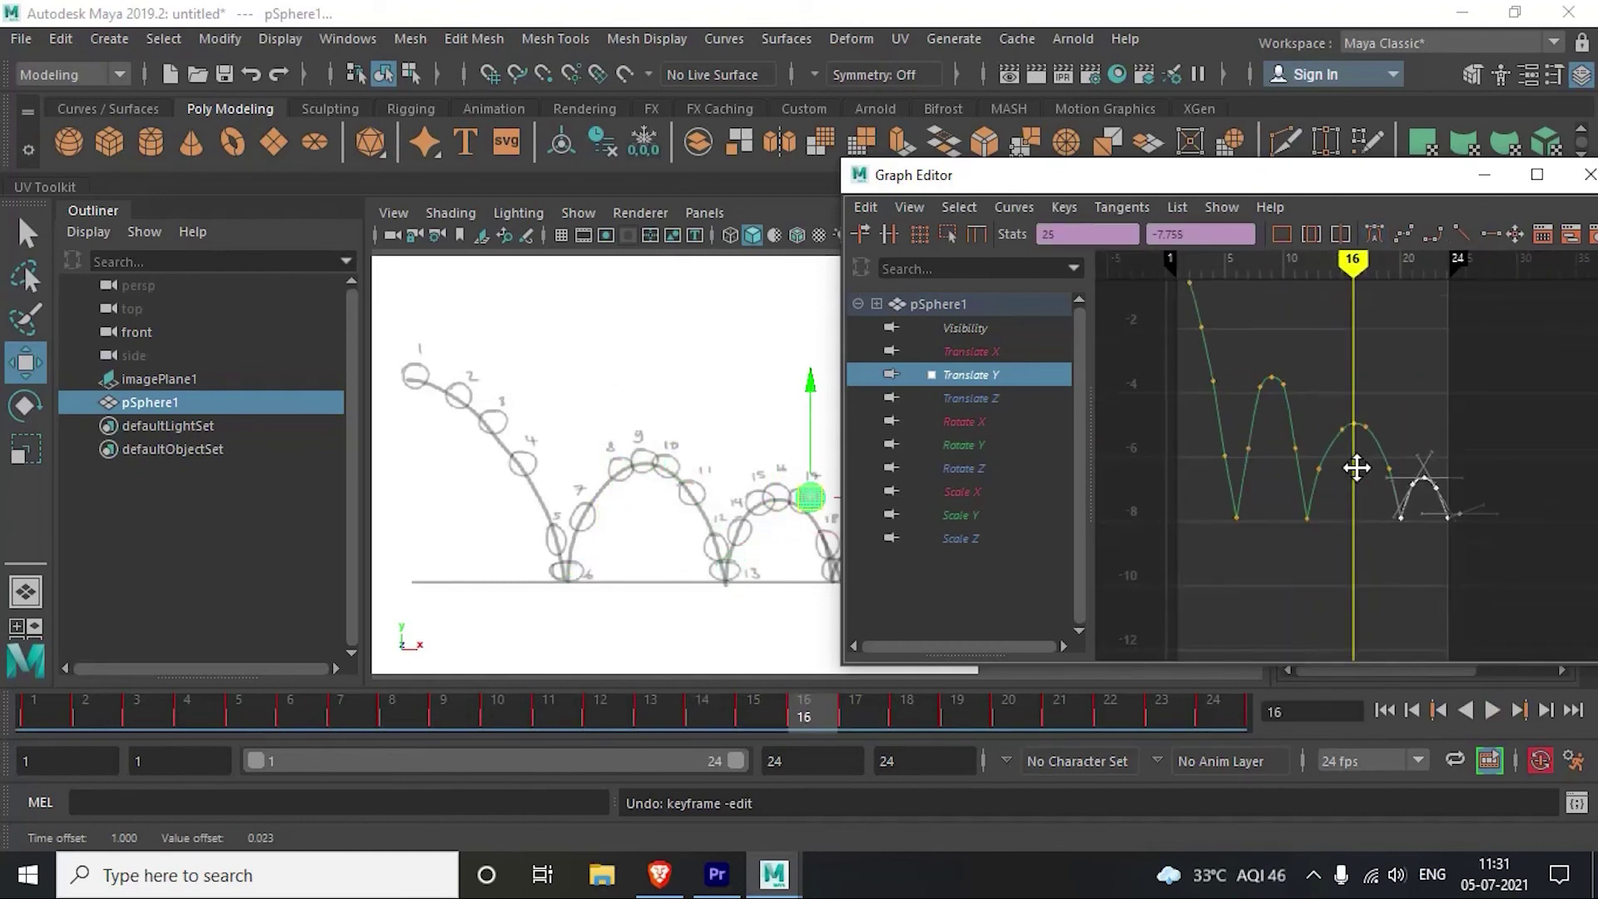
pyautogui.scroll(3, 1249, 449)
pyautogui.moveTo(1270, 438)
pyautogui.mouseDown()
pyautogui.moveTo(1261, 383)
pyautogui.moveTo(1223, 421)
pyautogui.mouseUp()
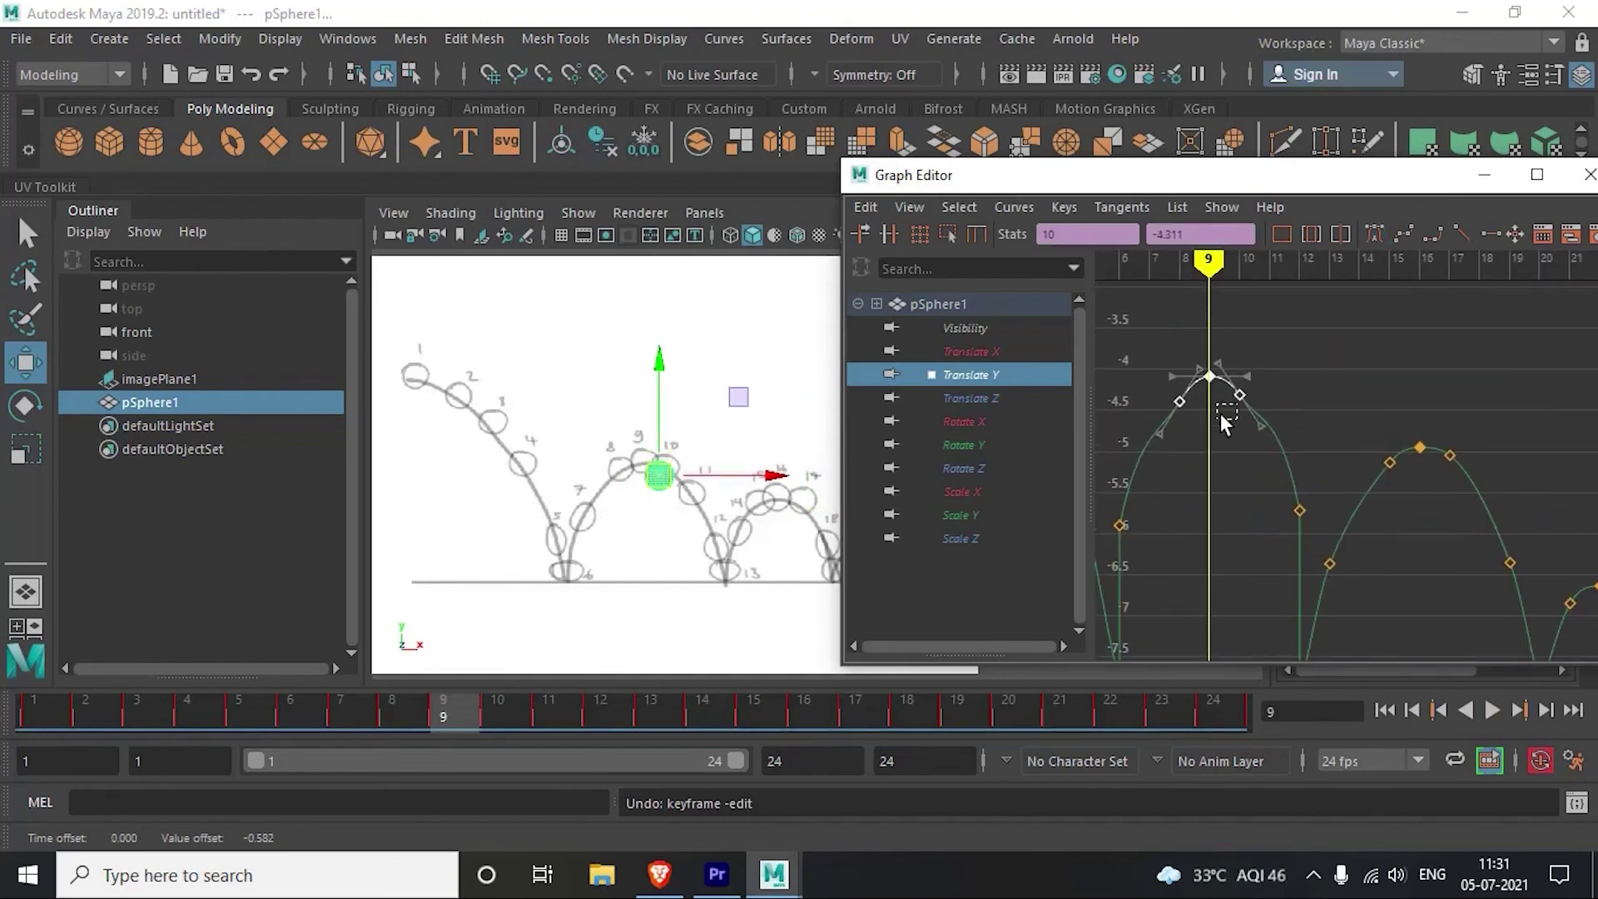
pyautogui.scroll(-5, 1265, 399)
pyautogui.click(1204, 524)
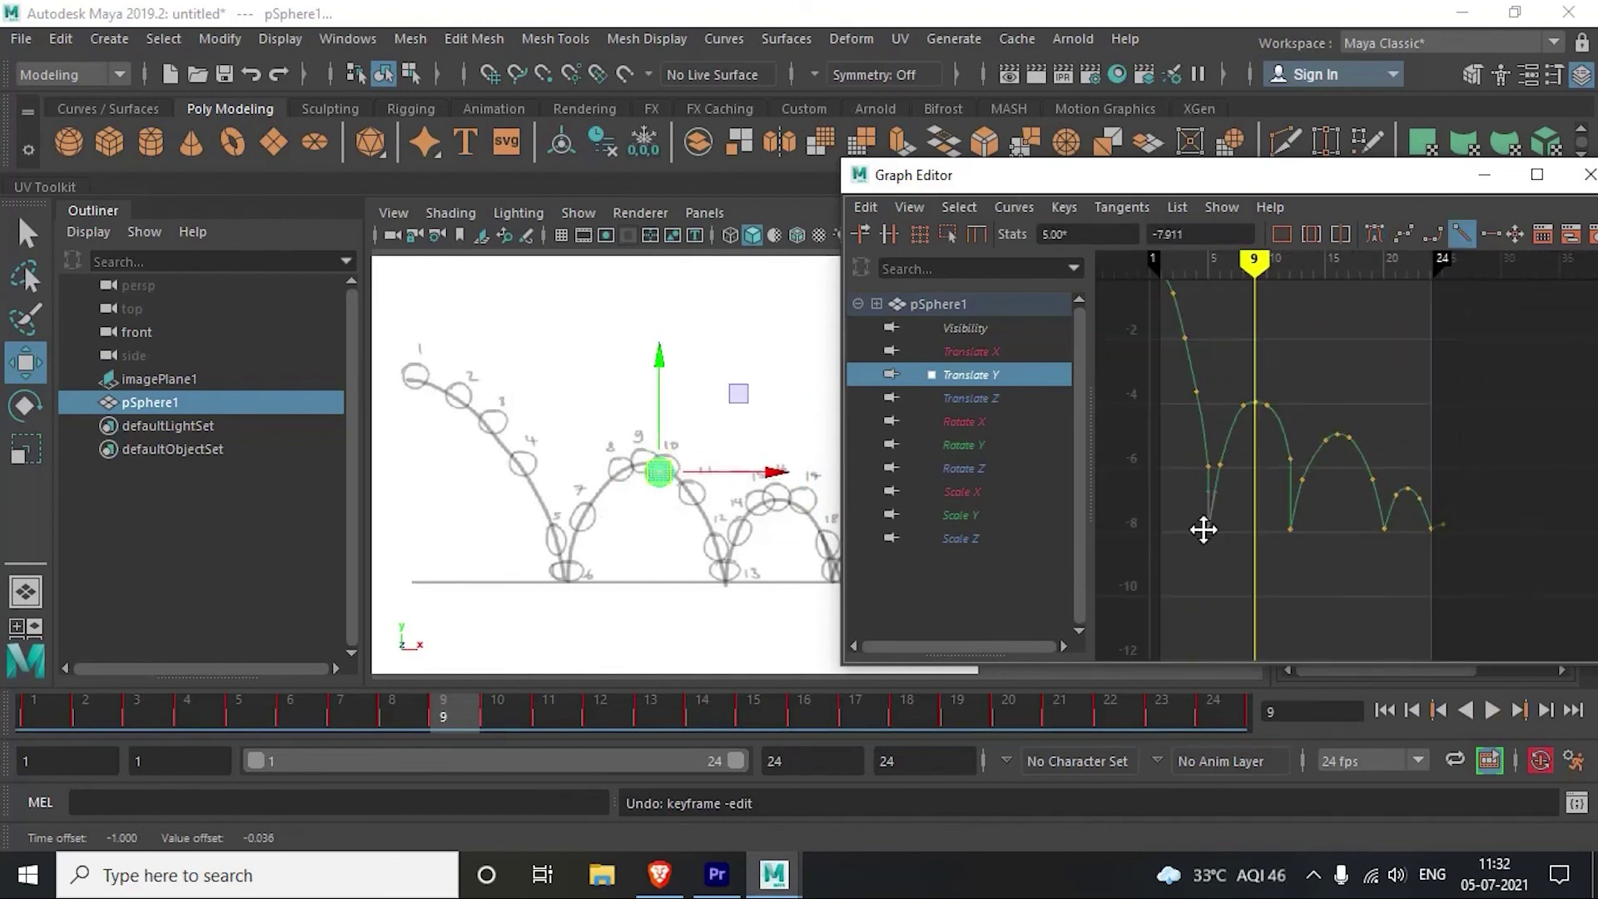
pyautogui.keyDown('alt'); pyautogui.moveTo(1204, 530); pyautogui.dragTo(1260, 629, button='middle'); pyautogui.keyUp('alt')
# Step: Select the Translate Y keys at frames 3, 4 and 10, with time set to frame 6
pyautogui.click(1240, 435)
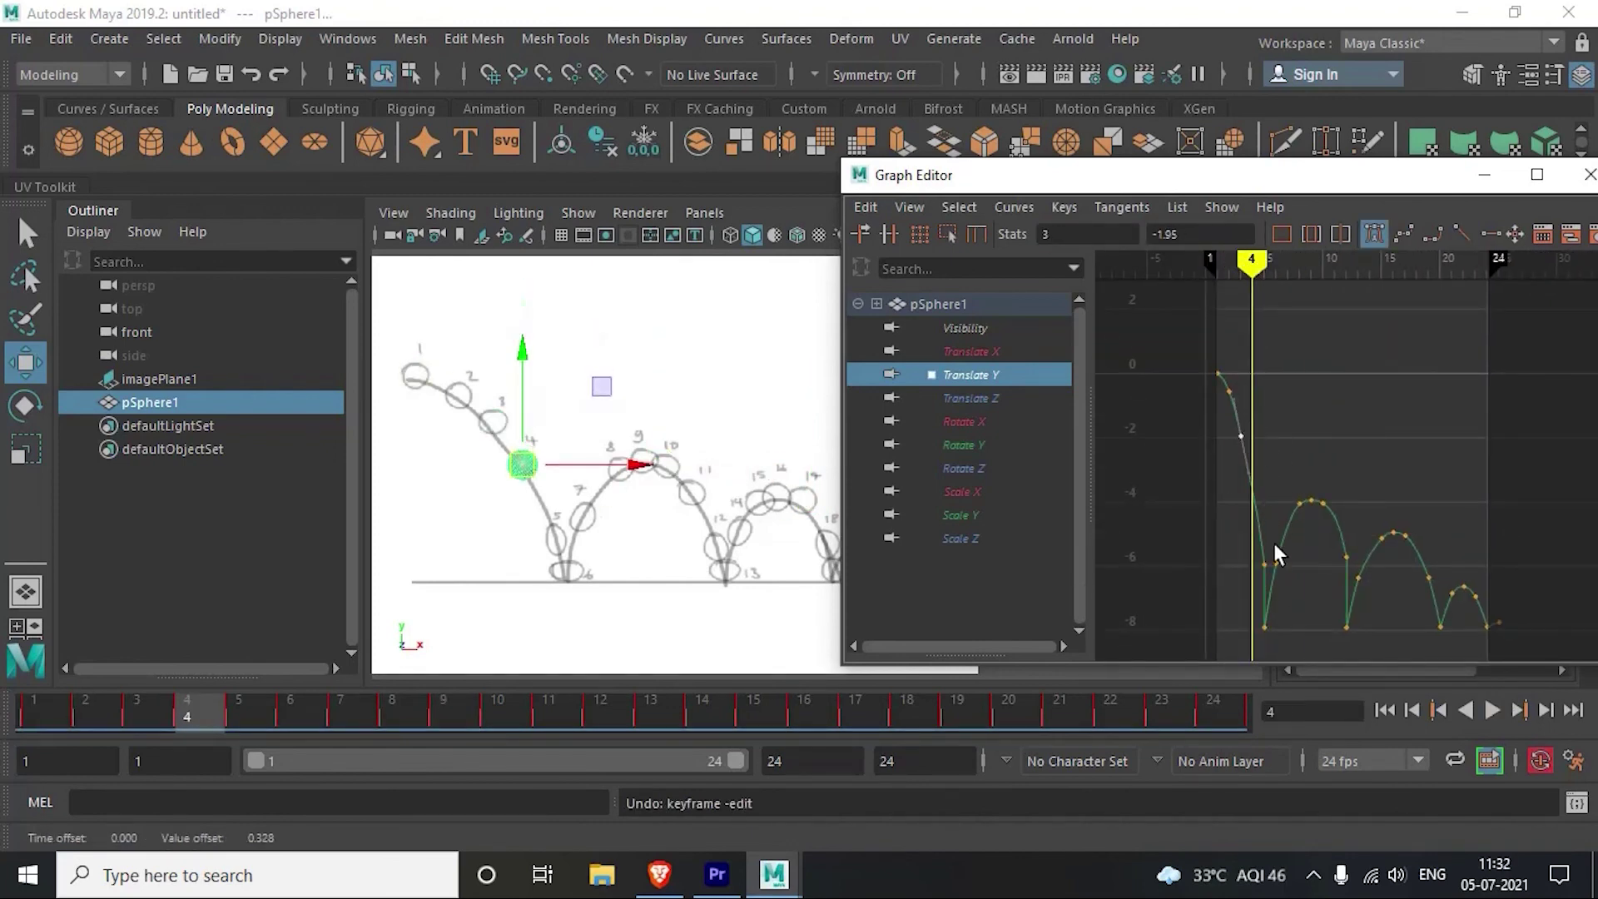
pyautogui.click(1259, 588)
pyautogui.moveTo(1253, 266); pyautogui.dragTo(1240, 266)
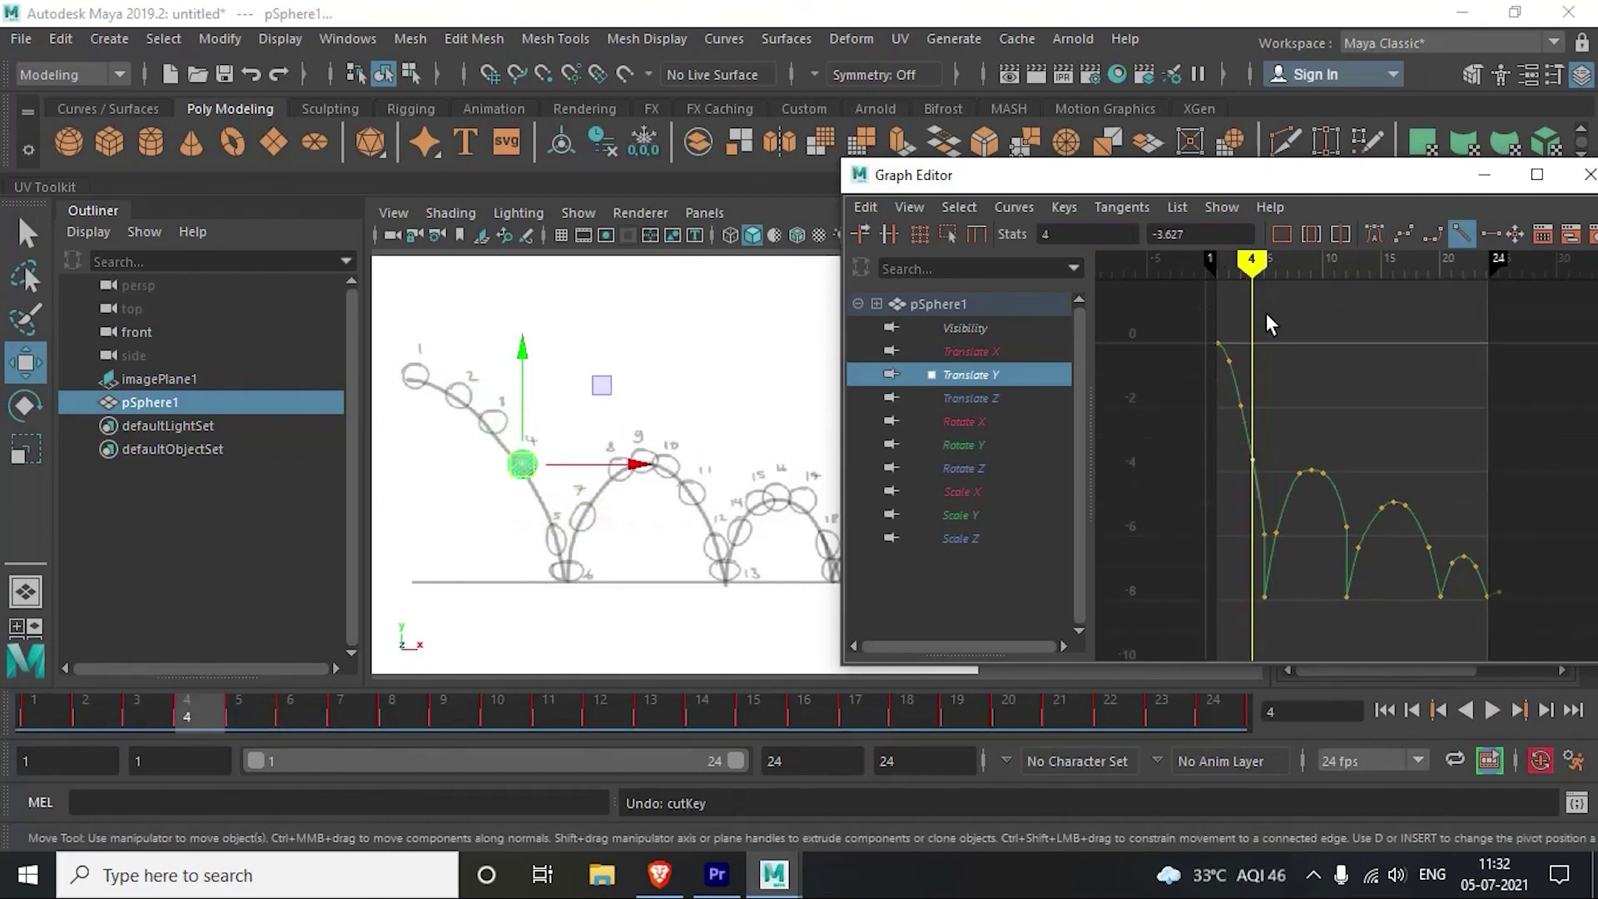
pyautogui.scroll(2, 1350, 558)
pyautogui.moveTo(1252, 520); pyautogui.dragTo(1284, 457)
pyautogui.scroll(-3, 1284, 457)
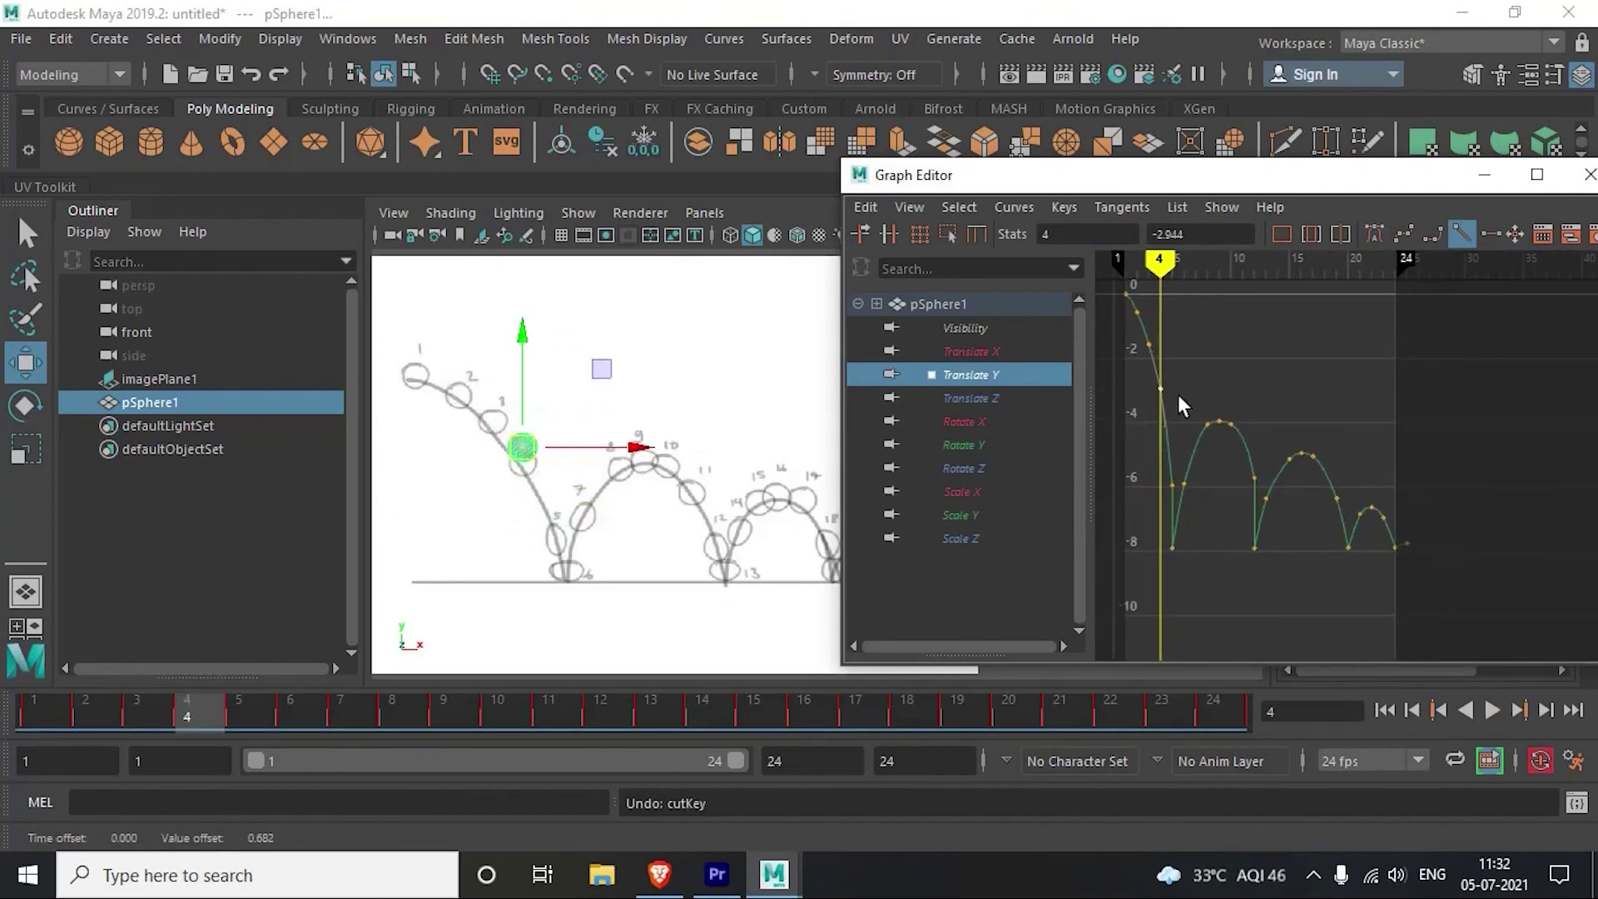
pyautogui.moveTo(1161, 265); pyautogui.dragTo(1173, 264)
# Step: Test sliding the frame-12 contact key, undo it, then select keys from frame 19 to 24
pyautogui.scroll(2, 1177, 545)
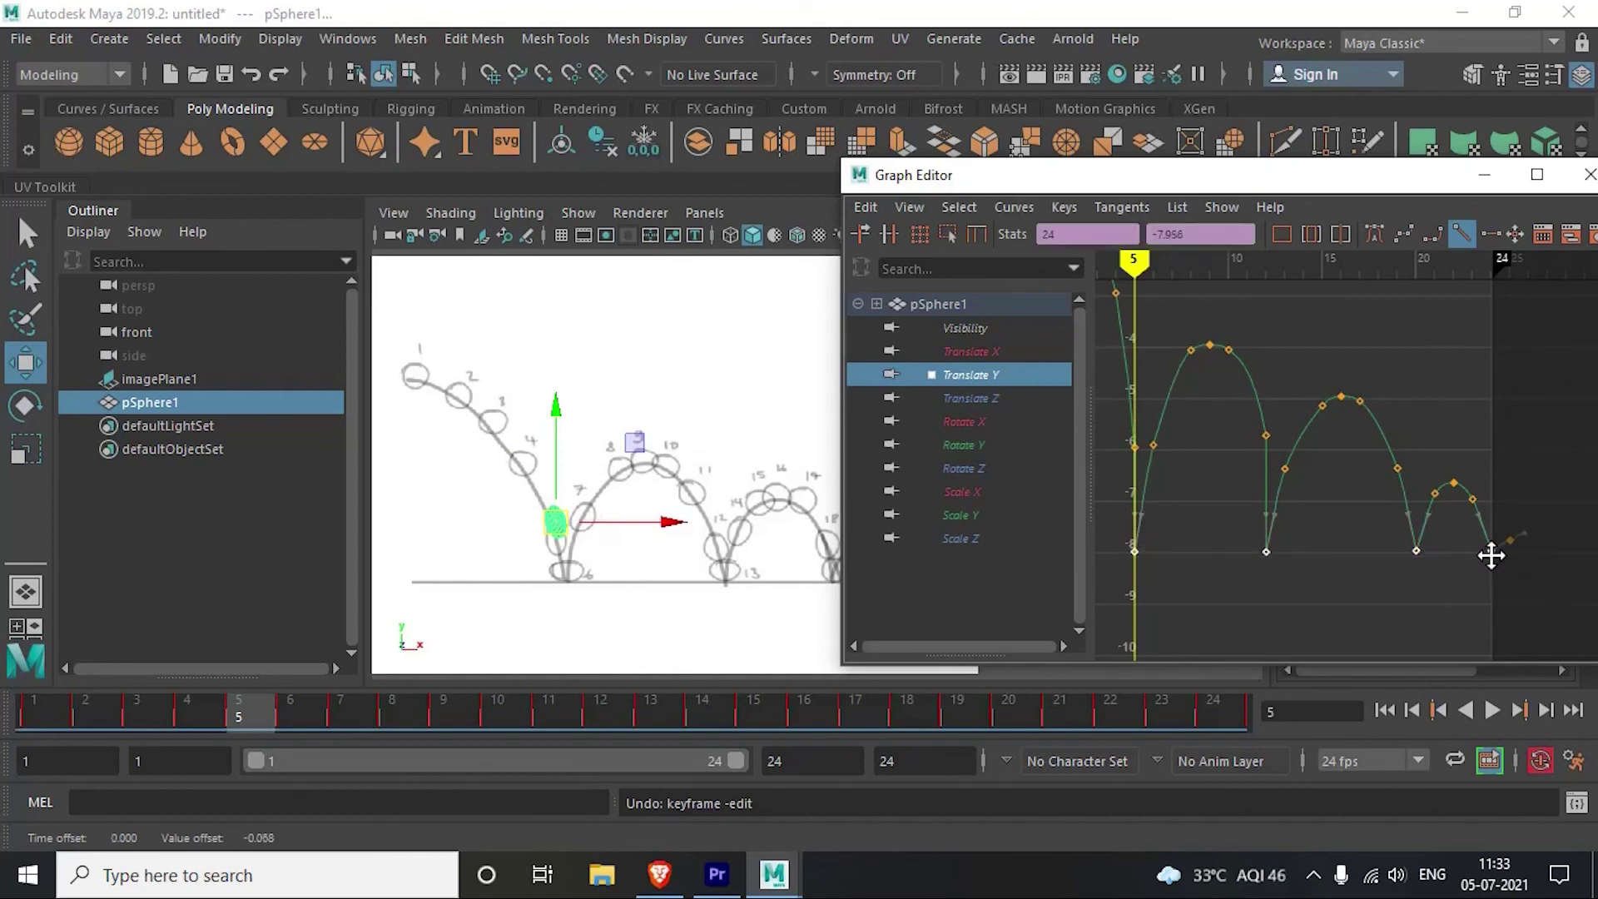
pyautogui.hotkey('ctrl', 'z')
pyautogui.moveTo(1263, 446)
pyautogui.mouseDown()
pyautogui.moveTo(1272, 550)
pyautogui.moveTo(1286, 462)
pyautogui.moveTo(1394, 463)
pyautogui.mouseUp()
pyautogui.hotkey('ctrl', 'z')
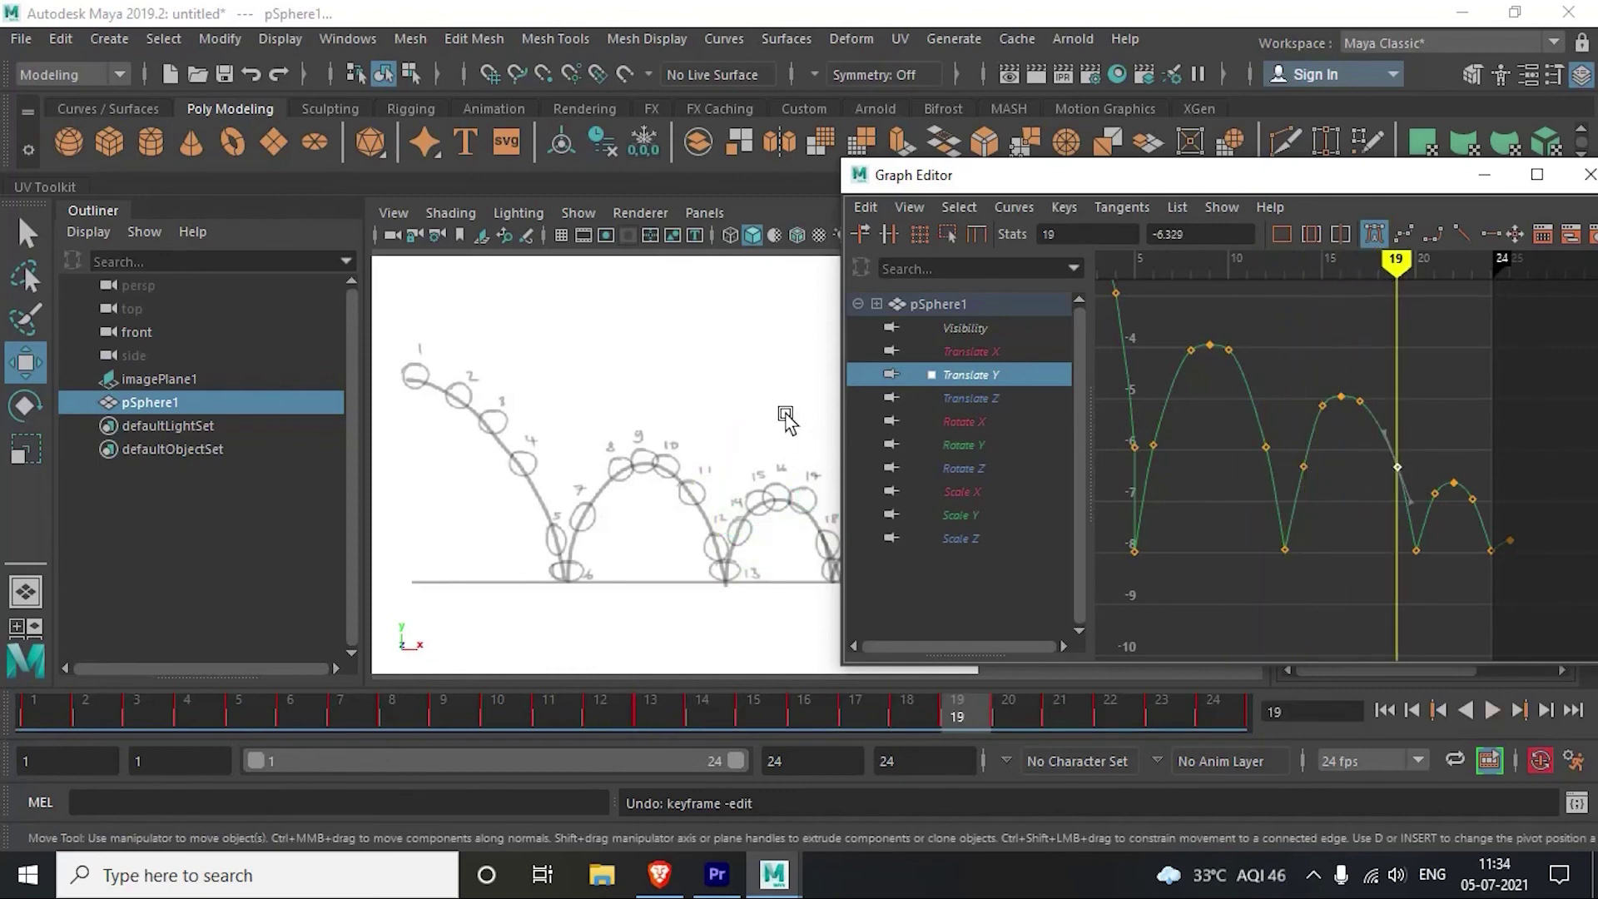
pyautogui.moveTo(1394, 266)
pyautogui.mouseDown()
pyautogui.moveTo(1501, 266)
pyautogui.moveTo(1395, 266)
pyautogui.mouseUp()
pyautogui.moveTo(1373, 399)
pyautogui.mouseDown()
pyautogui.moveTo(1523, 575)
pyautogui.moveTo(1228, 400)
pyautogui.mouseUp()
pyautogui.press('a')
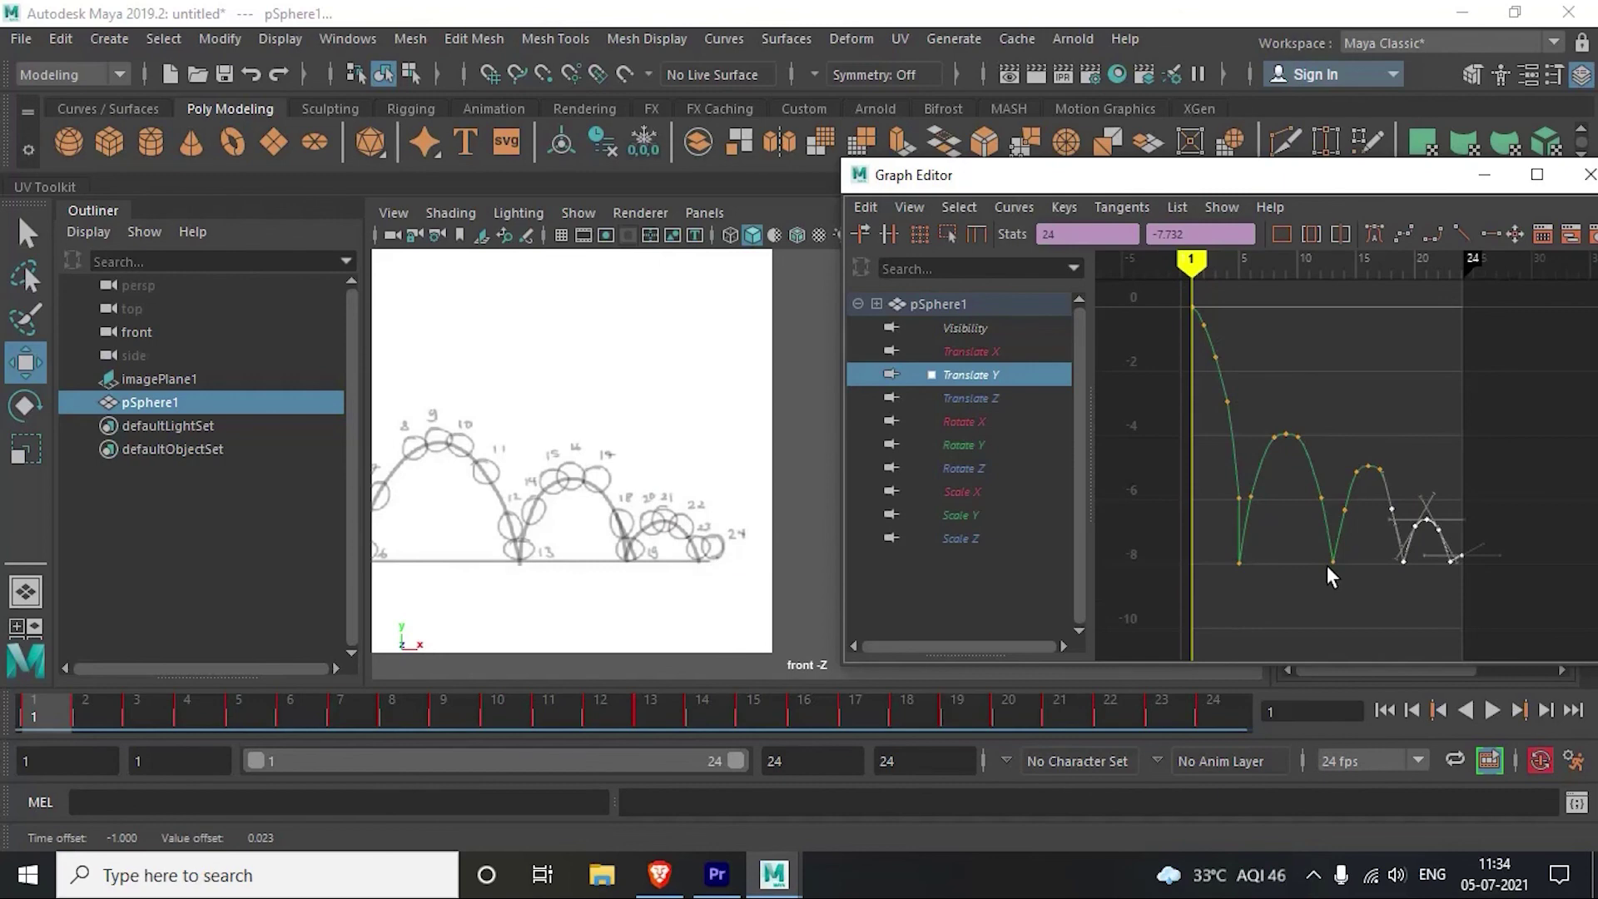
# Step: Play the retimed bounce and minimize the Graph Editor to watch it over the sketch
pyautogui.click(1492, 709)
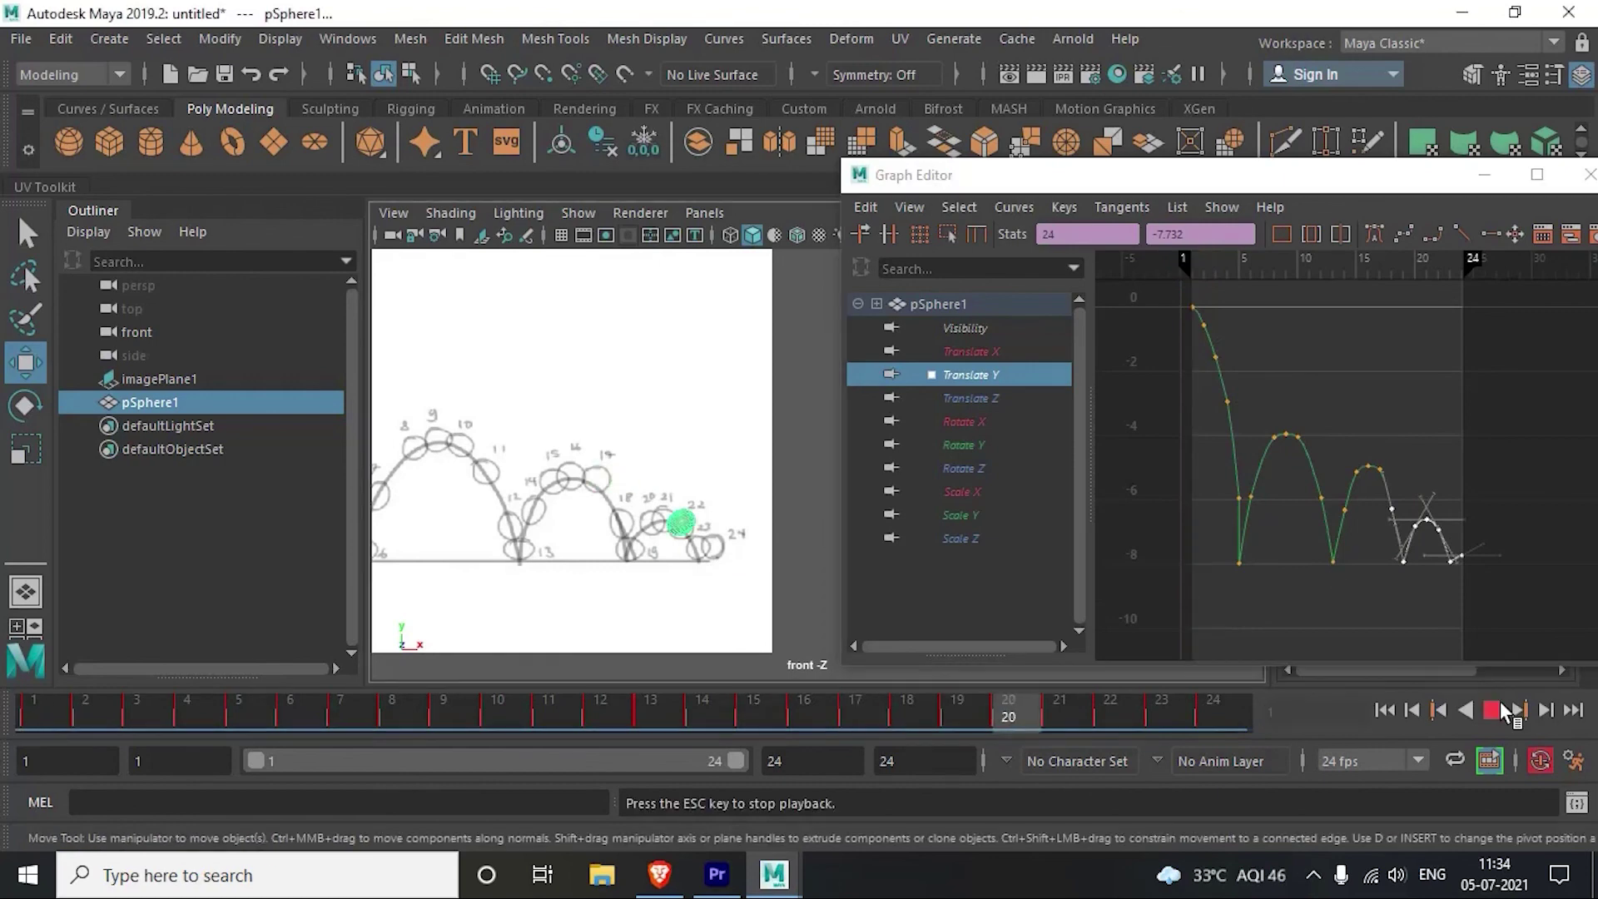
pyautogui.click(1490, 177)
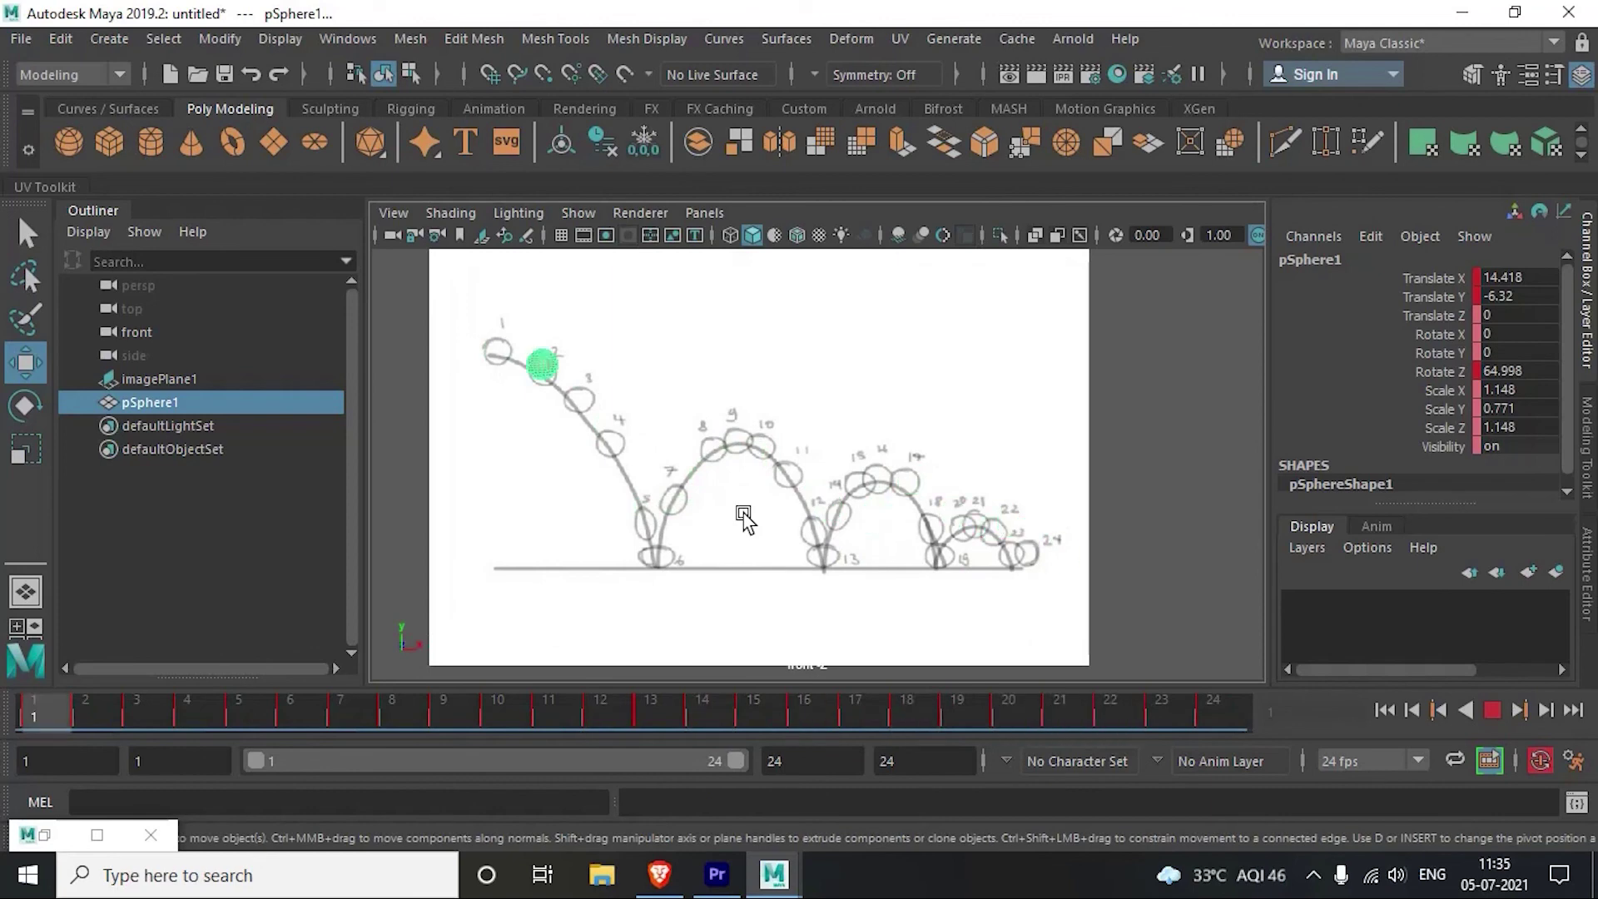